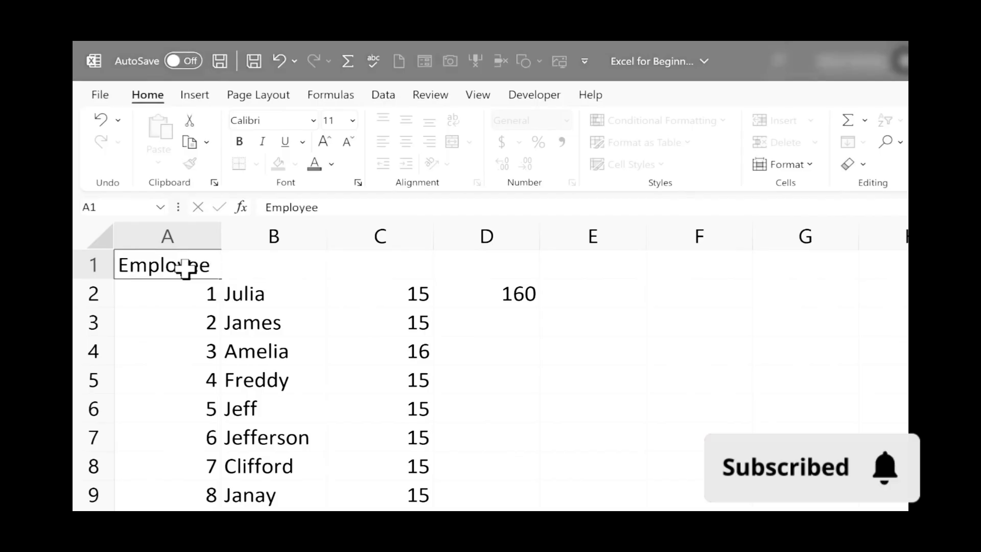
- Fill the header row A1:E1 with Employee ID, Name, Hourly Wage, Hours Worked and Taxable Income
key(Tab)
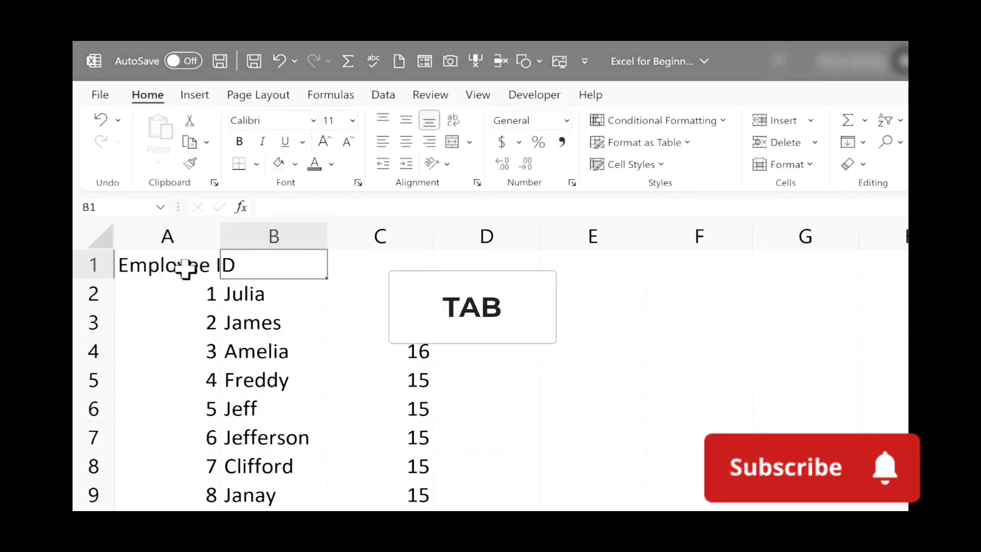
text(Name)
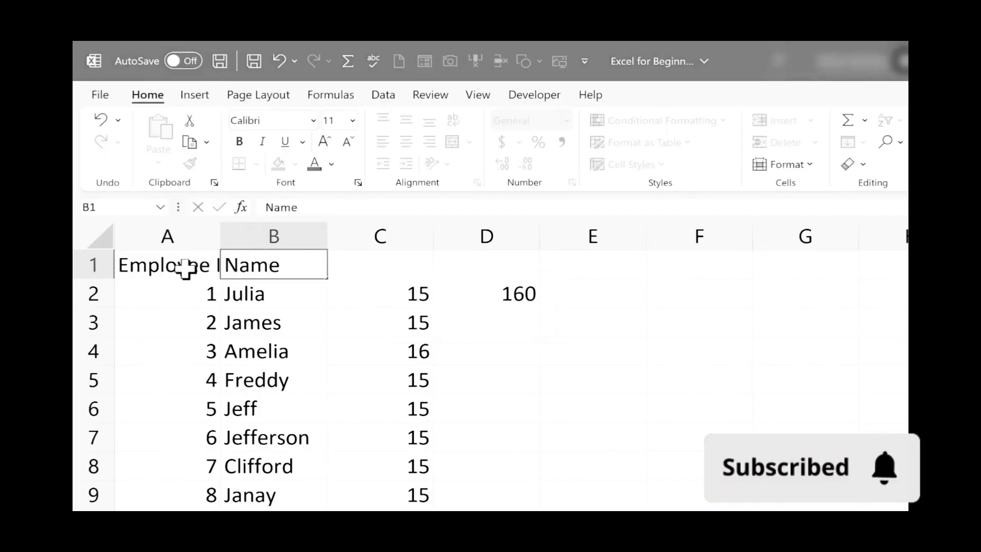
key(Tab)
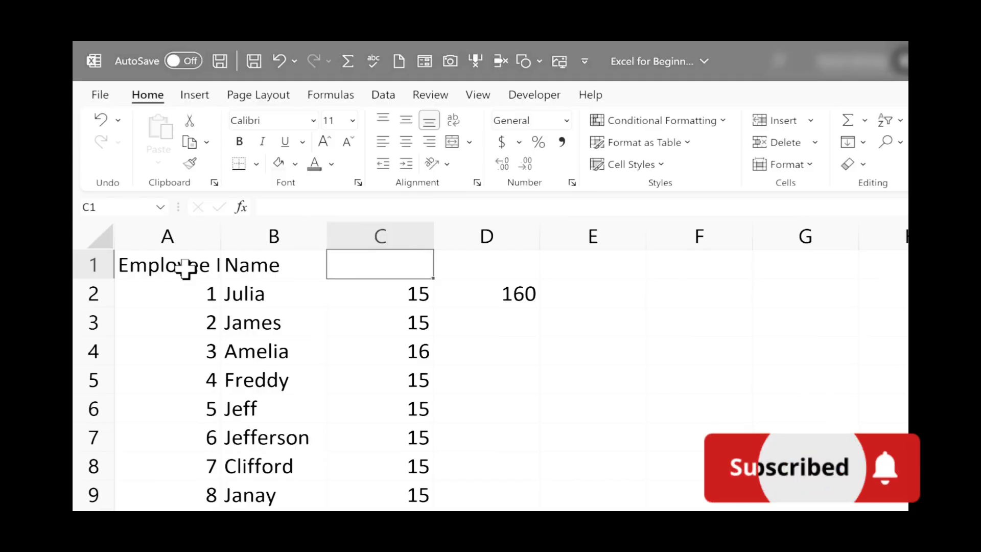
text(Hourly Wage)
key(Tab)
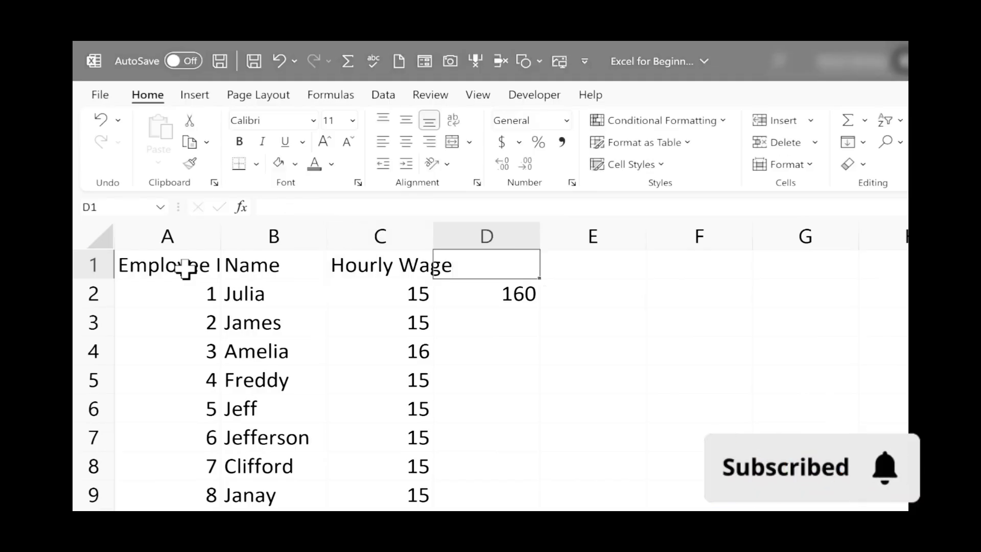
text(Hours)
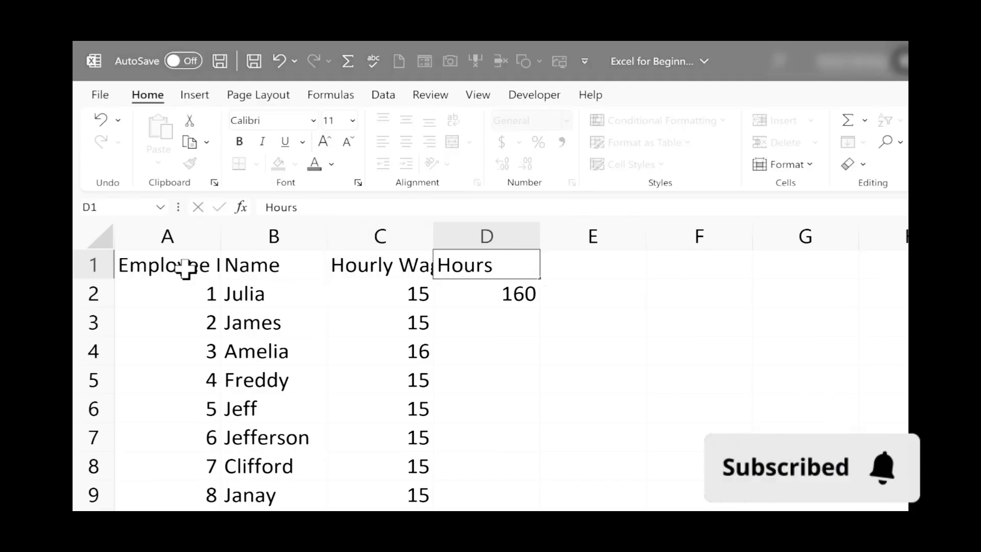
text( Worked)
key(Tab)
text(Taxable)
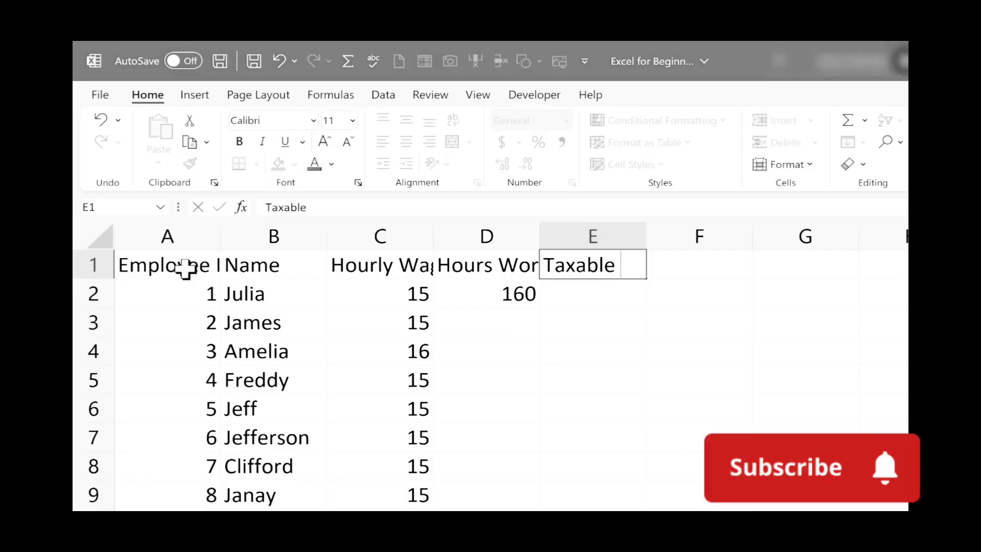
text( Income)
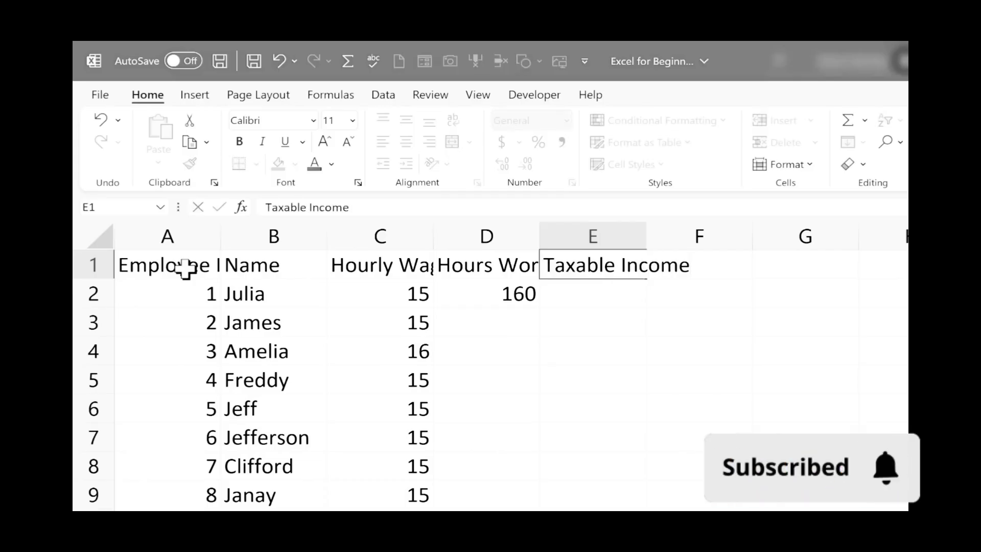
key(Return)
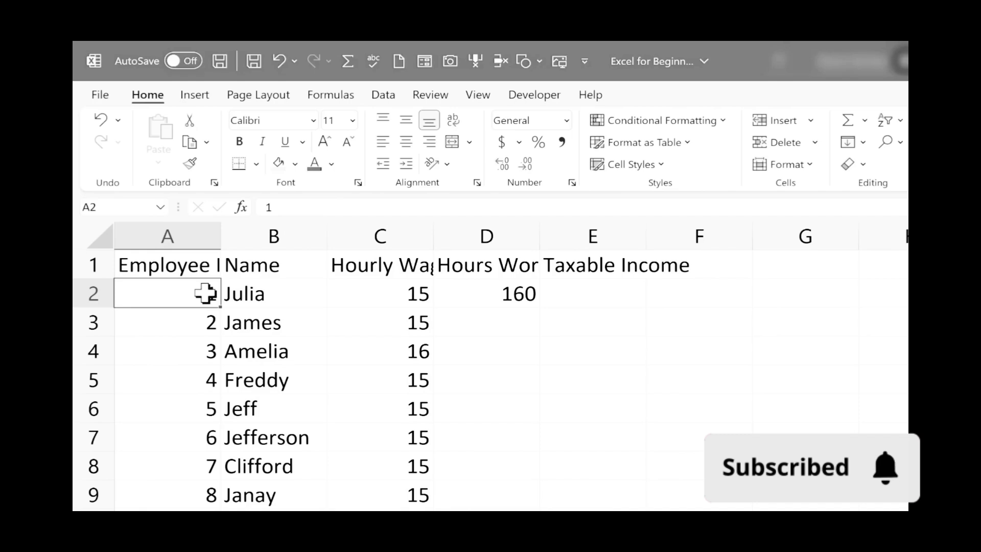
double_click(184, 265)
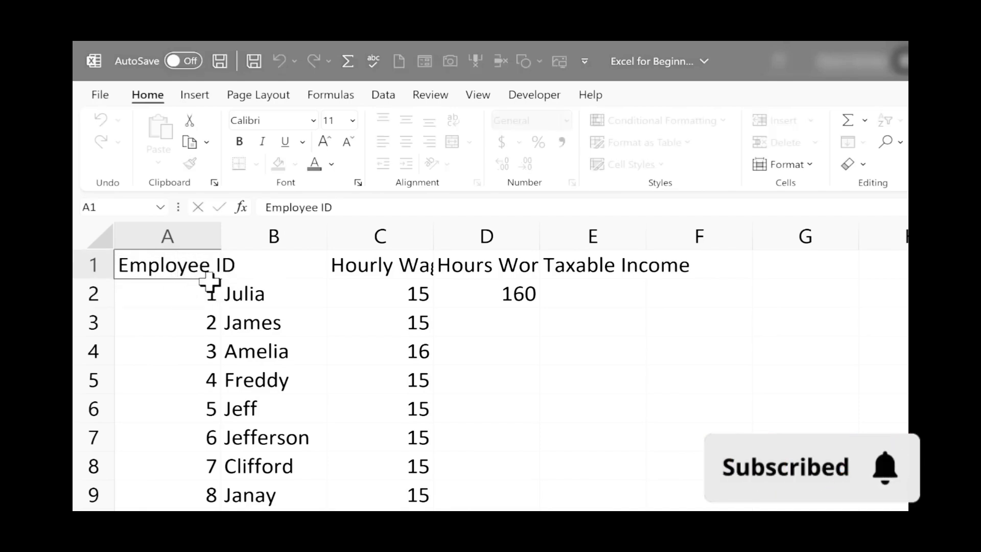
click(208, 321)
key(Right)
key(Right)
click(377, 260)
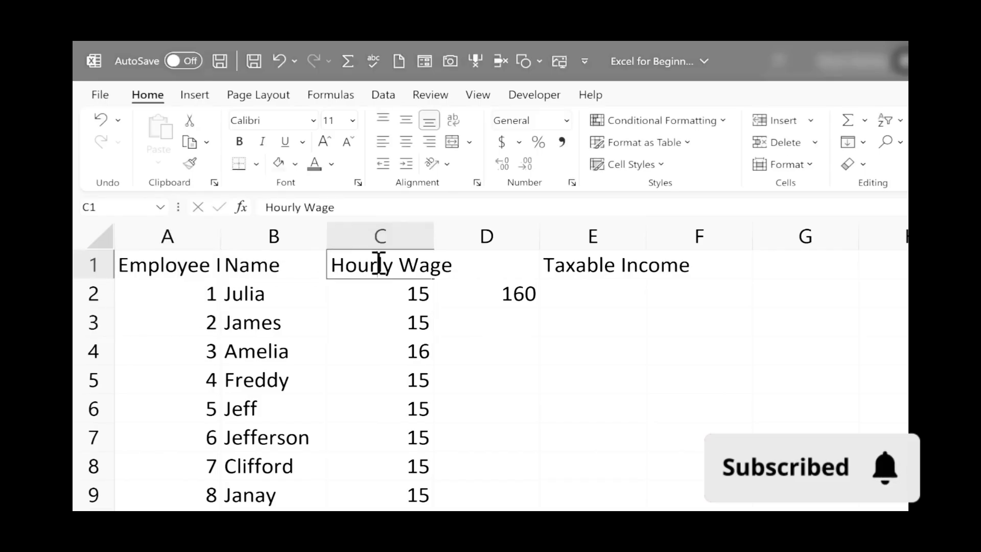
click(397, 299)
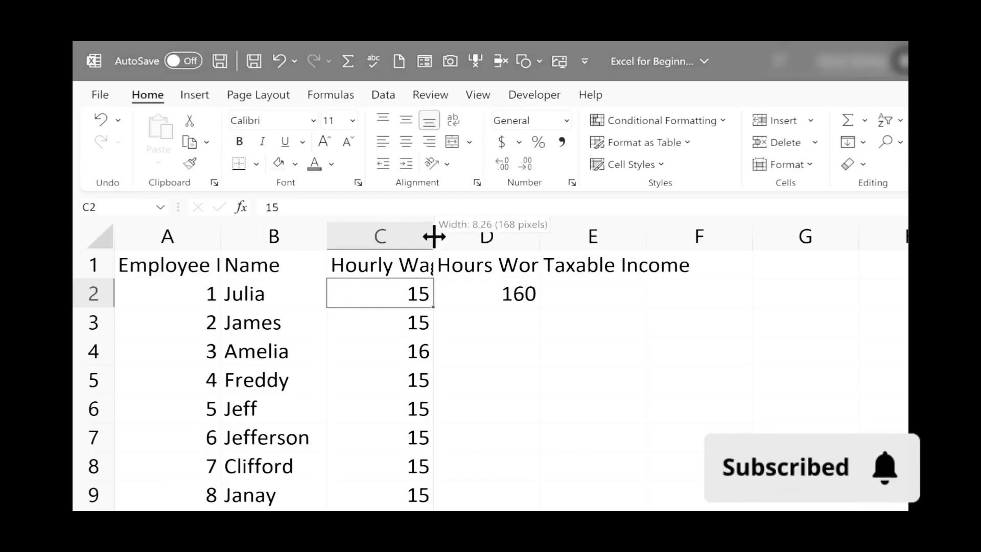
- Widen the Hourly Wage column and auto-fit the widths of columns A through E to their contents
drag(434, 236, 476, 234)
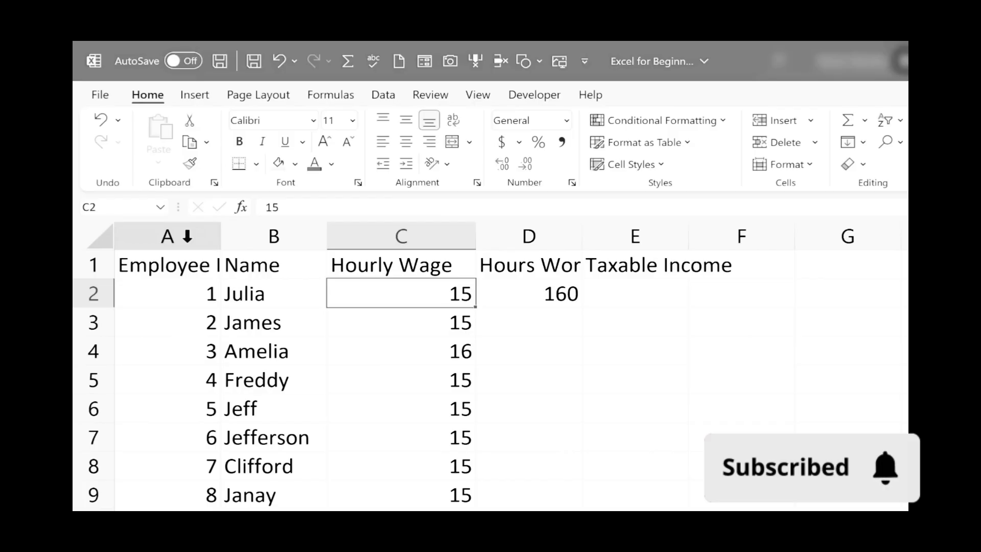
drag(188, 235, 650, 240)
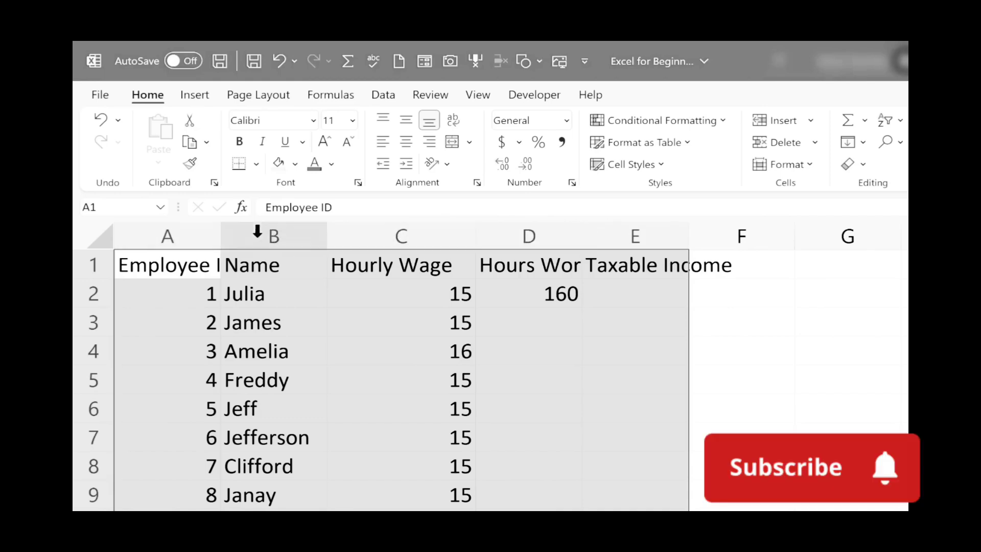
double_click(327, 237)
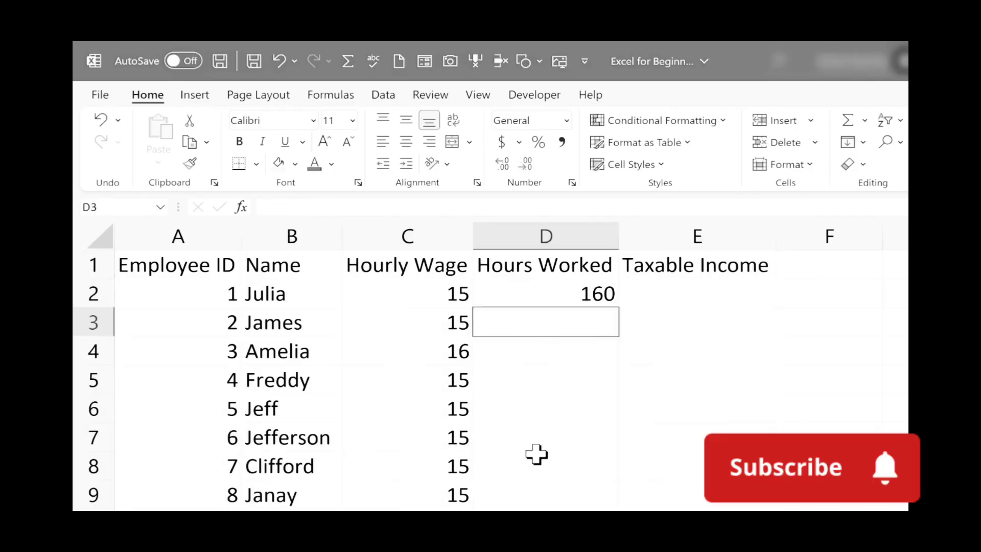
- Replace every occurrence of 15 with 15.5 across the current sheet using Find and Replace
click(450, 386)
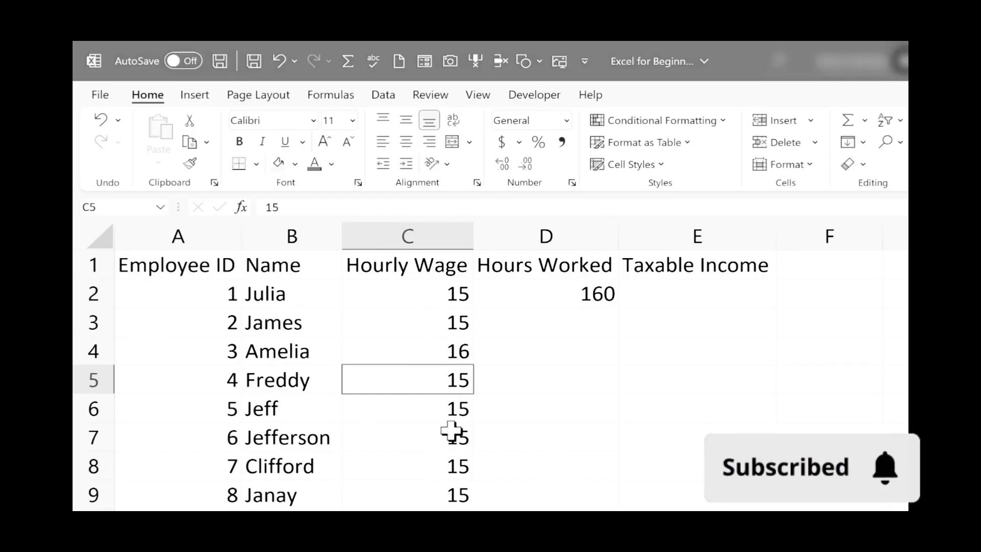
scroll(424, 332, down, 4)
click(392, 323)
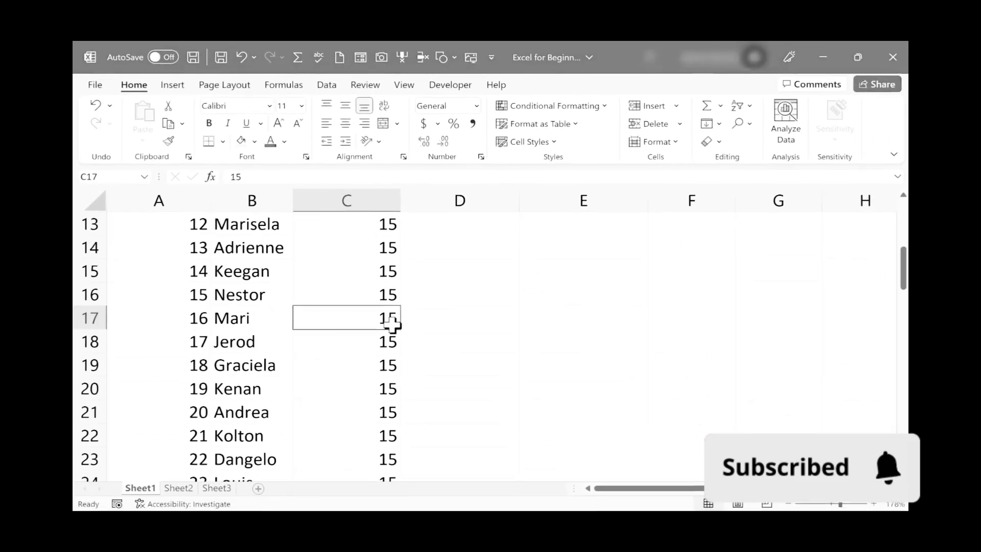
scroll(376, 254, up, 4)
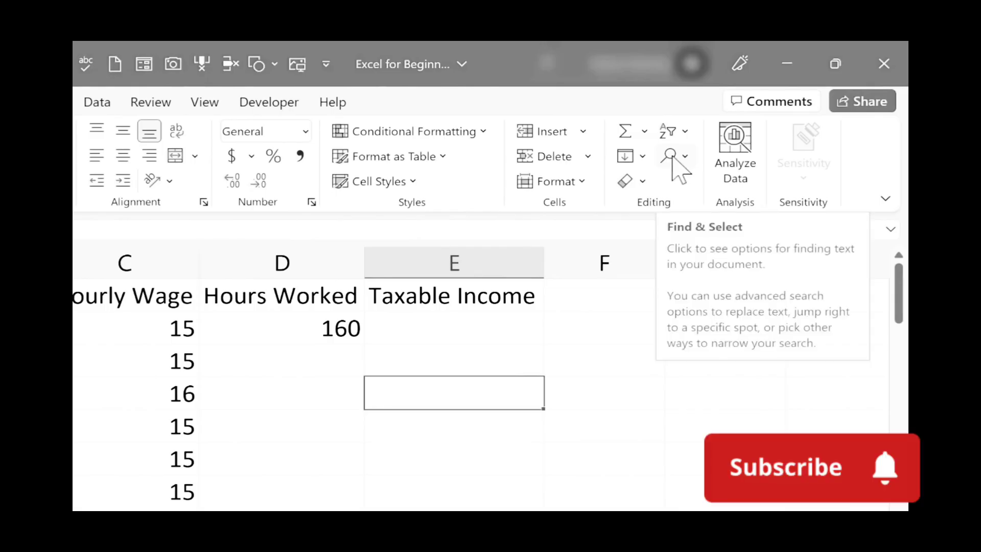
click(684, 156)
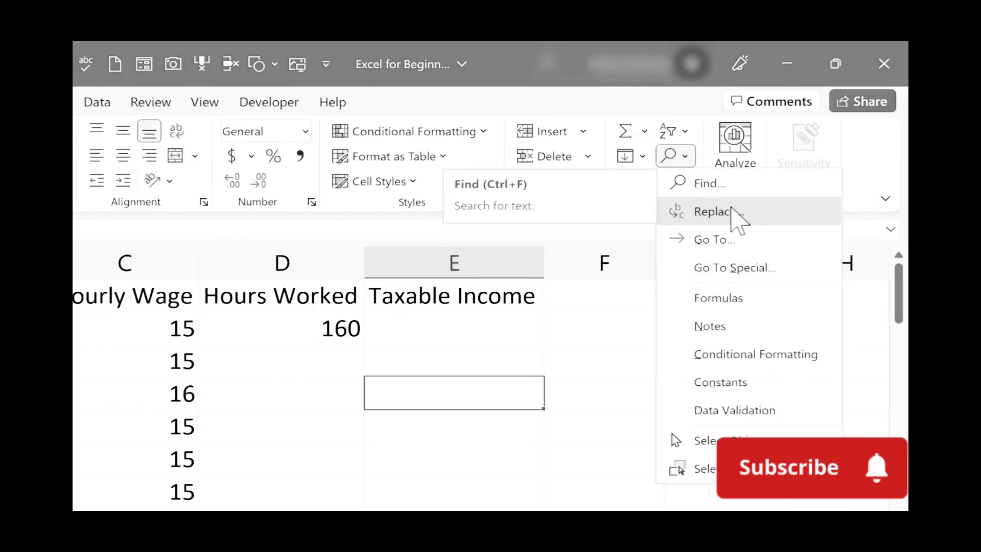
click(735, 213)
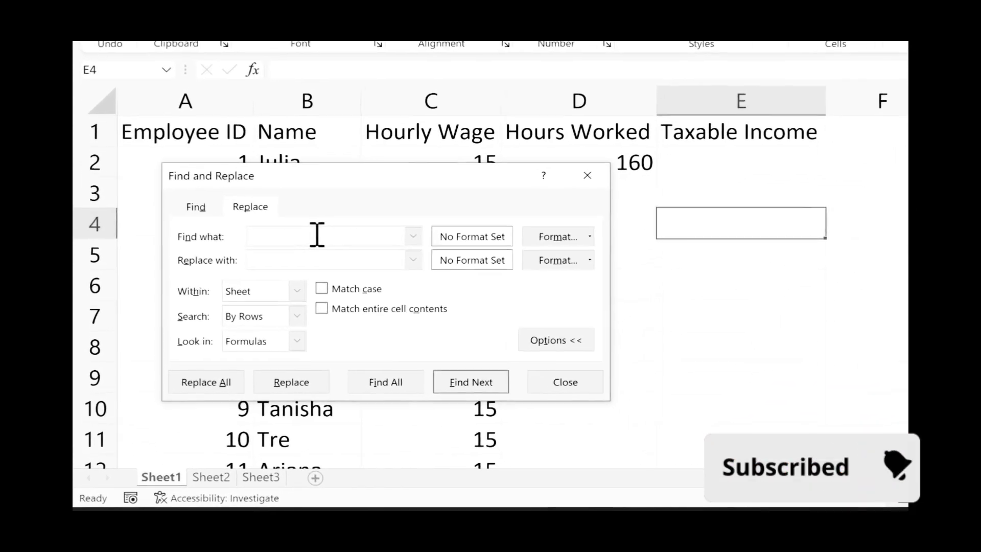
click(374, 260)
text(15.)
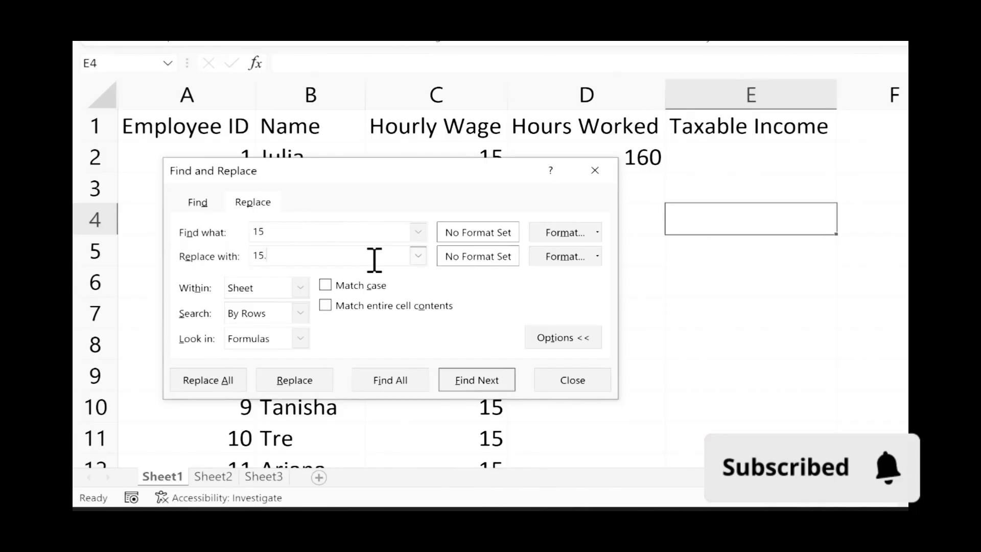
text(5)
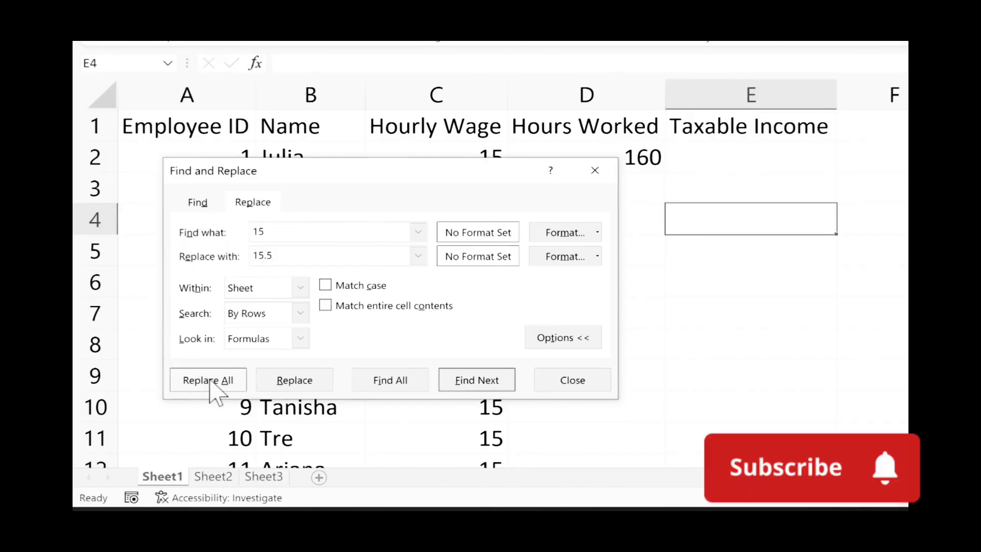
click(211, 382)
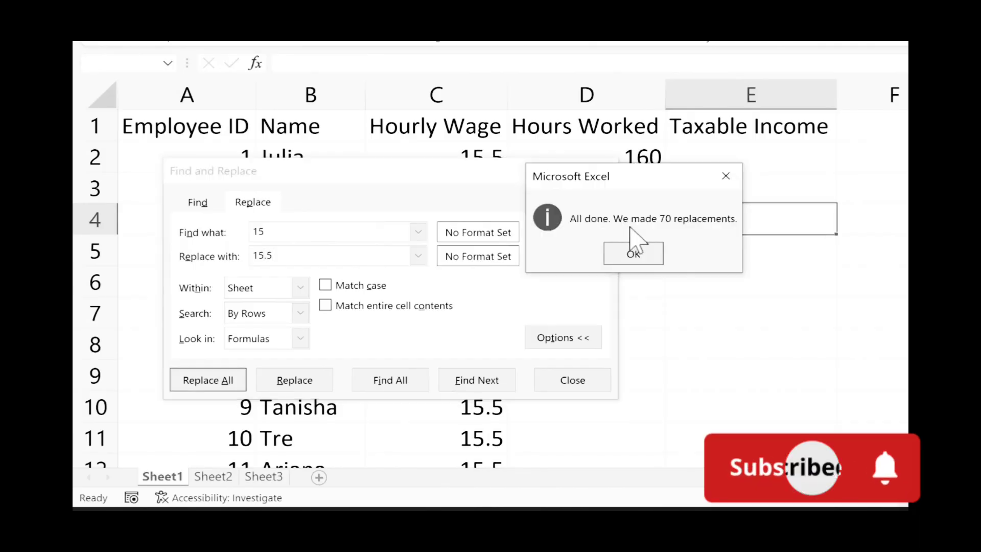
click(634, 255)
click(552, 389)
- Check the replaced values down the list and correct the employee ID in A16 to 15
scroll(383, 280, down, 2)
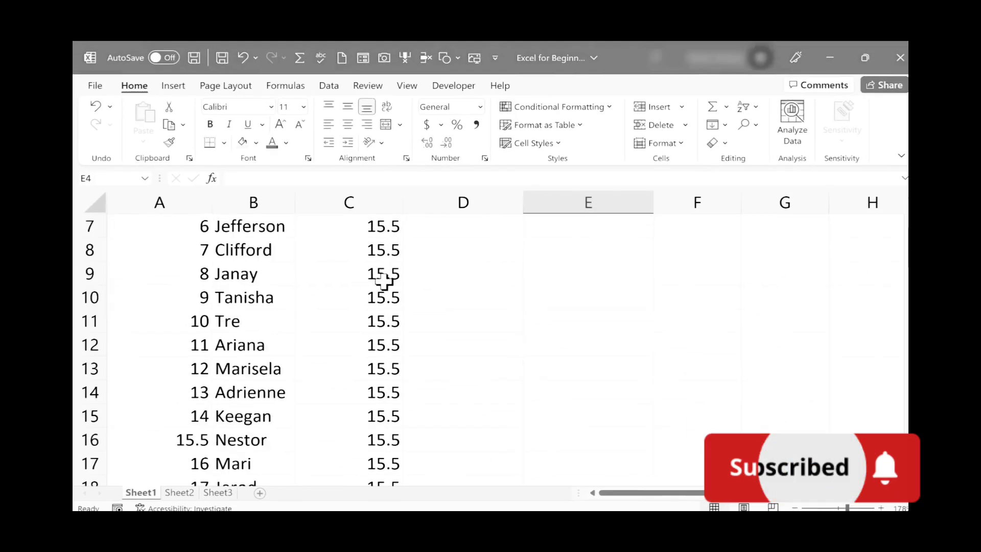
scroll(383, 280, down, 10)
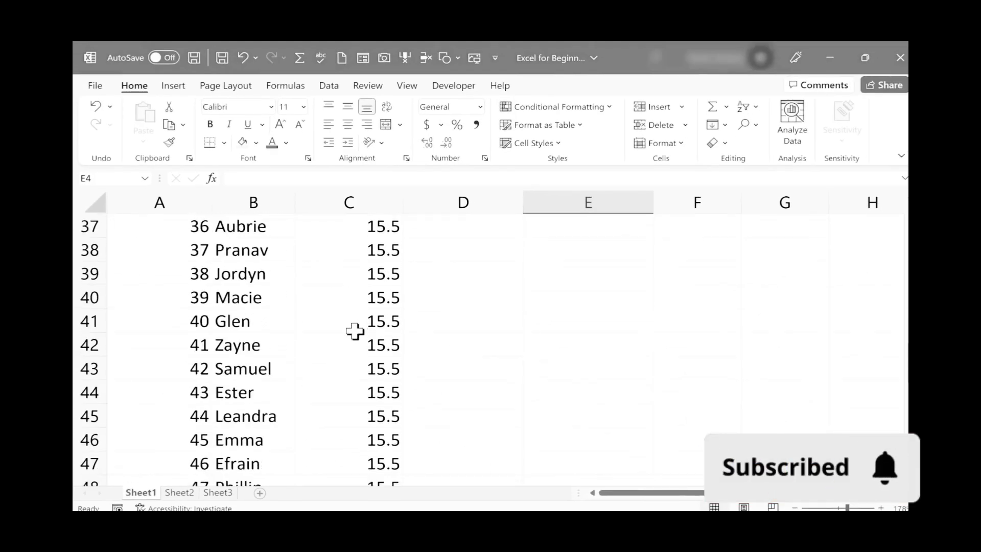
scroll(355, 330, down, 2)
scroll(355, 330, up, 10)
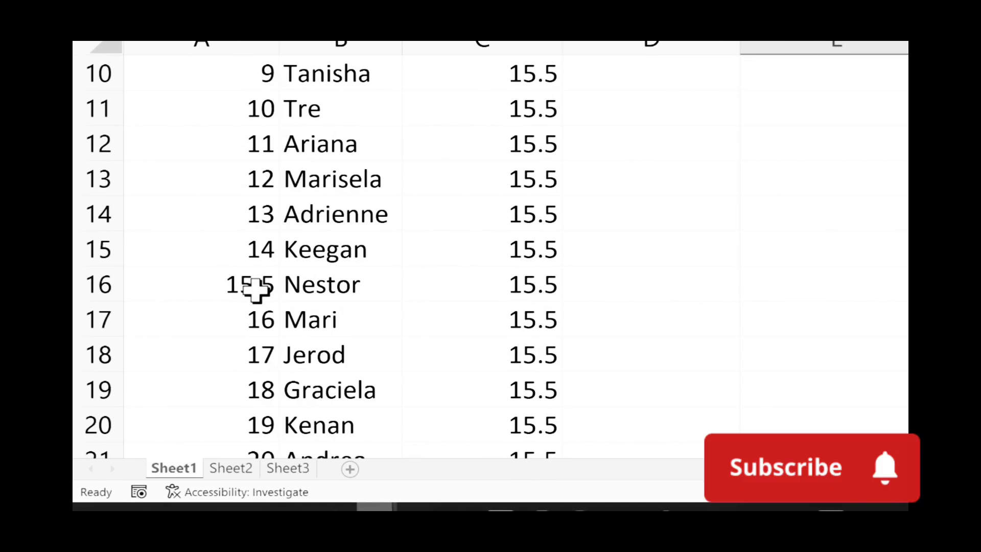
click(254, 290)
text(1)
key(Return)
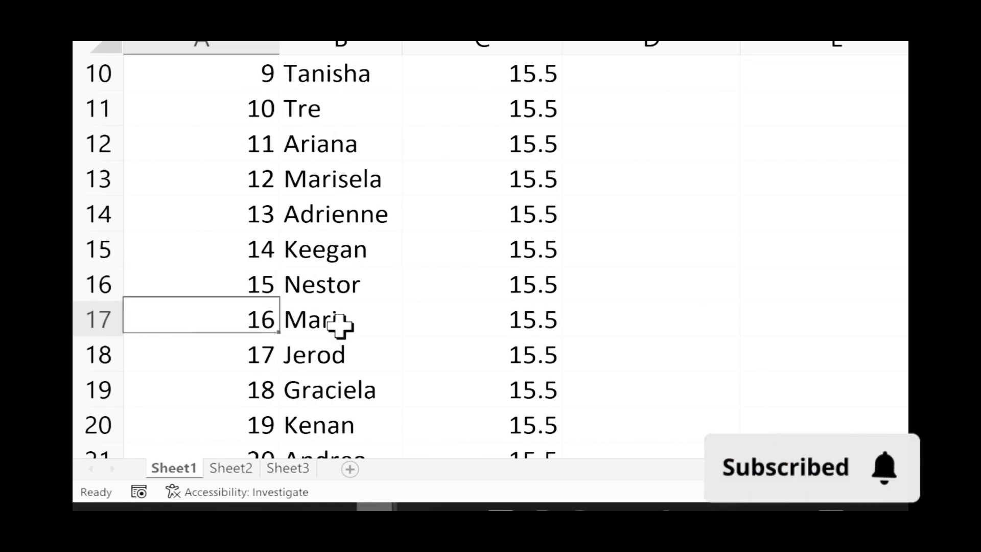
scroll(339, 324, up, 3)
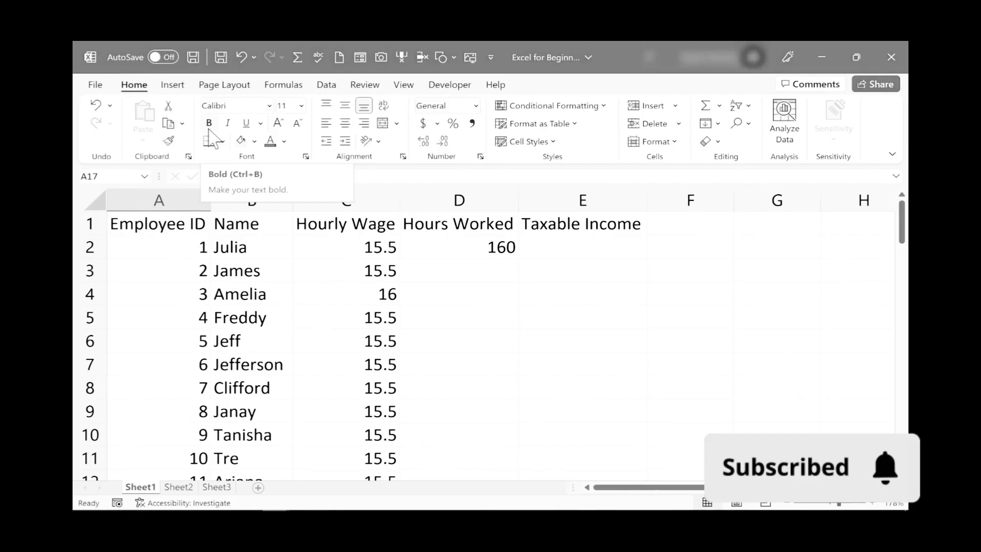
click(741, 124)
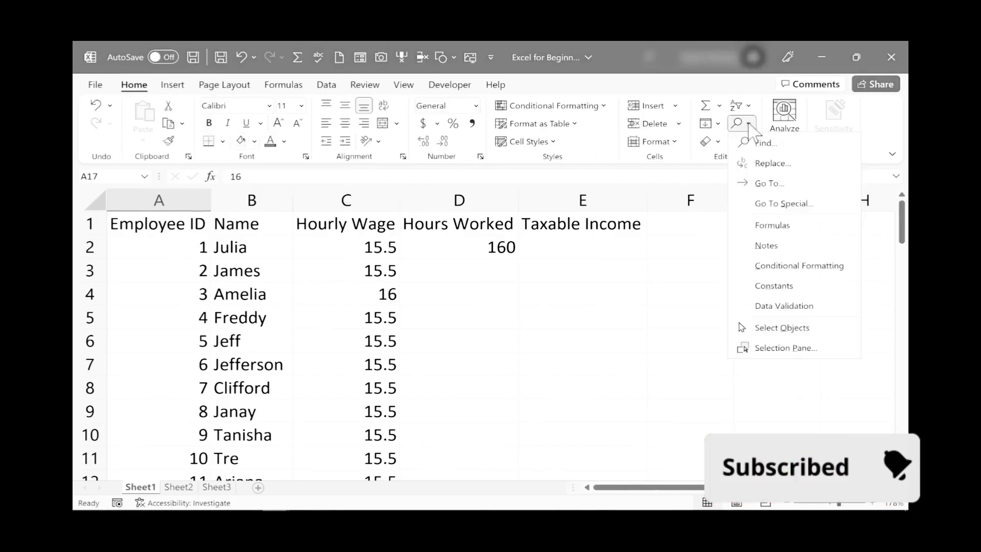
click(463, 366)
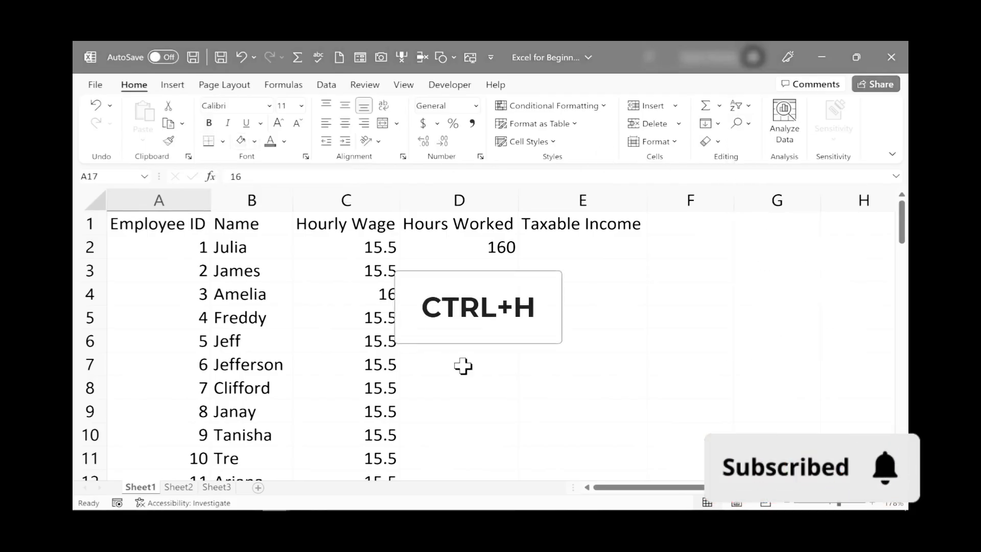
key(ctrl+h)
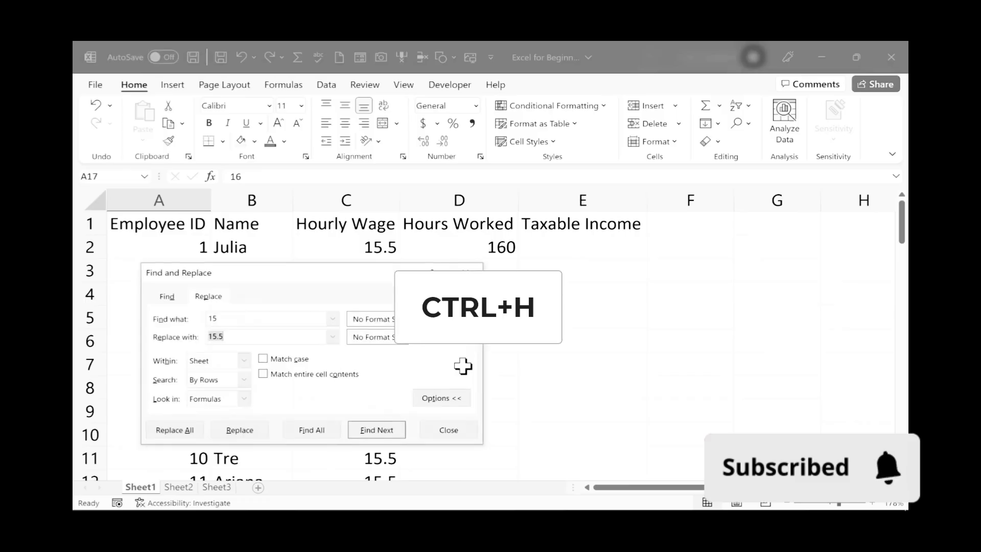
click(448, 431)
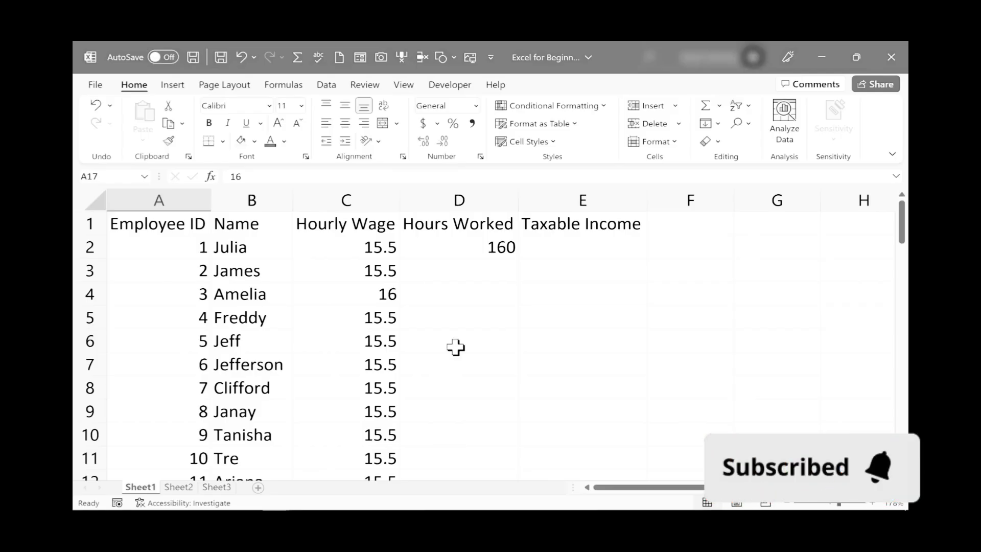
- Open the AutoCorrect settings from the proofing section of the program options
click(96, 85)
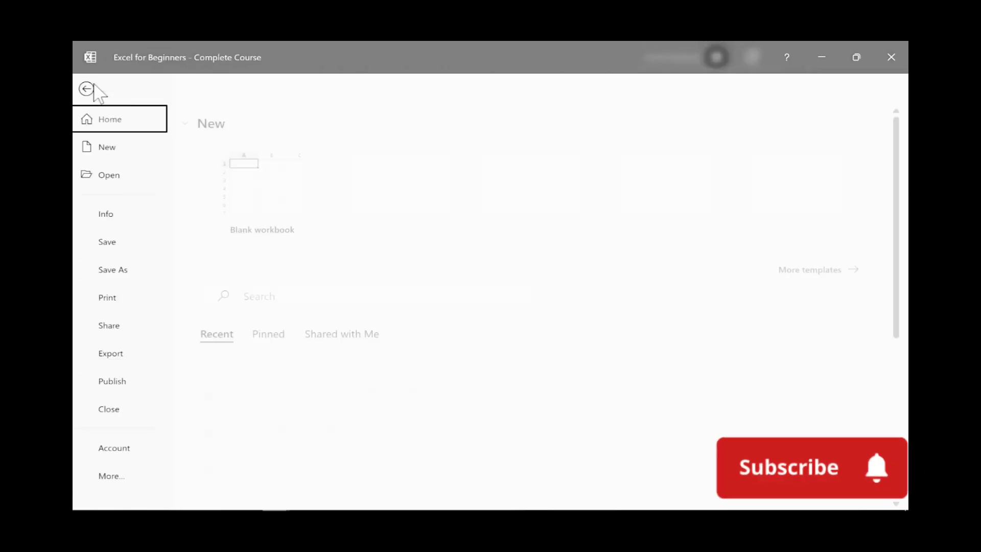
click(120, 483)
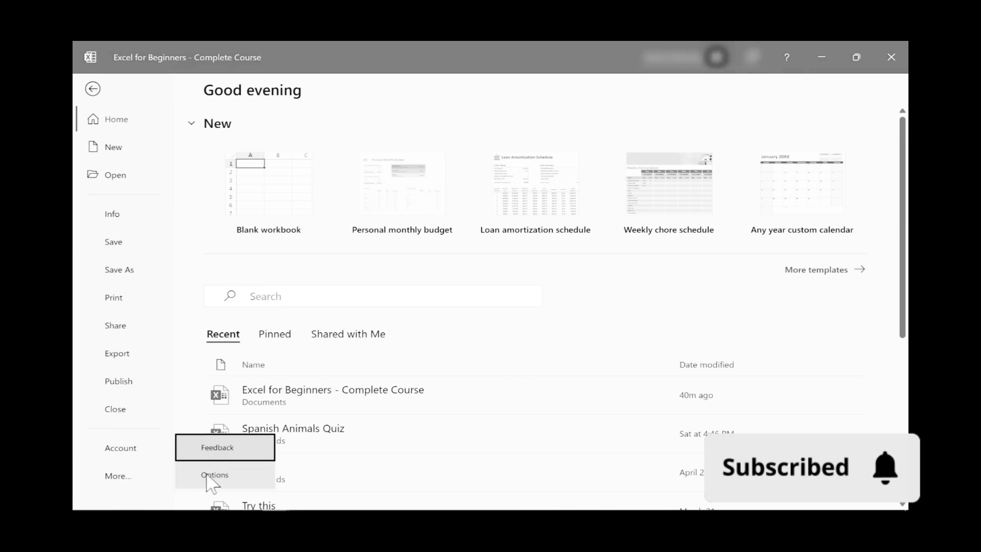
click(219, 476)
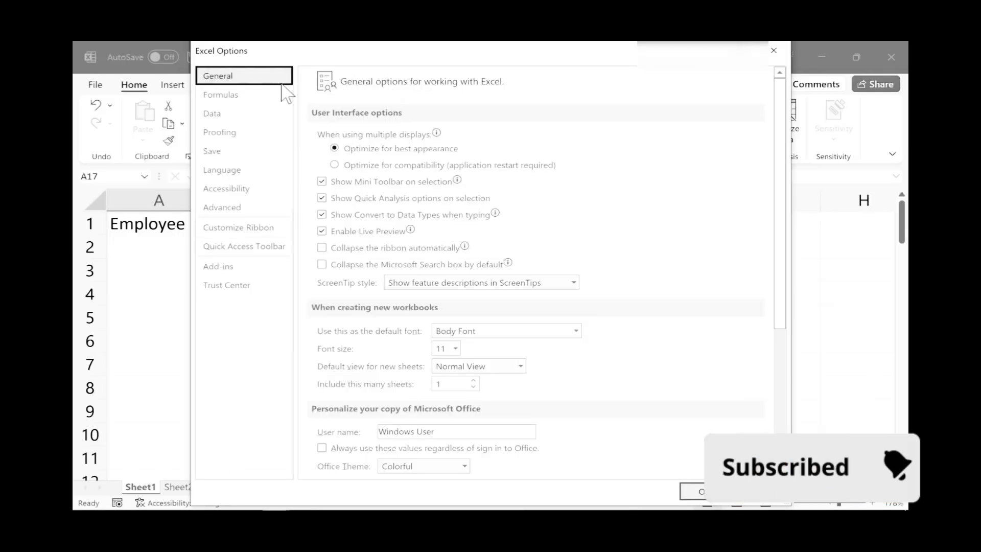
click(225, 134)
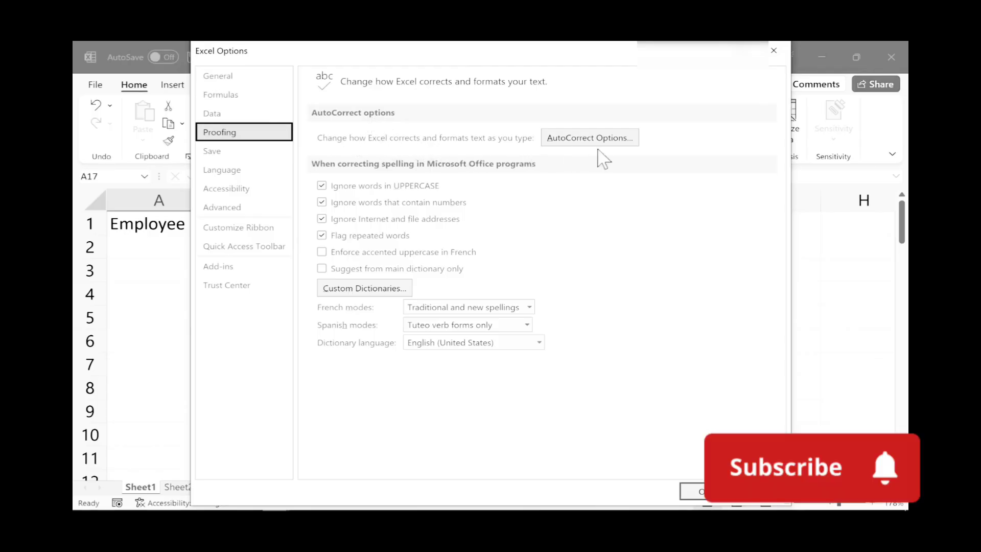
click(617, 143)
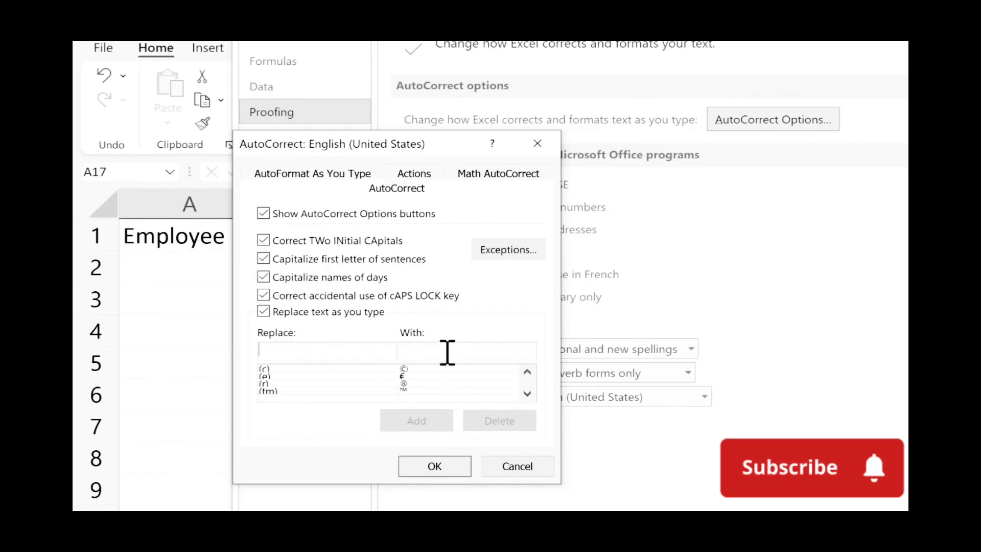
- Add an AutoCorrect entry replacing t4tas with Technology for Teachers and Students, and save the options
click(528, 393)
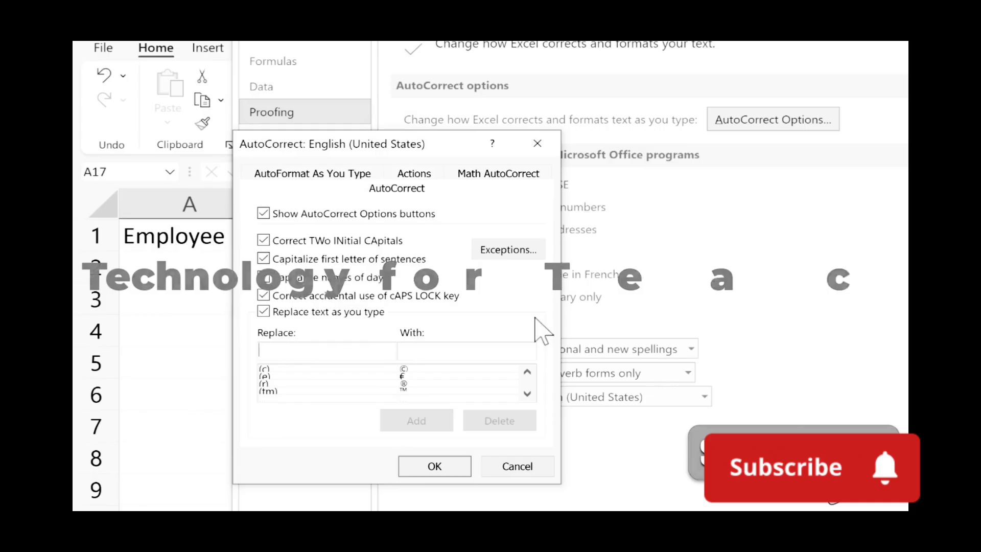
text(t4tas)
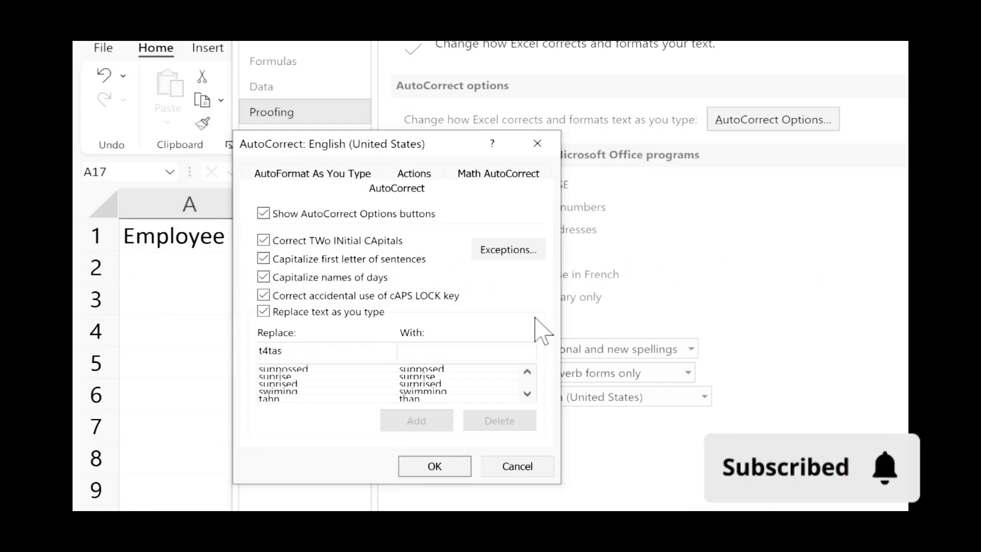
key(Tab)
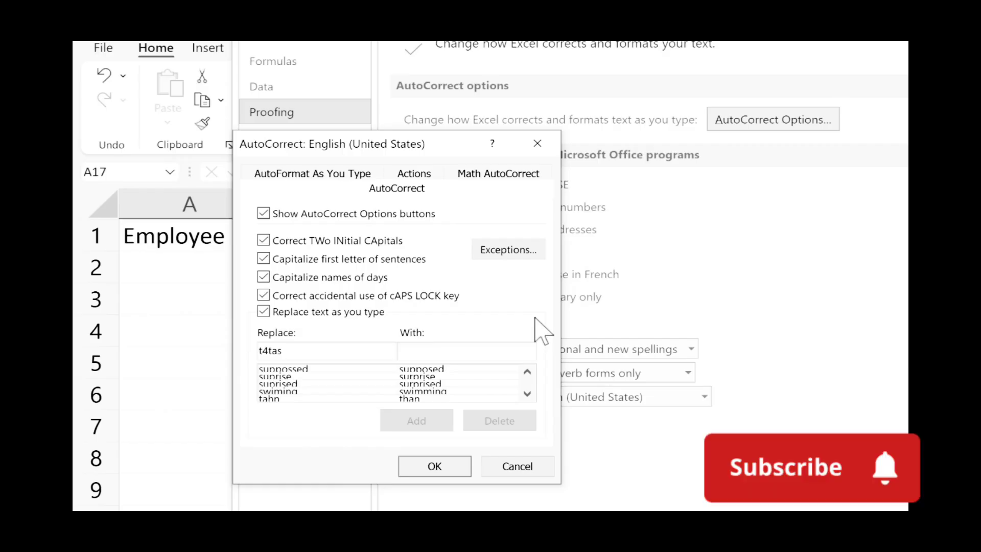
text(Technology for Teachers and Students)
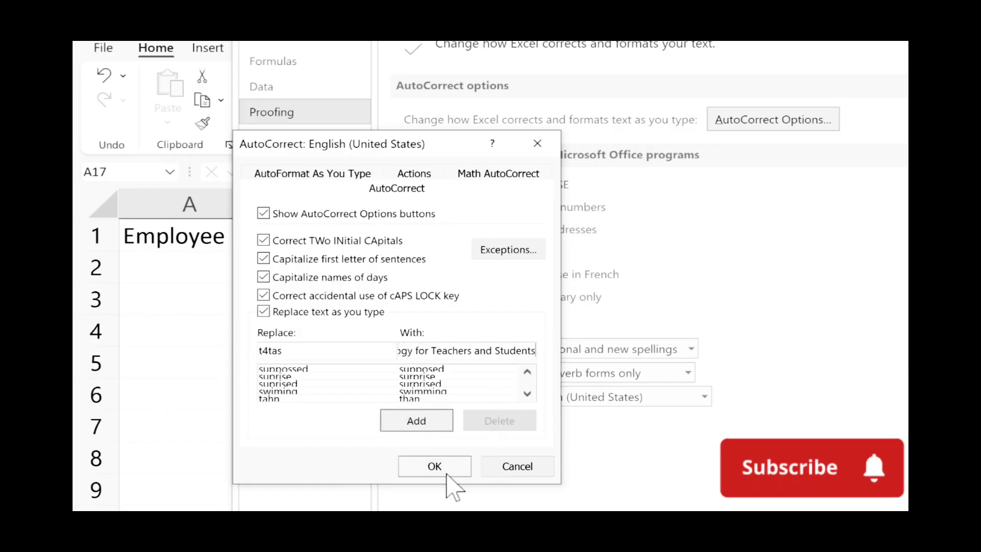
click(437, 427)
click(442, 466)
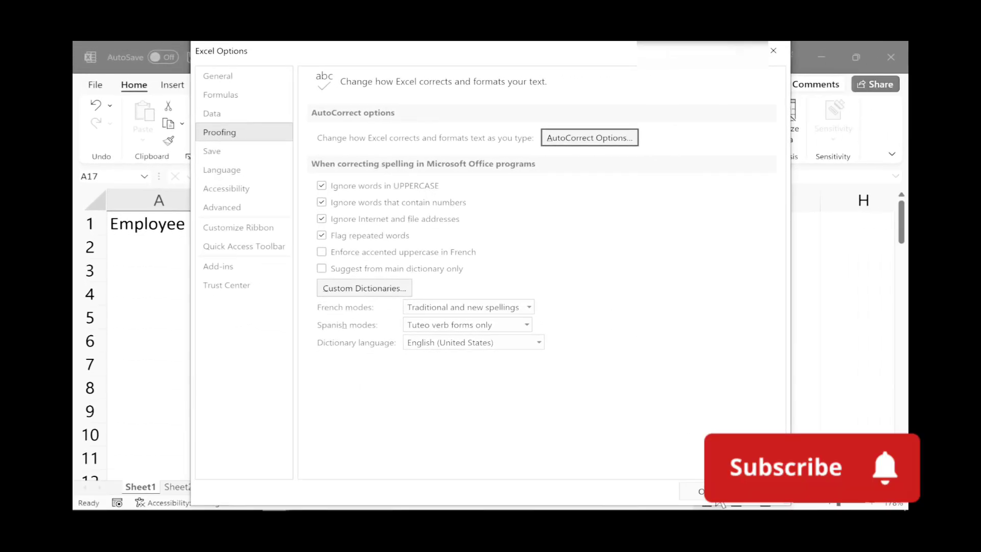
click(715, 493)
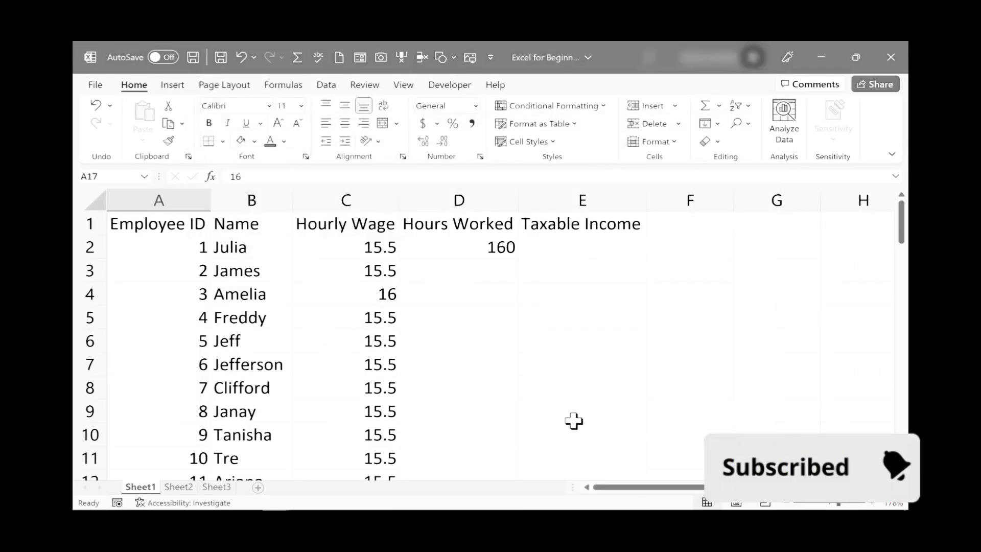
- Enter t4tas in cell E3 to test the AutoCorrect entry, and undo the entry
click(557, 275)
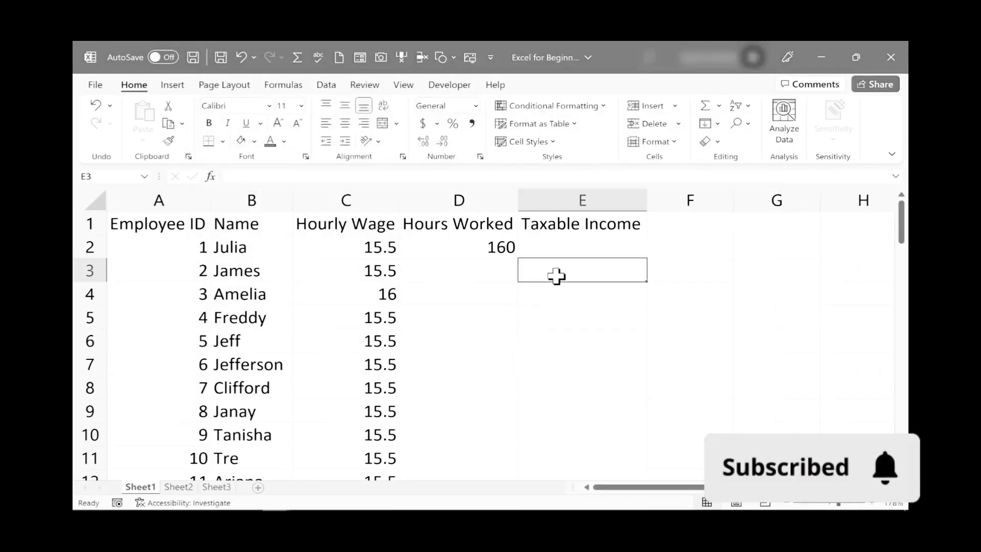
text(t4tas)
key(Return)
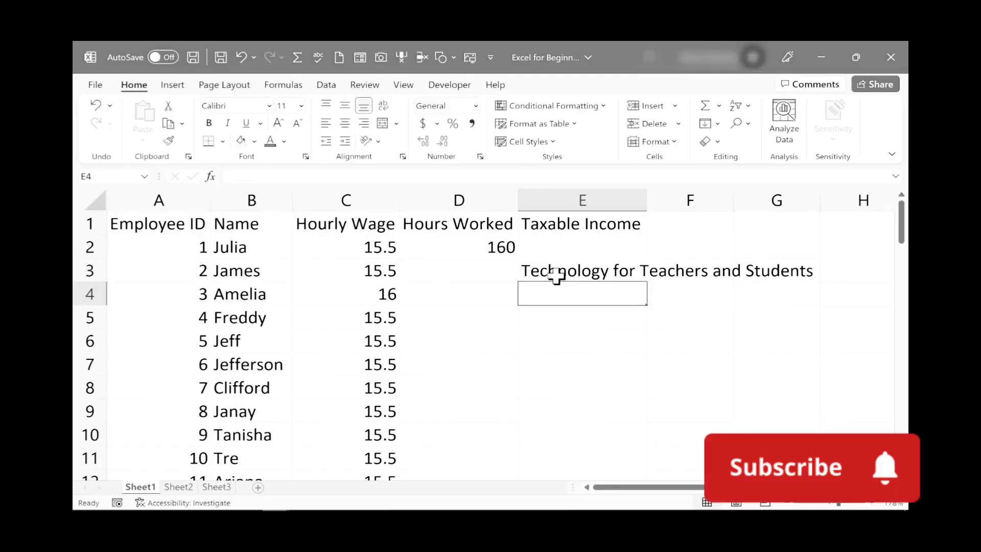
key(ctrl+z)
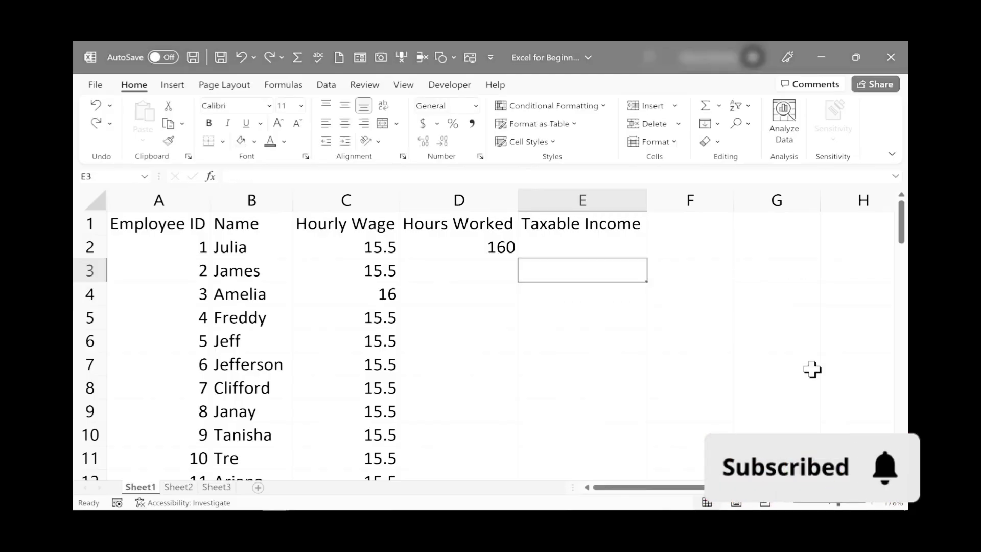
click(663, 347)
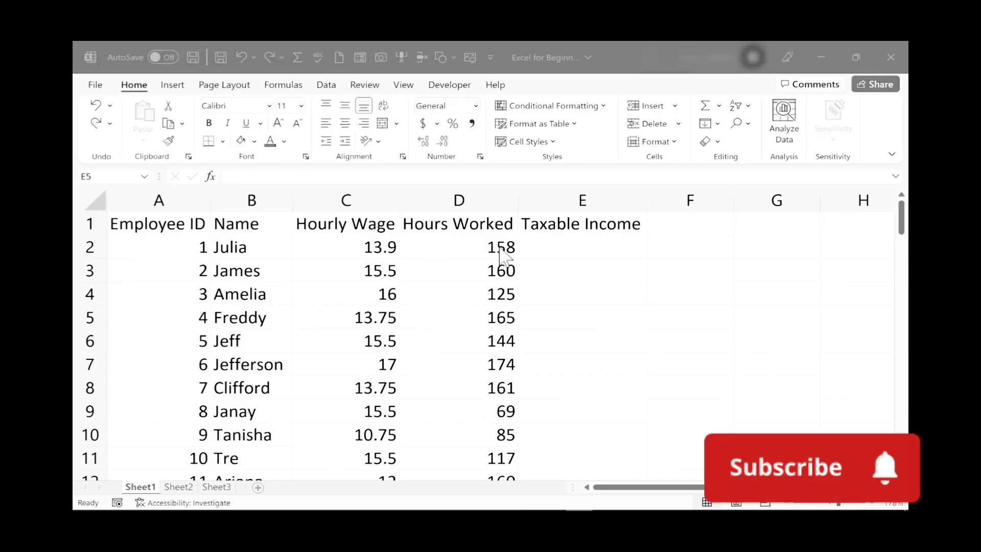
- Look over the updated wage and hours list, copy the wage in C4 to E6, and undo the paste
scroll(506, 323, down, 7)
scroll(490, 323, up, 7)
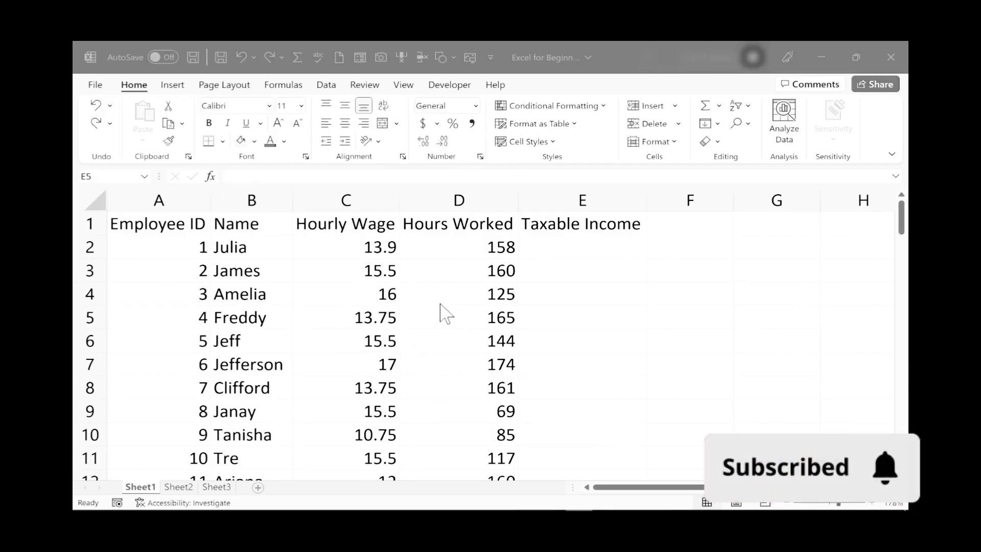
click(366, 294)
key(ctrl+c)
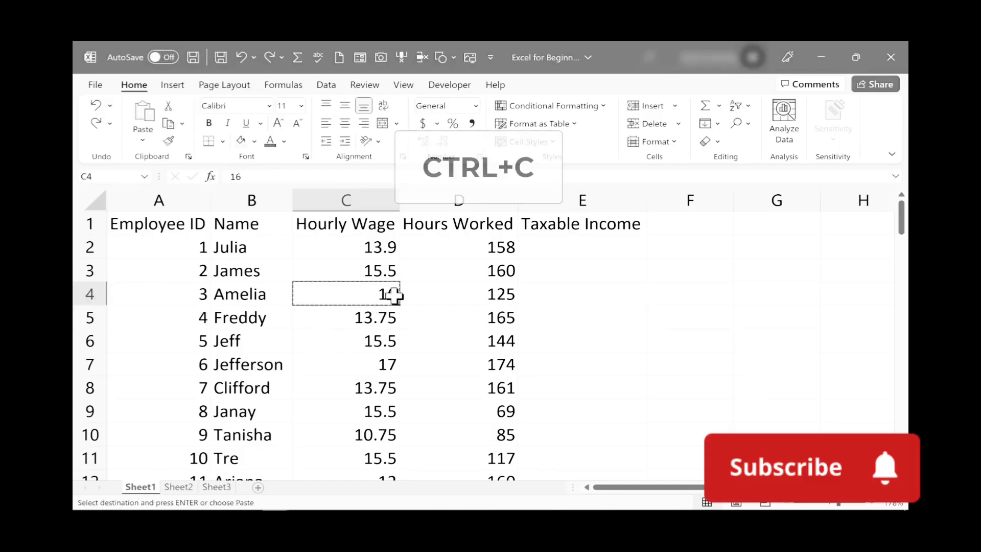
click(558, 346)
key(ctrl+v)
key(ctrl+z)
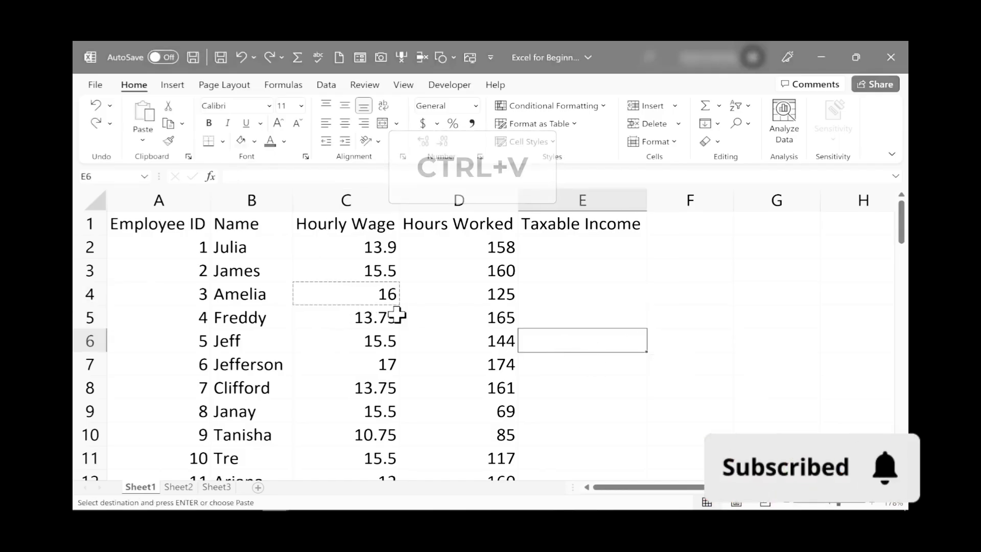
- Cut the hourly wage from C5 and paste it into E7, and undo the move
click(385, 319)
key(ctrl+x)
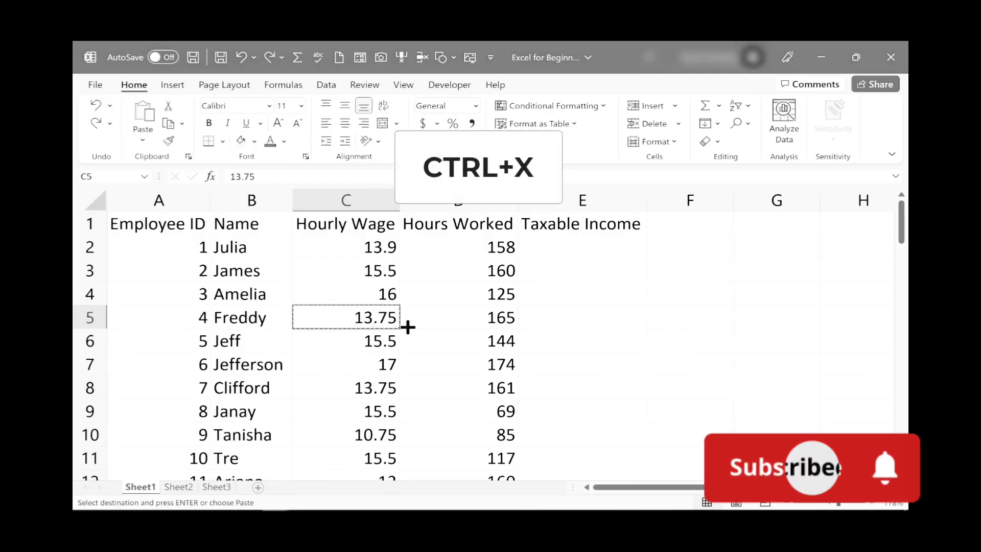
click(601, 360)
key(ctrl+v)
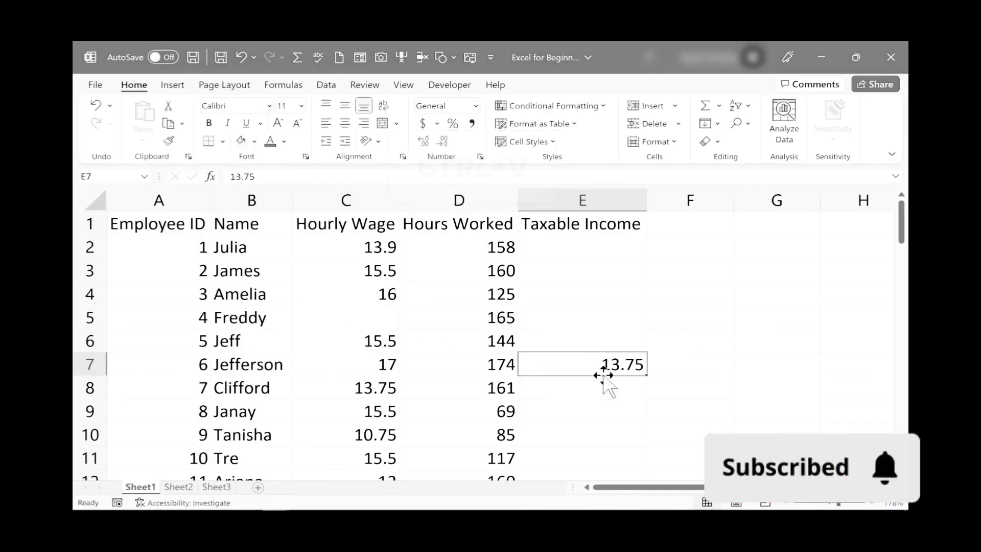
key(ctrl+z)
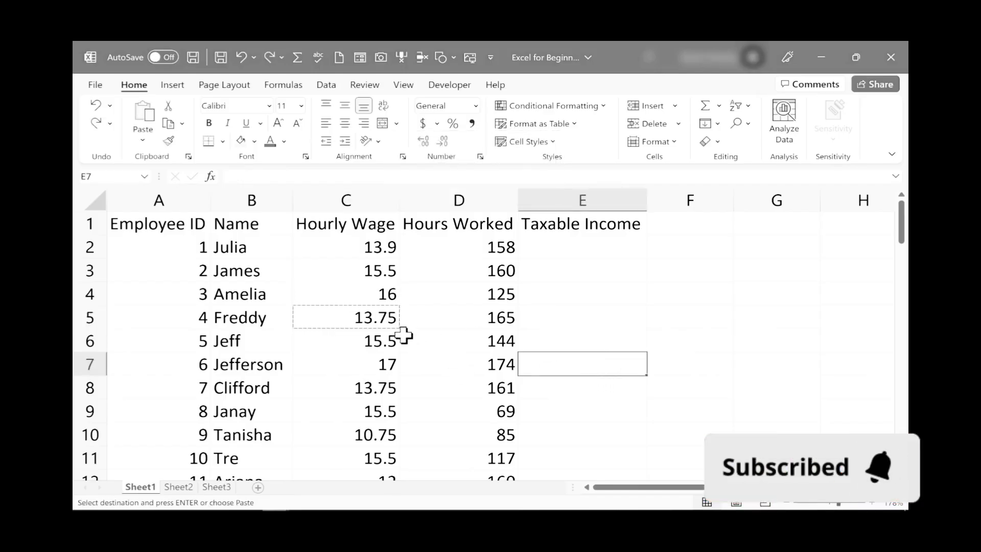
key(Escape)
click(588, 322)
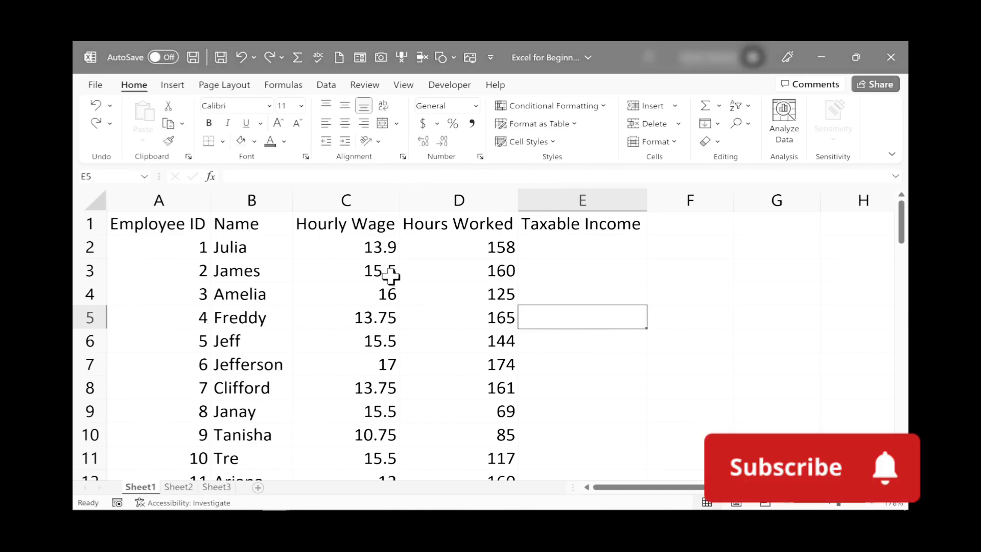
- Move the hourly wage in C3 directly to F3 without the clipboard, and undo the move
click(364, 271)
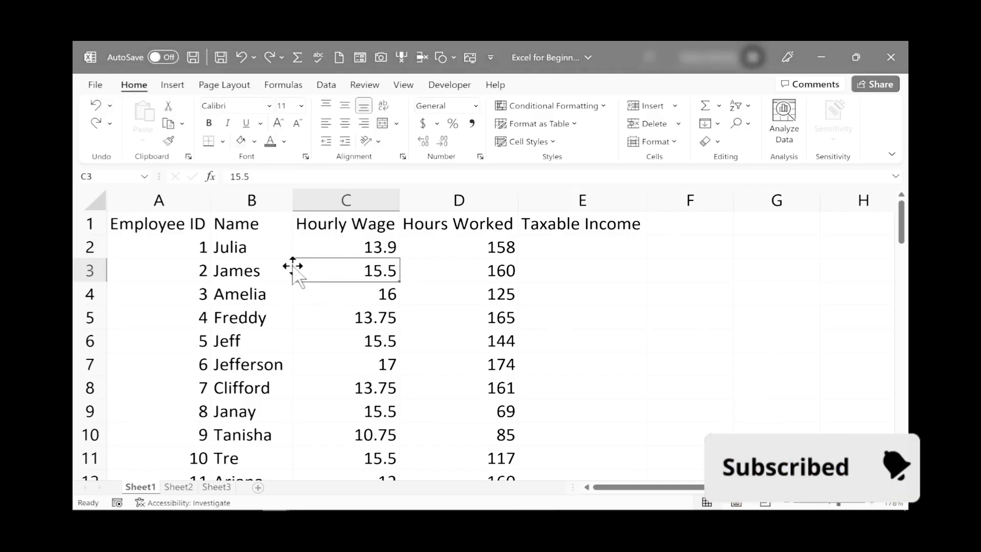
drag(294, 271, 707, 279)
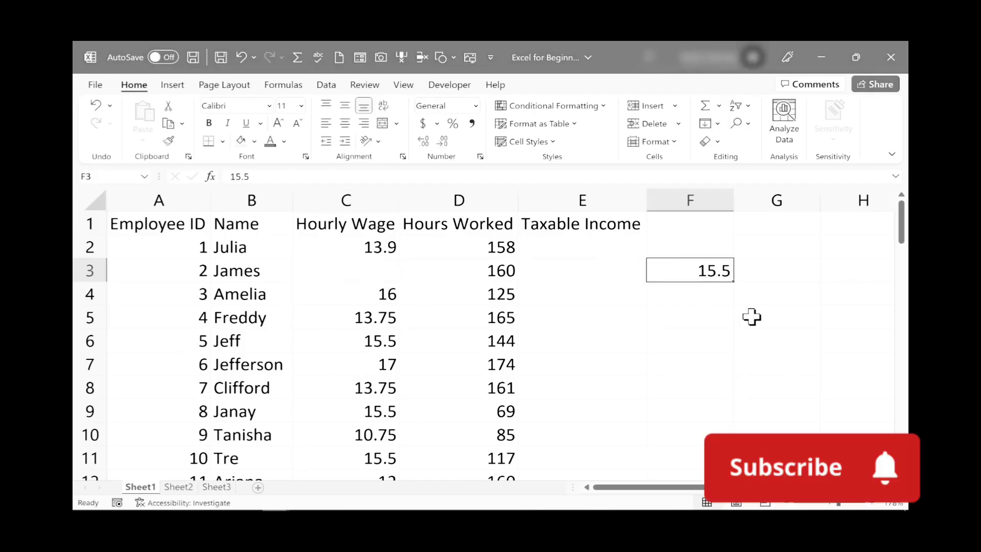
key(ctrl+z)
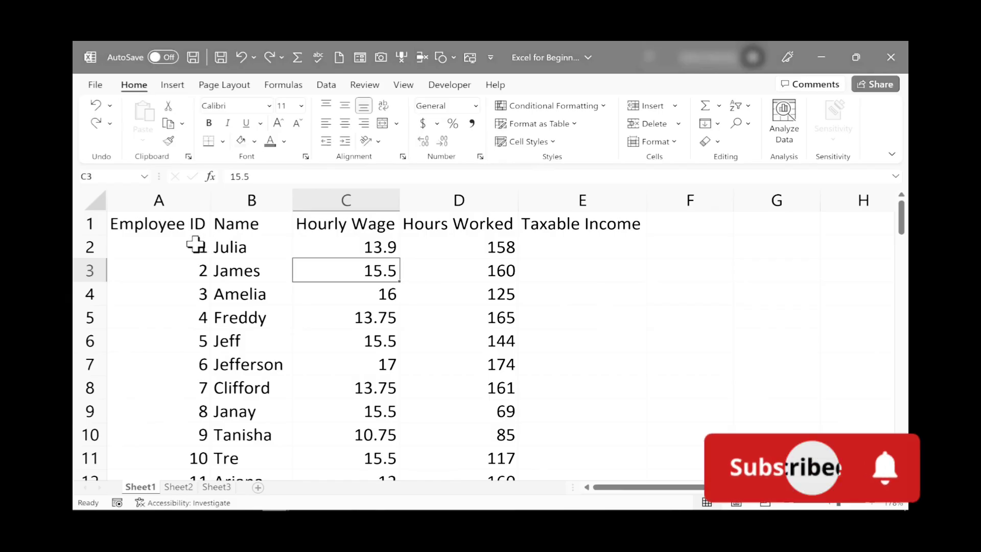
- Move the employee data block A2:D9 to N2:Q9, and undo the move
drag(195, 245, 511, 411)
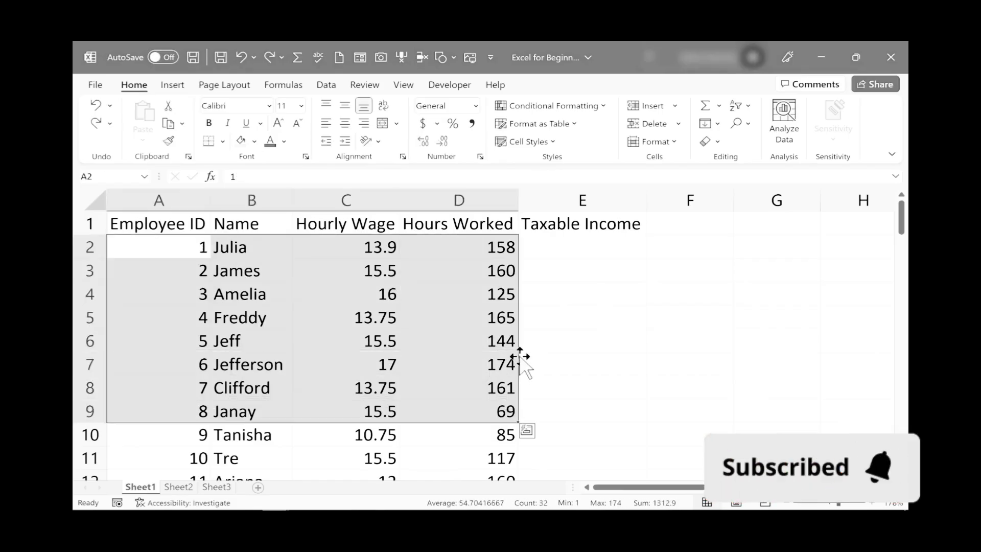
drag(524, 358, 556, 361)
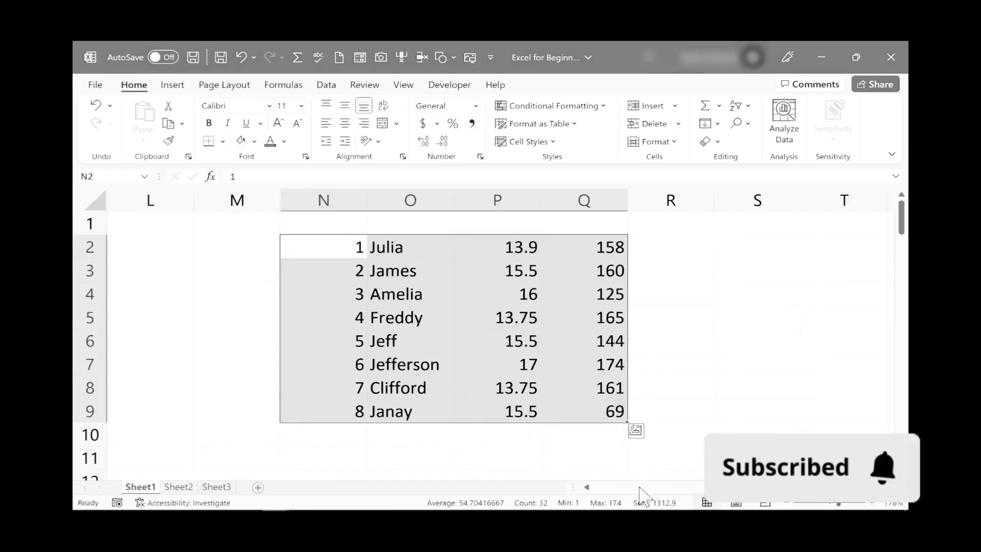
drag(635, 488, 472, 493)
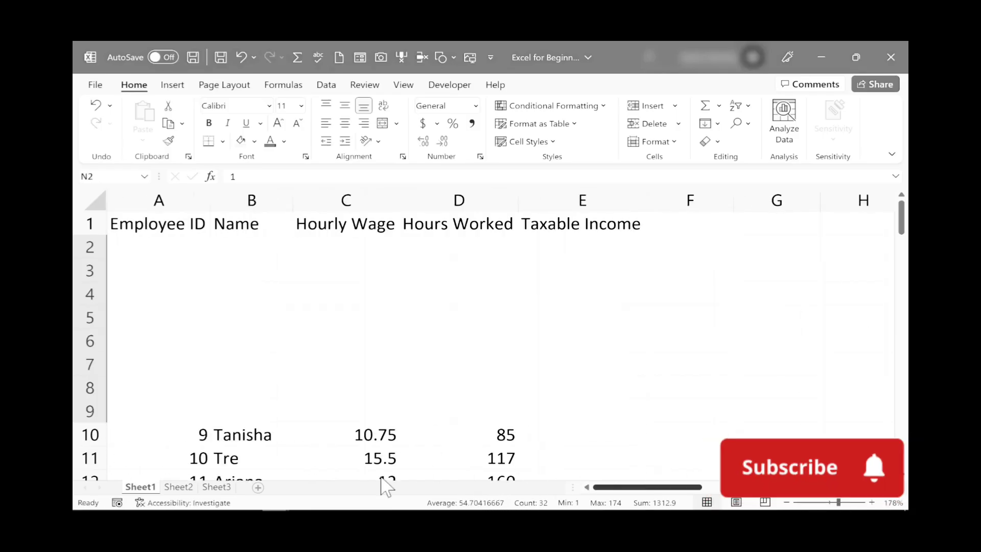
key(ctrl+z)
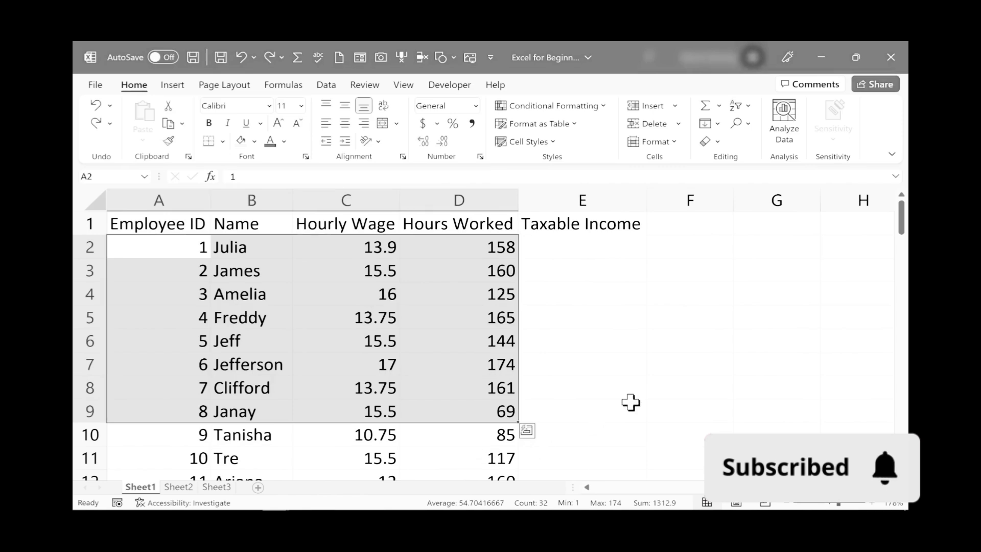
click(657, 394)
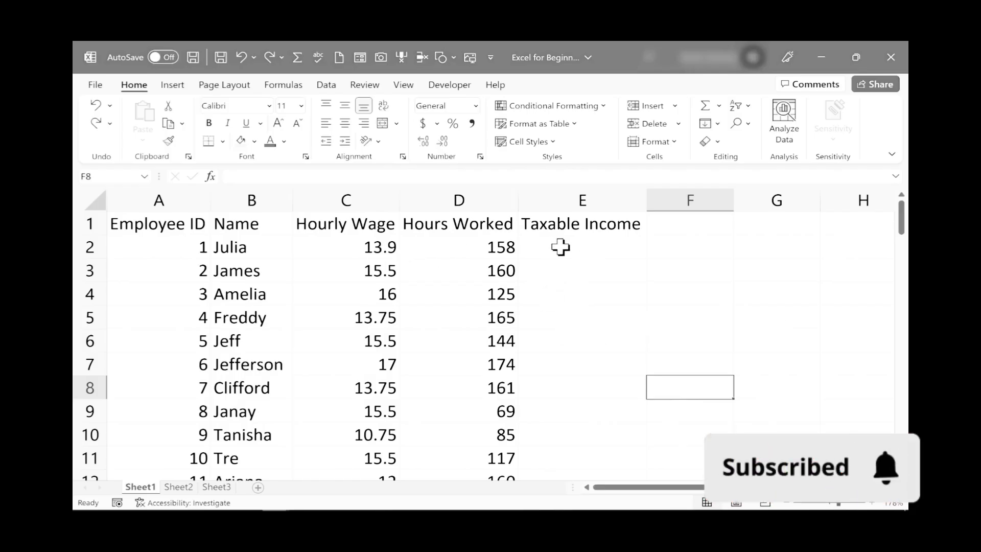
click(370, 250)
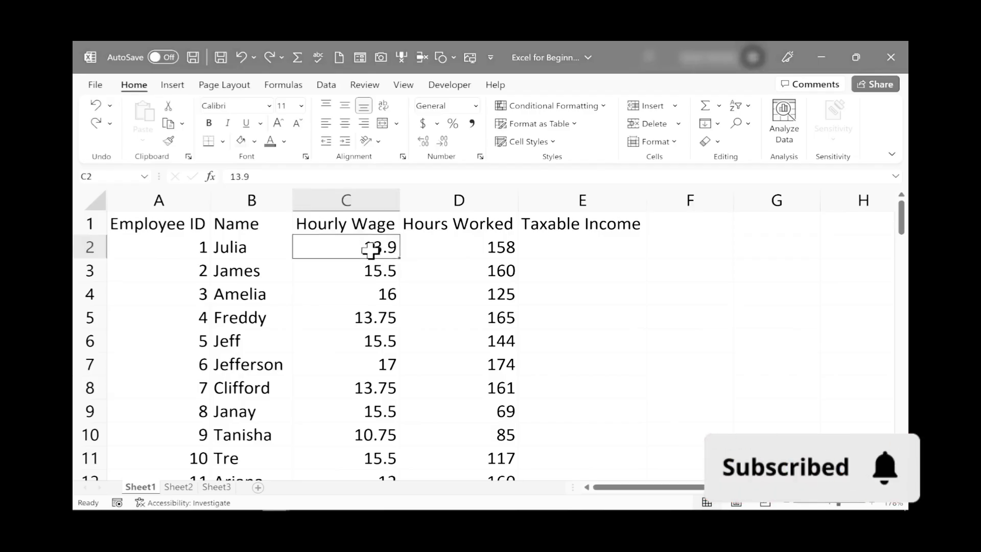
click(483, 250)
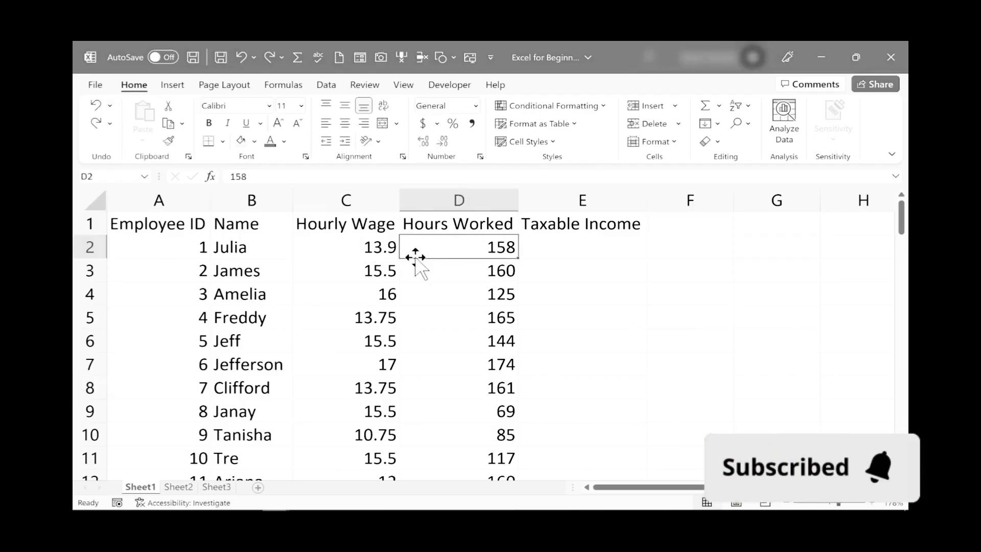
click(573, 243)
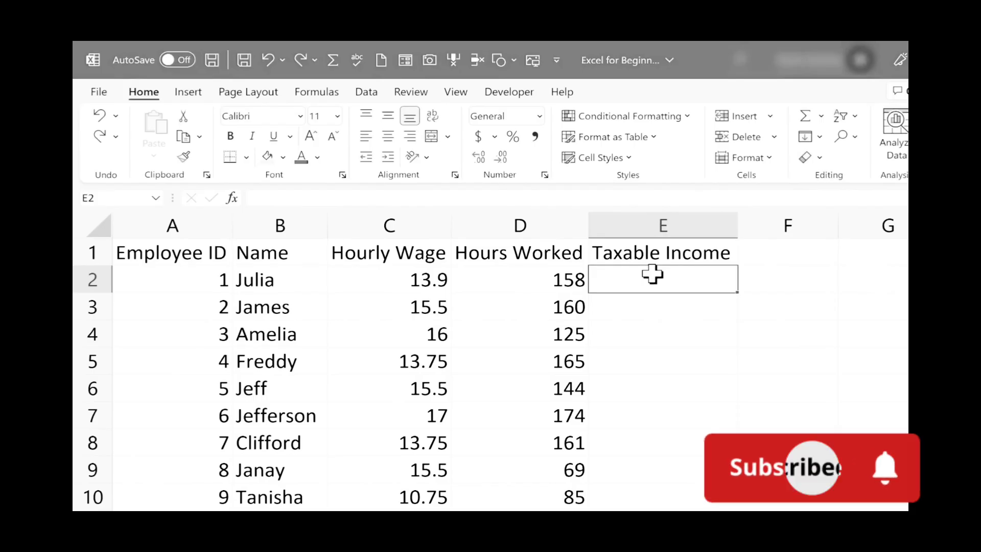
text(=)
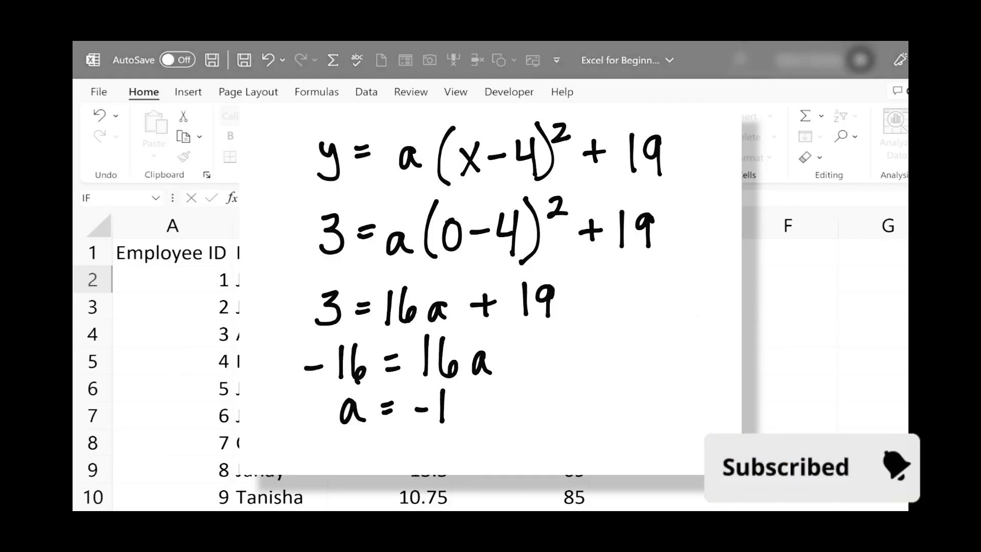
key(Escape)
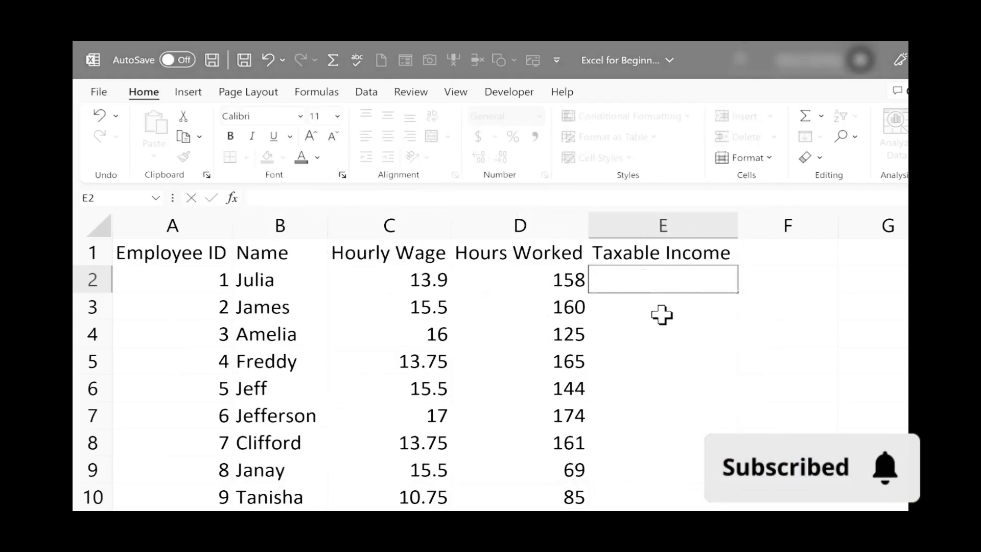
- Calculate the first employee's taxable income in E2 from fixed numbers with the formula =13.9*158
click(662, 314)
click(628, 279)
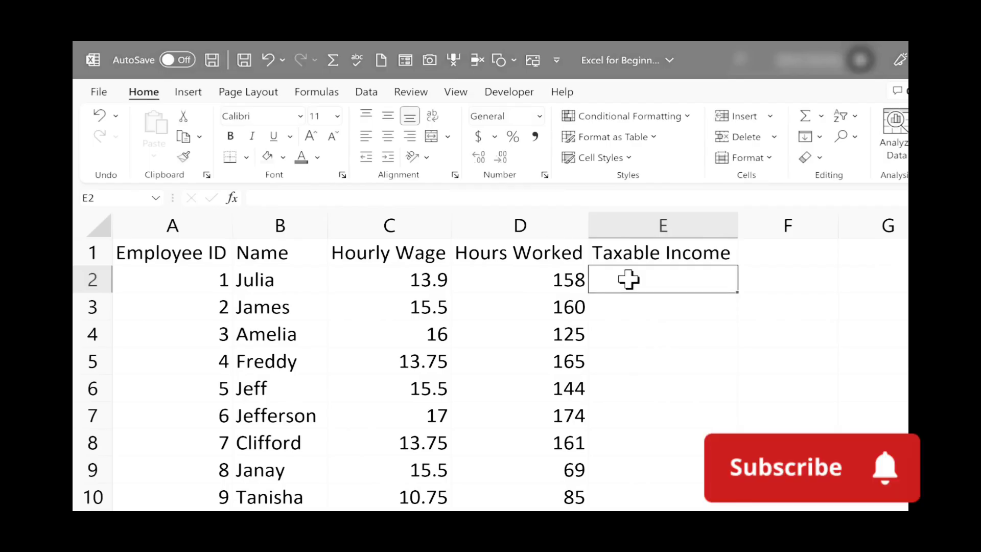
text(=)
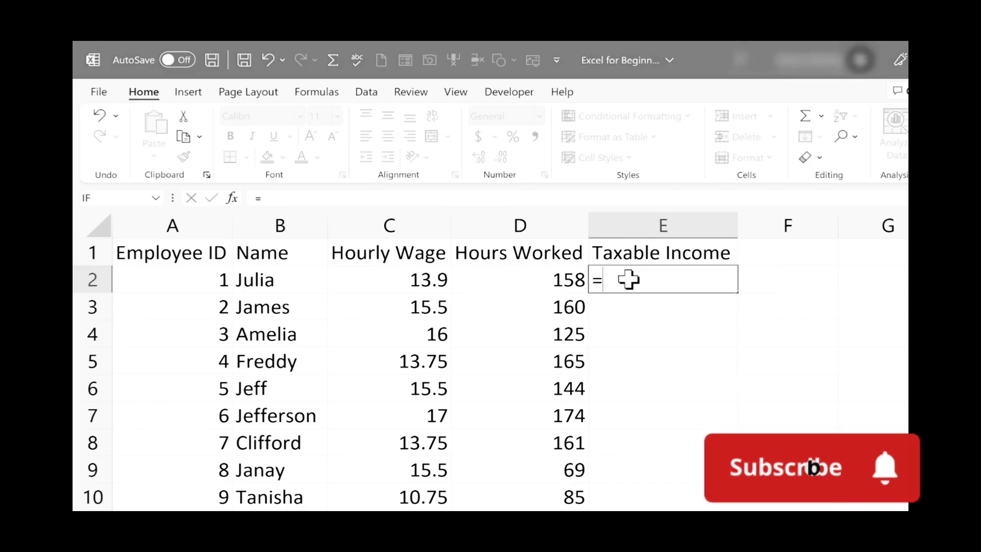
text(13.)
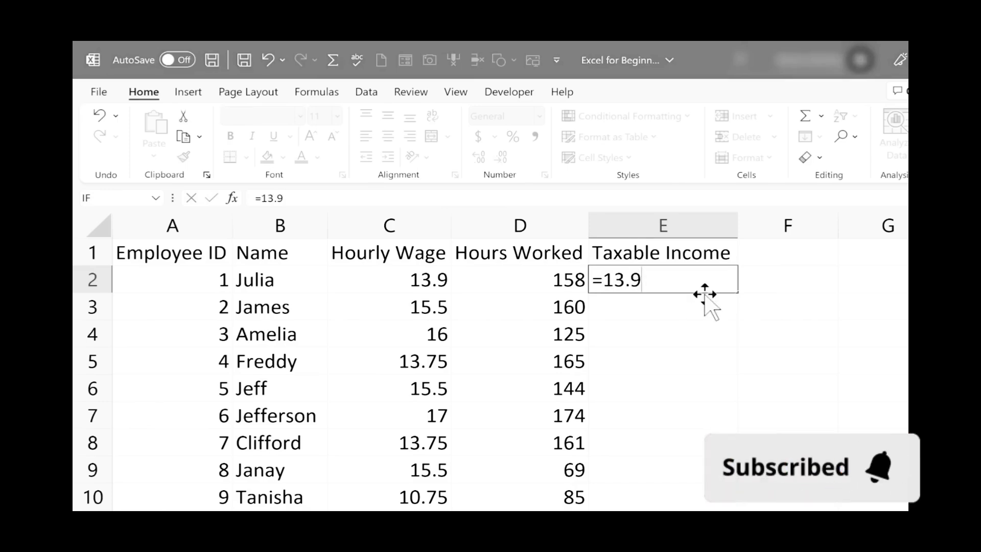
text(9)
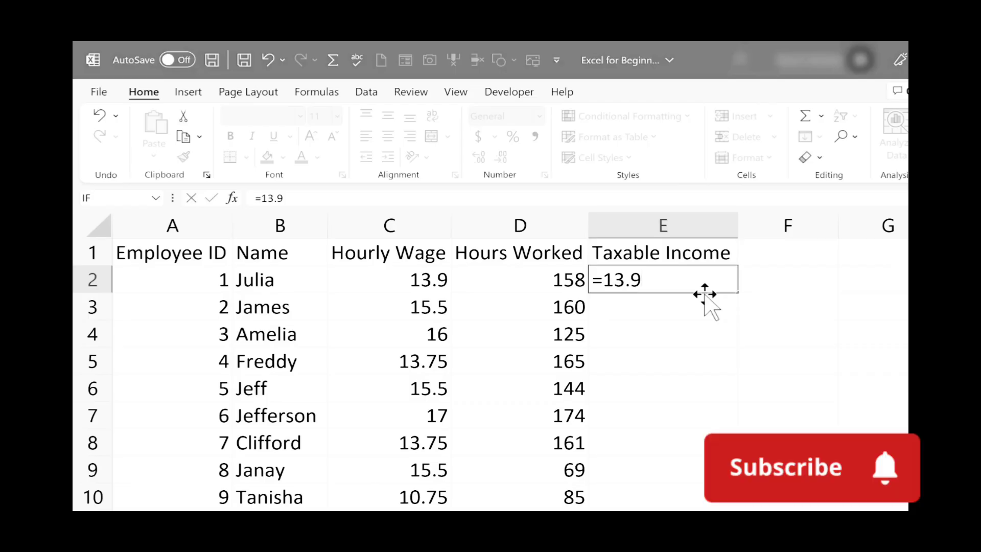
text(*)
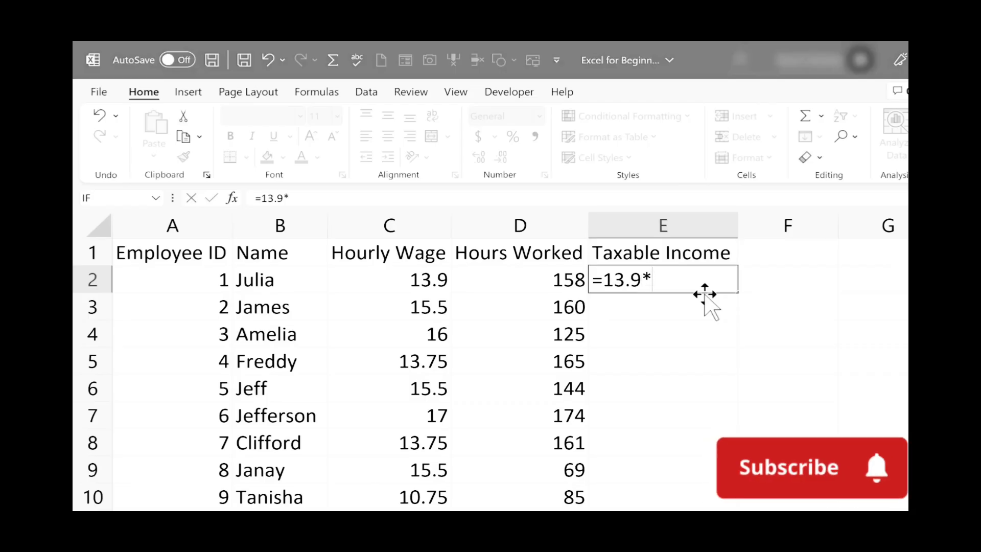
text(158)
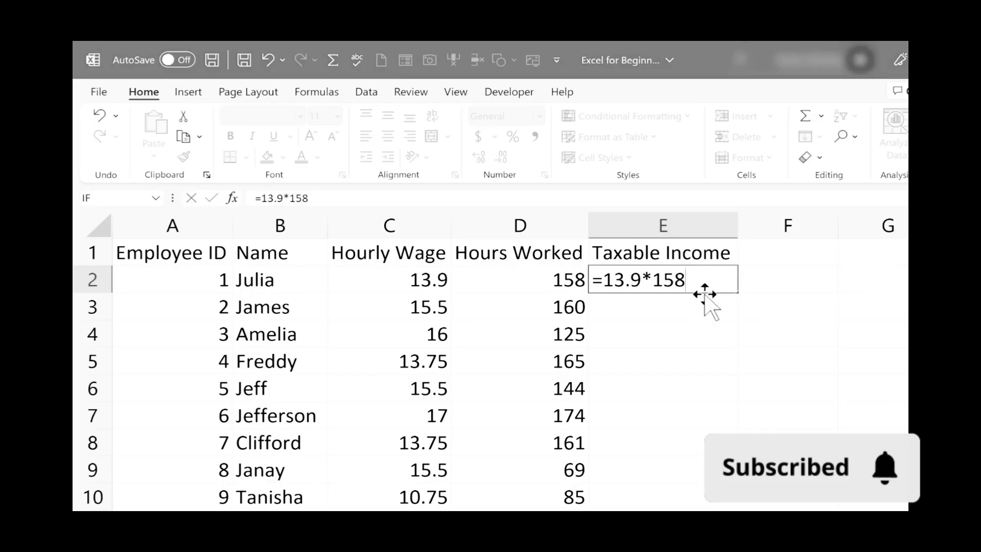
key(Return)
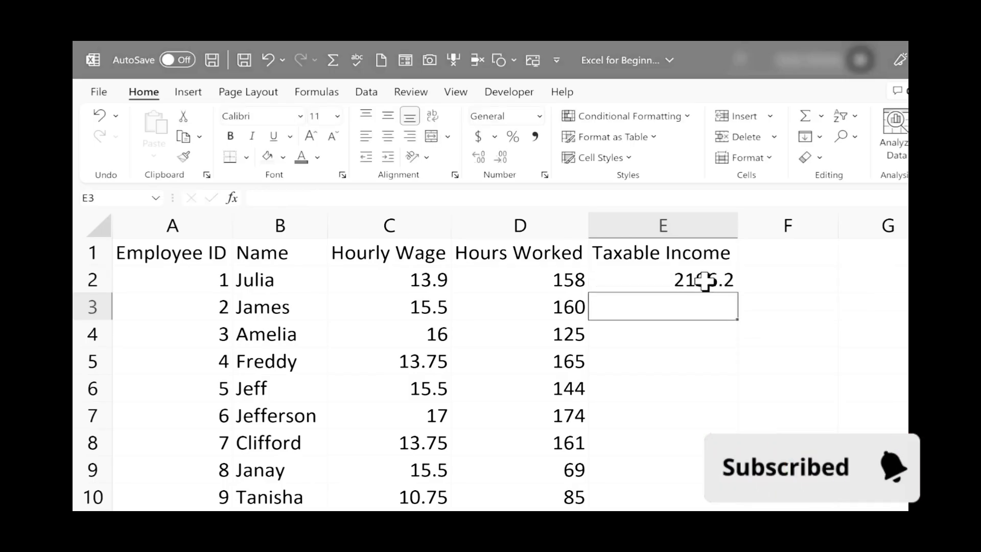
- Reopen the formula in E2, try adding a division operator at its end, and clear the cell
click(723, 282)
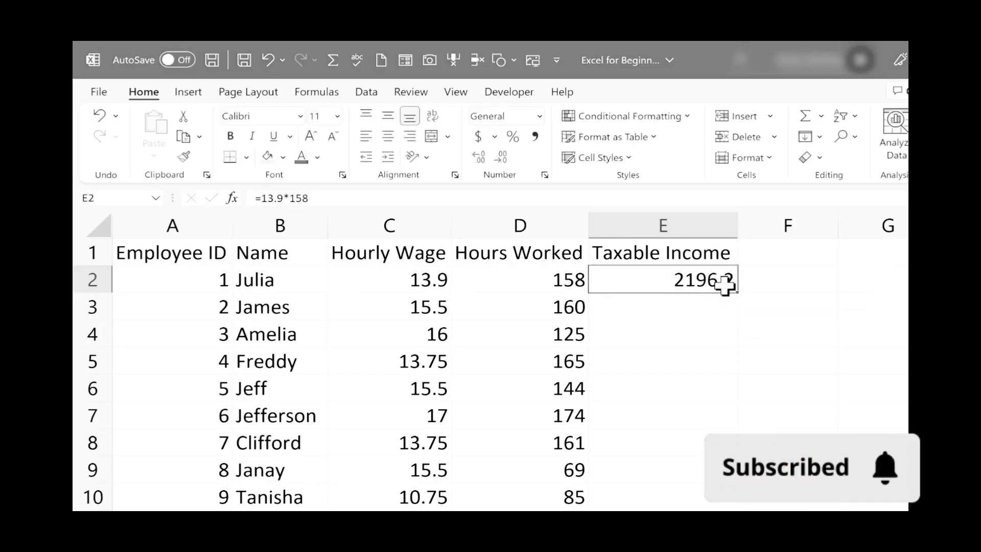
double_click(724, 285)
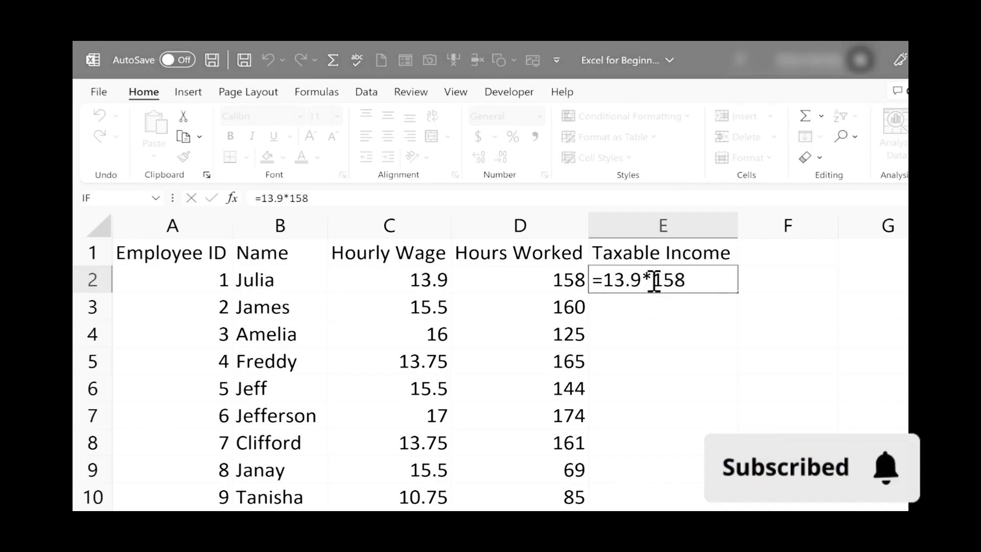
text(/)
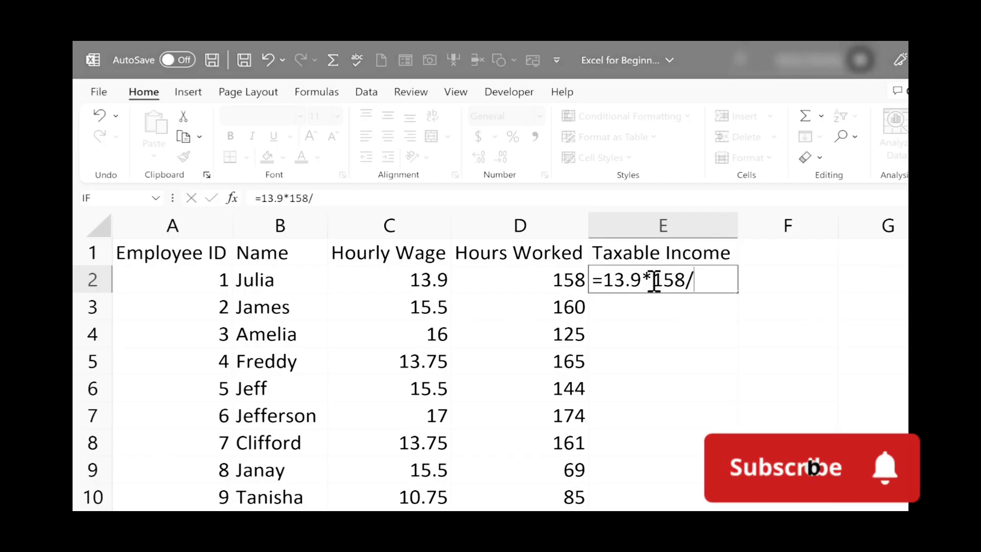
key(BackSpace)
key(BackSpace)
key(BackSpace)
key(BackSpace)
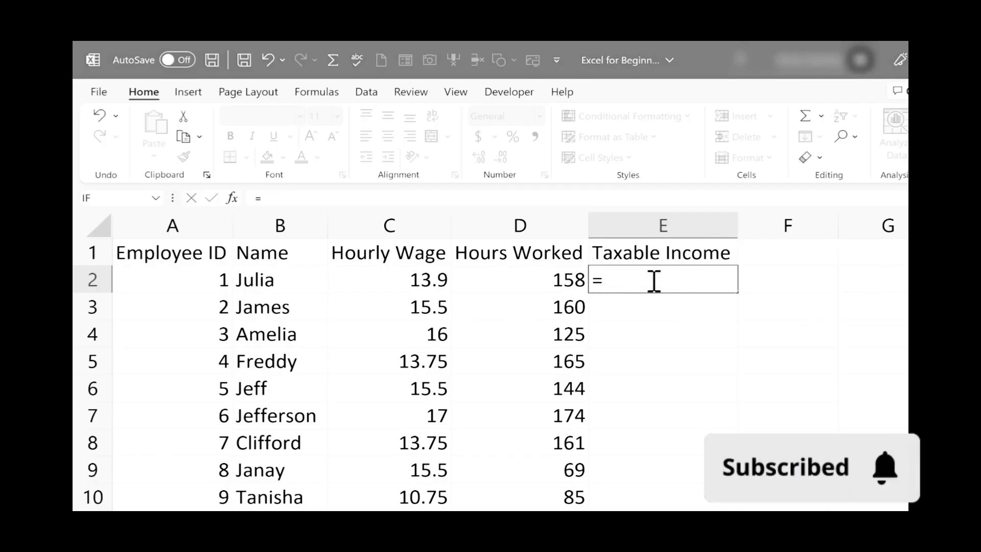
key(Escape)
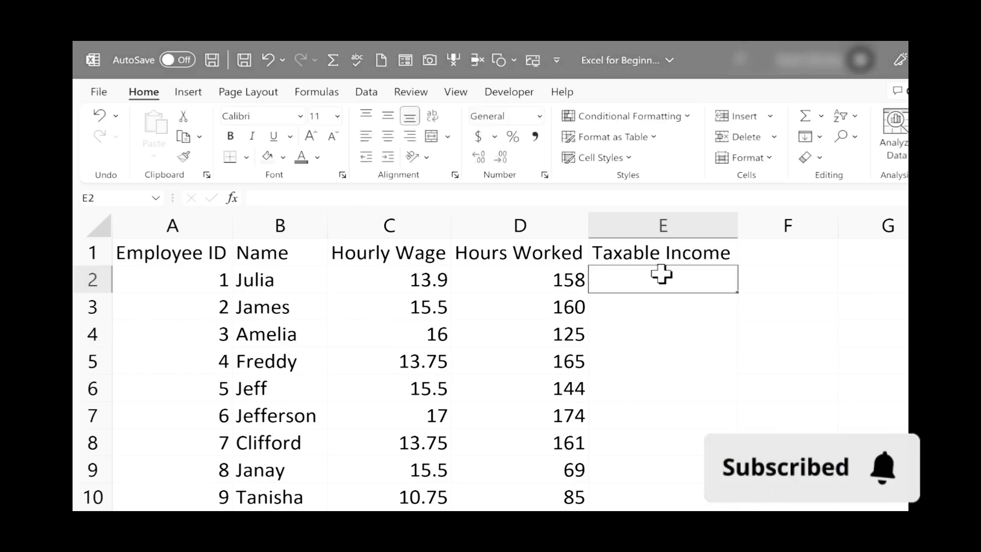
- Enter the formula =C2*D2 in E2 to multiply hourly wage by hours worked, and inspect its cell references
text(=)
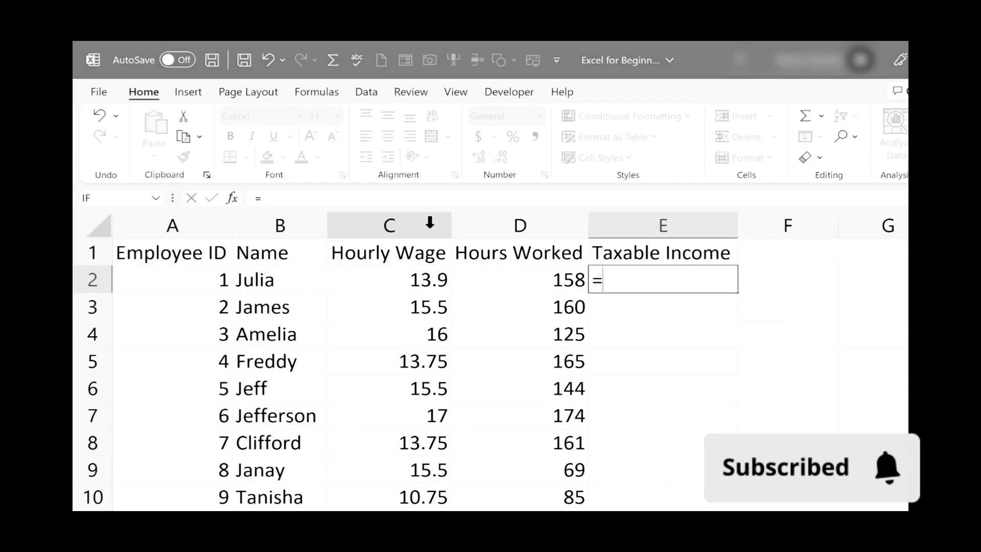
key(Escape)
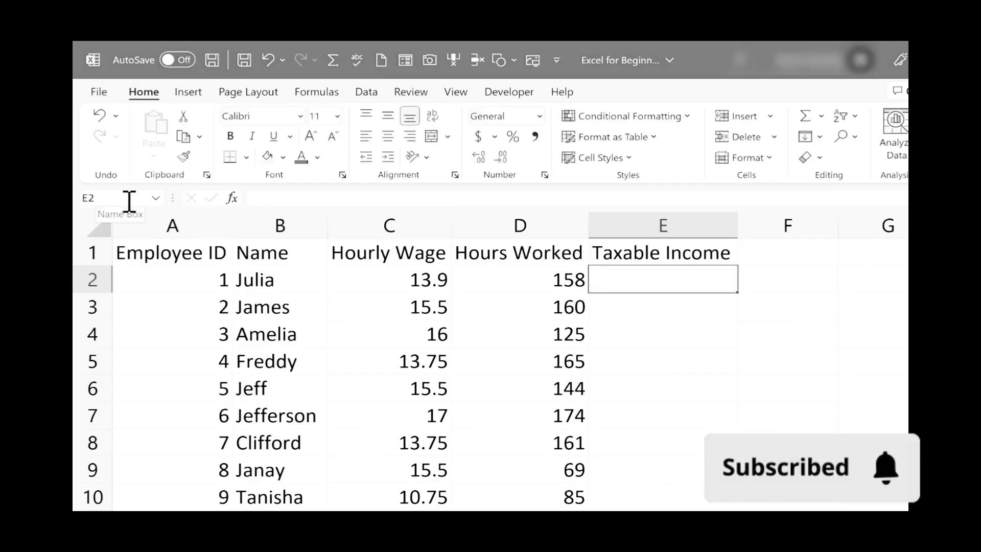
text(=)
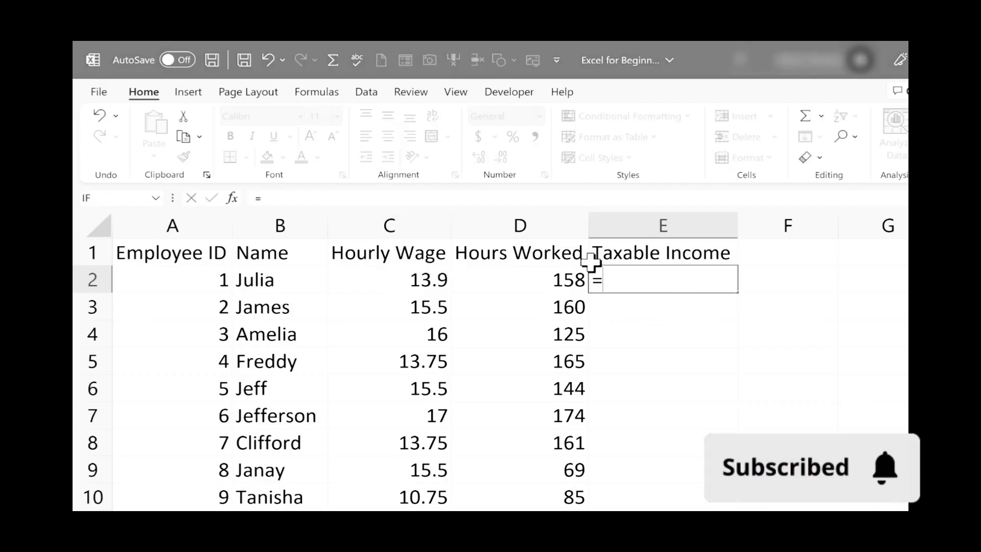
text(c2*)
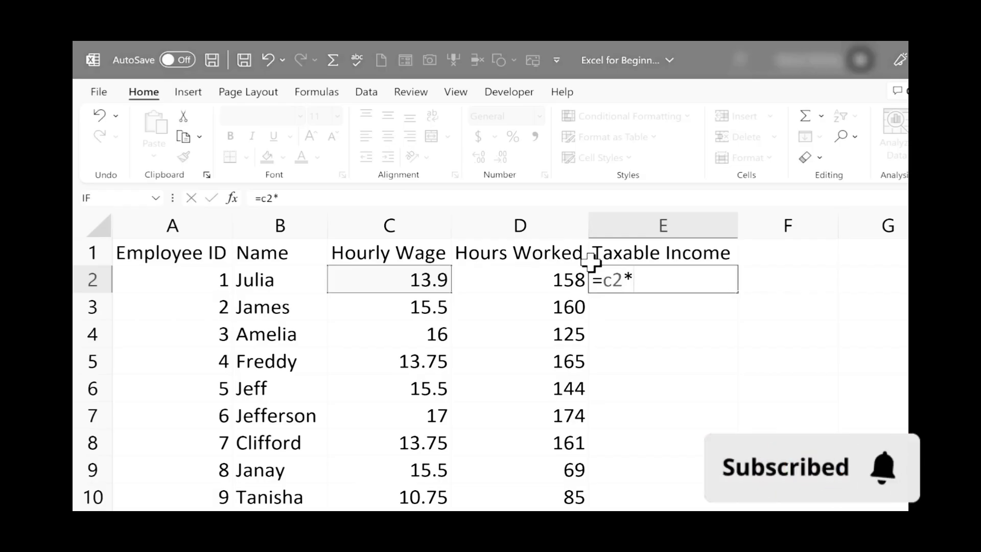
text(d2)
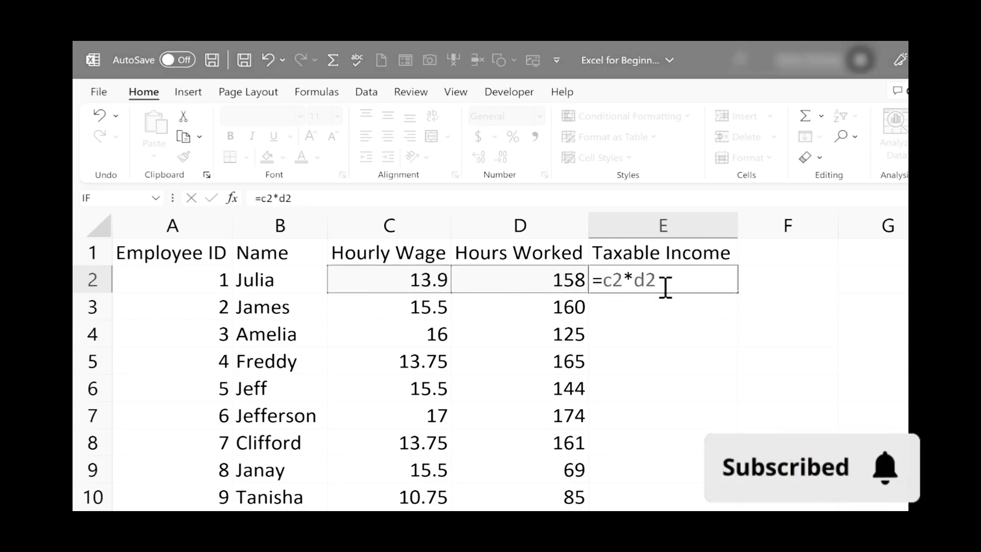
key(Return)
click(689, 279)
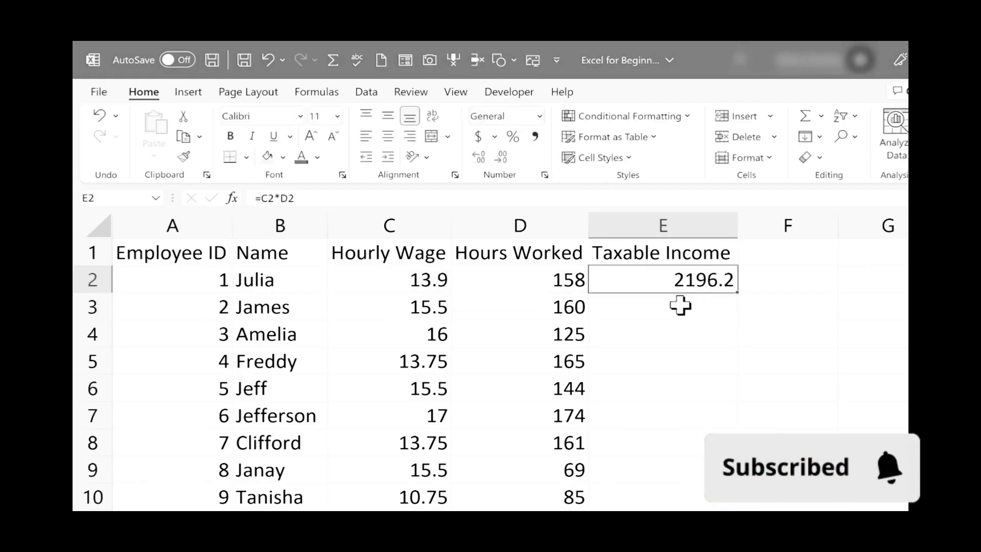
double_click(698, 280)
- Change the hourly wage in C2 to 14.25 and check the taxable income formula in E2
click(419, 281)
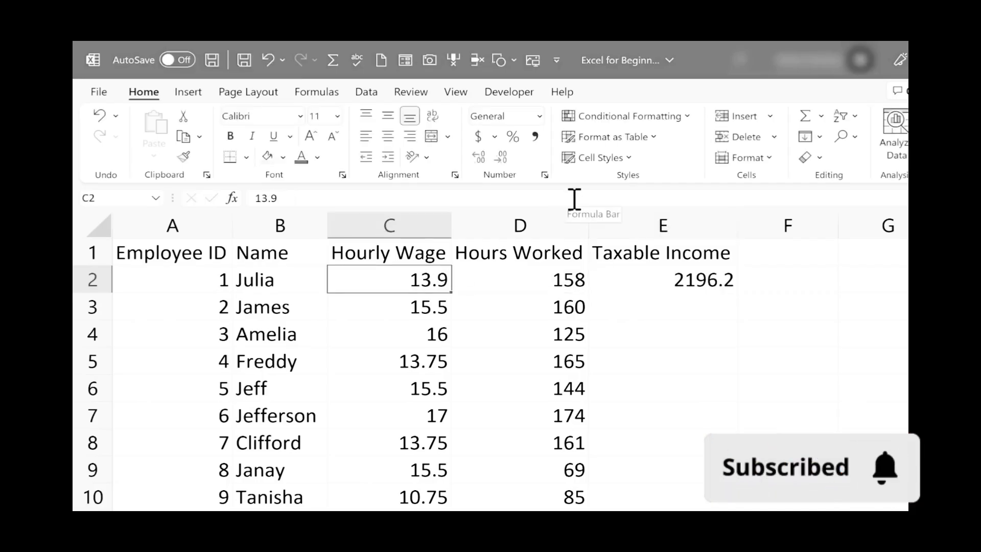
text(14)
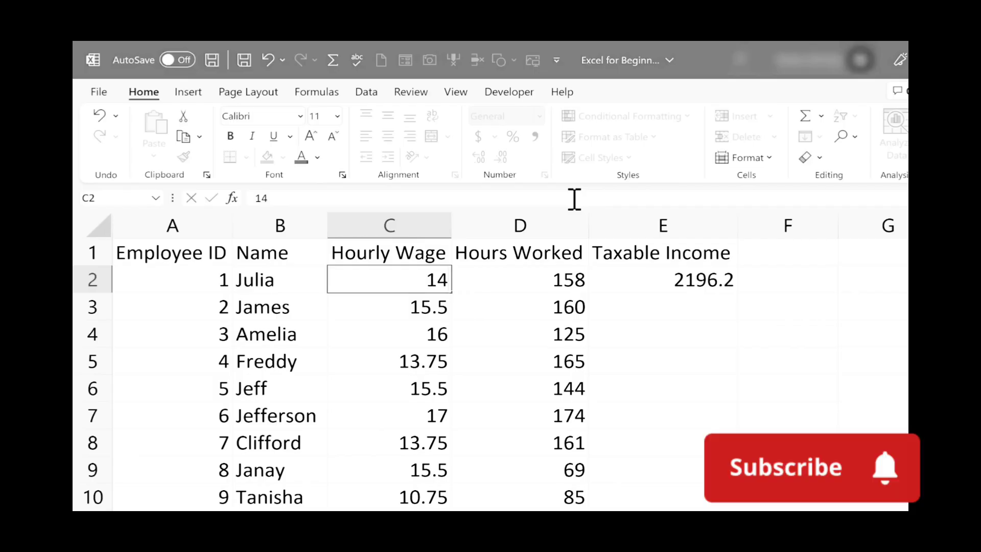
text(.25)
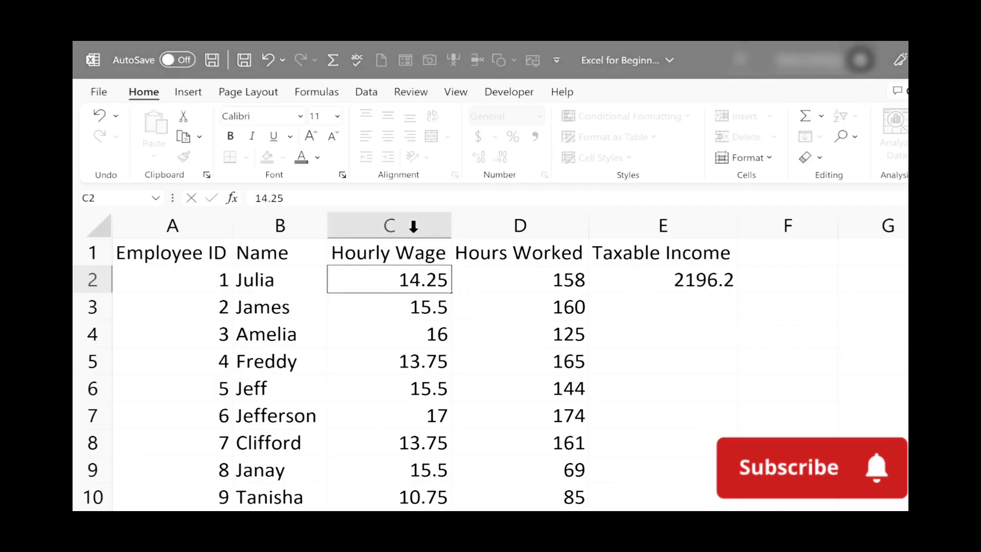
key(Return)
double_click(679, 281)
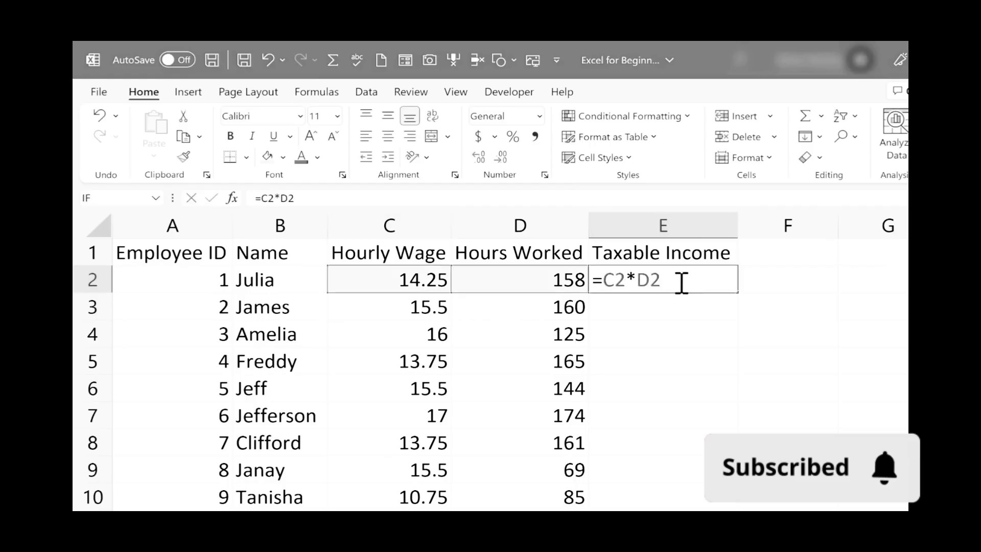
key(Return)
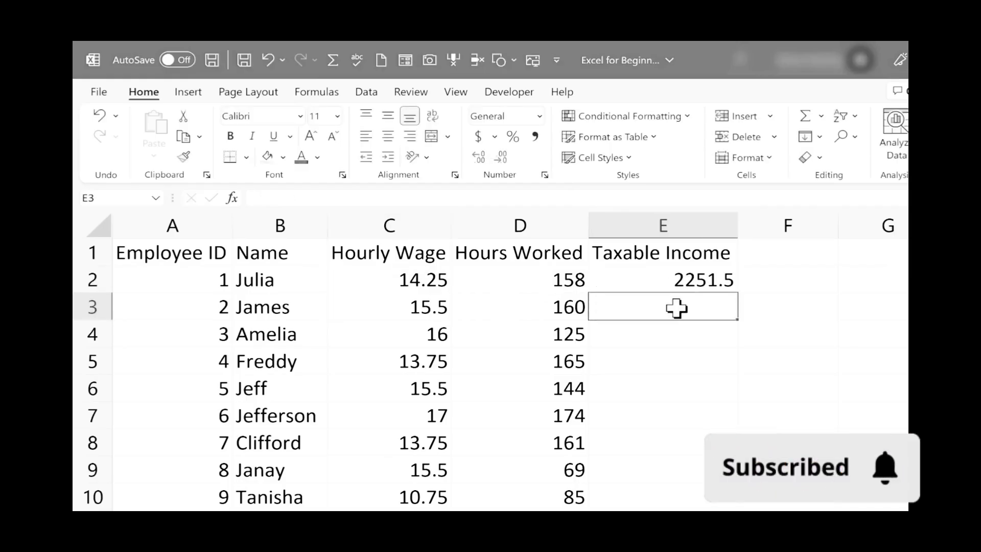
- Enter the formula =C3*D3 in E3 by picking the wage and hours cells of row 3 as references
text(=)
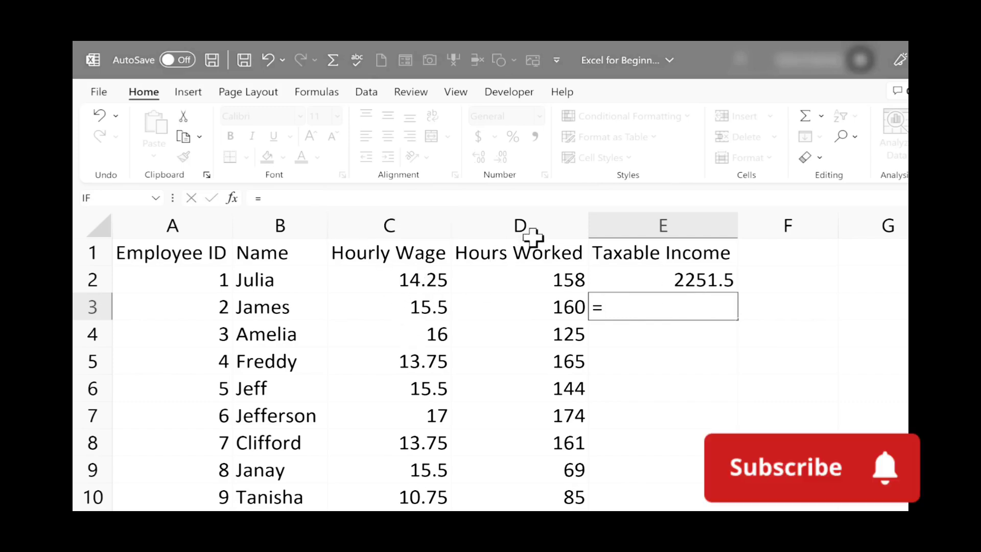
click(407, 308)
text(*)
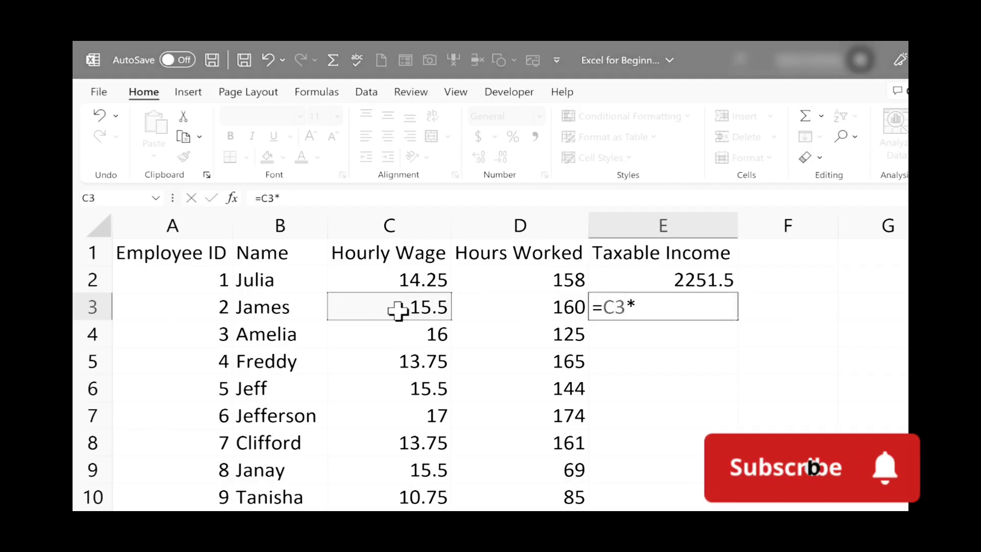
click(519, 309)
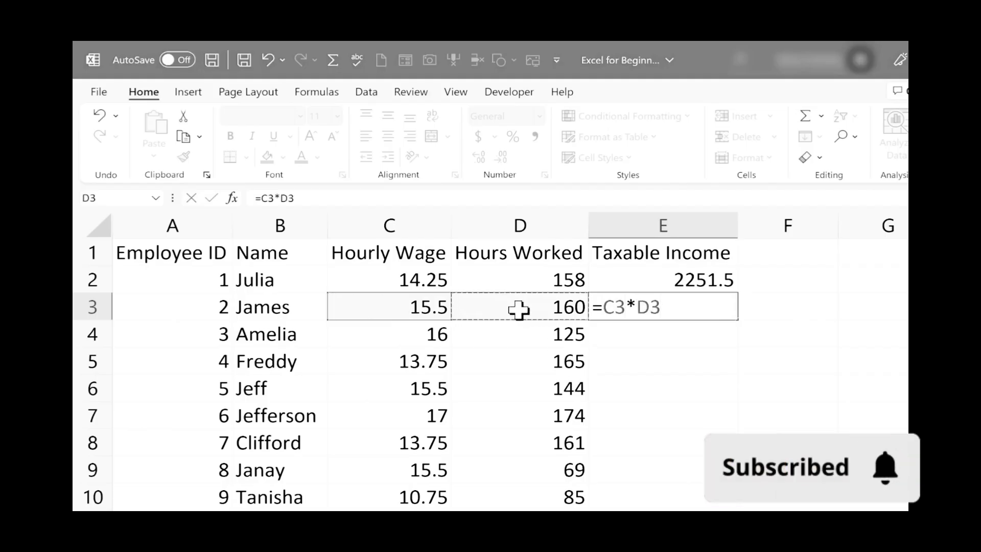
key(Return)
click(659, 313)
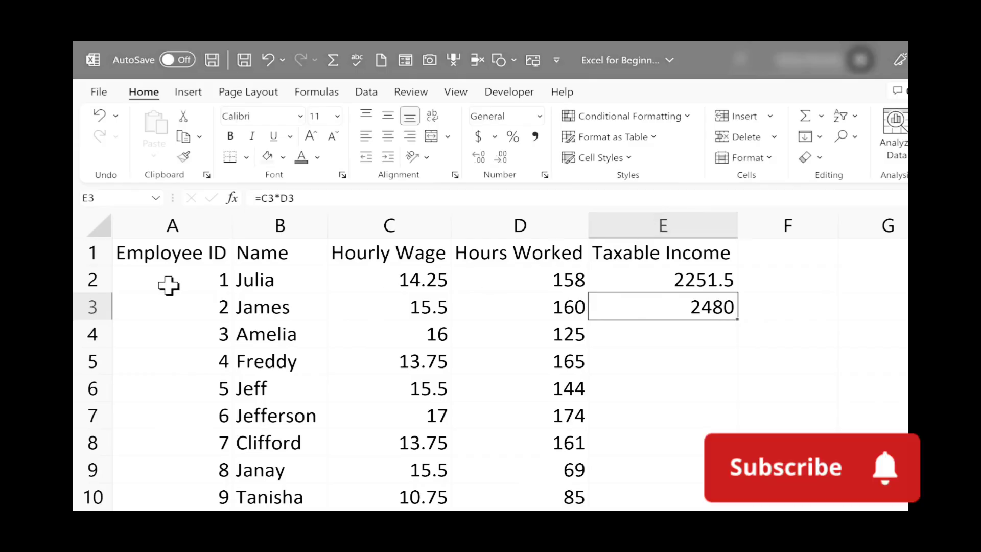
- Compare the taxable income formulas in E2 and E3 and the cells each one references
click(701, 284)
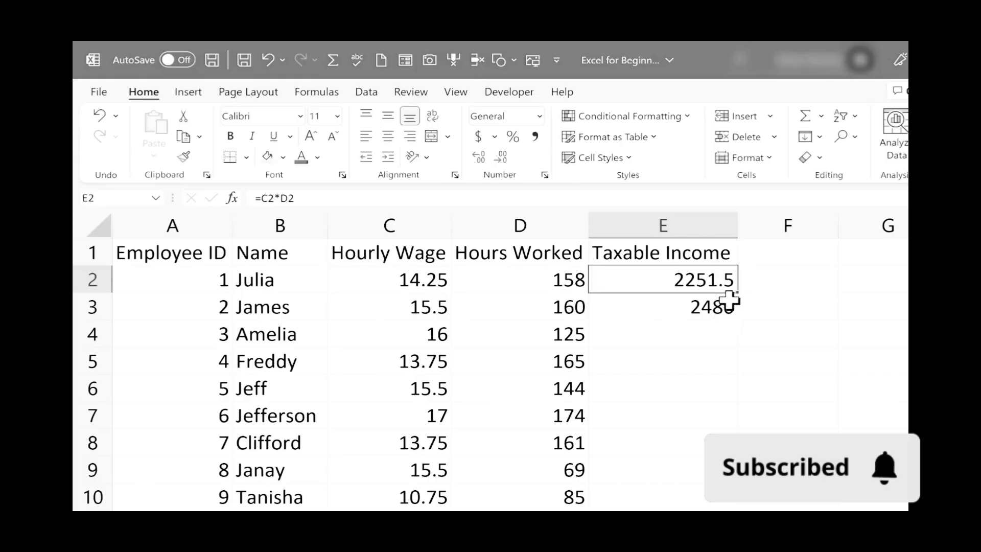
click(710, 307)
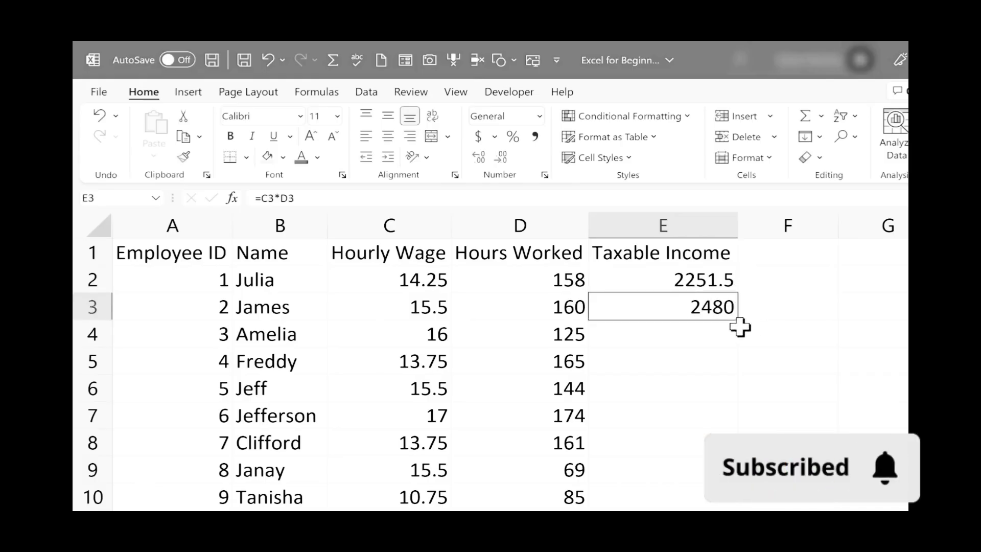
double_click(703, 276)
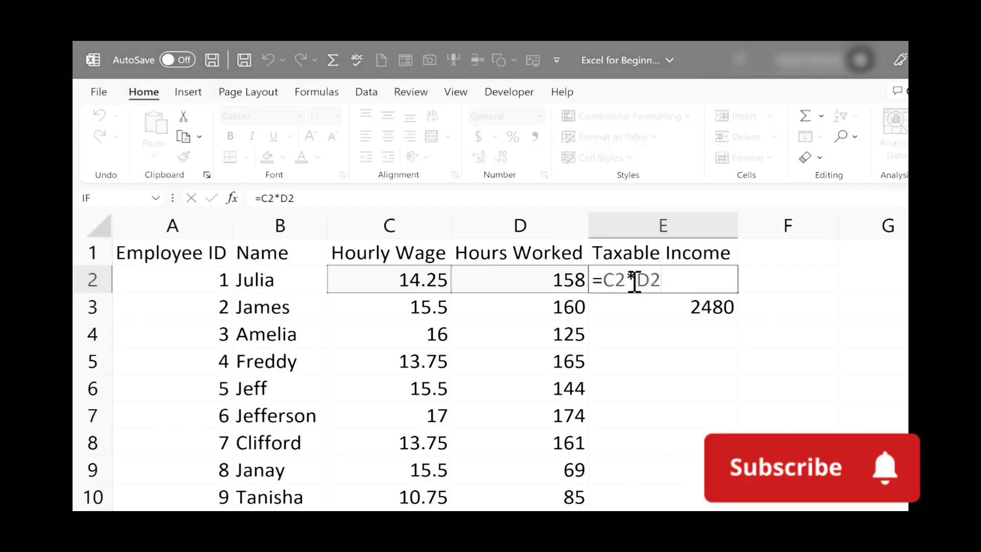
key(Escape)
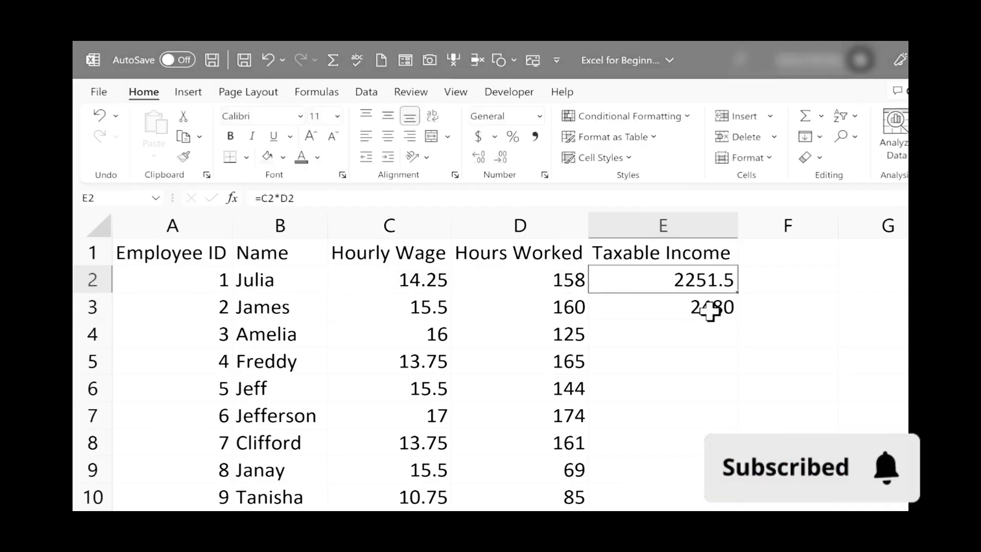
double_click(710, 309)
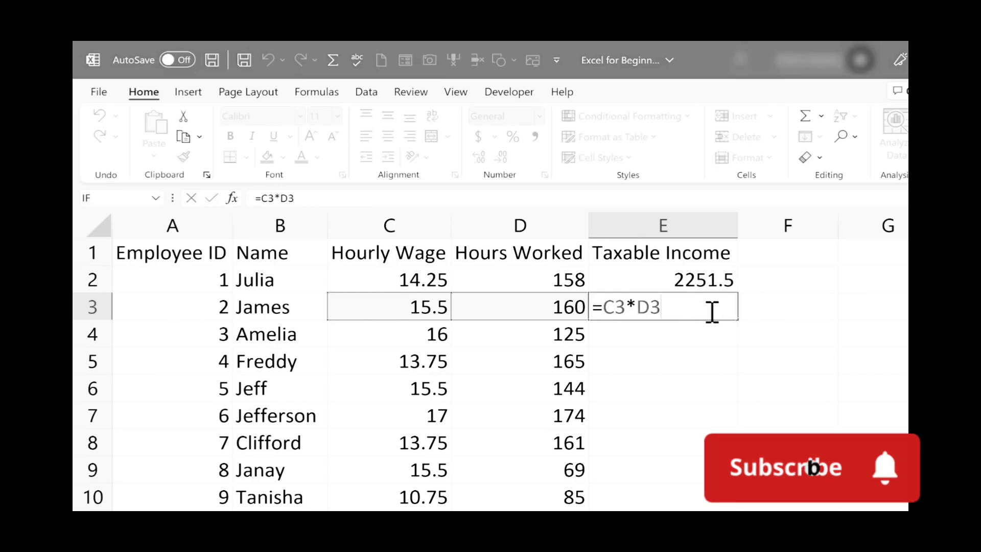
key(Escape)
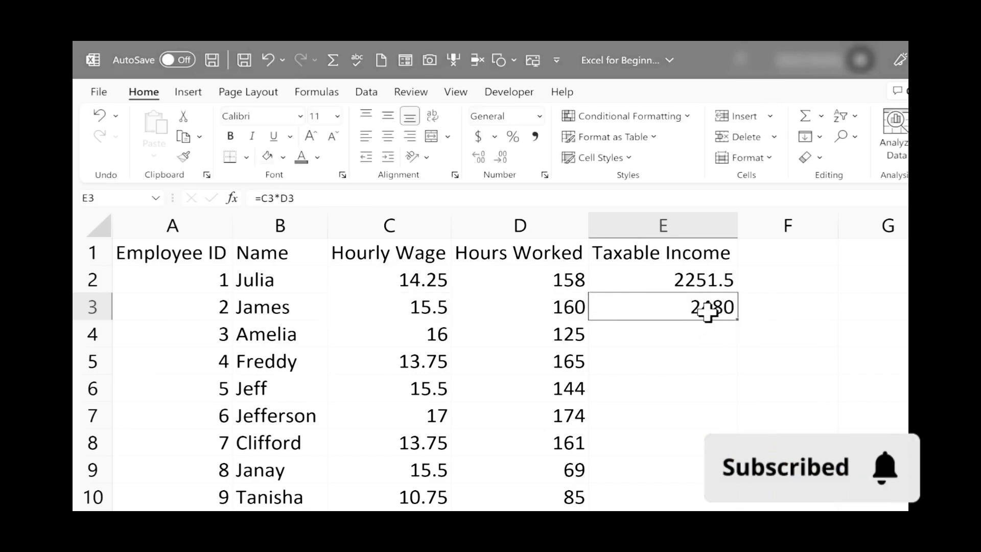
double_click(707, 312)
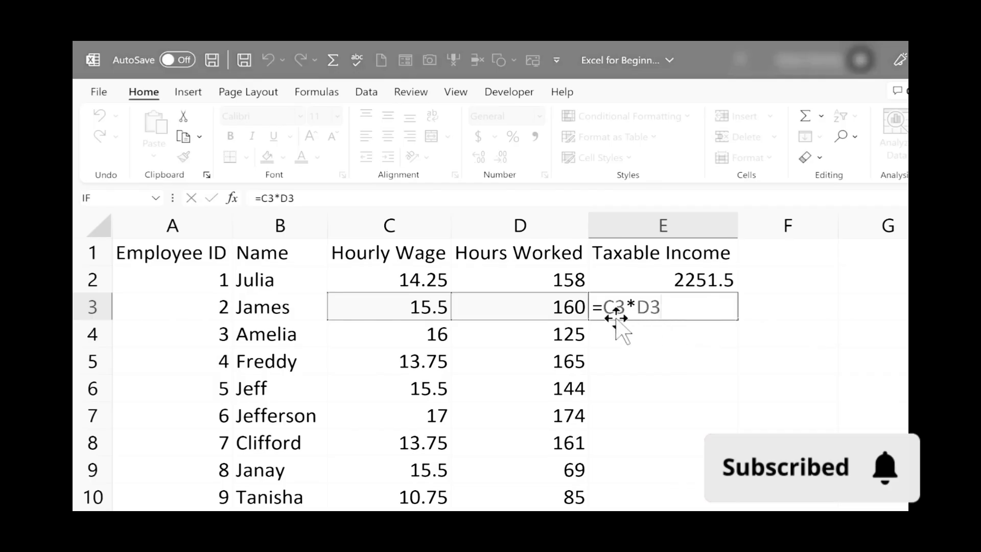
double_click(715, 279)
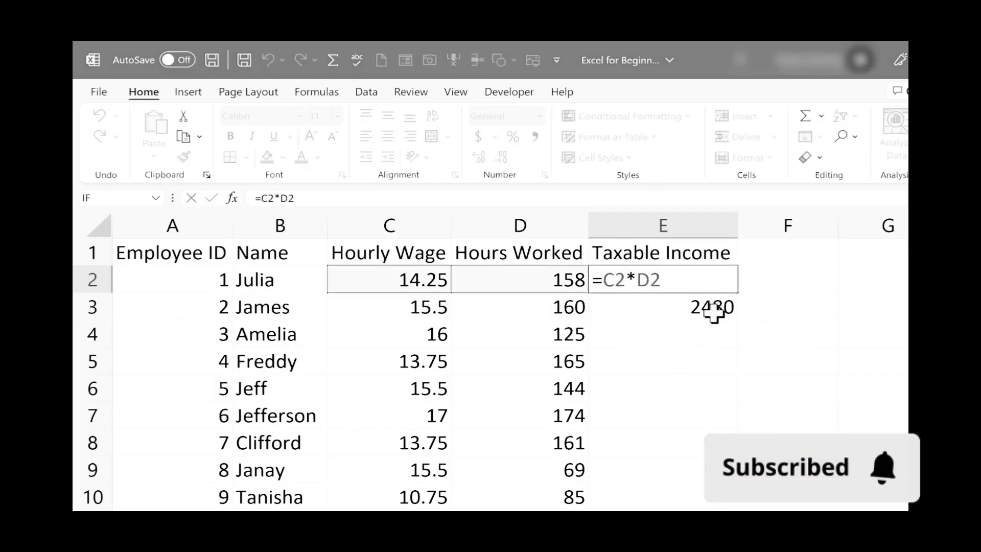
- Fill the taxable income formula from E3 down column E through the last employee row
double_click(689, 307)
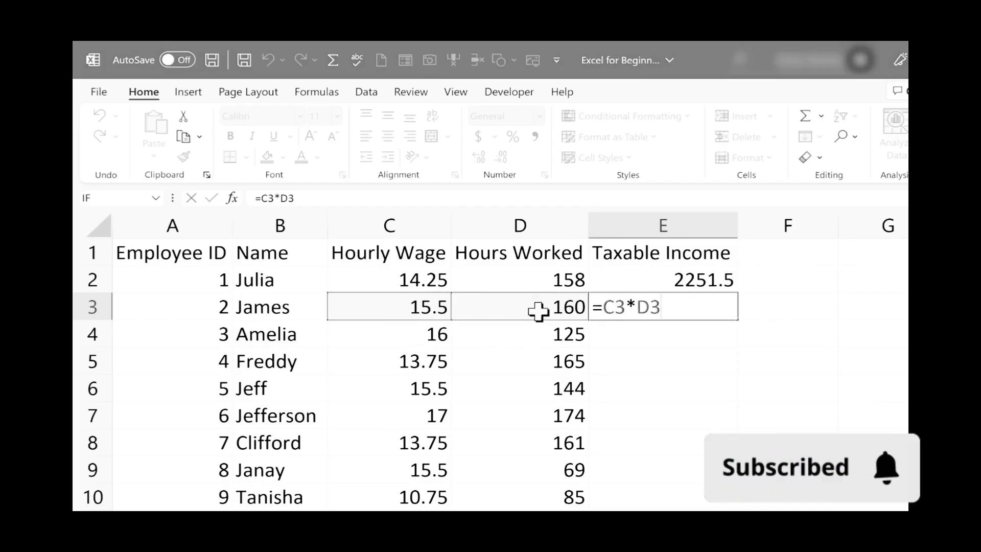
key(Escape)
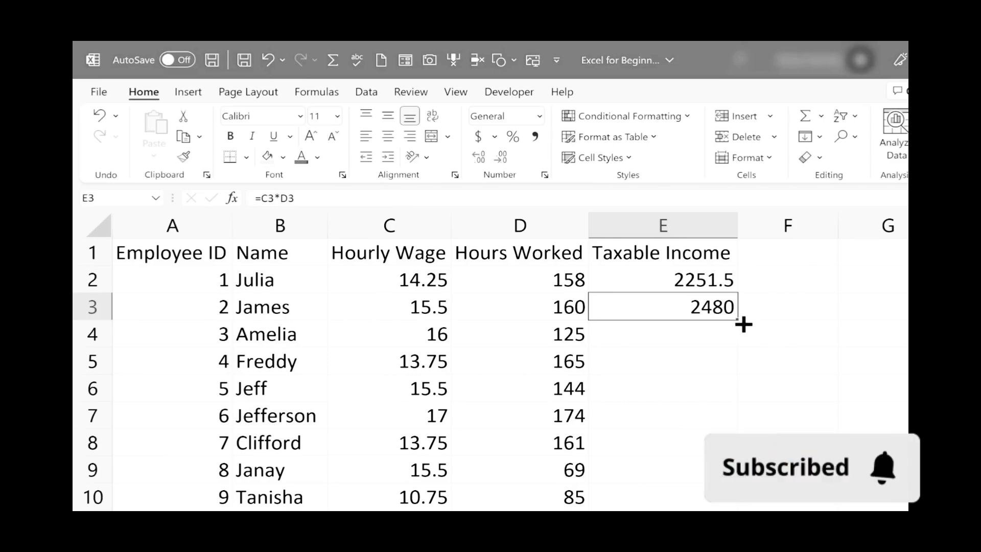
drag(738, 320, 746, 511)
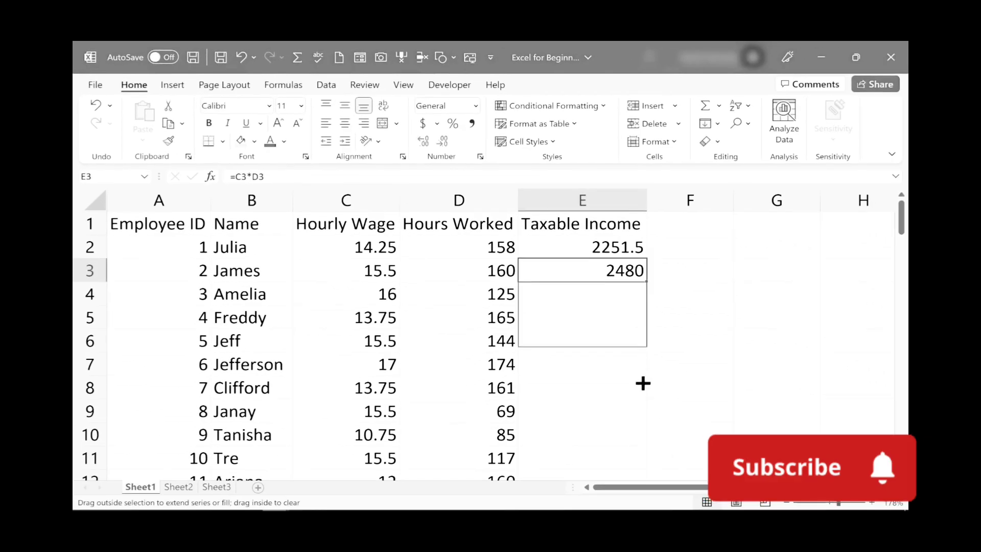
drag(633, 498, 636, 285)
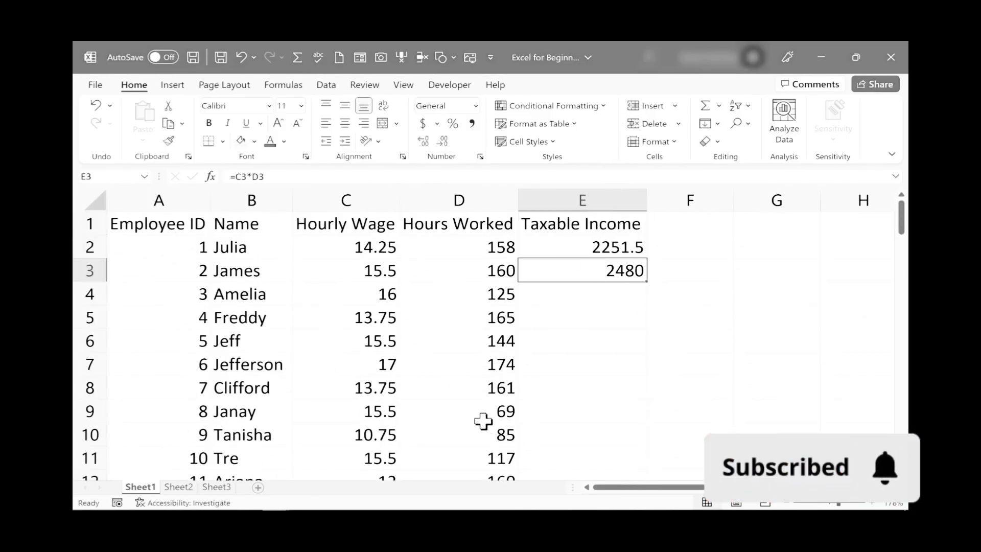
double_click(647, 281)
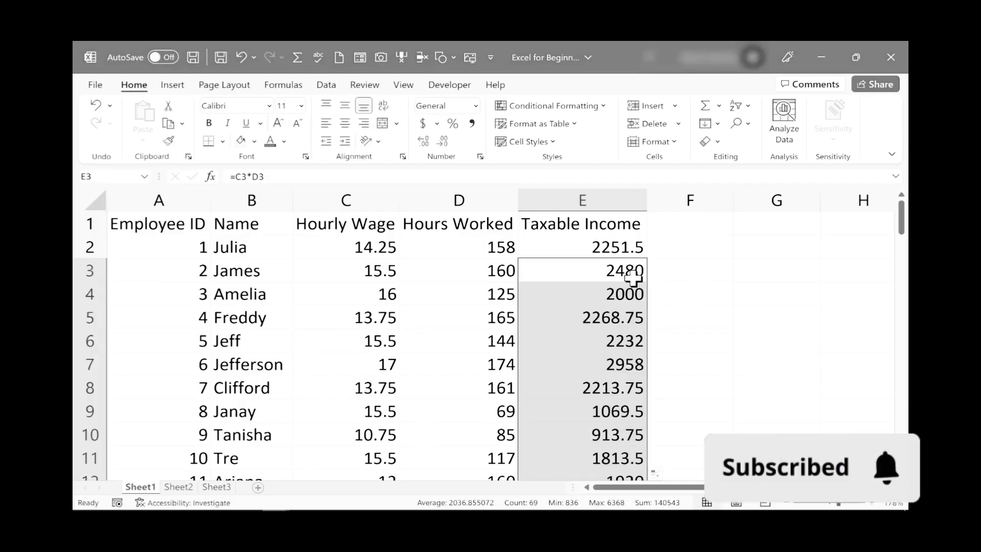
scroll(631, 286, down, 11)
scroll(623, 318, down, 11)
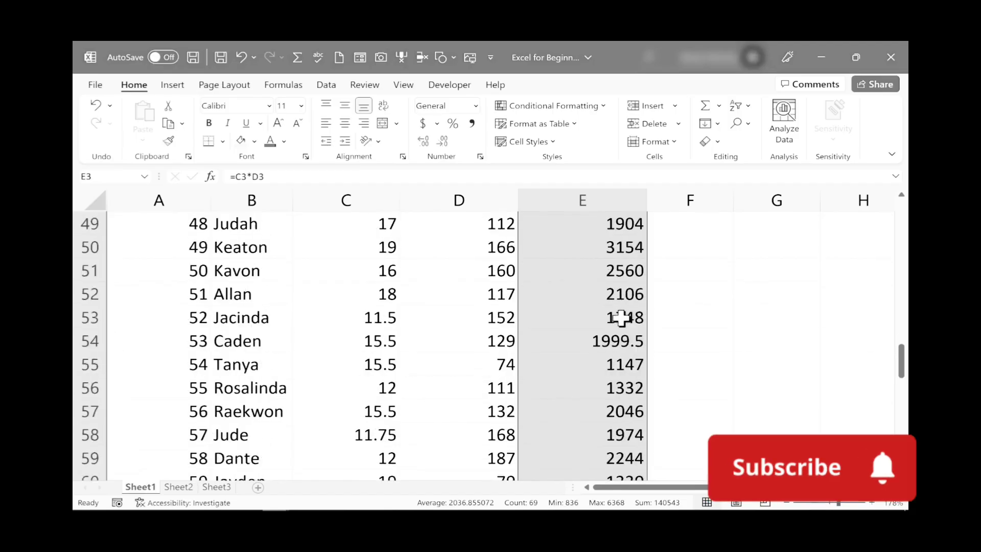
scroll(613, 320, up, 3)
scroll(609, 320, up, 19)
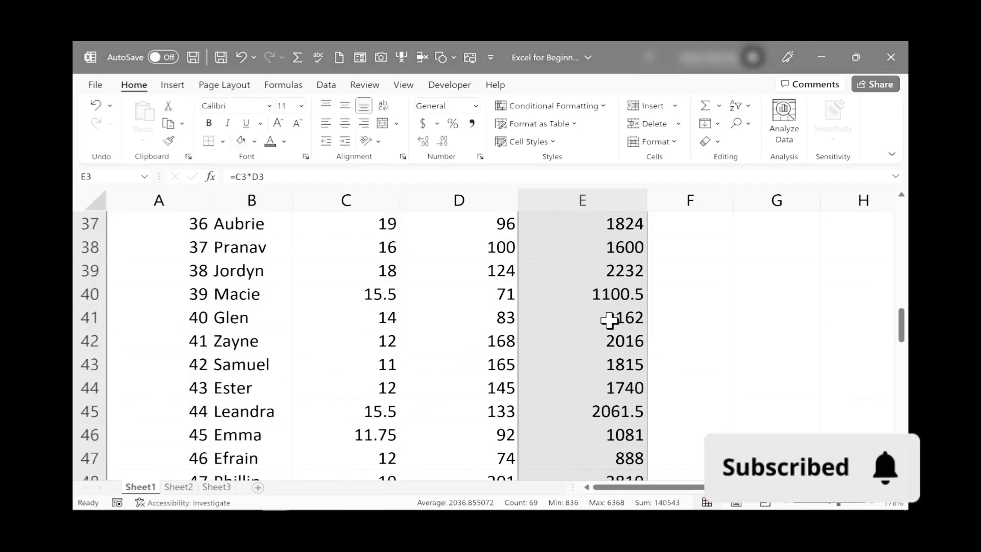
- Inspect the filled taxable income formulas in E3, E4, E5 and E7 and the row cells they reference
click(626, 316)
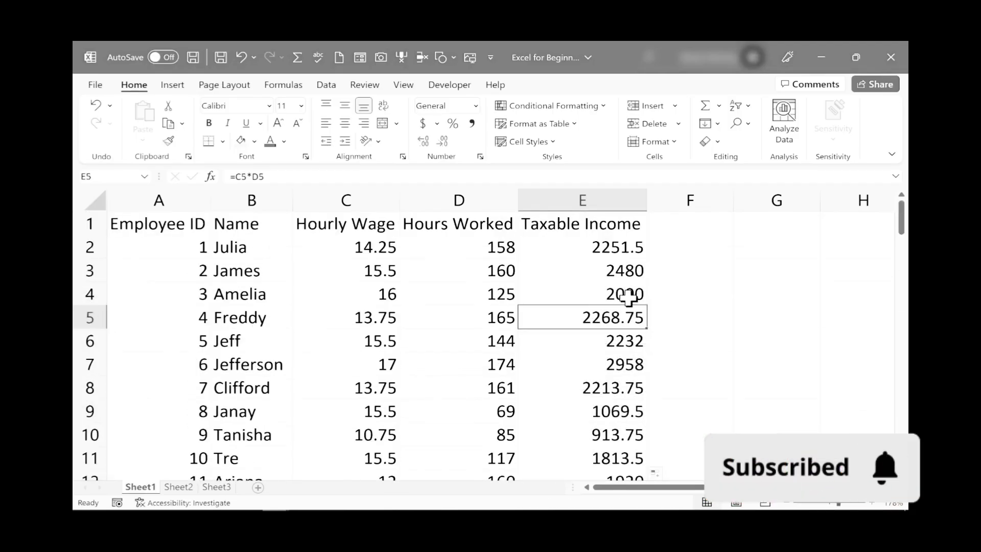
click(635, 287)
click(635, 271)
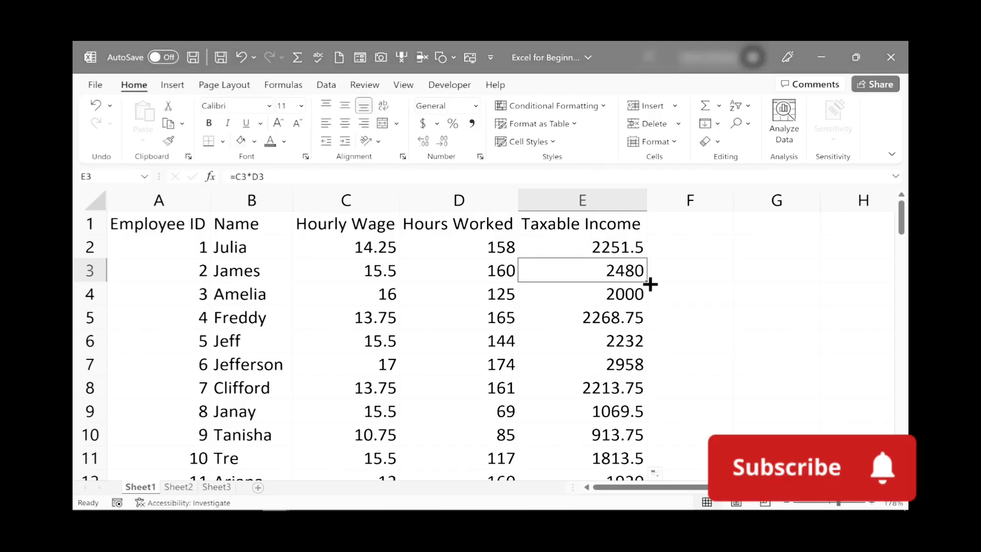
click(625, 291)
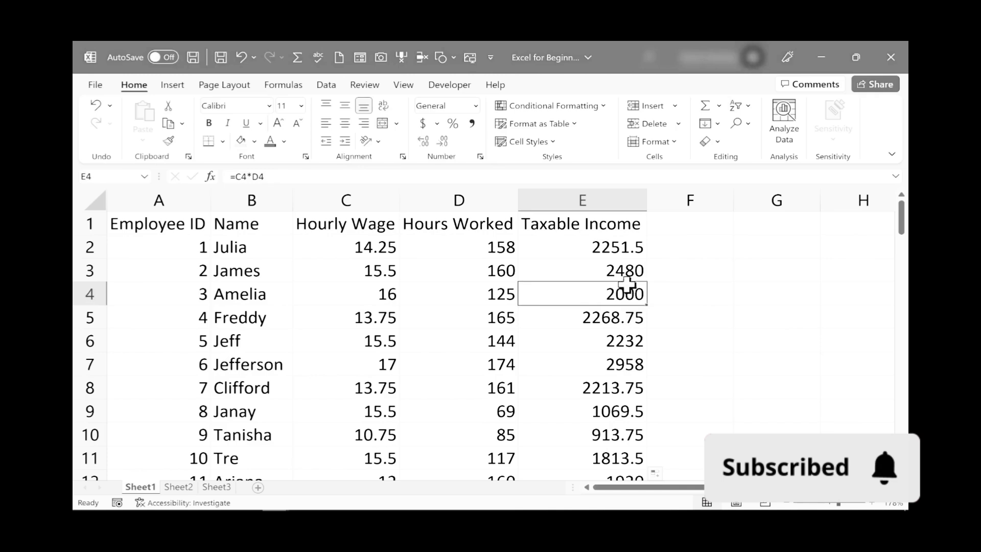
click(628, 271)
double_click(629, 272)
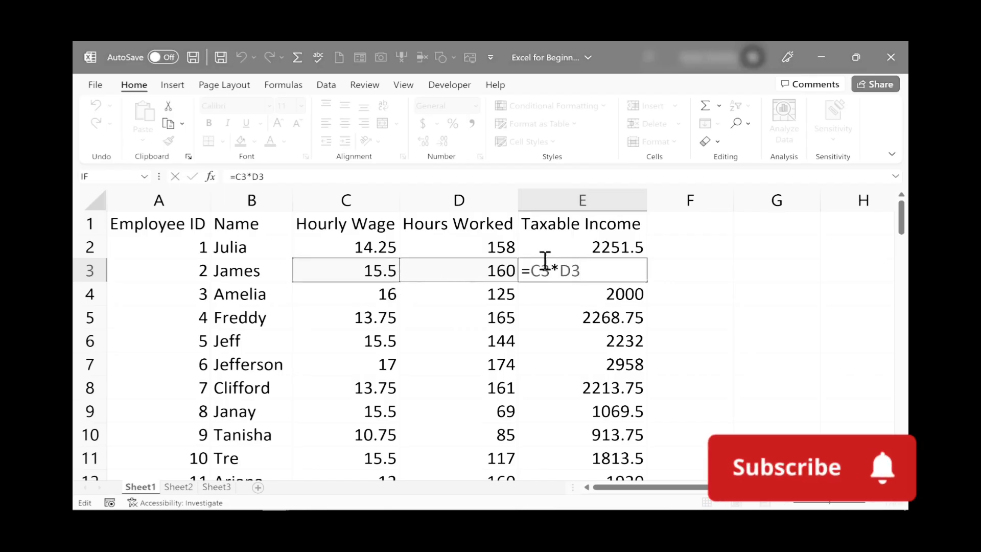
click(609, 292)
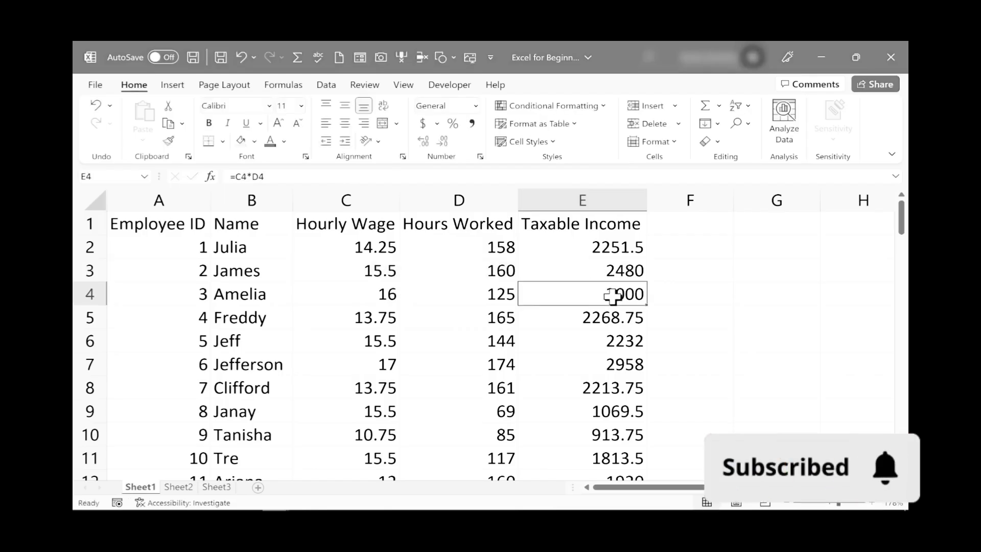
double_click(566, 294)
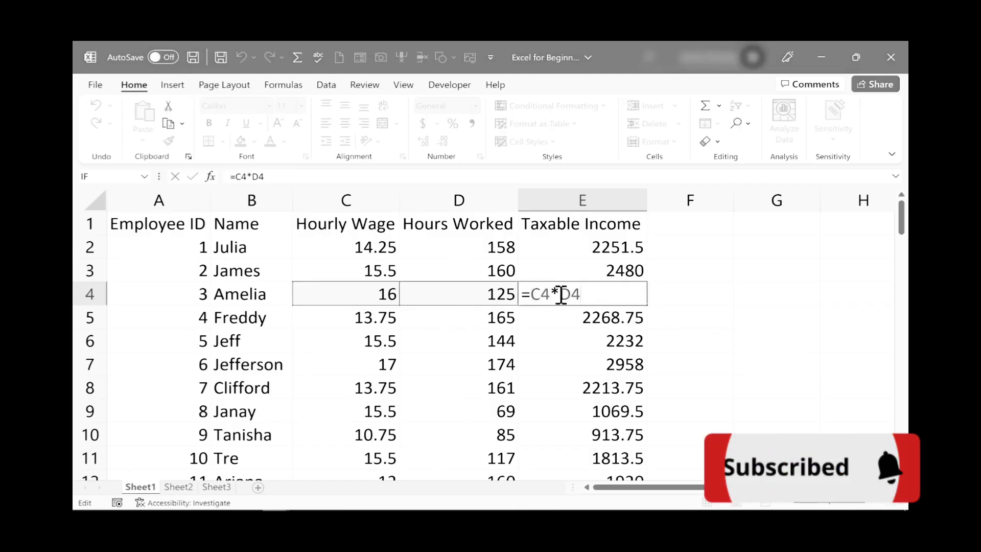
click(580, 366)
double_click(580, 365)
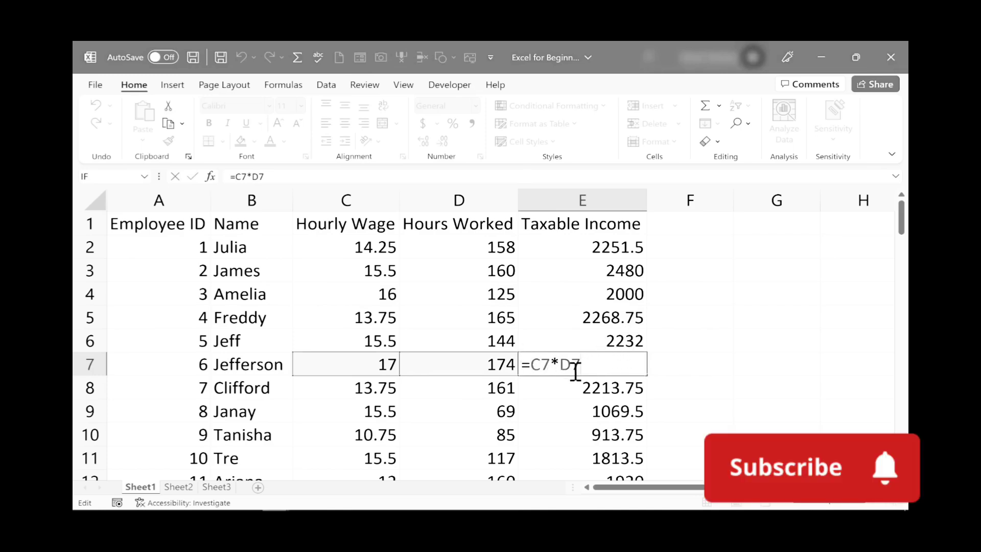
- Add the heading Taxes to Be Paid in F1 and fit column F to its width
click(693, 223)
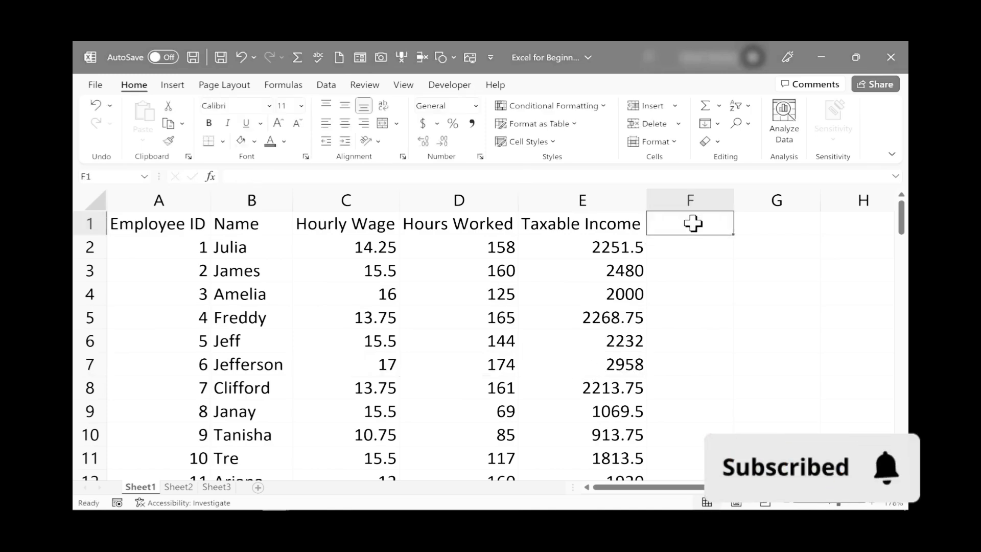
text(Taxes)
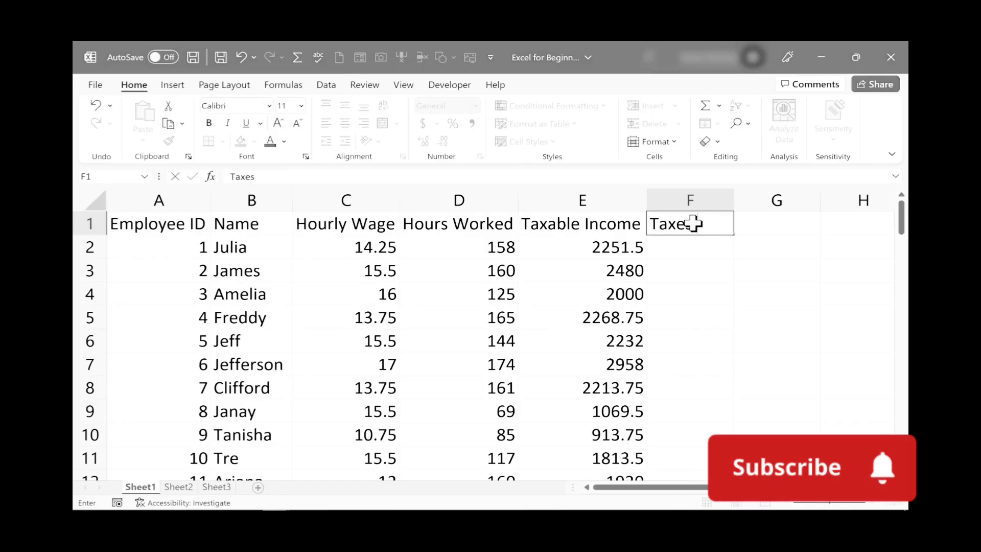
text( to Be Paid)
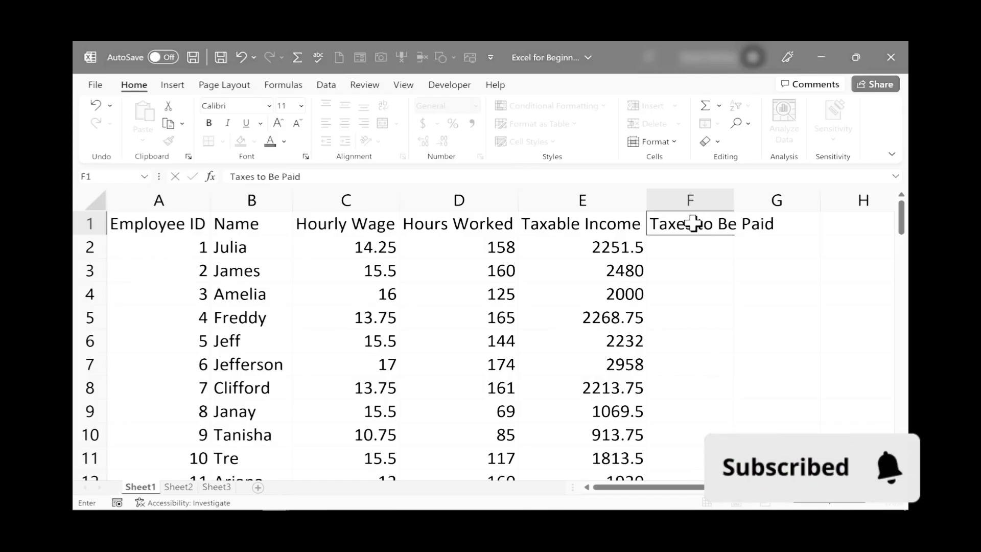
double_click(736, 199)
- Enter the label Tax Rate: in G1 and the rate .07 in H1
click(834, 221)
text(Ta)
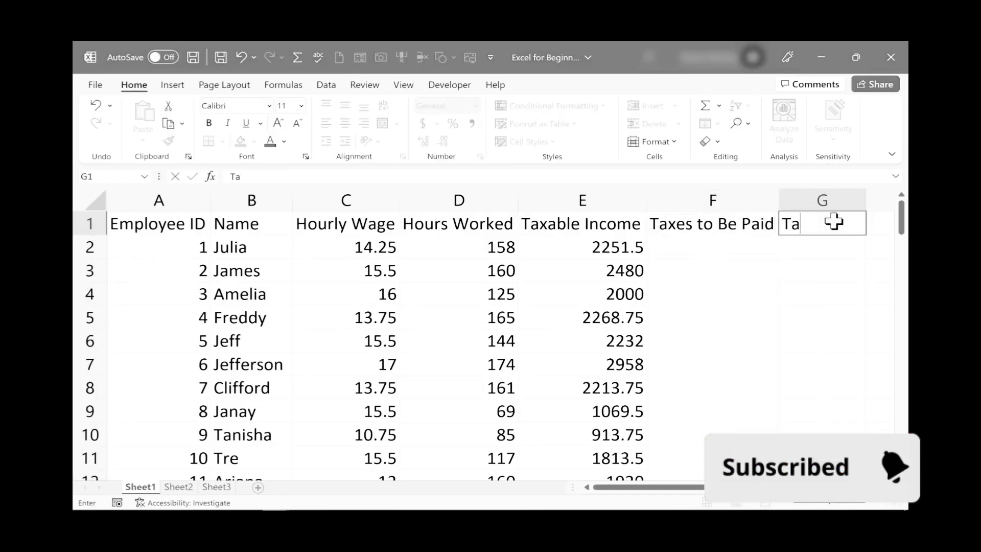
text(x Rate:)
key(Tab)
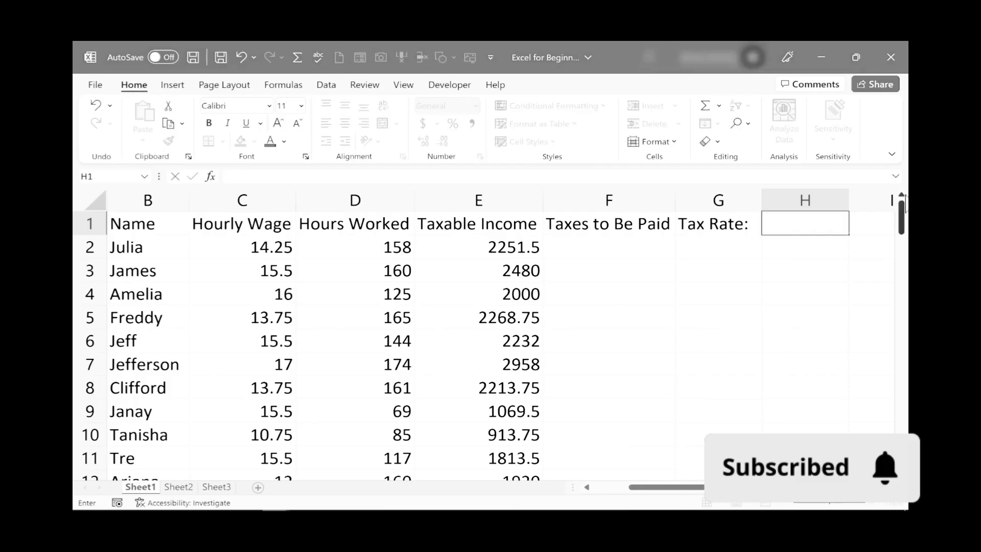
text(.07)
key(Return)
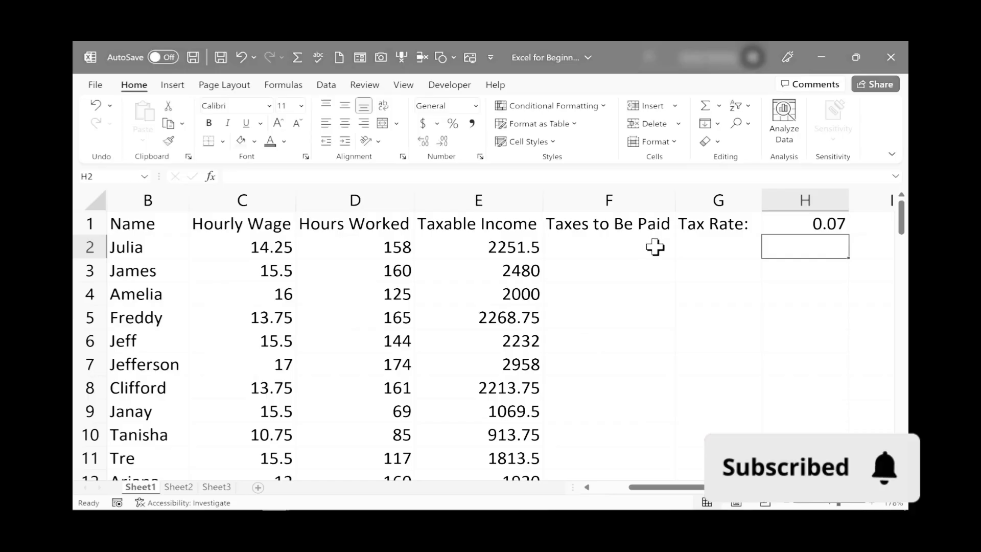
- Enter the formula =E2*H1 in F2 to multiply taxable income by the tax rate
click(612, 250)
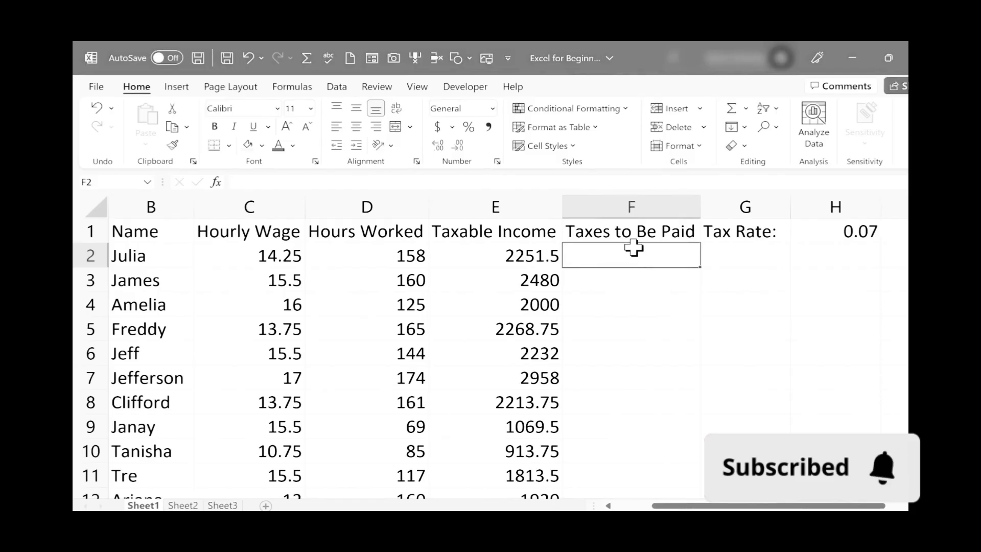
text(=)
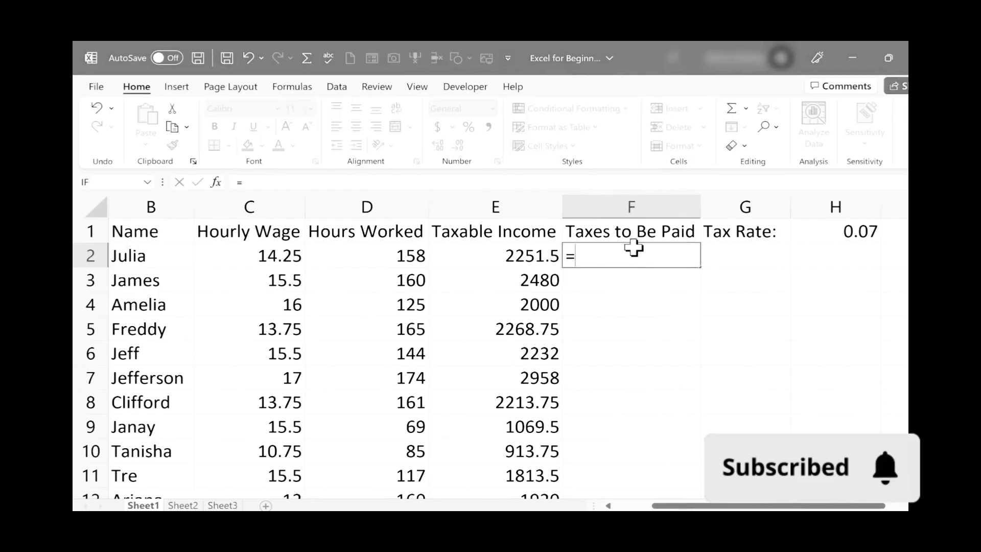
click(512, 257)
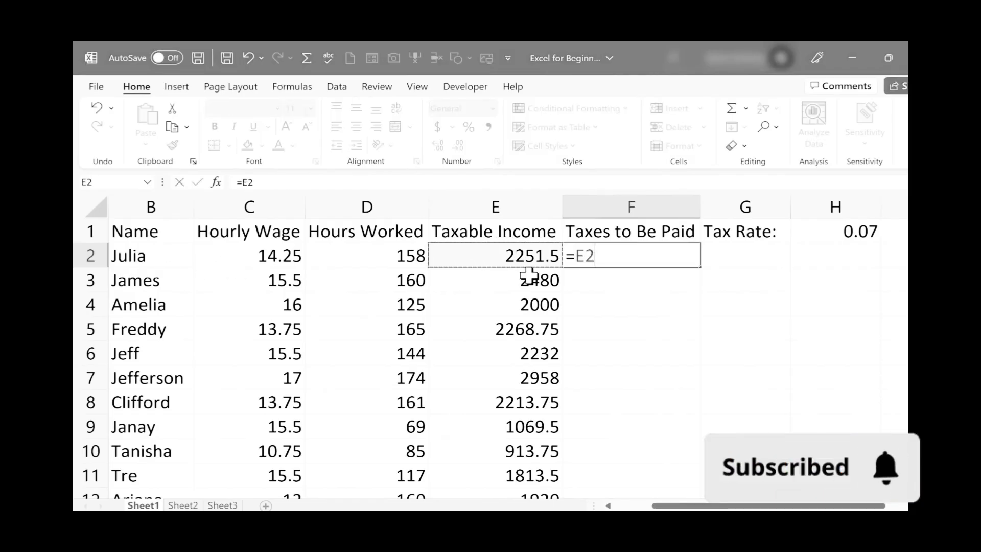
click(863, 232)
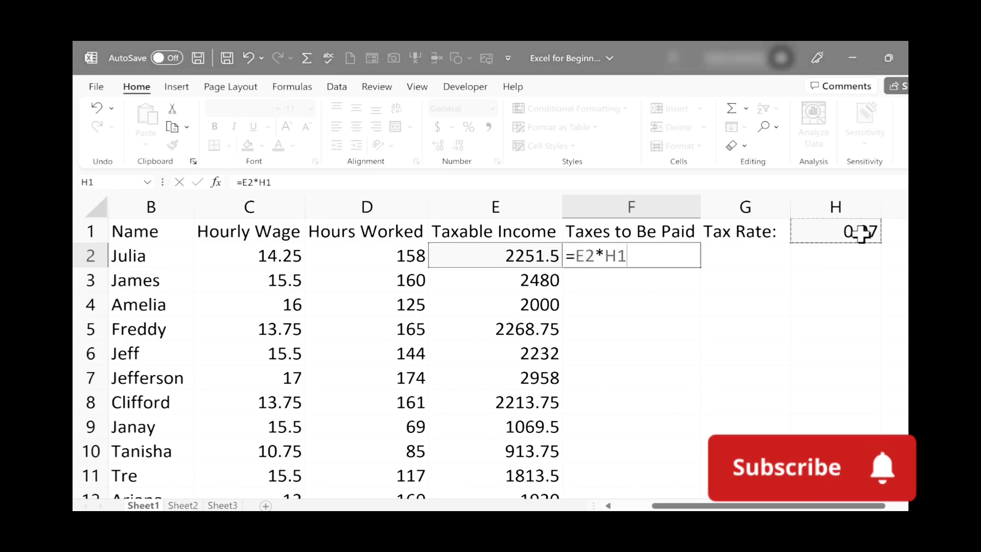
key(Return)
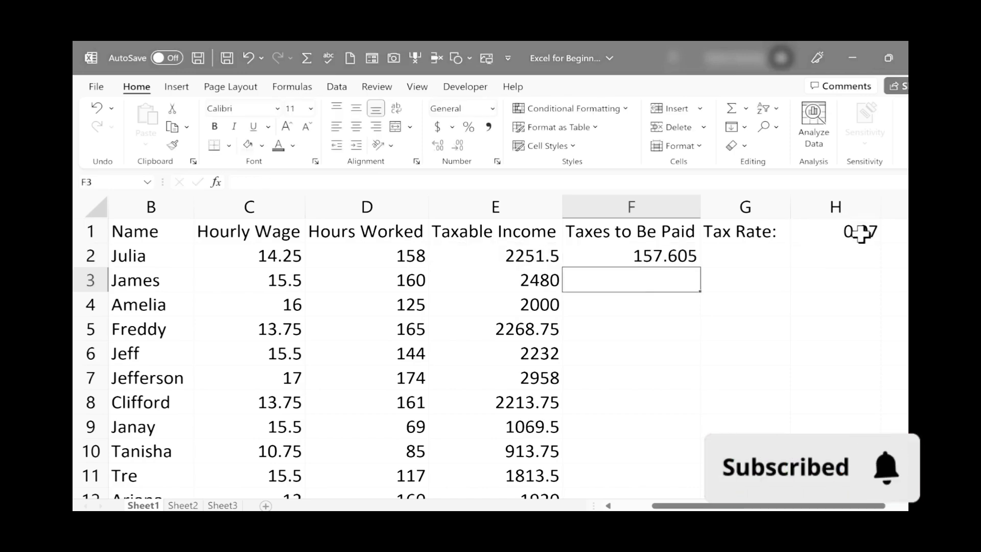
- Fill the tax formula from F2 down column F for all employees
click(670, 259)
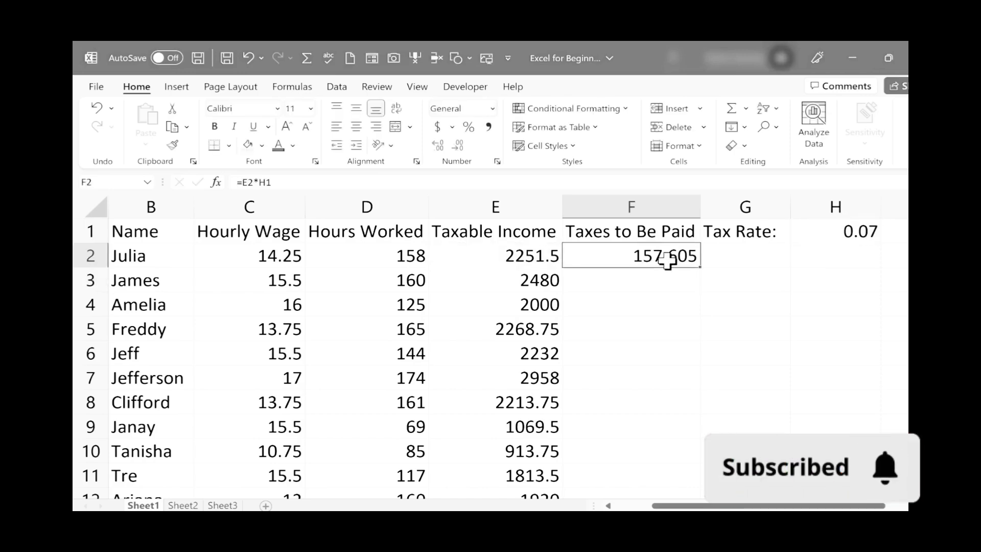
double_click(702, 267)
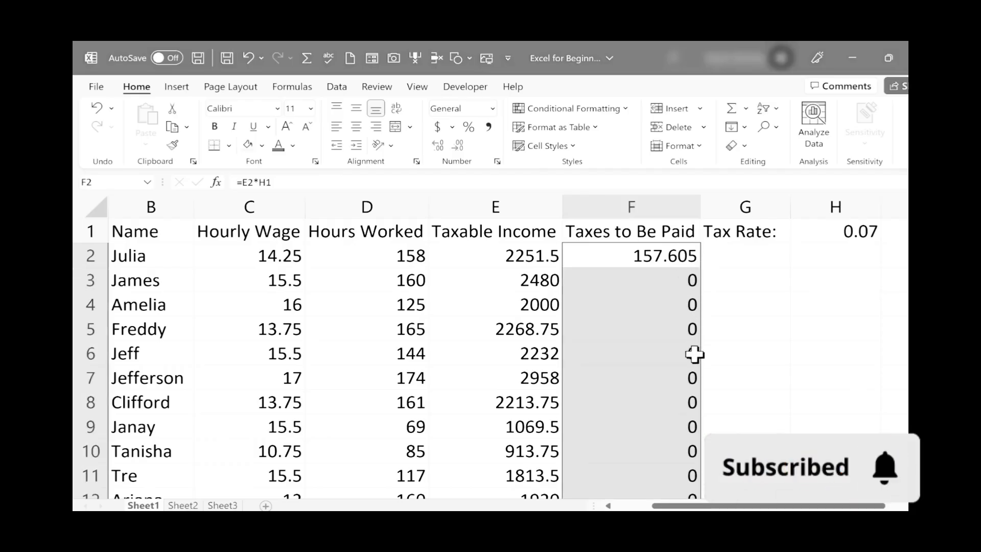
scroll(694, 354, down, 10)
scroll(692, 360, up, 10)
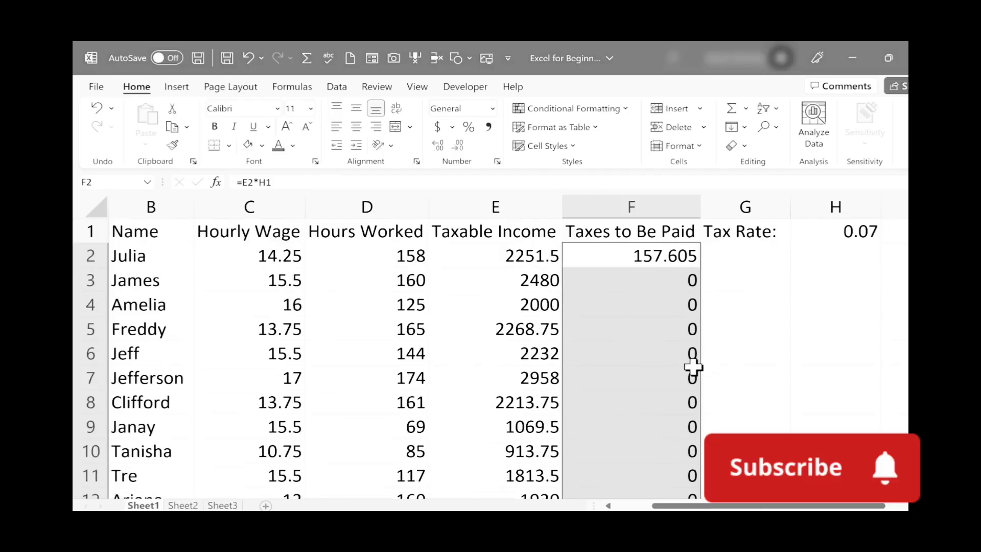
- Compare the tax formulas in F5, F2 and F6 and check the column H cells they reference
click(746, 313)
double_click(670, 327)
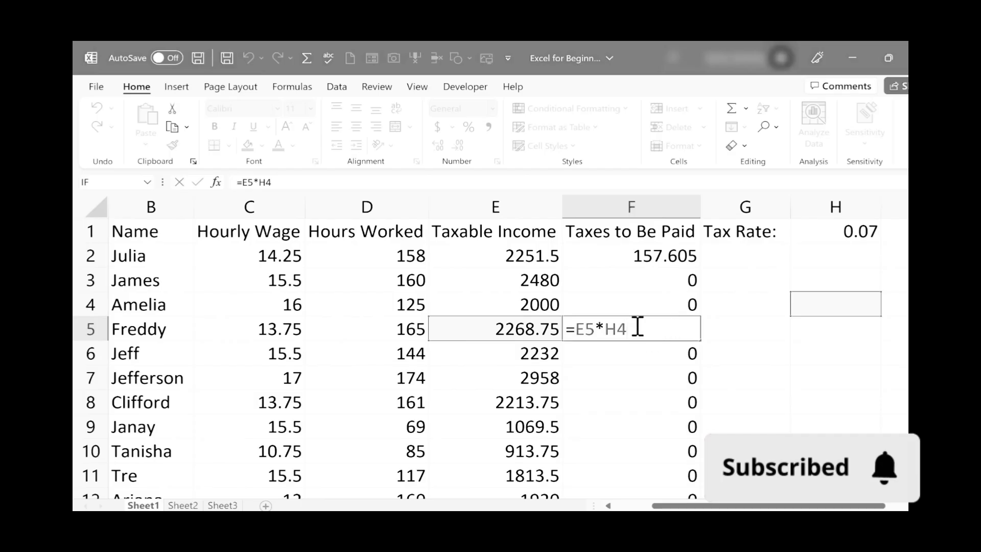
double_click(643, 255)
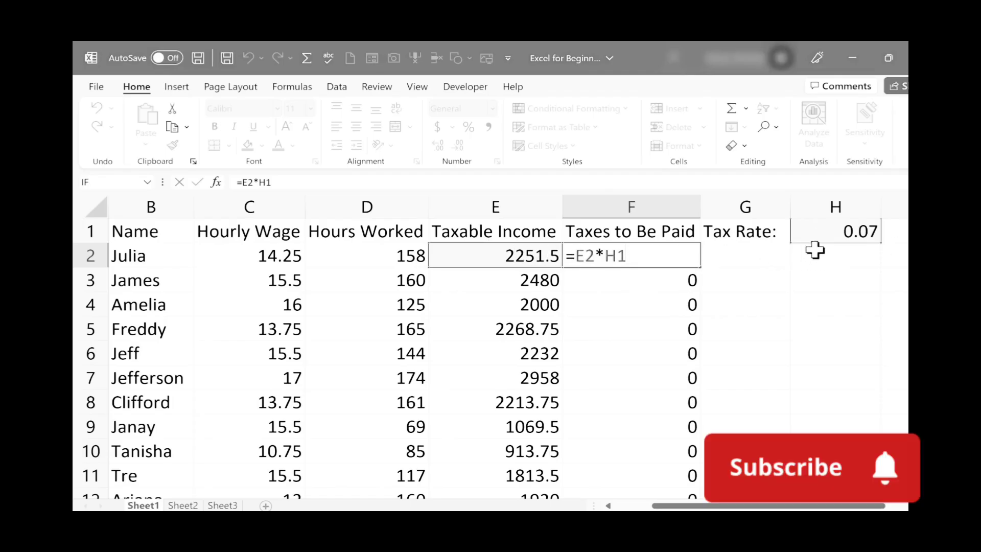
key(Return)
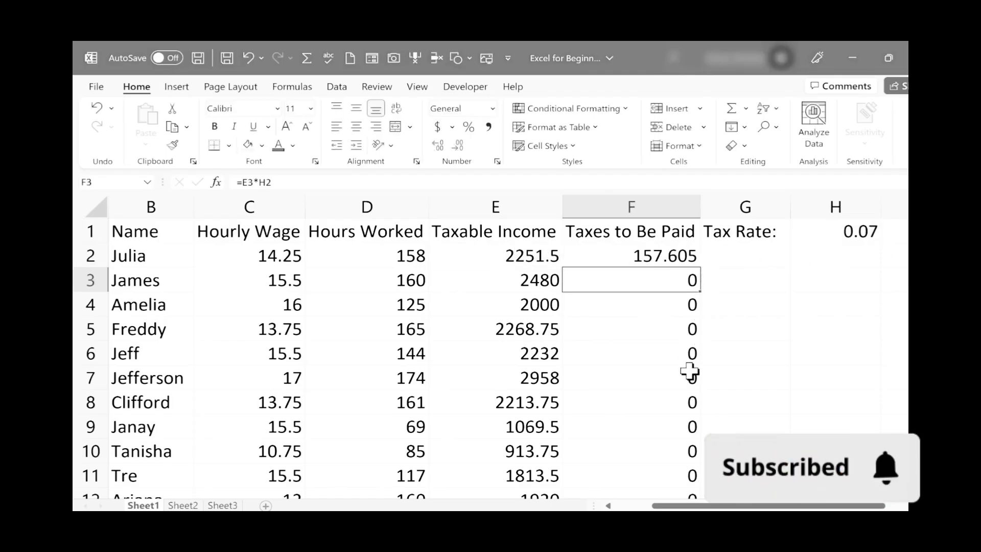
double_click(639, 354)
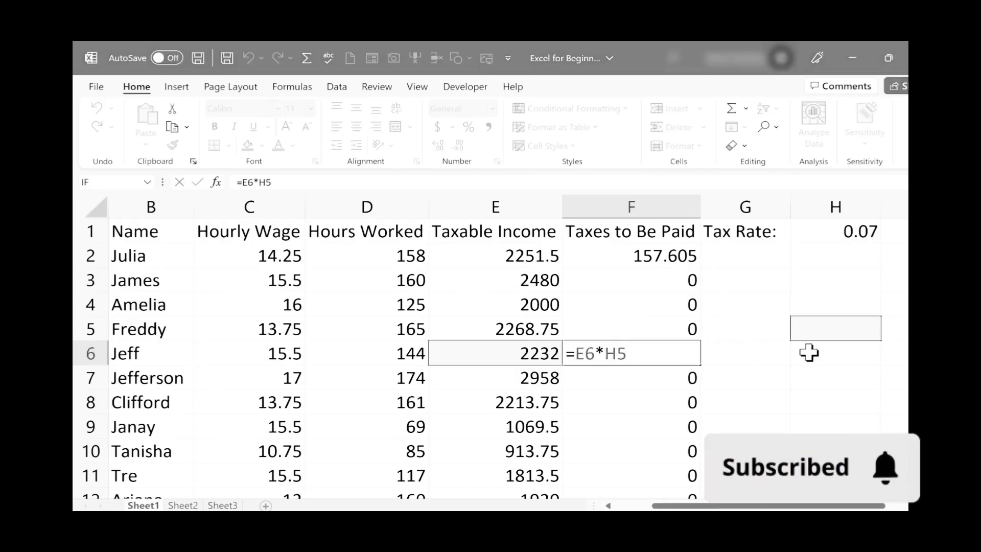
click(847, 300)
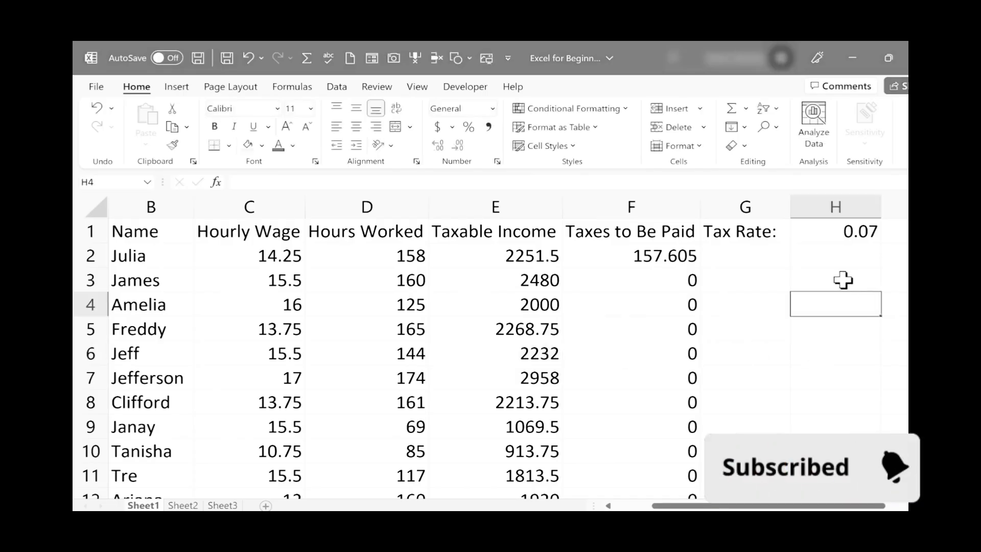
click(837, 335)
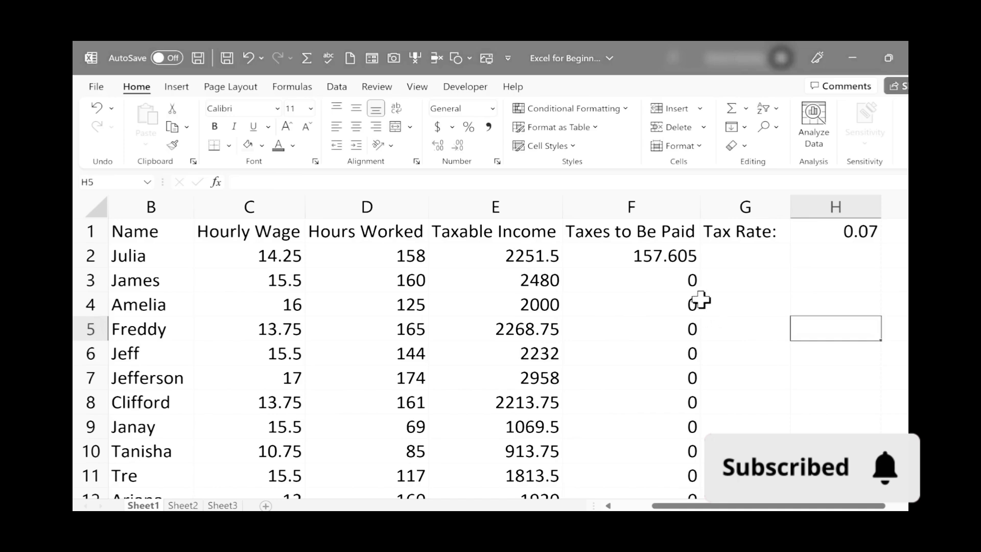
click(750, 328)
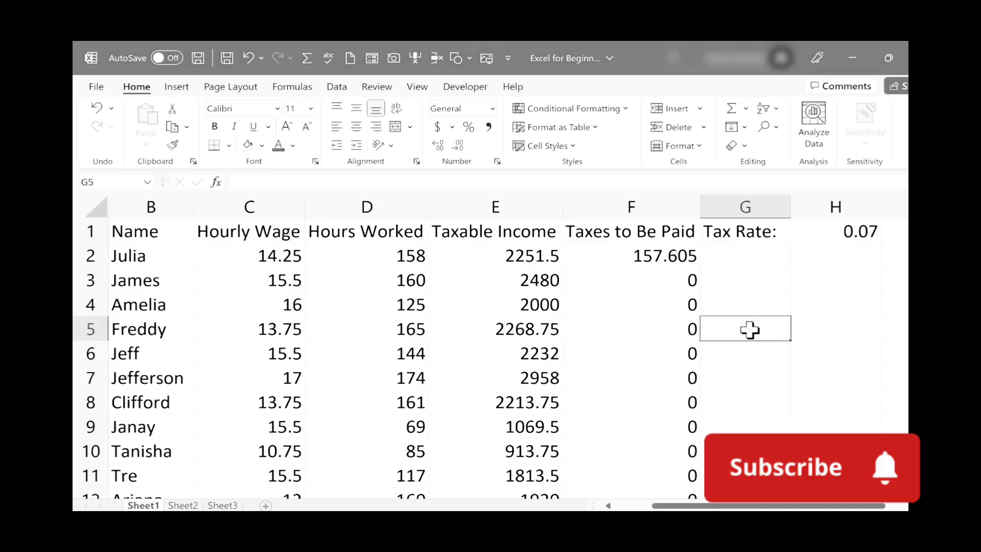
- Make the tax rate reference in F2 absolute so the formula reads =E2*$H$1
click(648, 258)
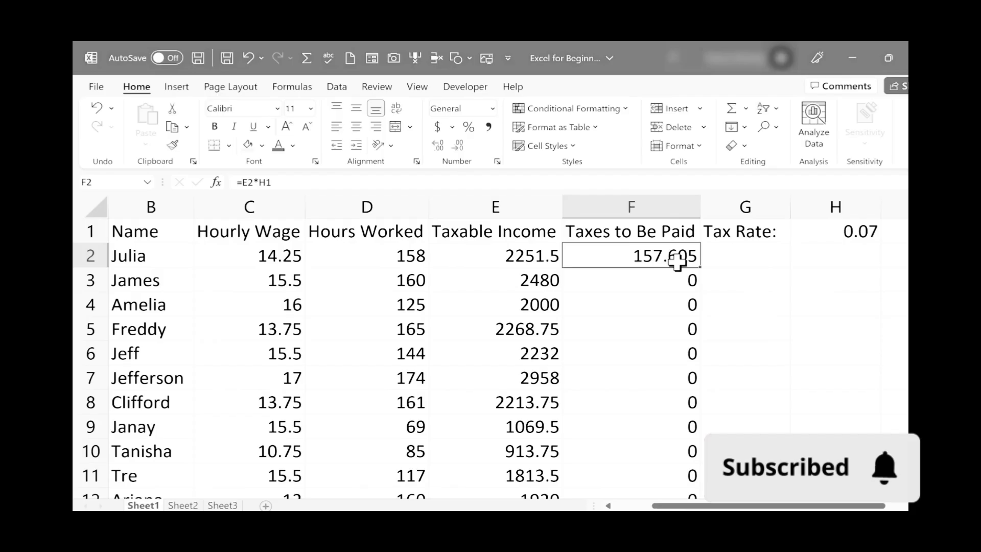
double_click(642, 262)
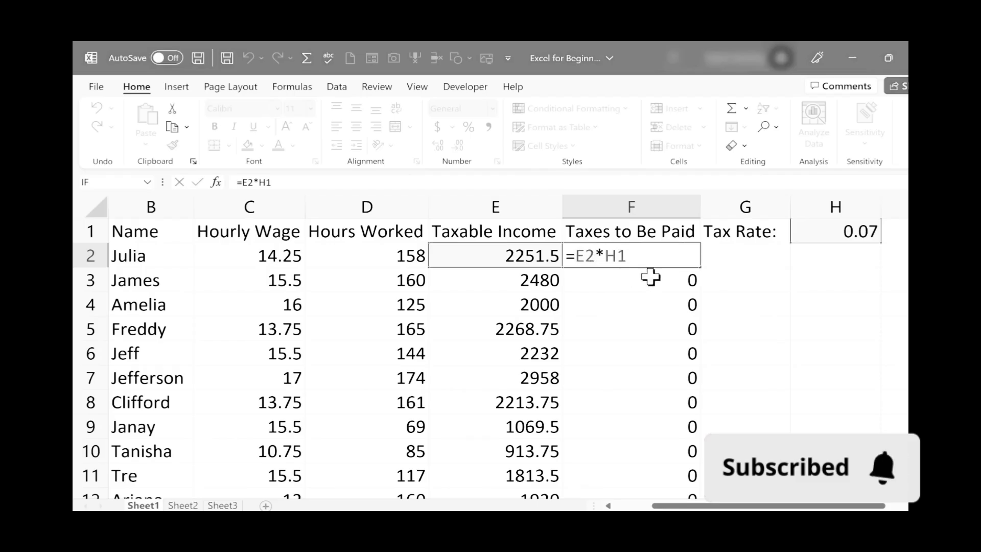
key(ctrl+Return)
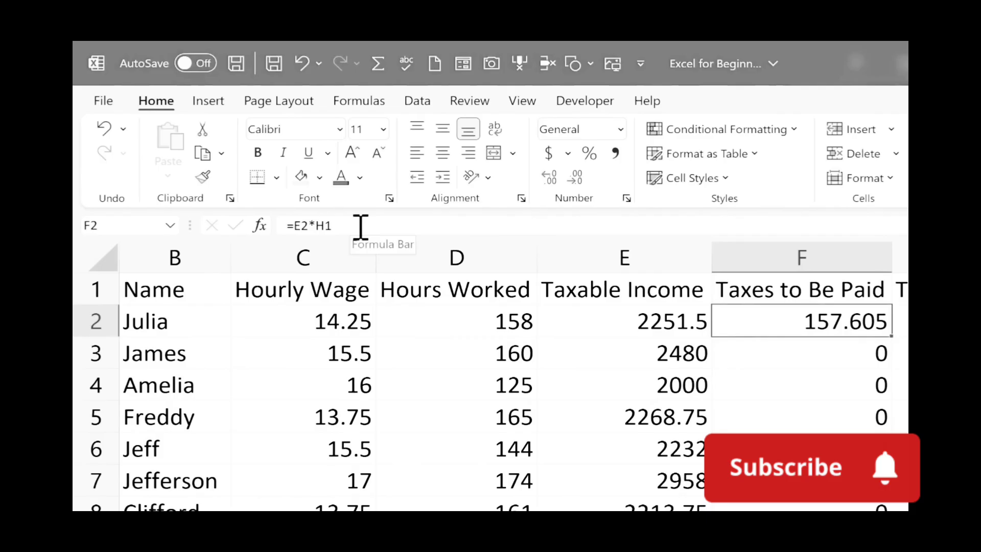
click(336, 228)
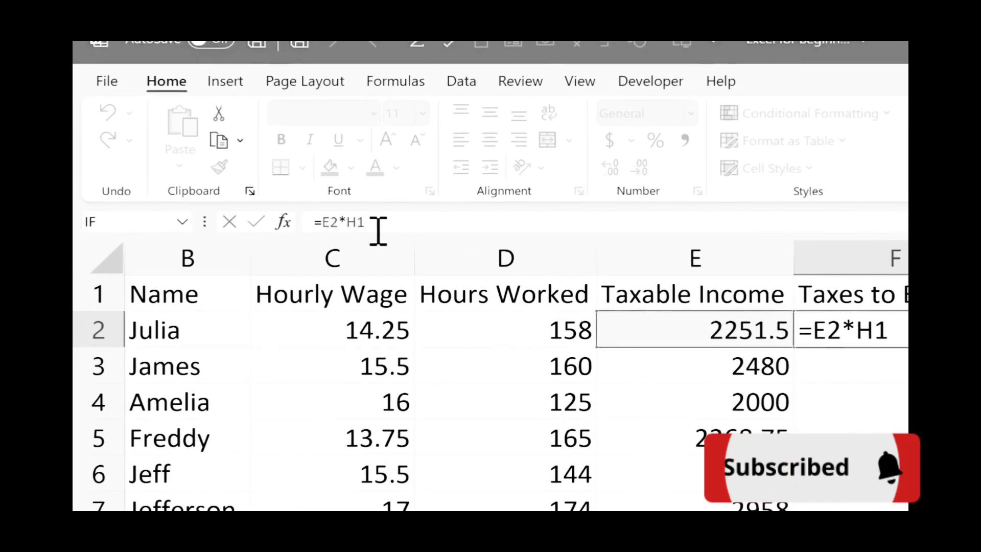
text($H$)
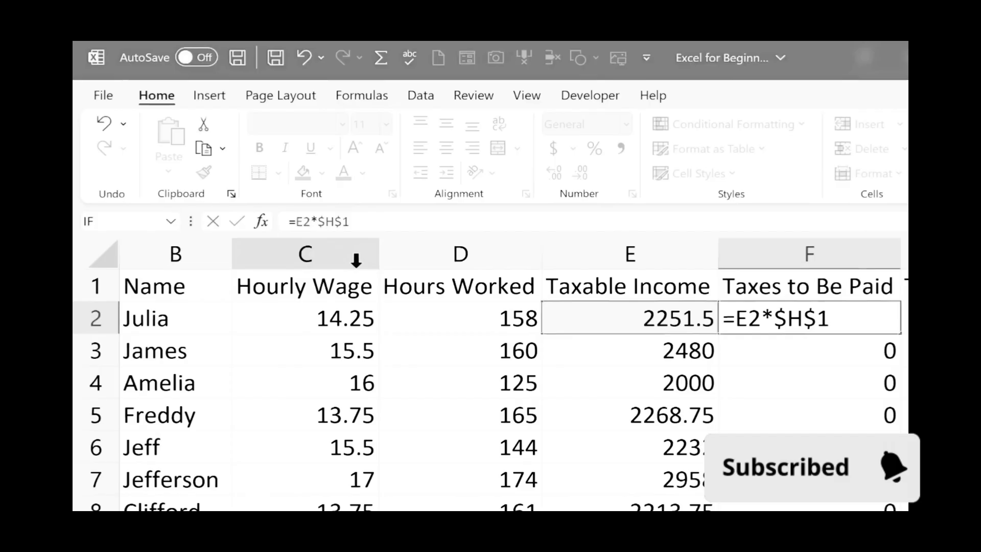
key(Return)
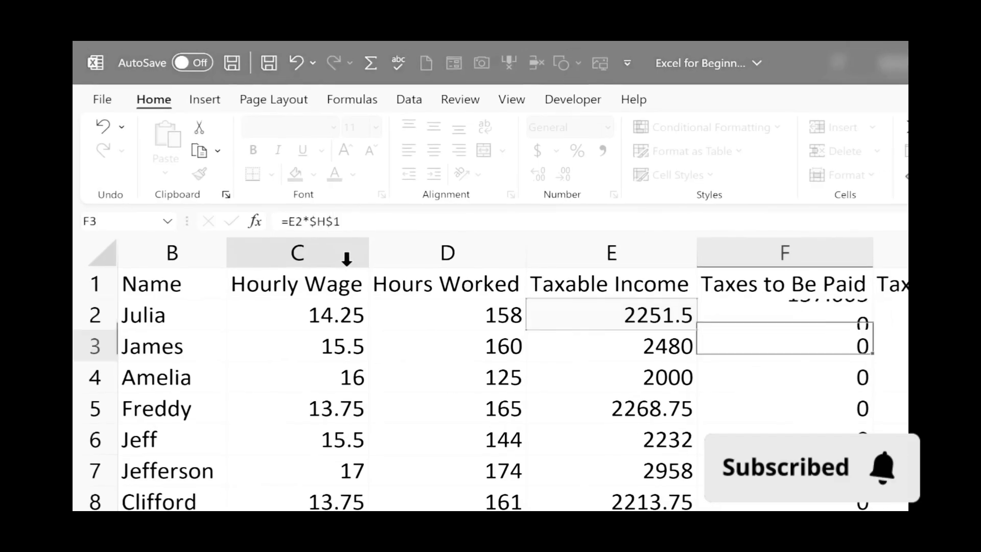
- Check the cells referenced by the F2 formula and fill it down column F for all employees
click(812, 314)
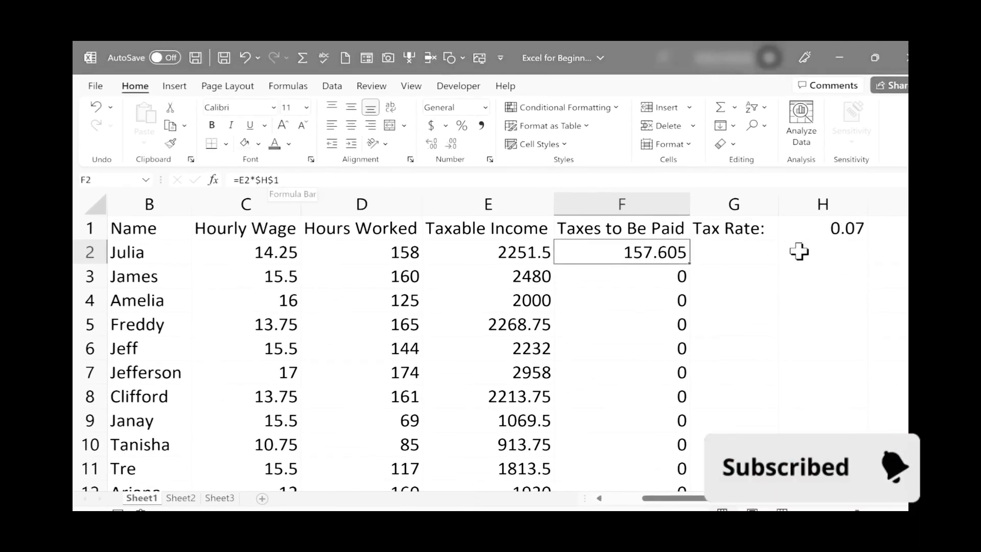
double_click(635, 256)
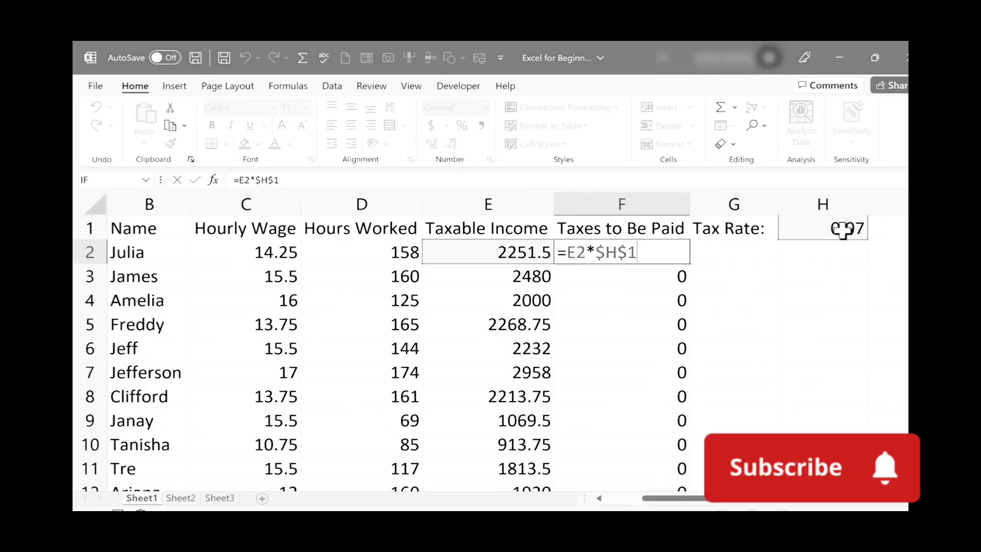
key(ctrl+Return)
double_click(692, 264)
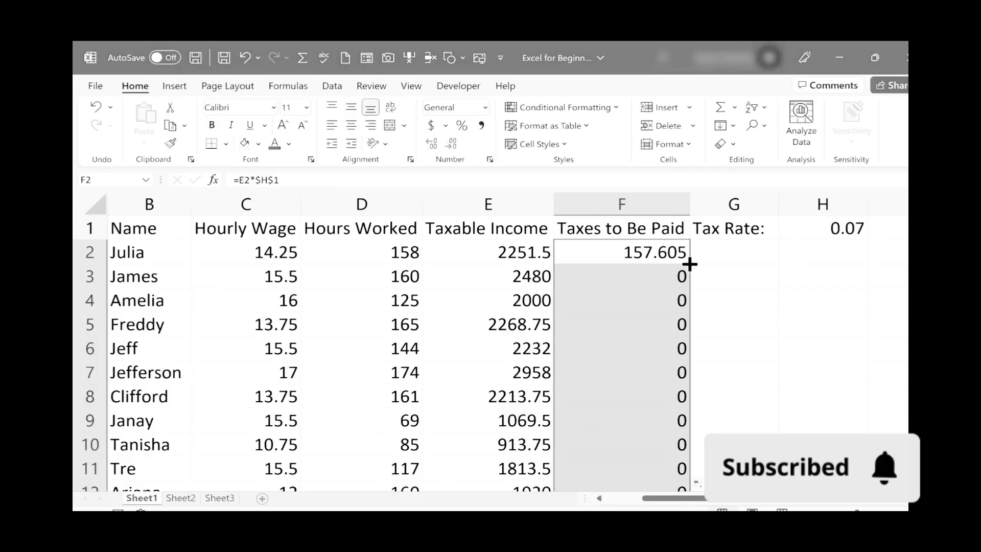
- Examine the filled tax formulas in F29 and F13 and check the tax rate cell they reference
scroll(664, 404, down, 2)
scroll(653, 397, down, 7)
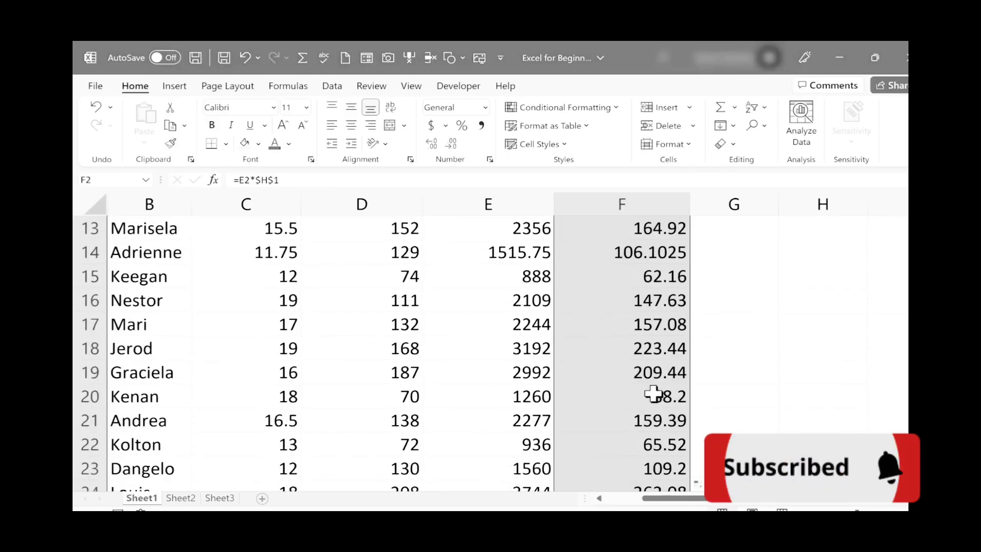
double_click(654, 320)
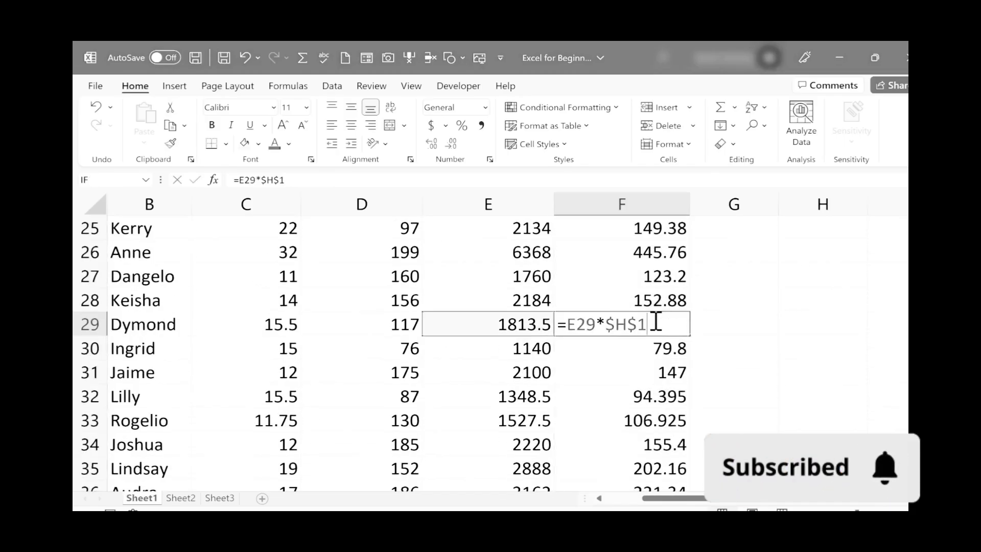
scroll(666, 367, up, 6)
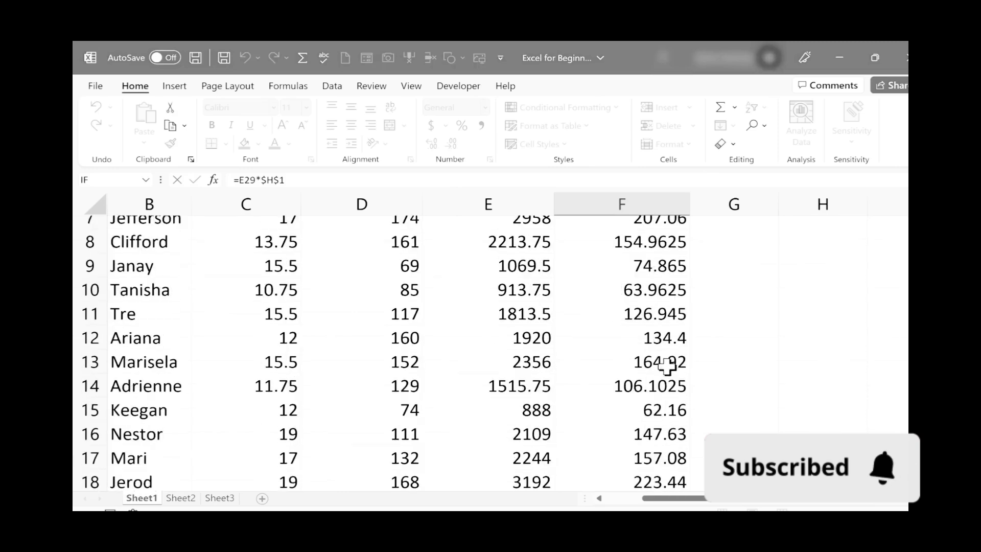
double_click(663, 373)
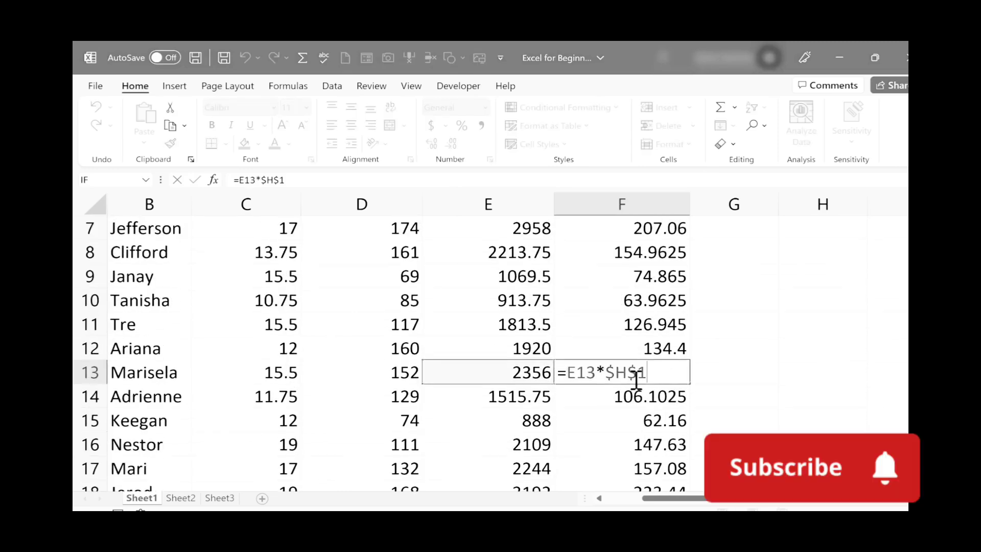
scroll(803, 264, up, 2)
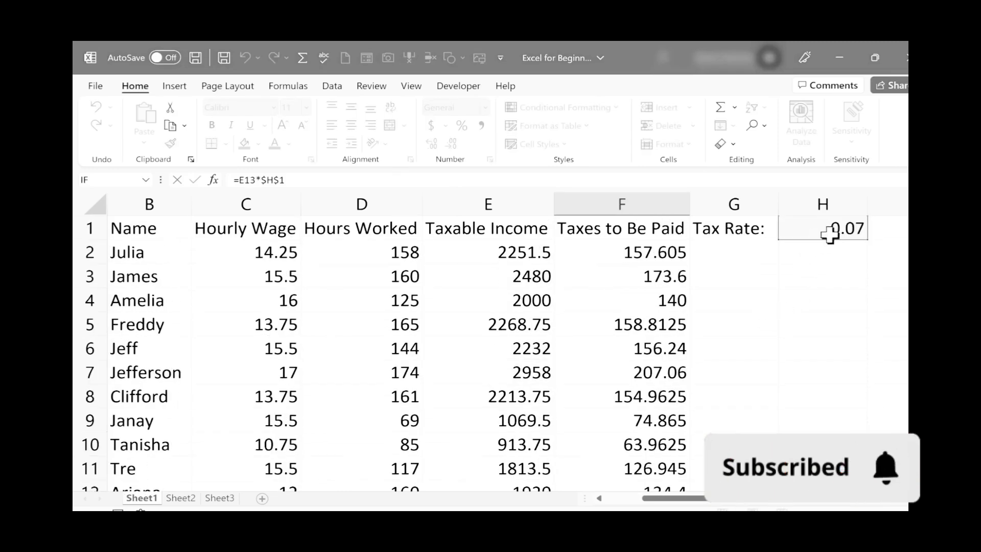
- Inspect the absolute reference $H$1 inside the F2 formula
click(627, 256)
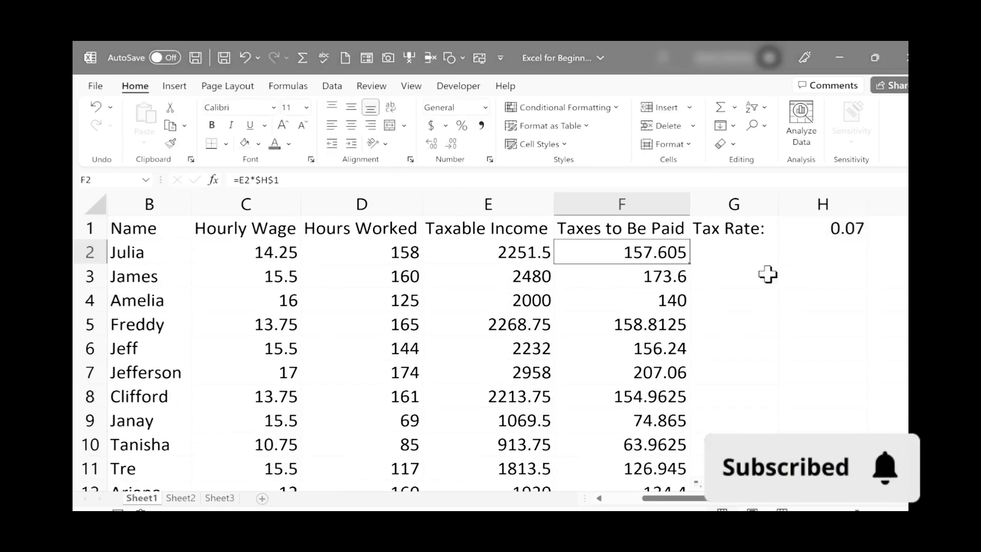
double_click(668, 255)
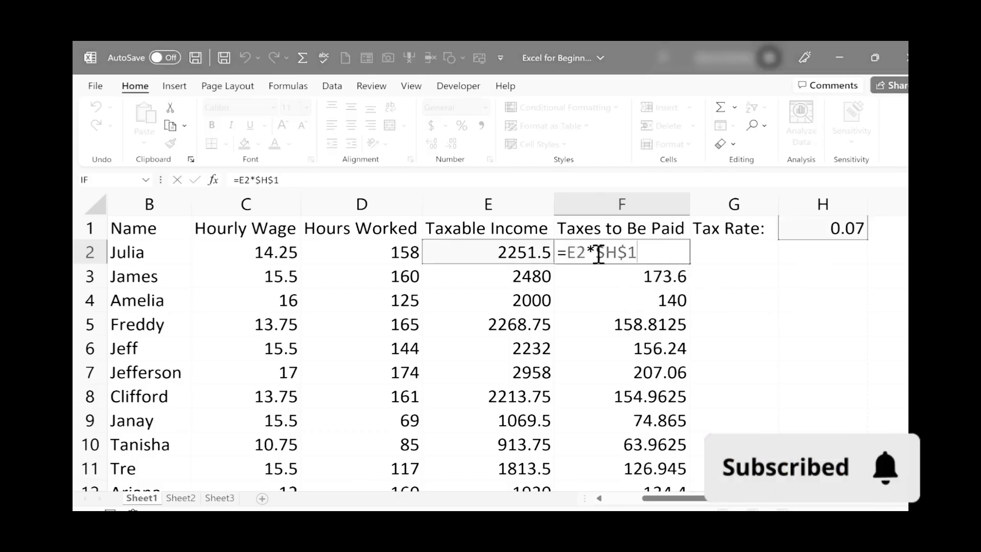
drag(586, 251, 649, 257)
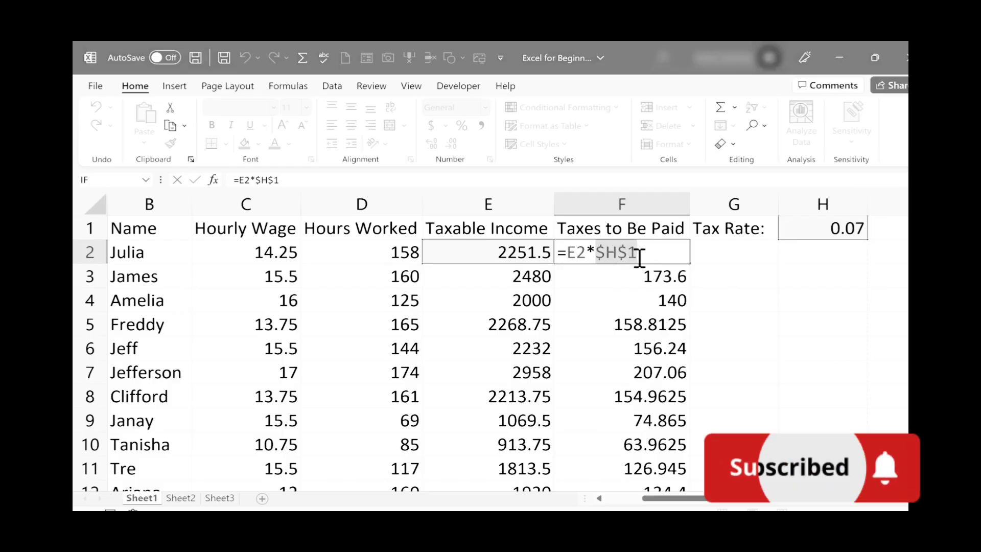
key(ctrl+Return)
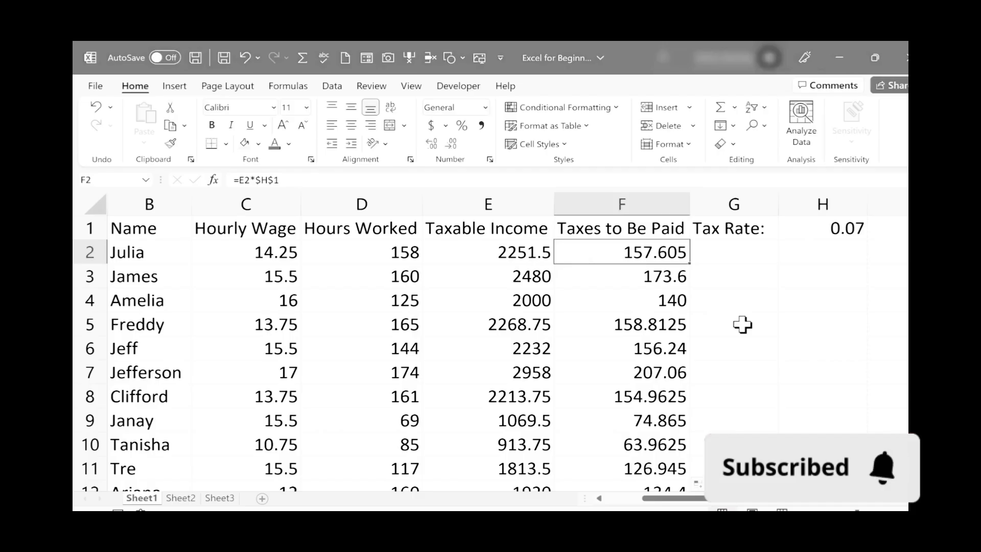
- Replace the F2 formula with =E2/0 to demonstrate a division by zero
key(F2)
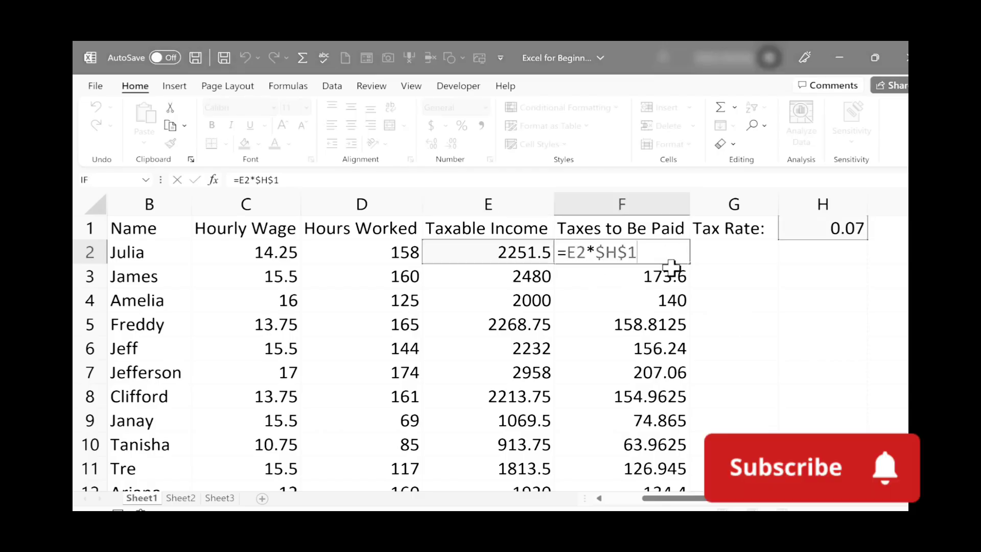
key(BackSpace)
key(BackSpace)
key(BackSpace)
key(BackSpace)
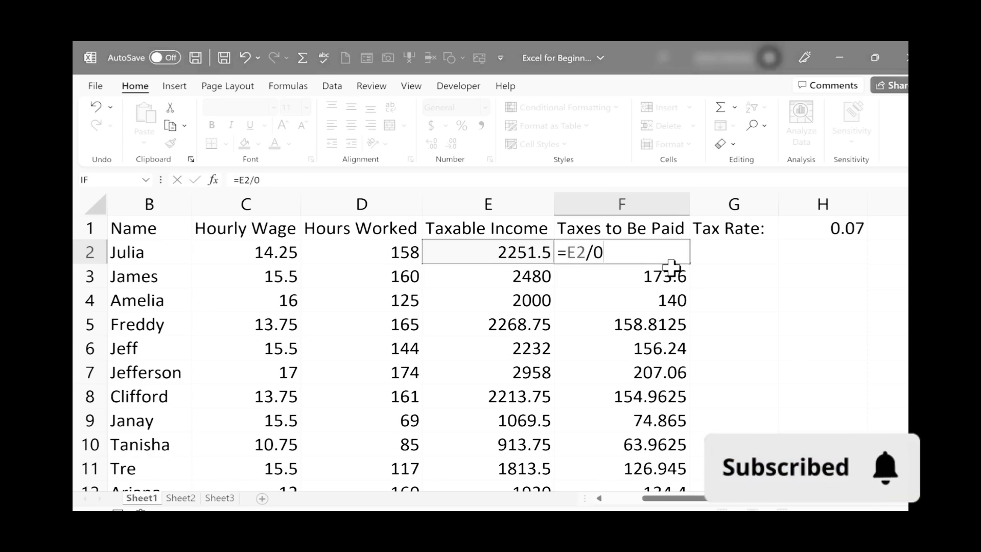
key(Return)
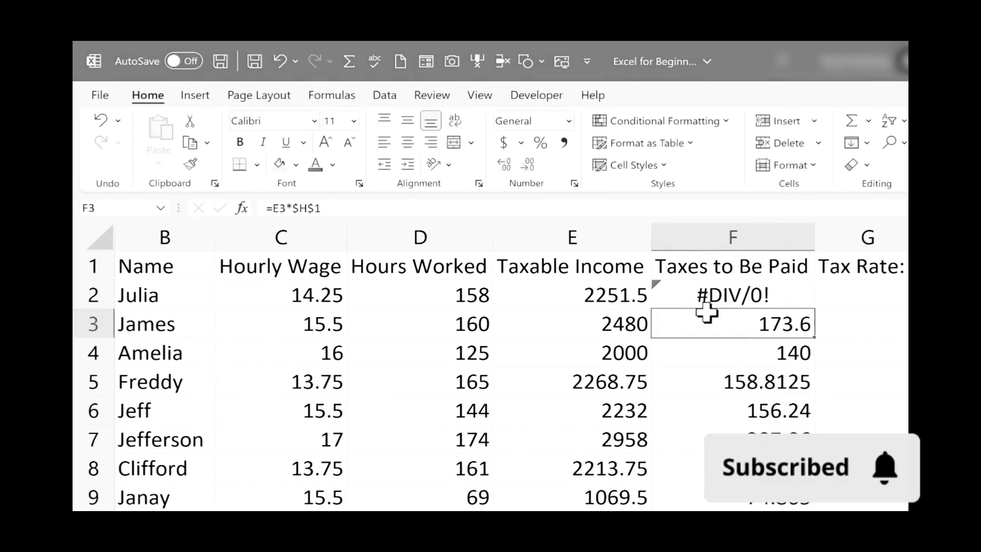
- Try the malformed formula =E2*/0 in F2, declining the suggested correction and dismissing the formula error message
click(782, 293)
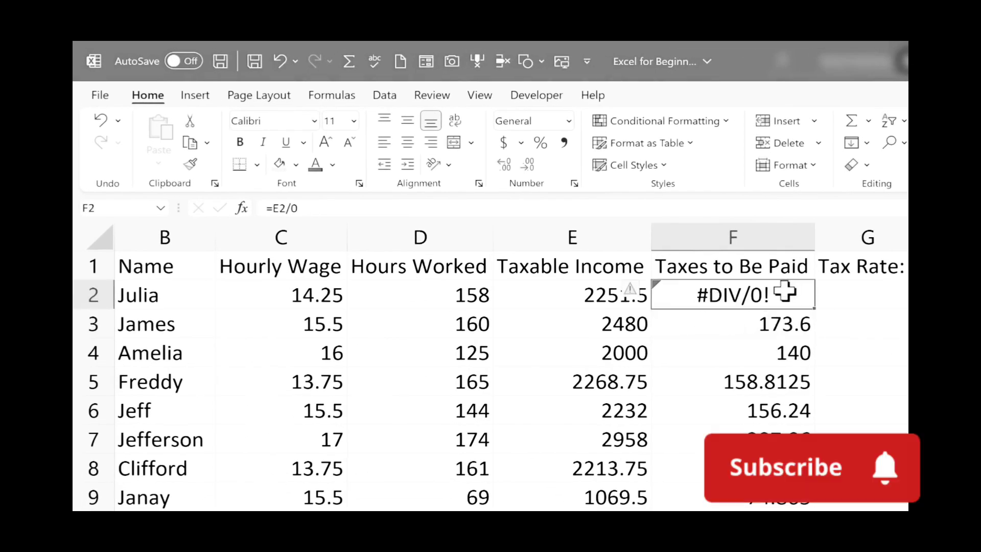
click(797, 342)
click(772, 302)
text(=E2*/0)
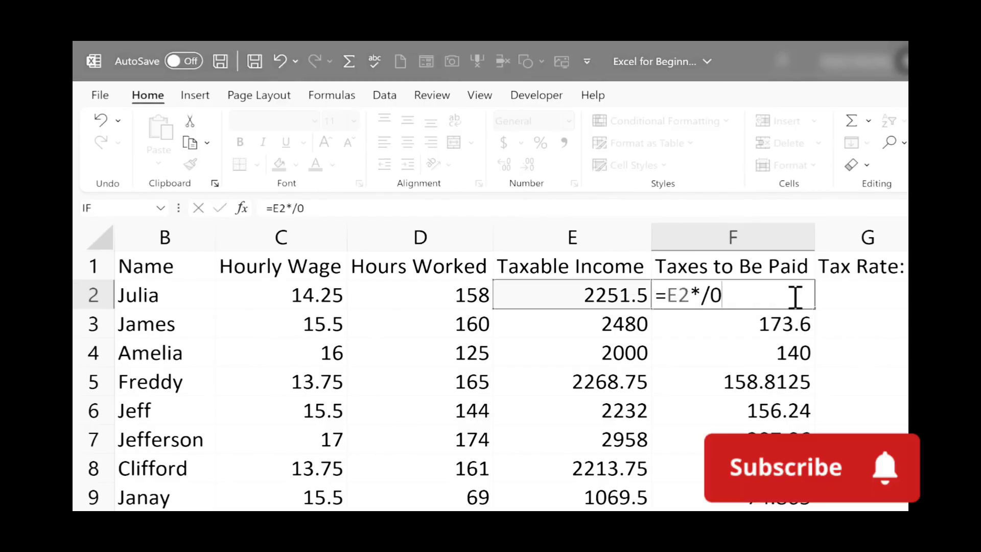
key(Return)
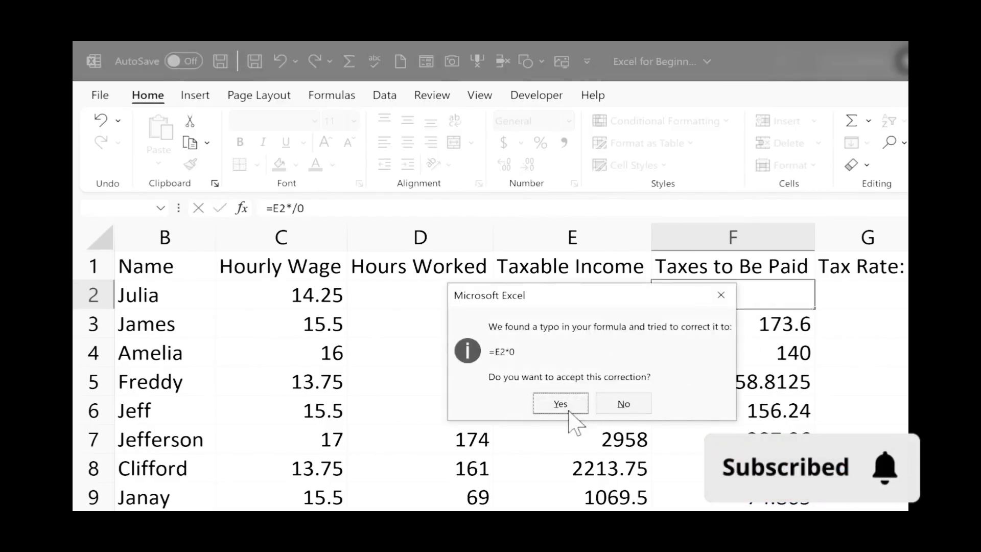
click(620, 406)
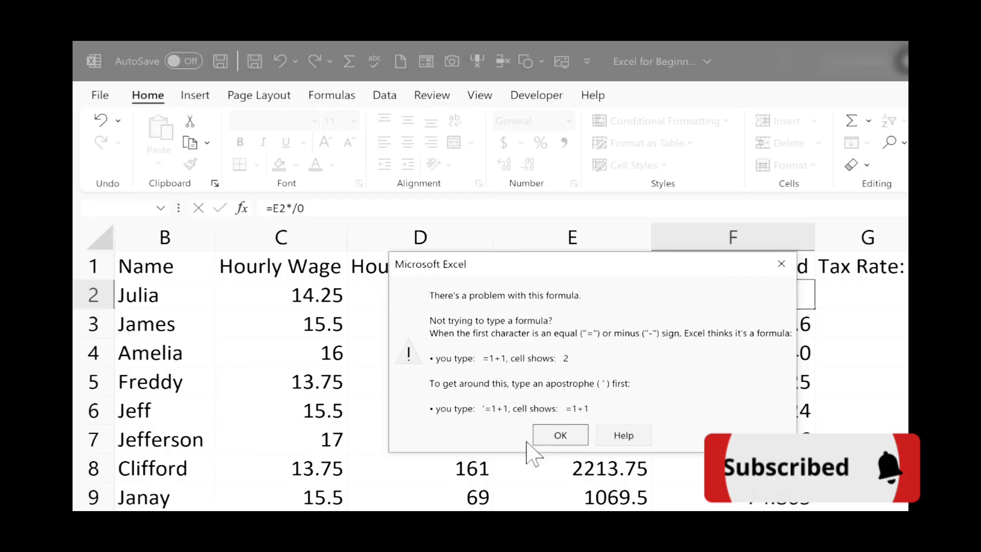
click(561, 436)
- Remove the stray F3 reference and multiplication sign so the F2 formula reads =E2/0
click(775, 329)
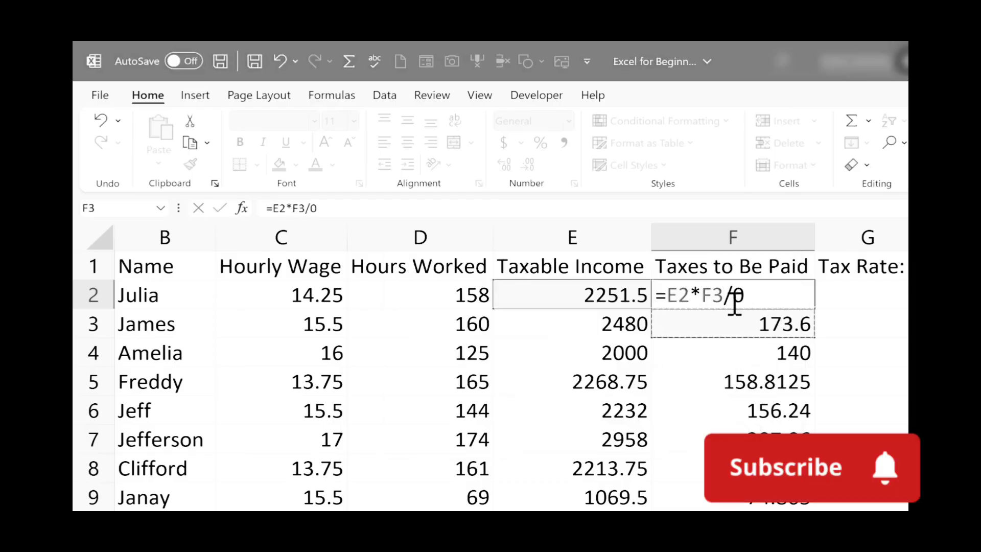
key(BackSpace)
key(BackSpace)
key(BackSpace)
key(Return)
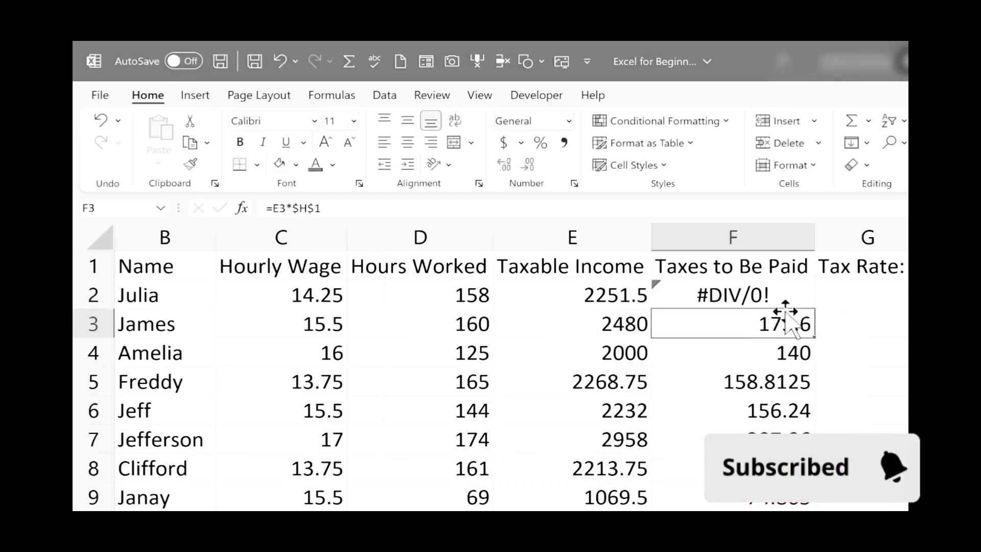
- Undo the division-by-zero edits in F2, back to the formula =E2*$H$1
click(754, 296)
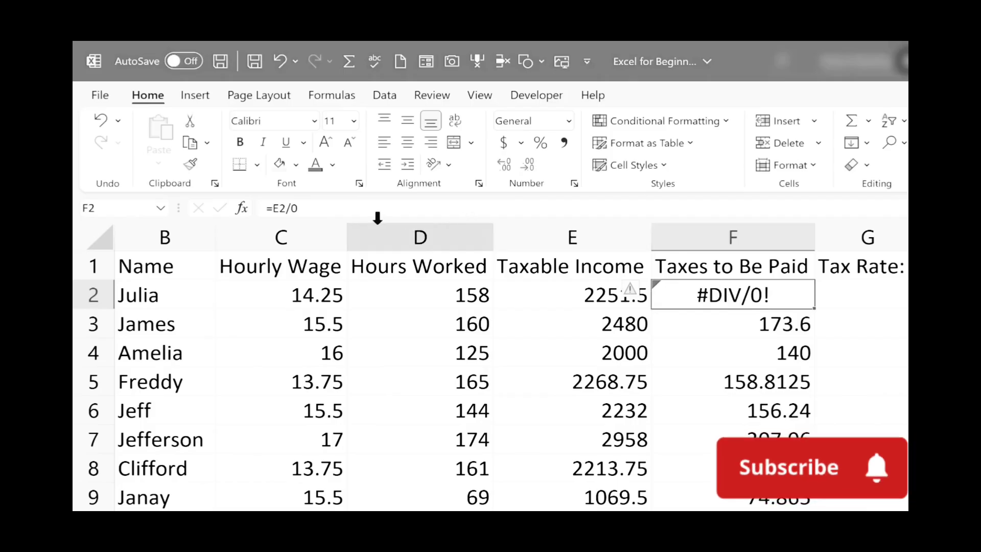
click(310, 208)
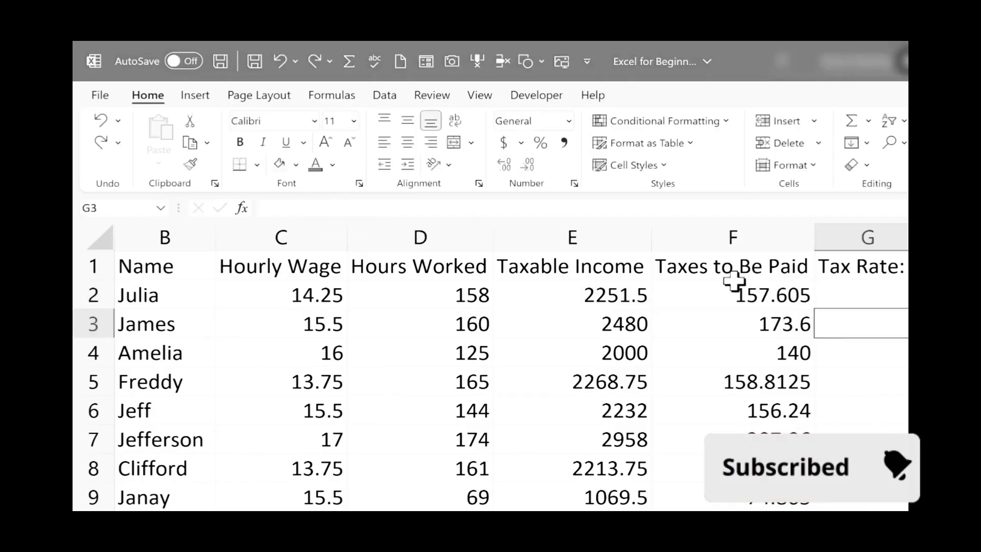
click(718, 271)
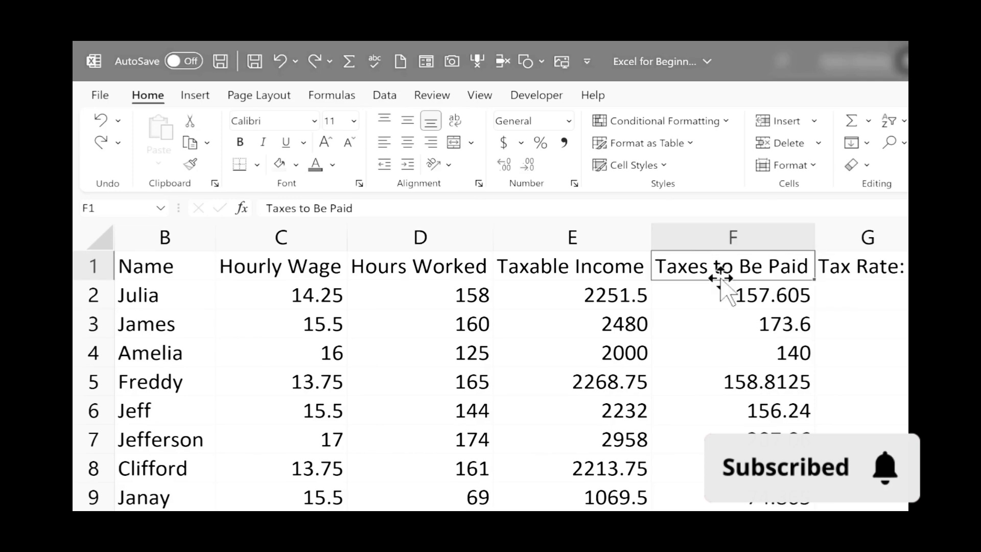
- Name the range of Taxes to Be Paid values from F2 downward TaxesOwed
click(747, 290)
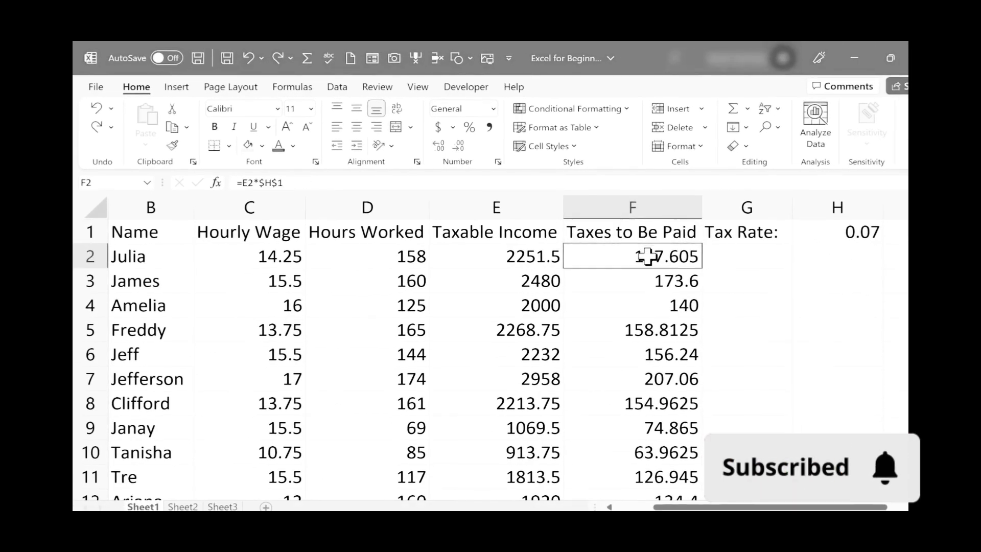
drag(648, 257, 648, 504)
scroll(591, 247, up, 19)
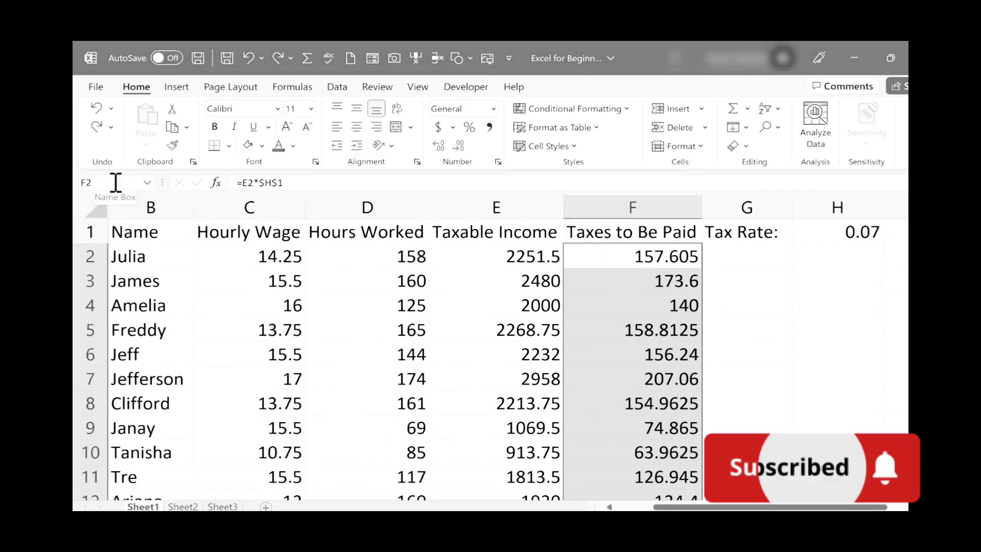
click(89, 182)
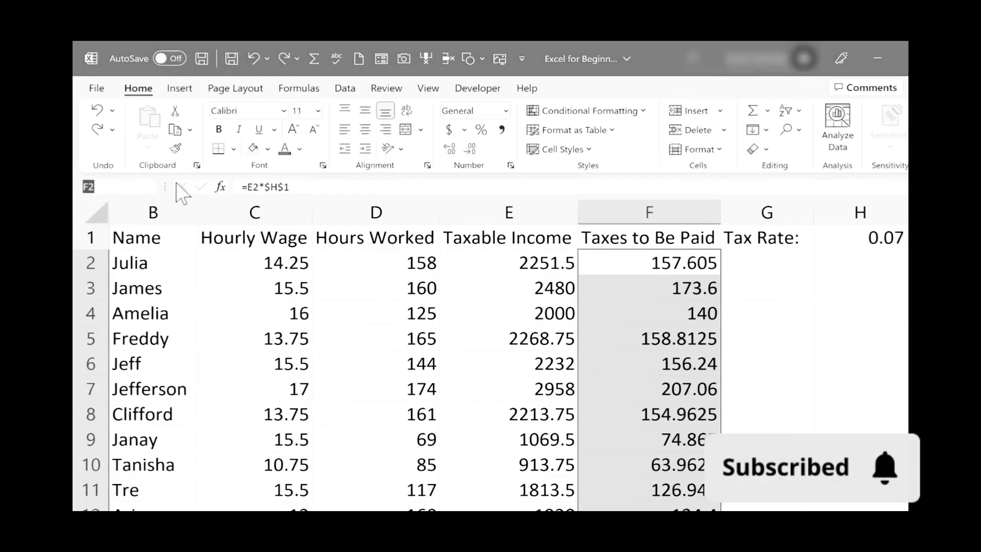
text(T)
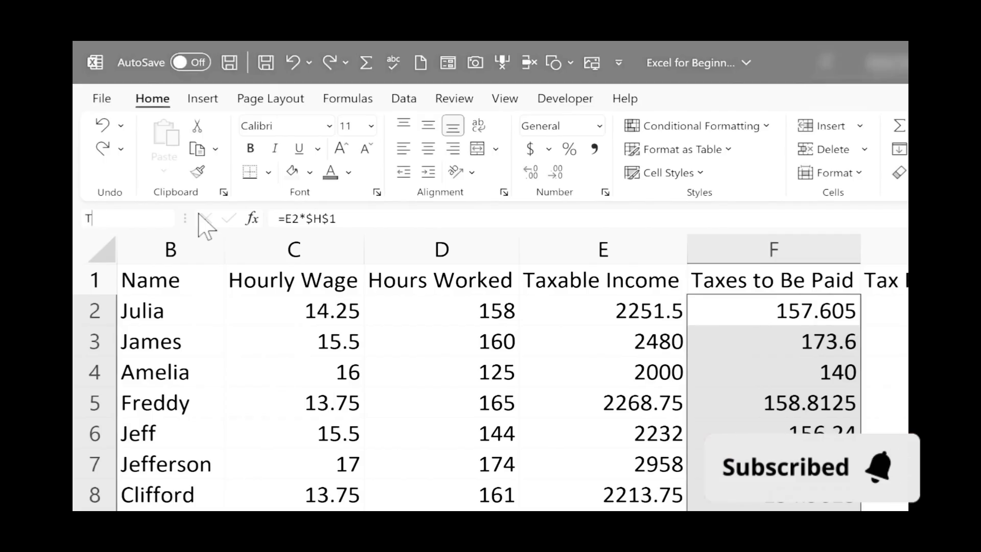
text(axesOwed)
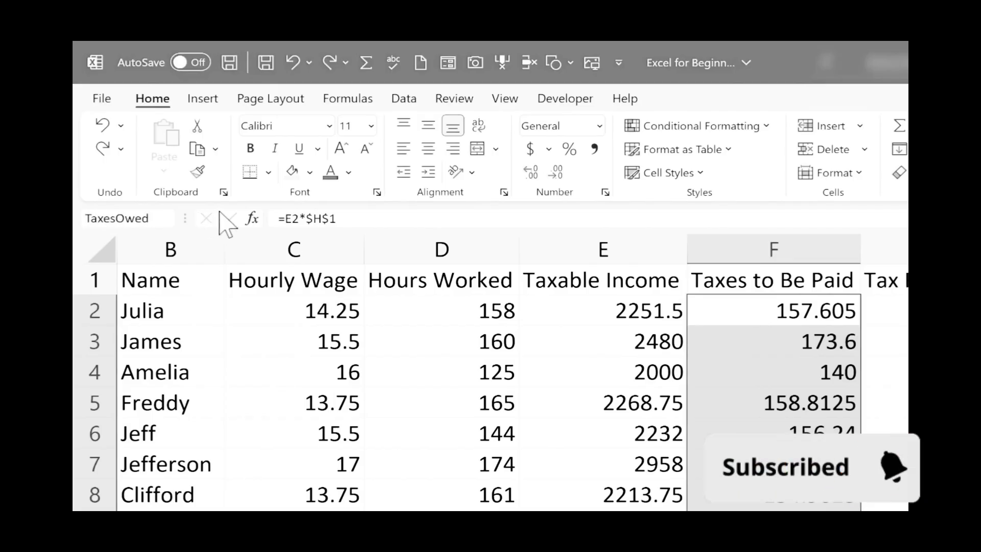
key(Return)
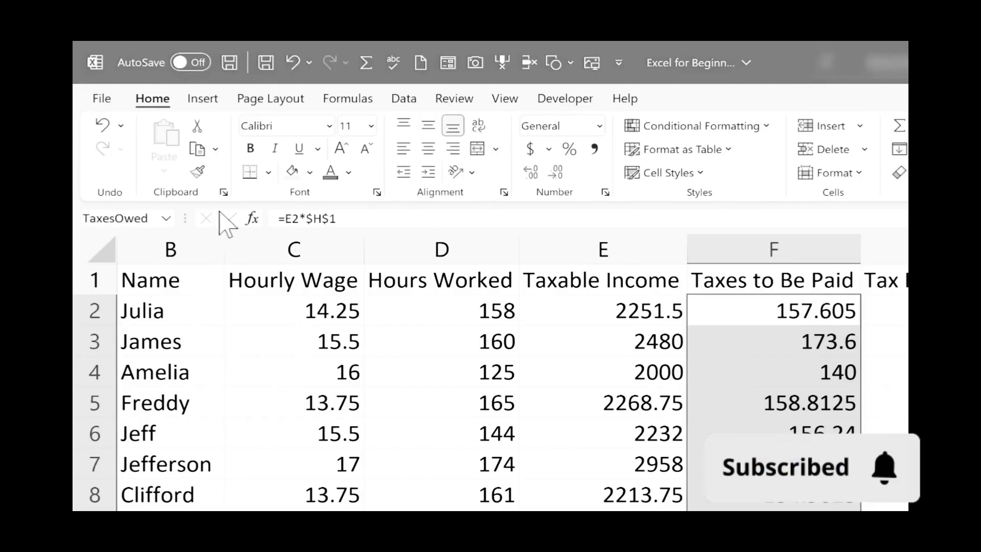
- Review the rows covered by the TaxesOwed range and view the list of defined names
scroll(828, 404, down, 7)
scroll(827, 408, up, 4)
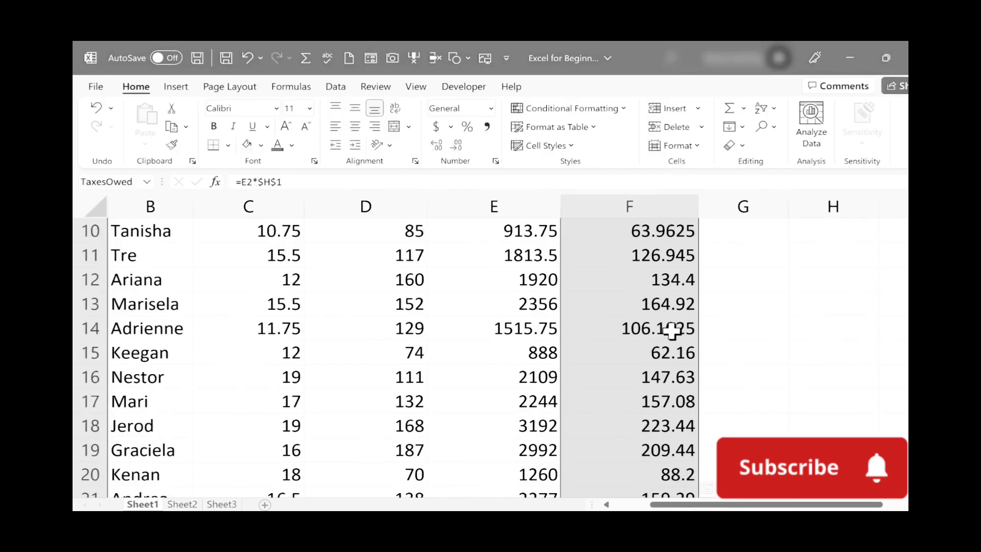
scroll(672, 330, up, 3)
click(735, 275)
click(652, 261)
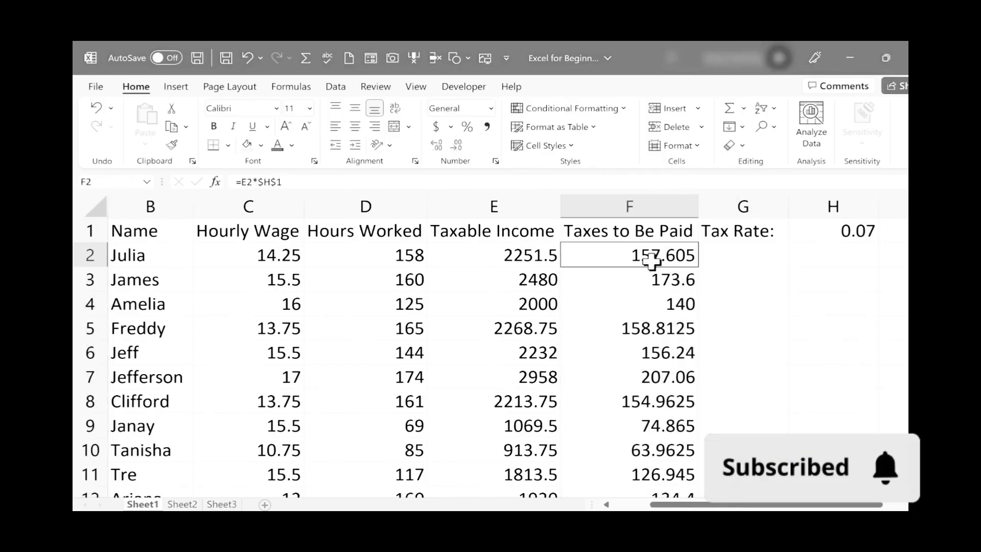
click(147, 182)
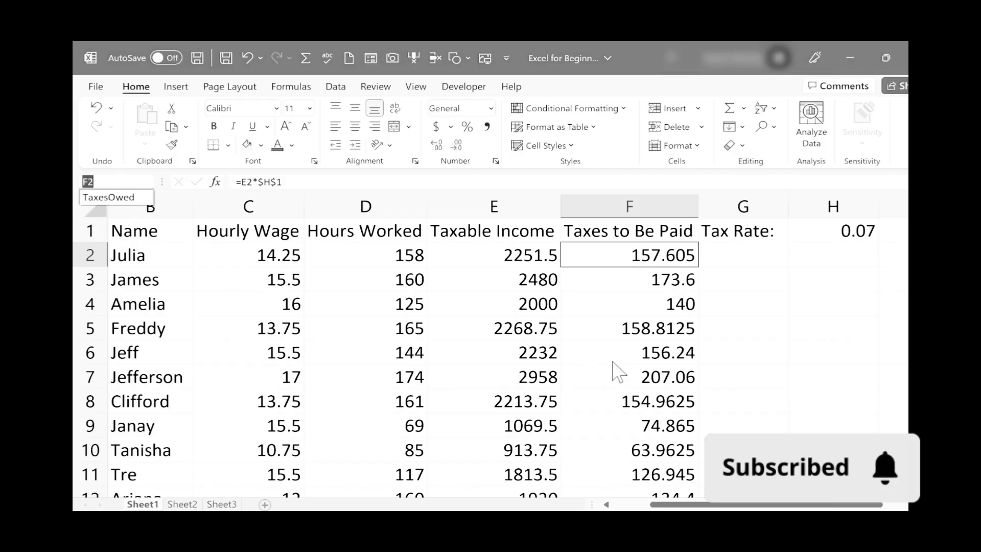
- Try the formula =TaxesOwed+1 in G3 and undo it
click(746, 281)
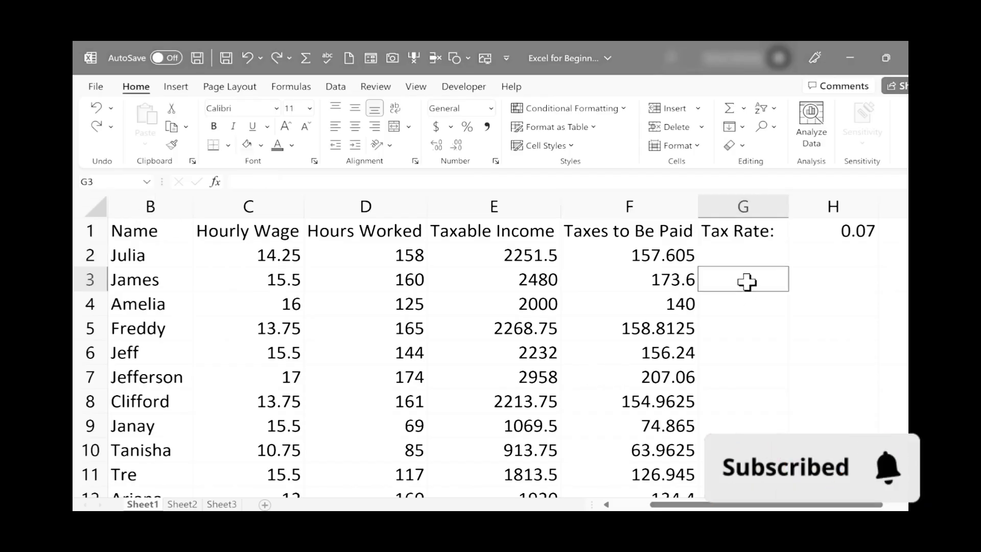
text(=)
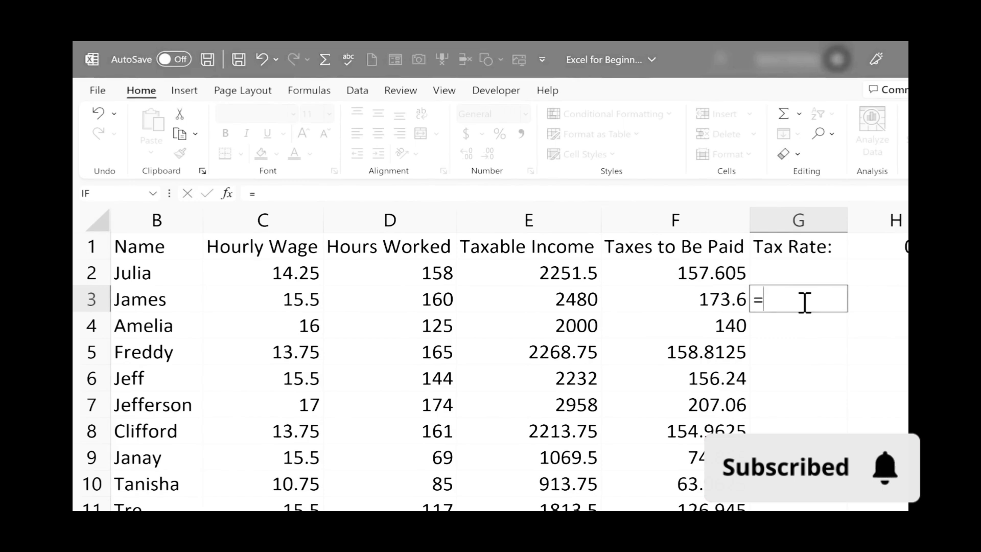
text(e3)
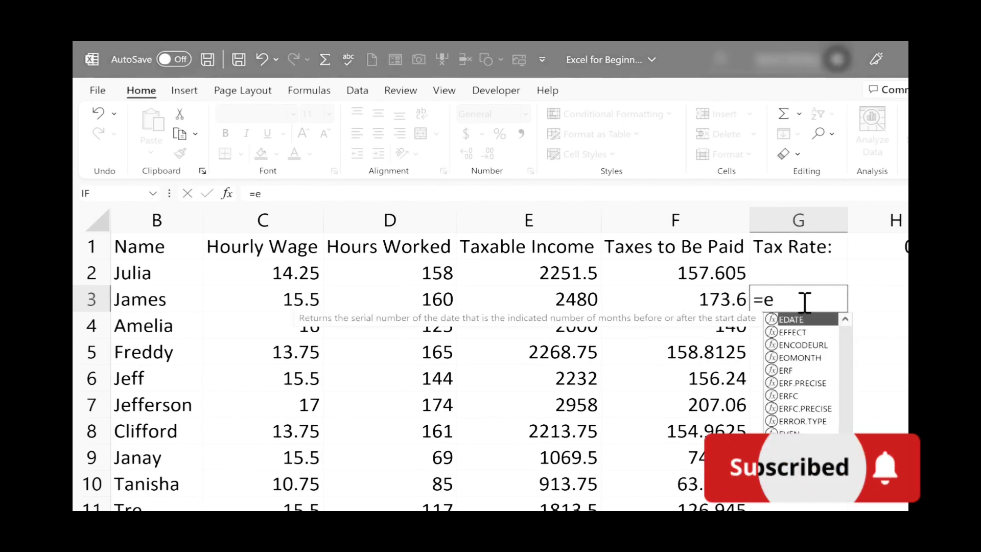
key(BackSpace)
key(BackSpace)
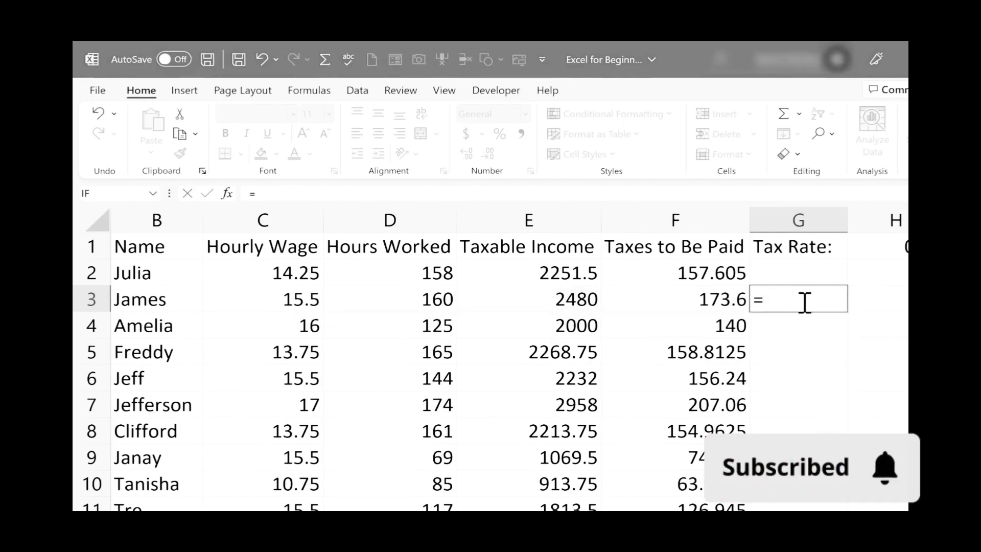
text(ta)
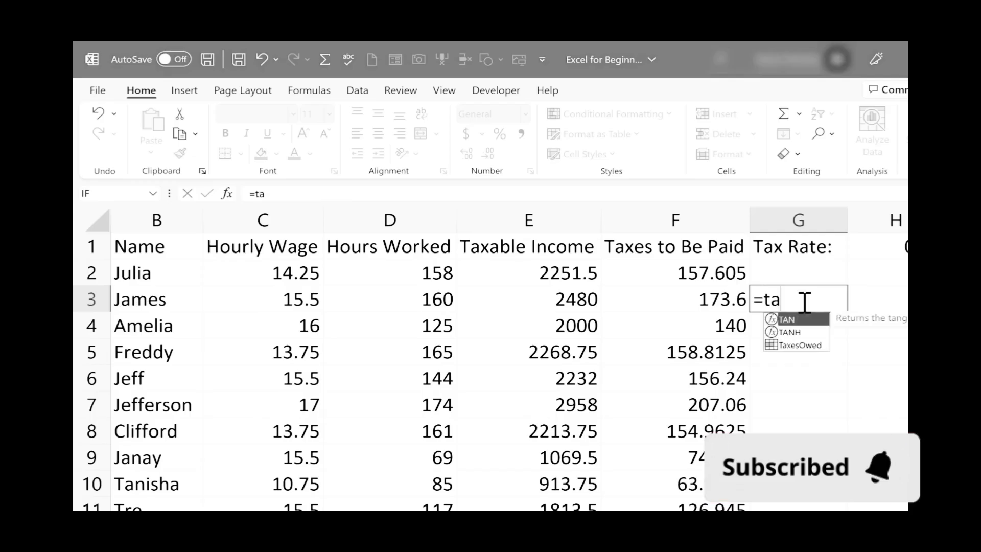
text(xesowed+1)
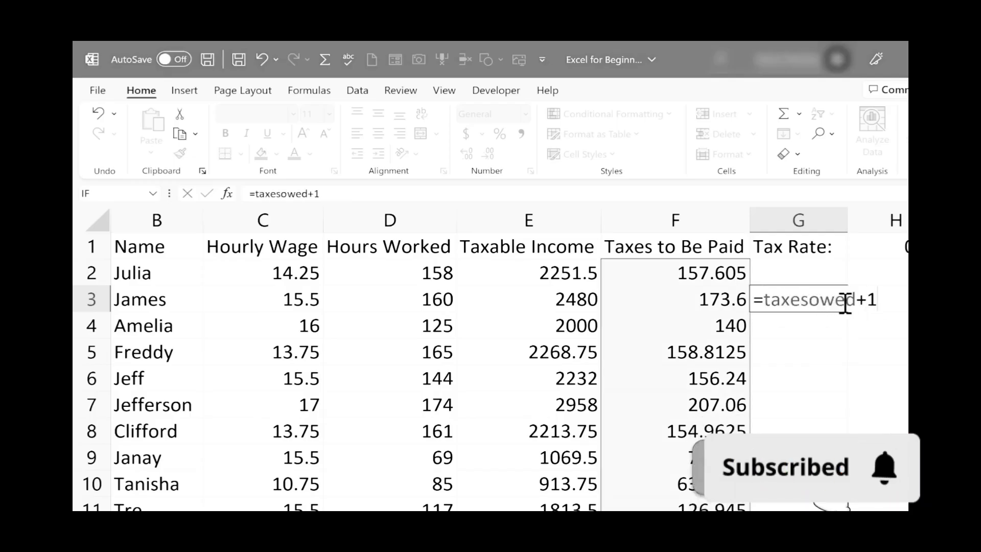
key(Return)
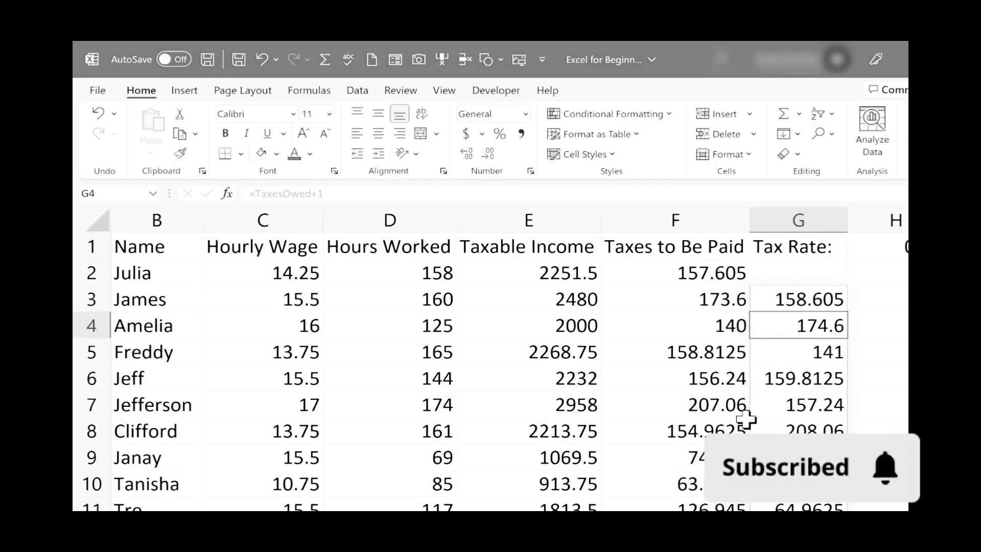
key(ctrl+z)
click(843, 355)
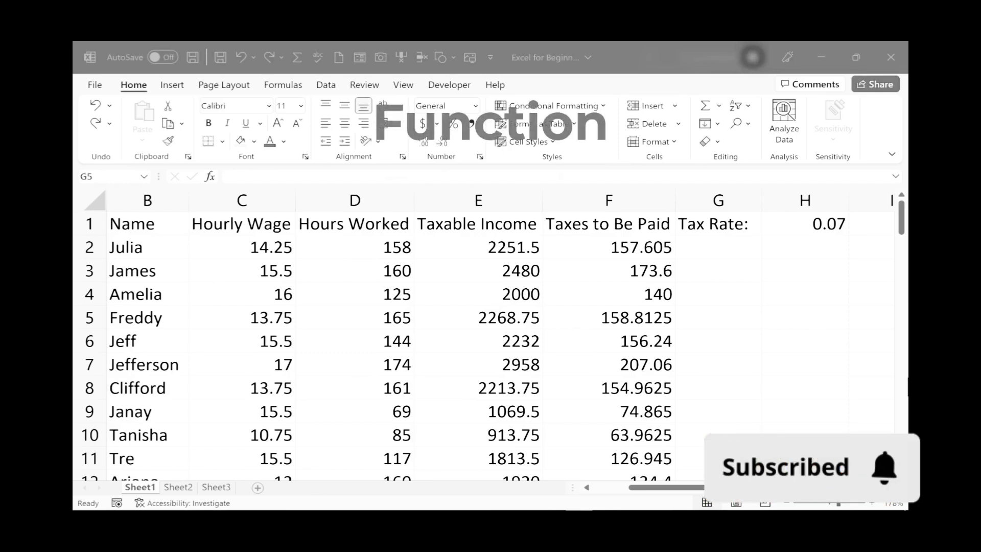
- Start a =sum formula in D72, directly below the last Hours Worked value
click(902, 221)
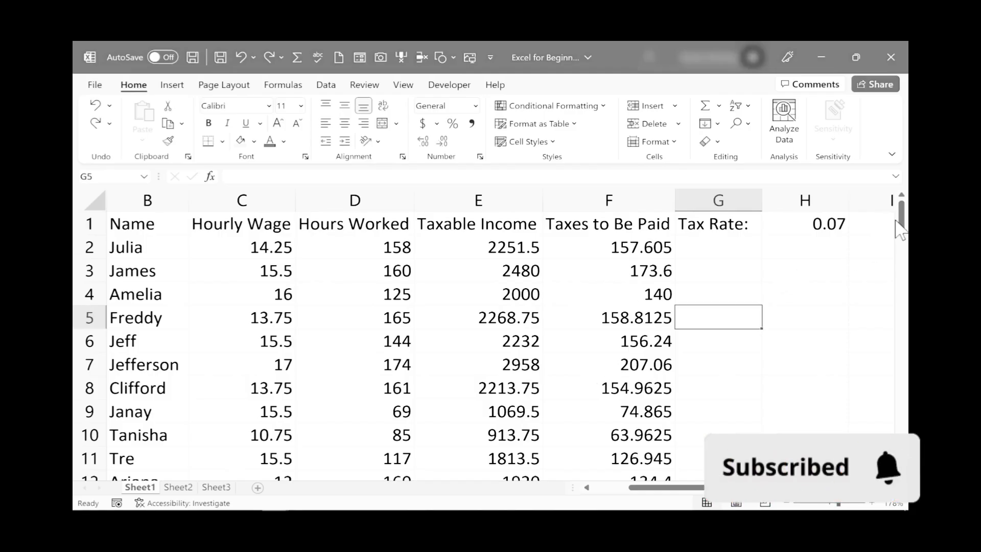
drag(895, 221, 899, 424)
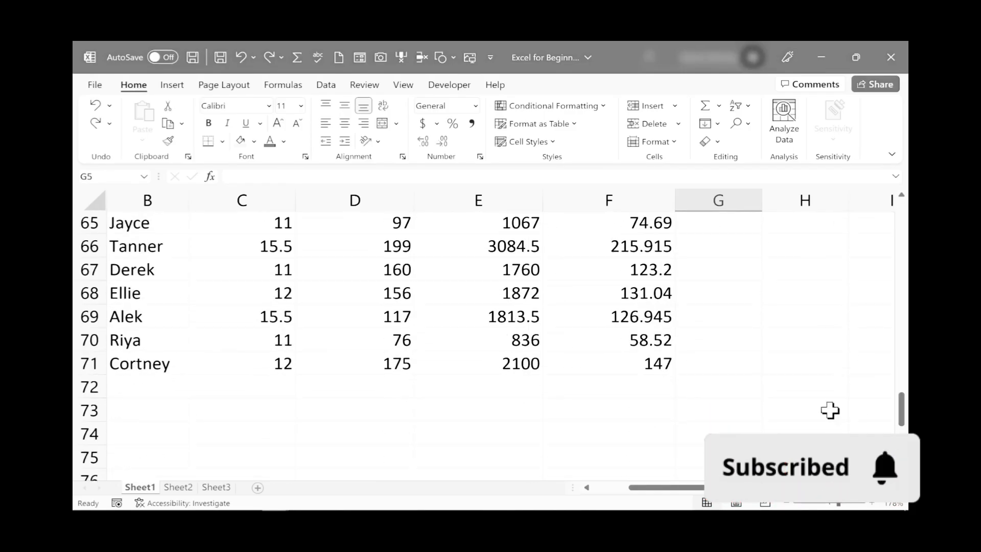
click(352, 386)
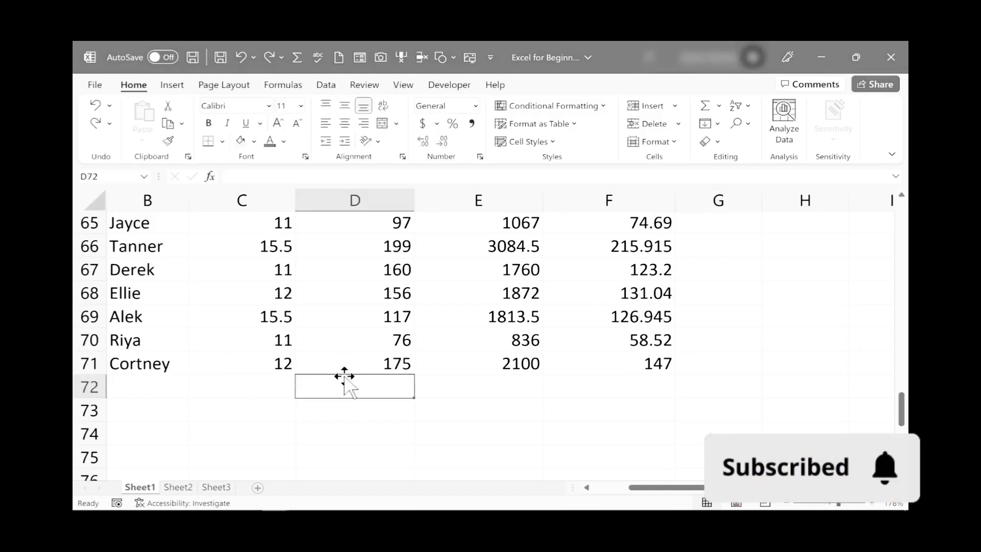
text(=)
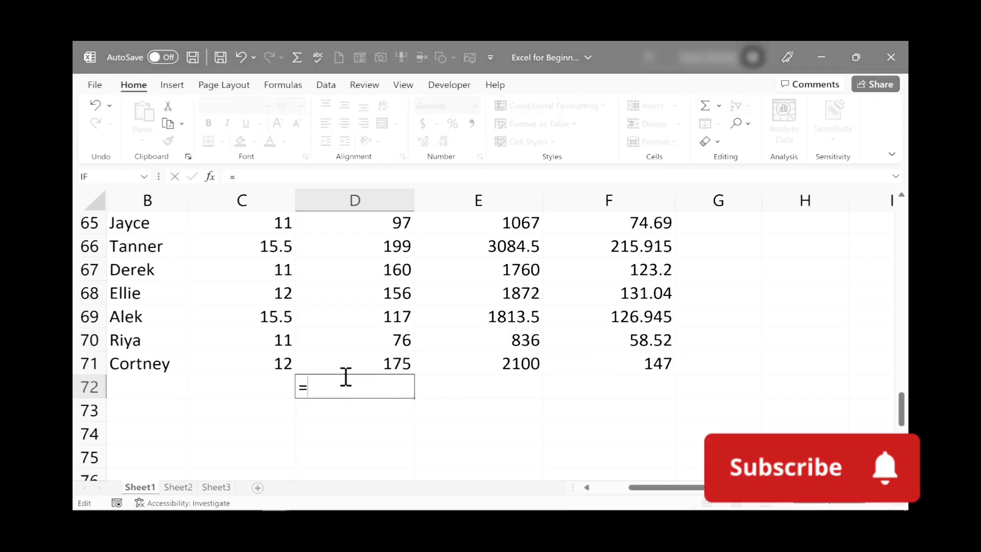
text(sum)
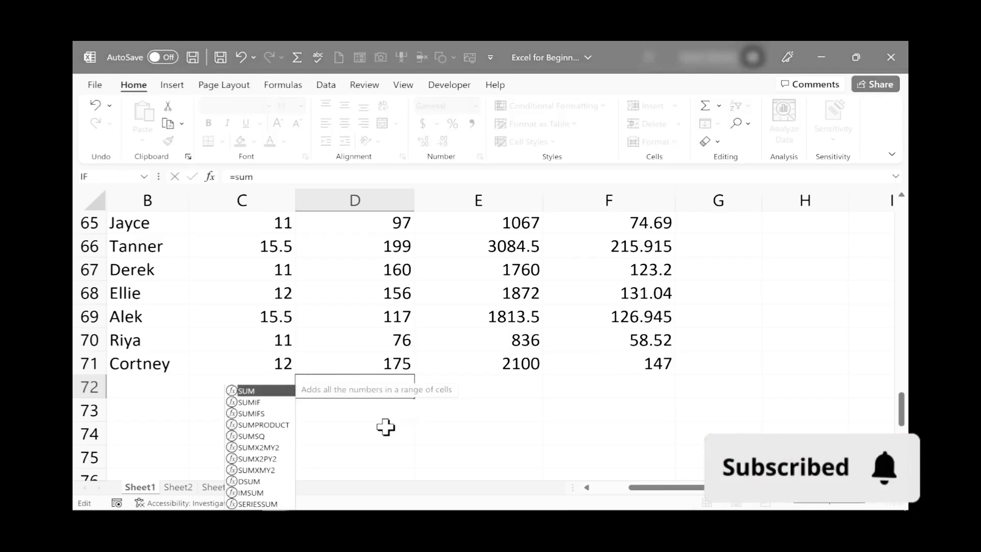
- Look through the suggested functions SUM, SUMIF and SUMIFS and their descriptions while keeping =sum in D72
scroll(369, 407, down, 1)
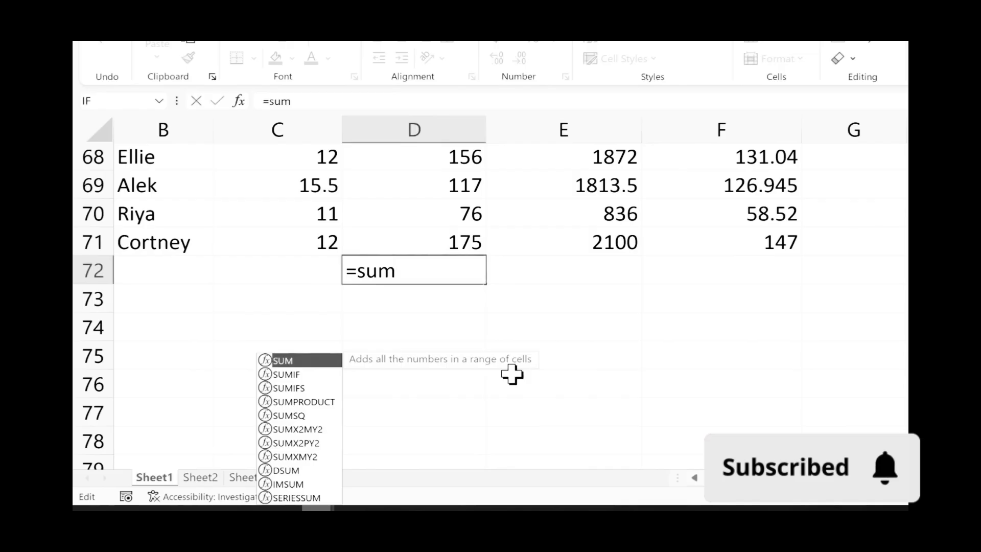
click(301, 377)
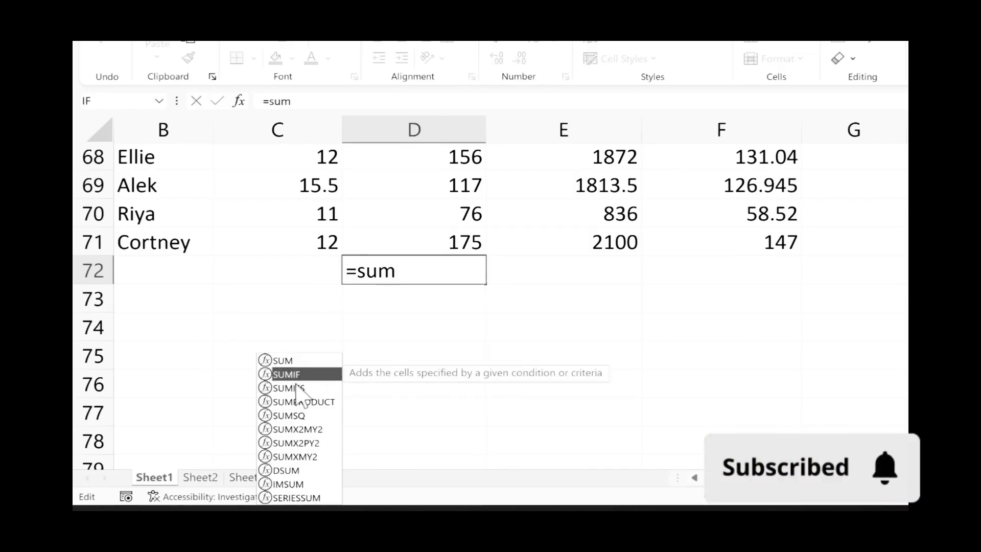
key(Down)
key(Down)
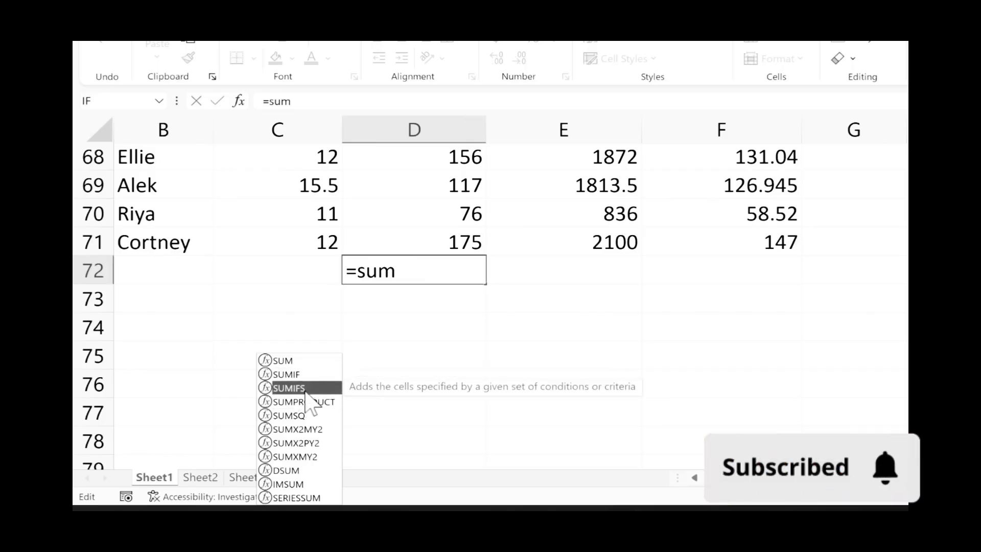
click(291, 360)
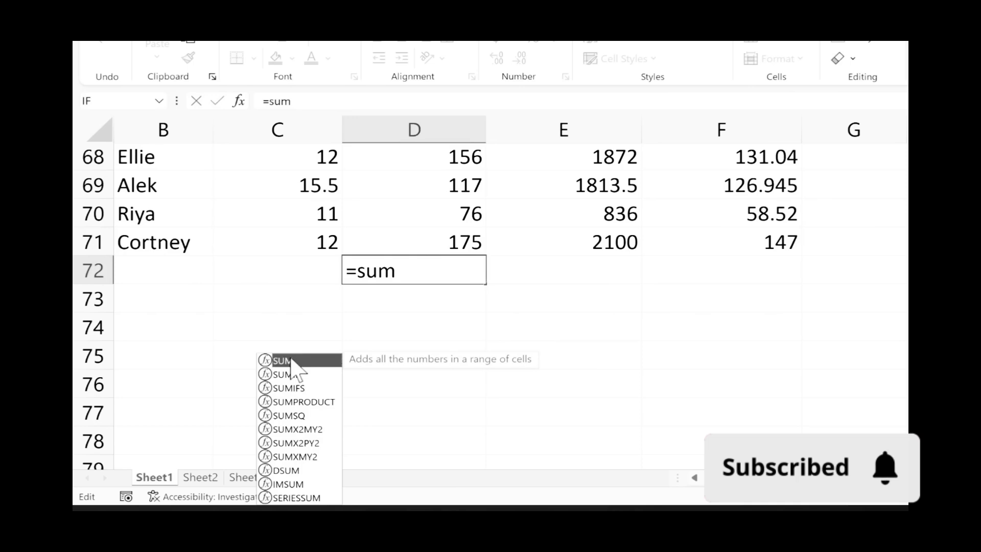
click(412, 275)
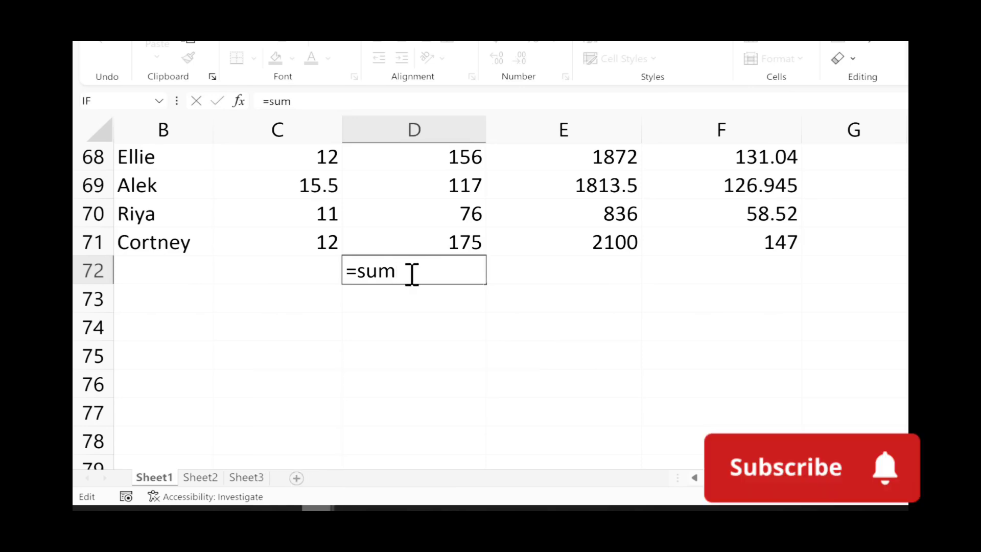
- Complete the D72 formula as =SUM(5,6)
text(()
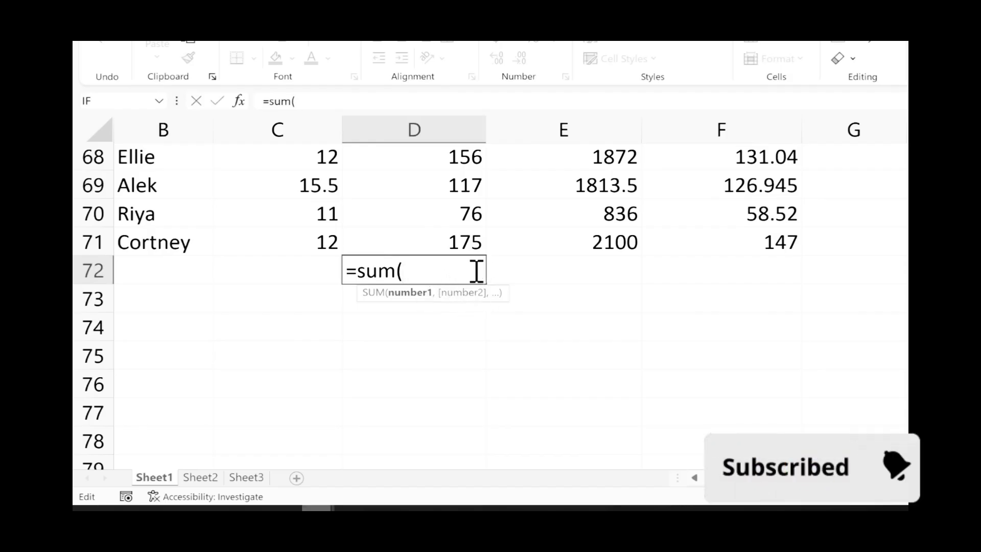
text(5,6)
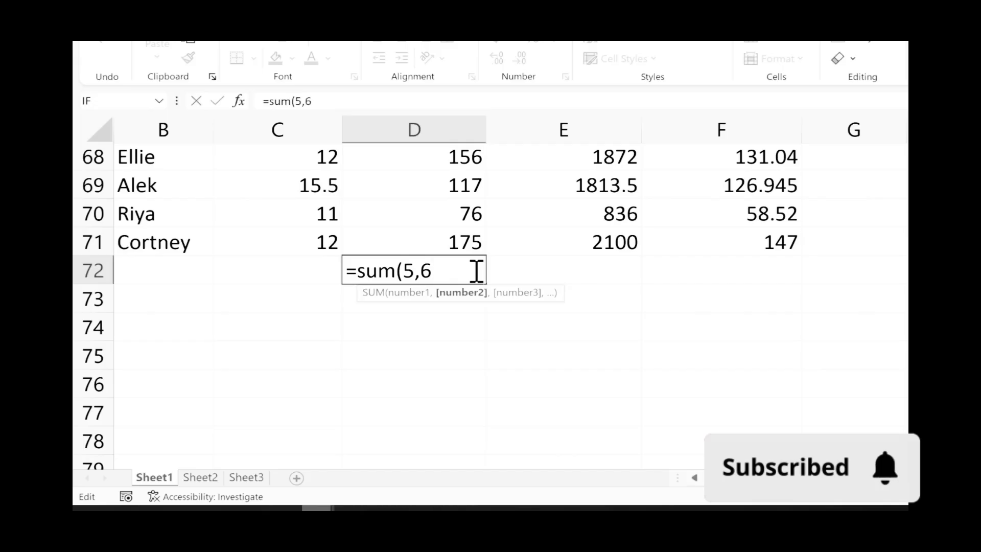
text())
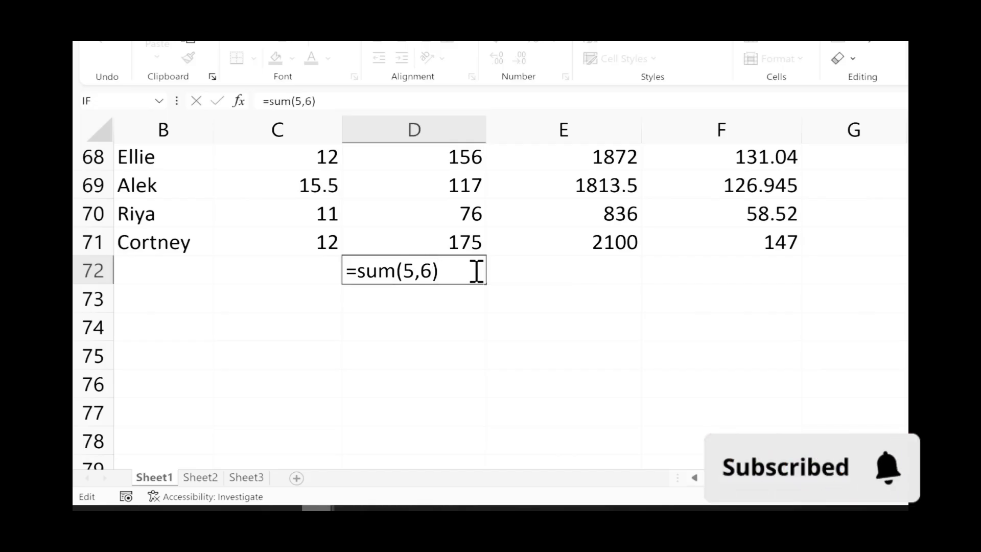
key(Return)
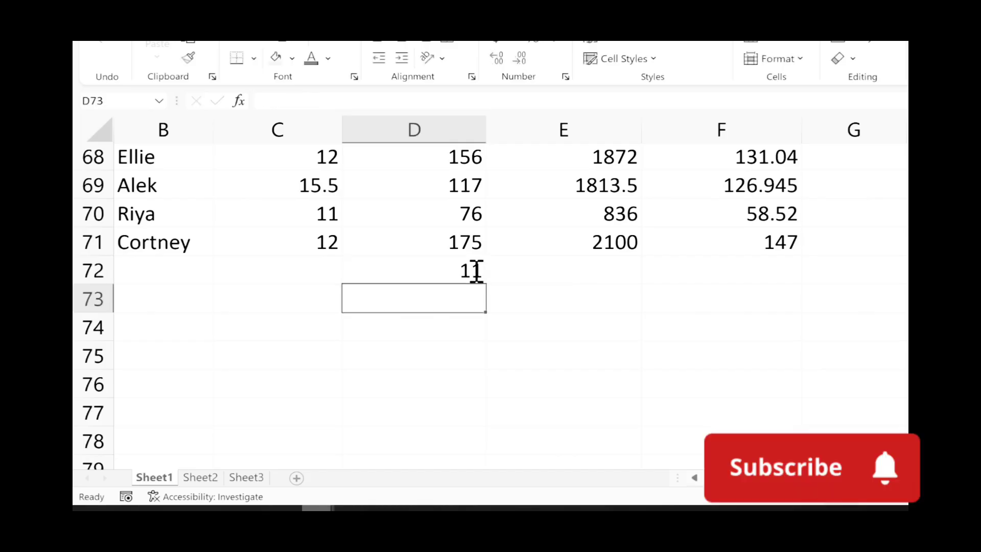
- Change the D72 formula to =SUM(D2:D71) so it adds the whole Hours Worked column
click(472, 271)
double_click(430, 280)
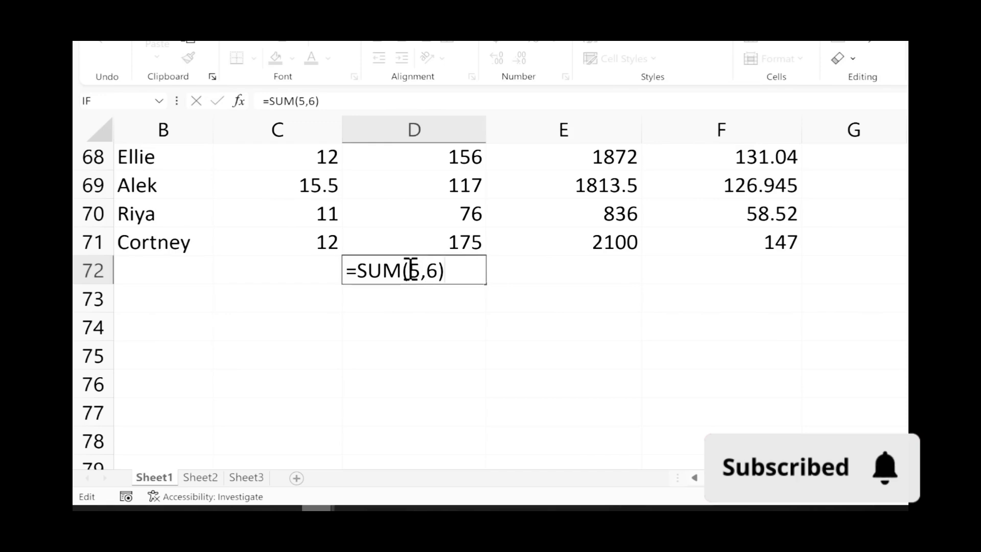
drag(410, 270, 456, 272)
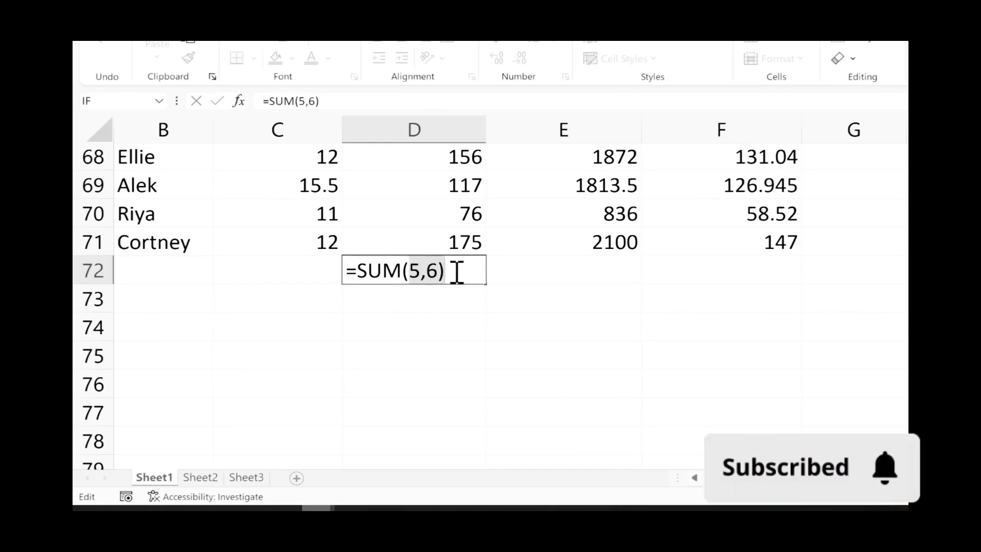
click(452, 237)
scroll(450, 236, up, 20)
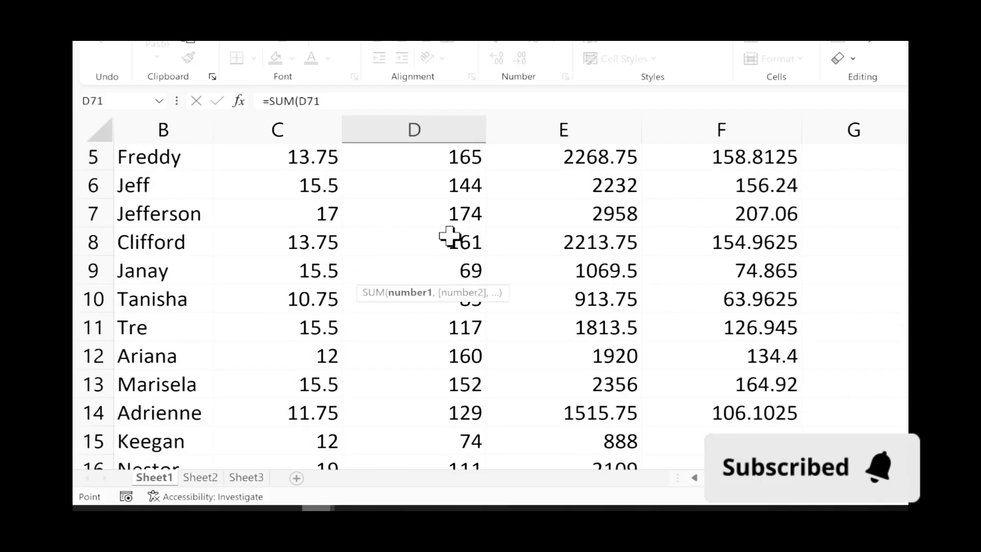
scroll(450, 236, up, 2)
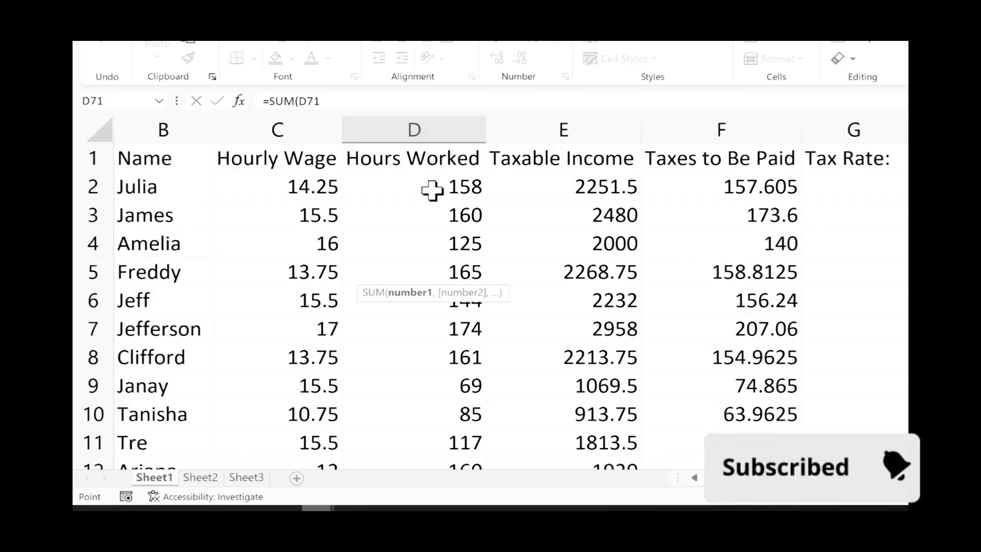
scroll(427, 218, down, 15)
scroll(427, 219, down, 8)
drag(445, 214, 424, 215)
text(2:)
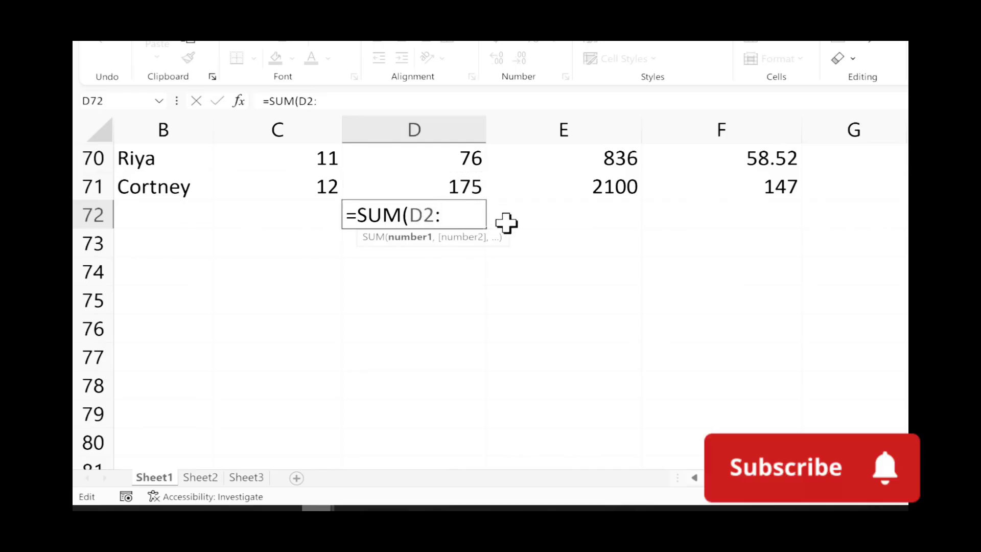
text(d71)
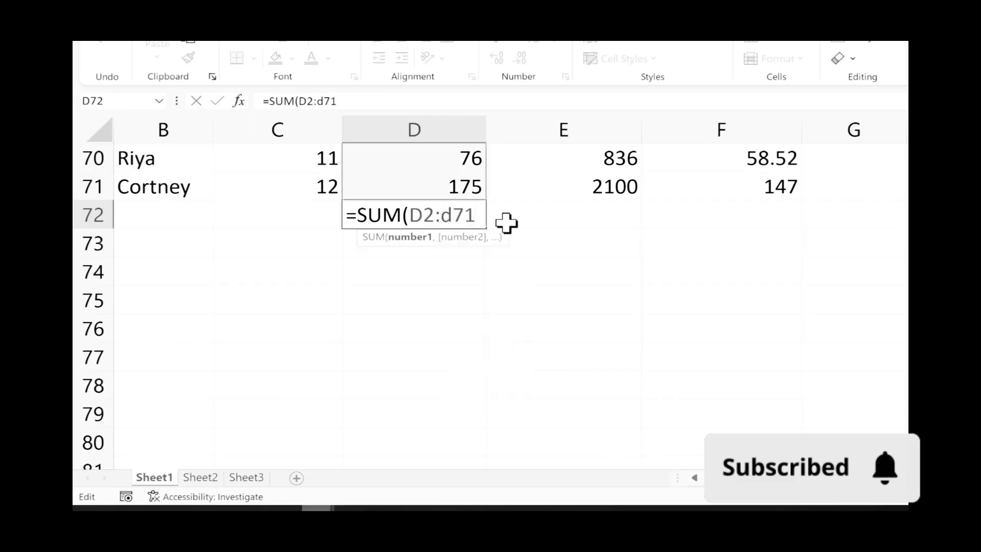
text())
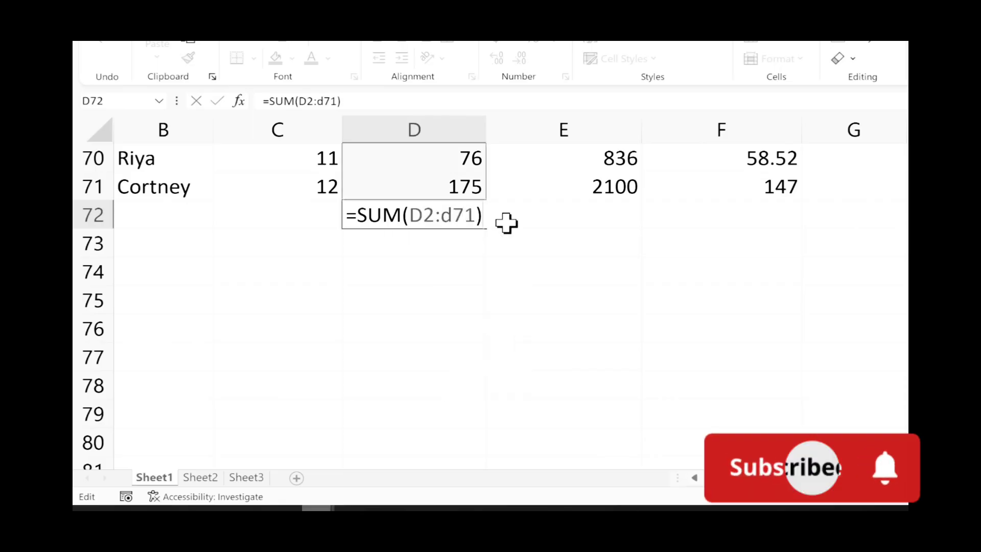
key(Return)
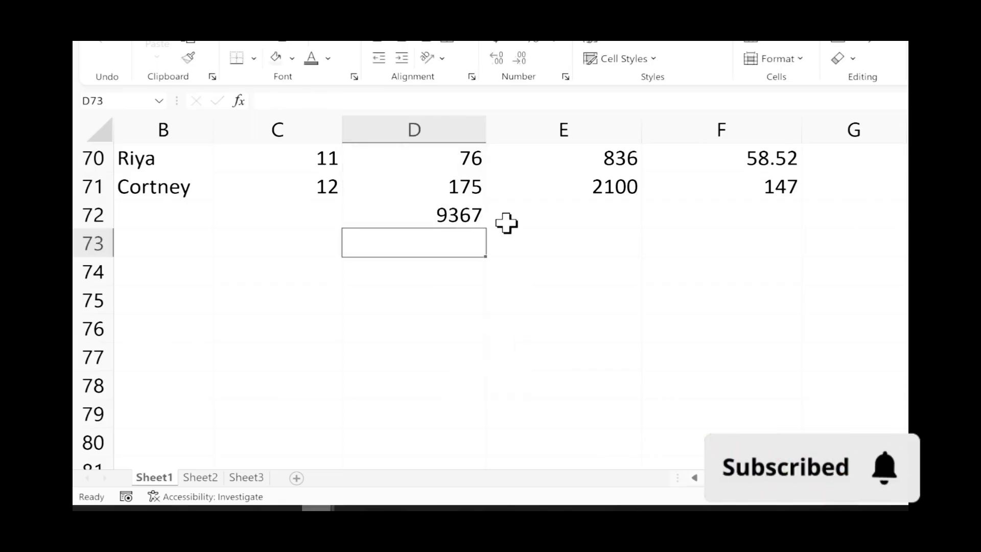
- Undo the last formula edit in D72 and clear the cell
click(468, 211)
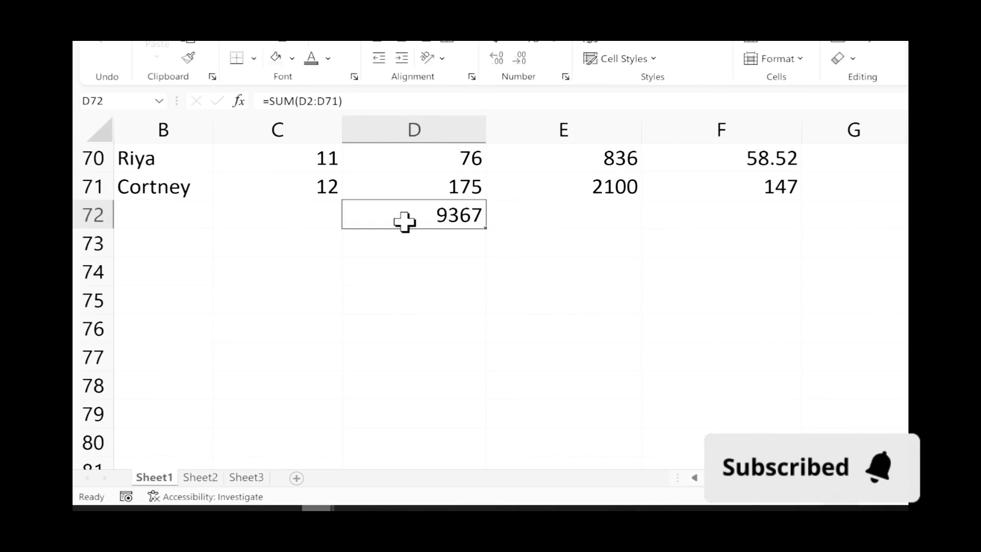
key(Return)
click(463, 220)
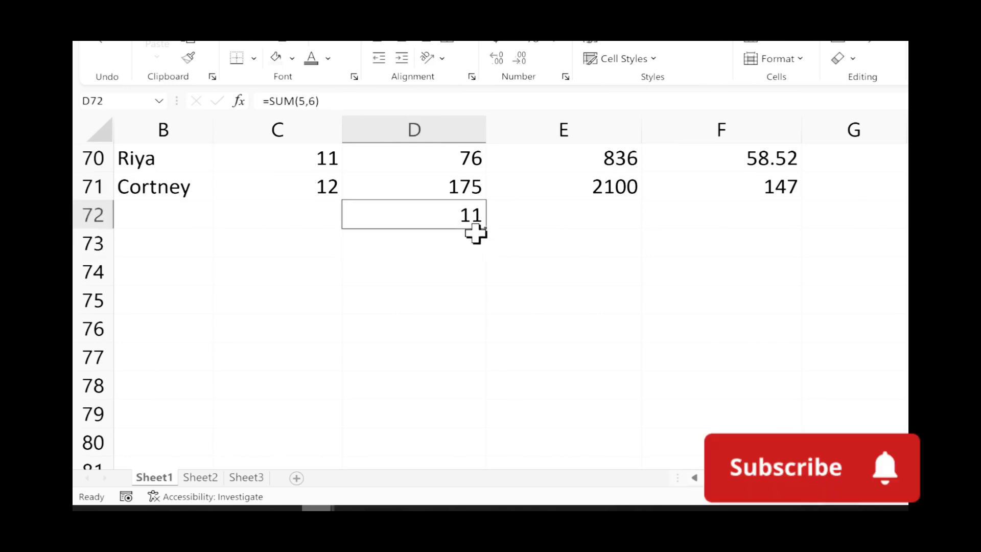
key(Delete)
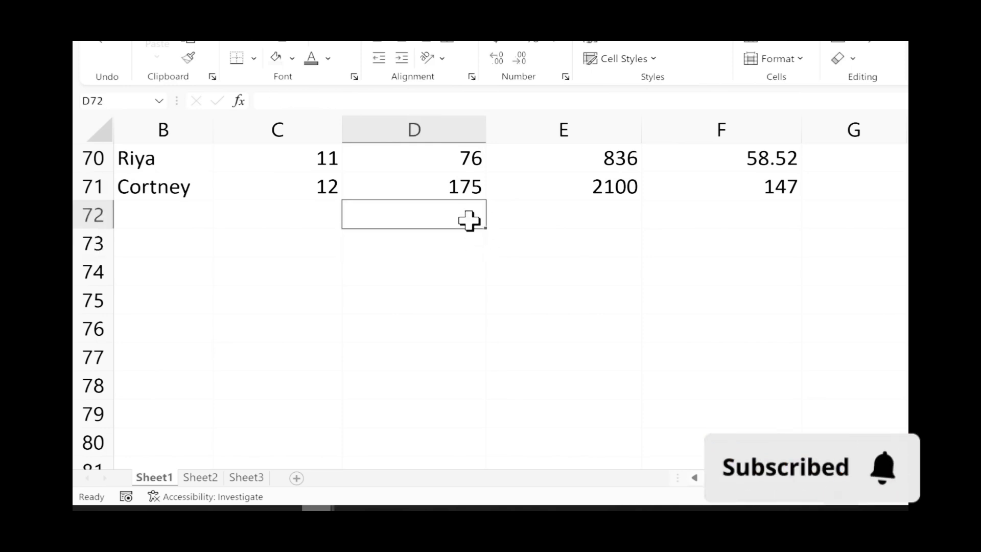
- Enter =sum(D2:D71) in D72, selecting the Hours Worked values in the sheet as the range
double_click(469, 220)
text(=)
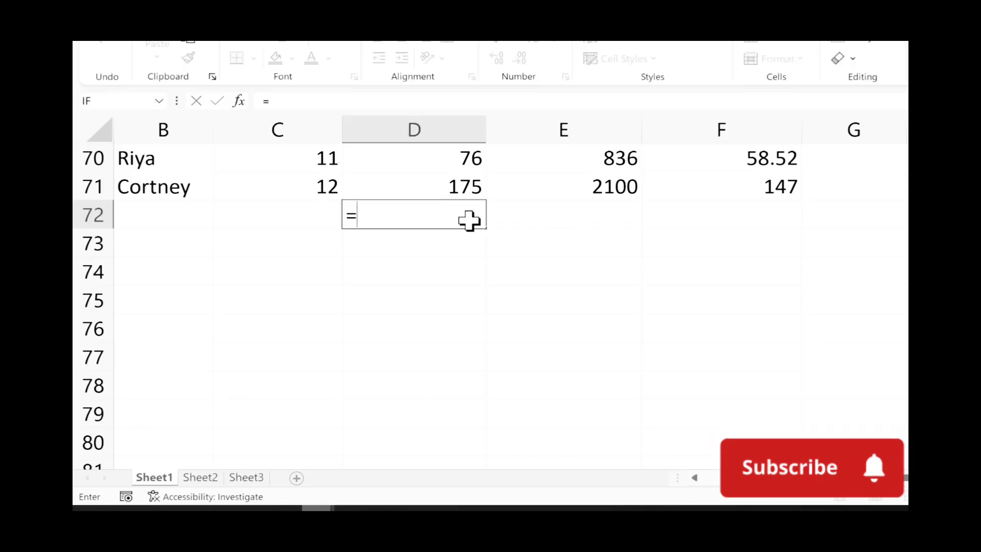
text(sum()
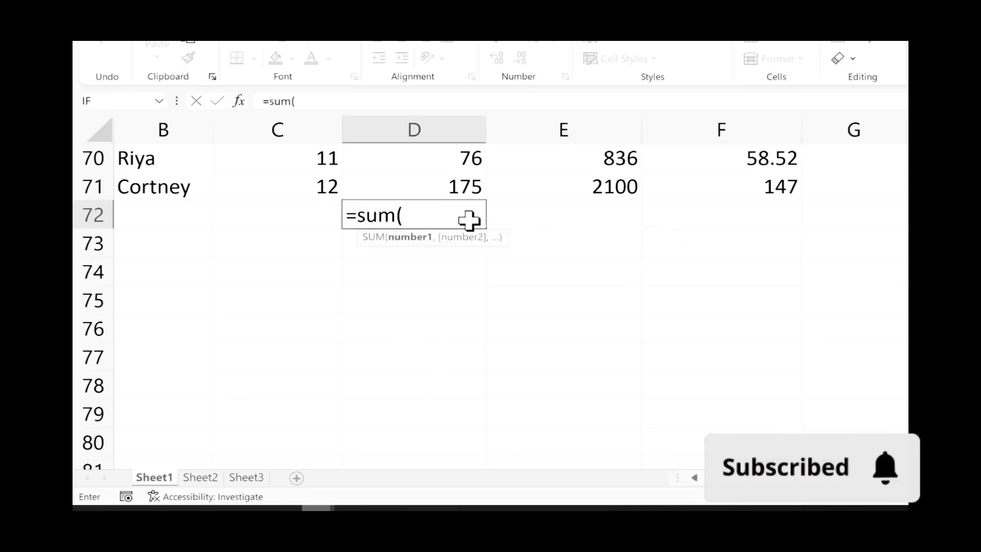
click(428, 185)
mouse_move(428, 185)
mouse_down()
mouse_move(414, 97)
mouse_move(442, 274)
mouse_move(440, 195)
mouse_up()
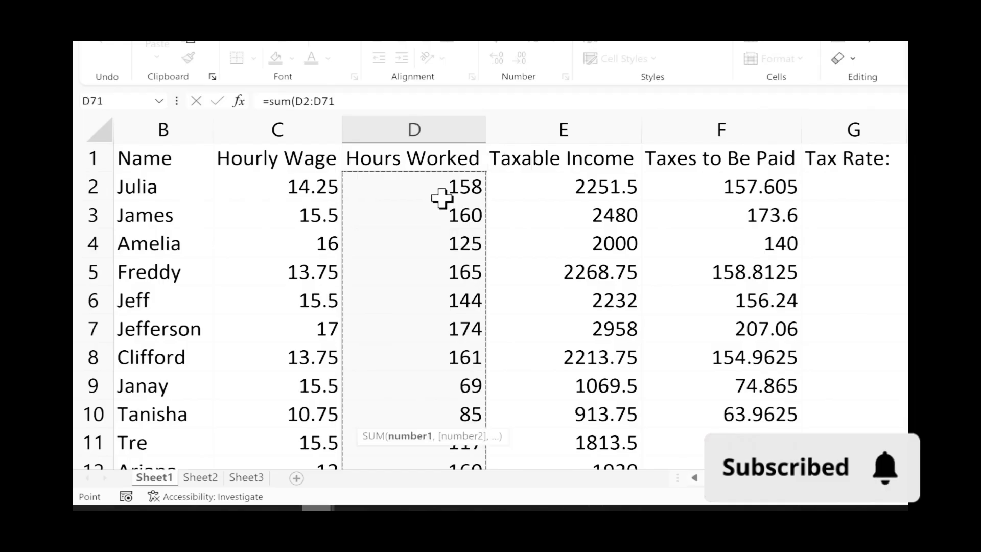
scroll(443, 207, down, 1)
scroll(442, 206, down, 20)
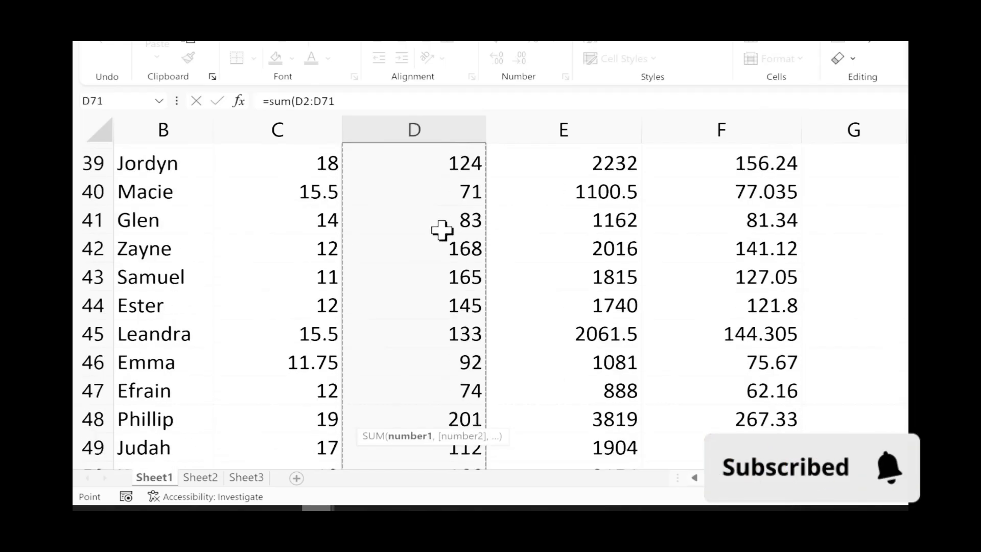
scroll(475, 254, up, 3)
scroll(474, 260, down, 3)
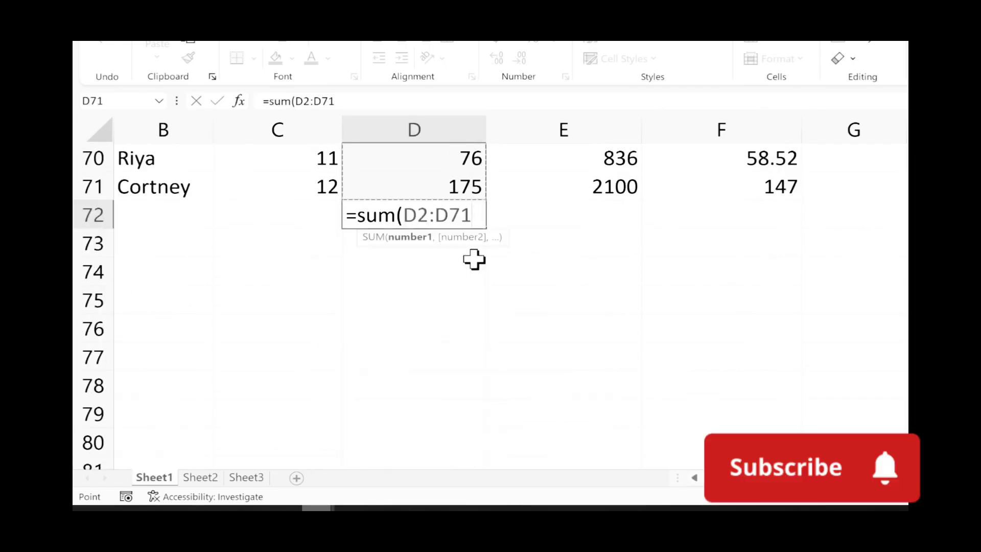
key(Return)
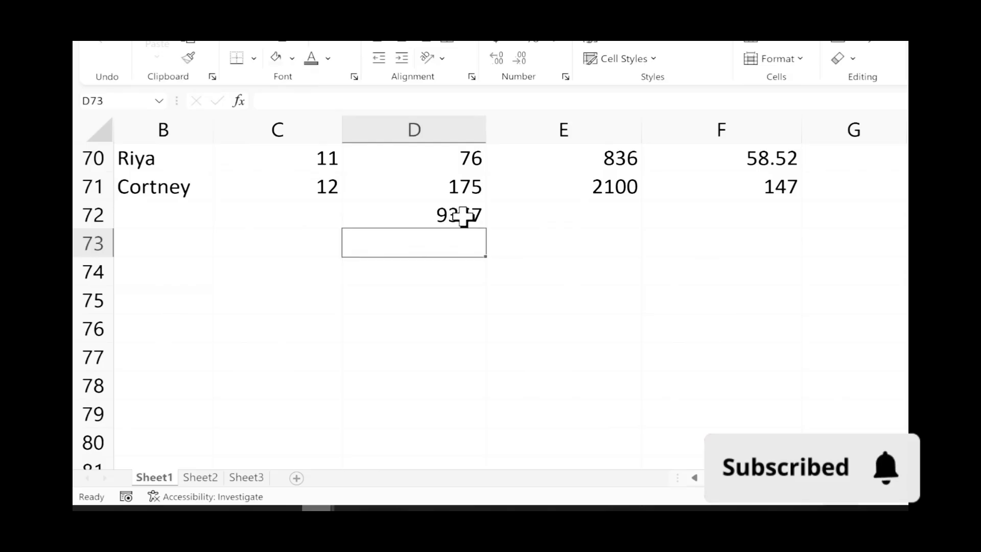
- Clear the formula from D72 and keep the empty cell selected
click(464, 216)
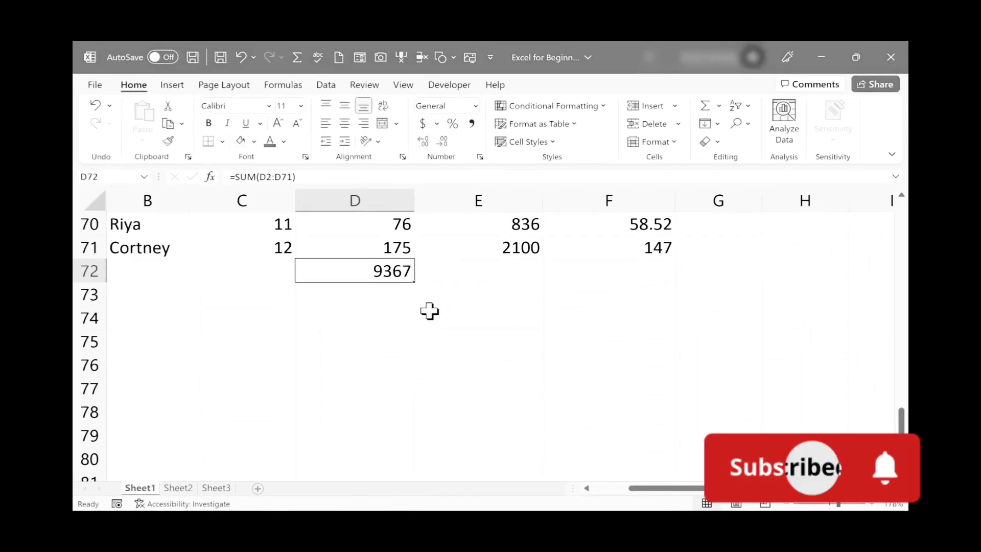
key(BackSpace)
key(Return)
click(381, 270)
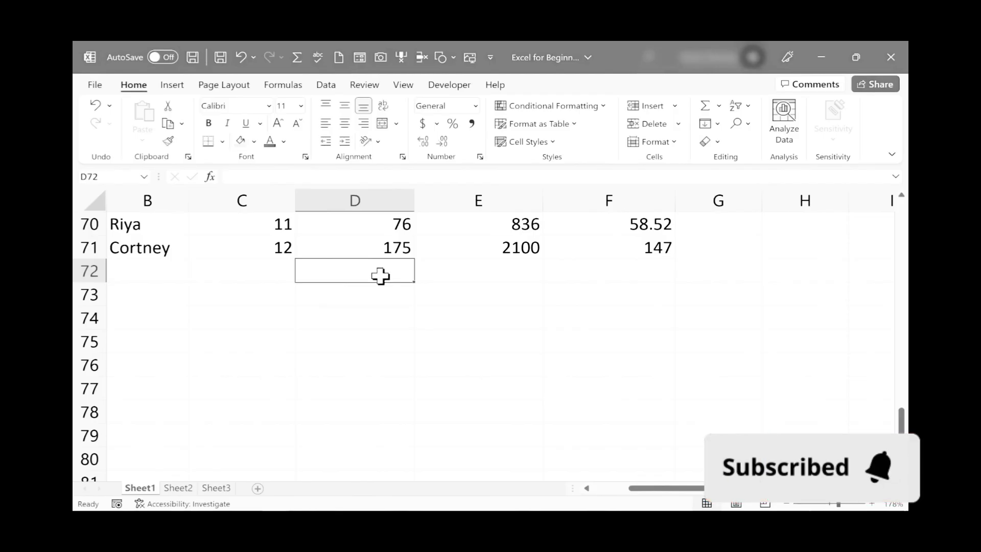
click(399, 314)
click(390, 274)
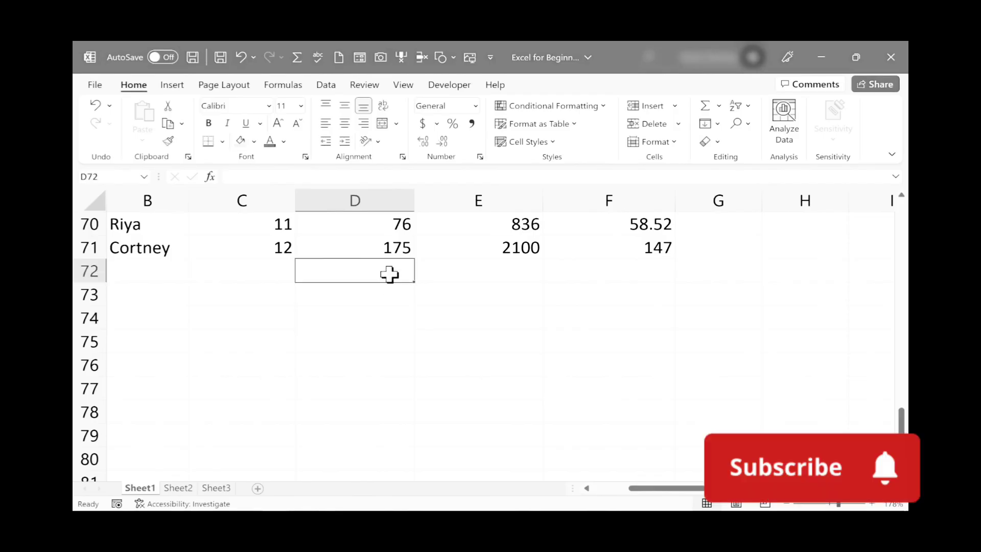
- Total the Hours Worked column in D72 with AutoSum over D2:D71
scroll(438, 289, up, 20)
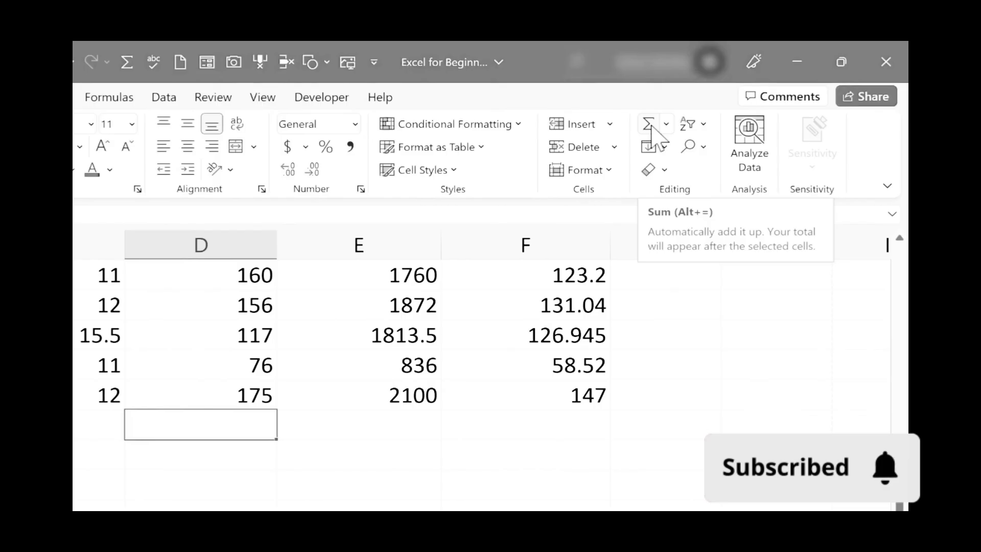
click(650, 125)
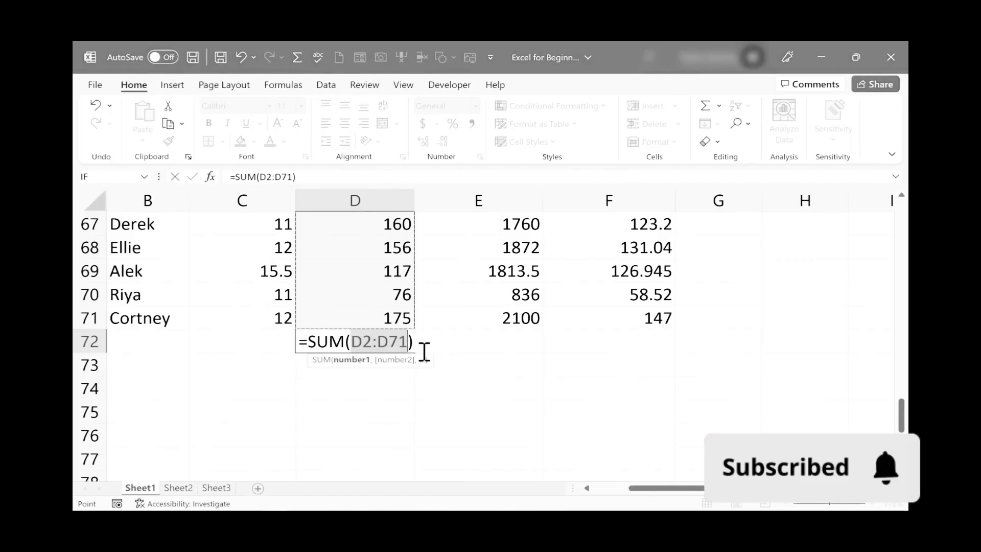
key(Return)
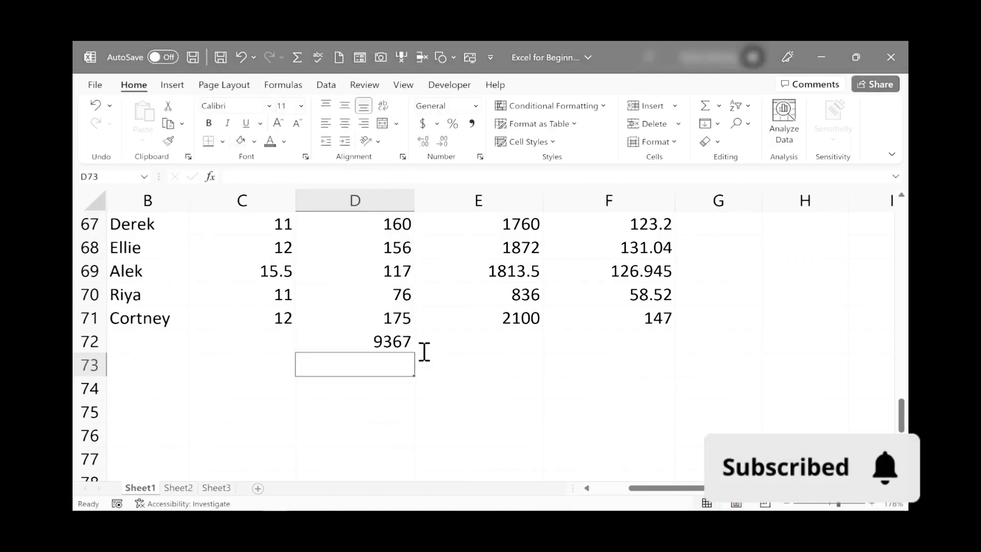
- Enter the label "Totals:" in C72 and make it bold and right-aligned
click(250, 338)
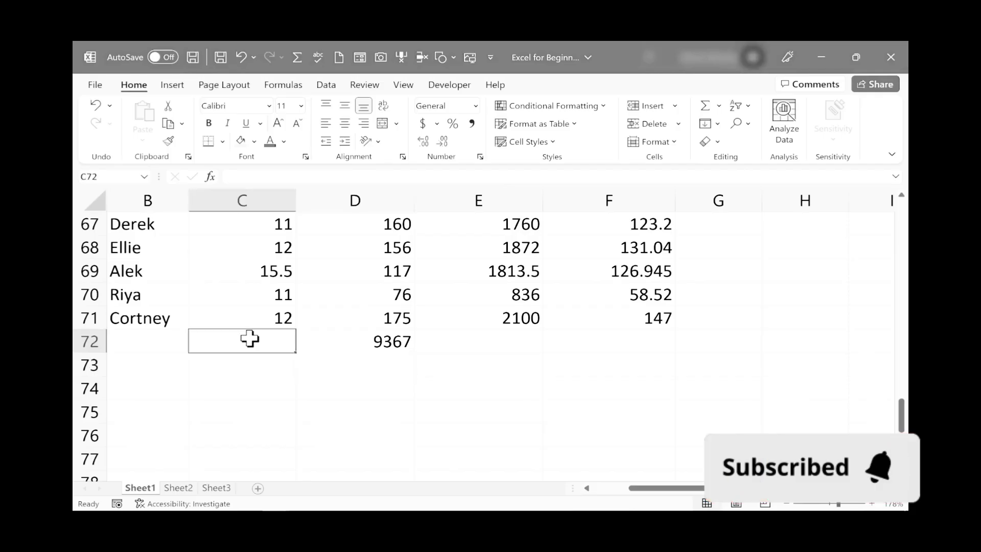
text(Tot)
key(Return)
key(Return)
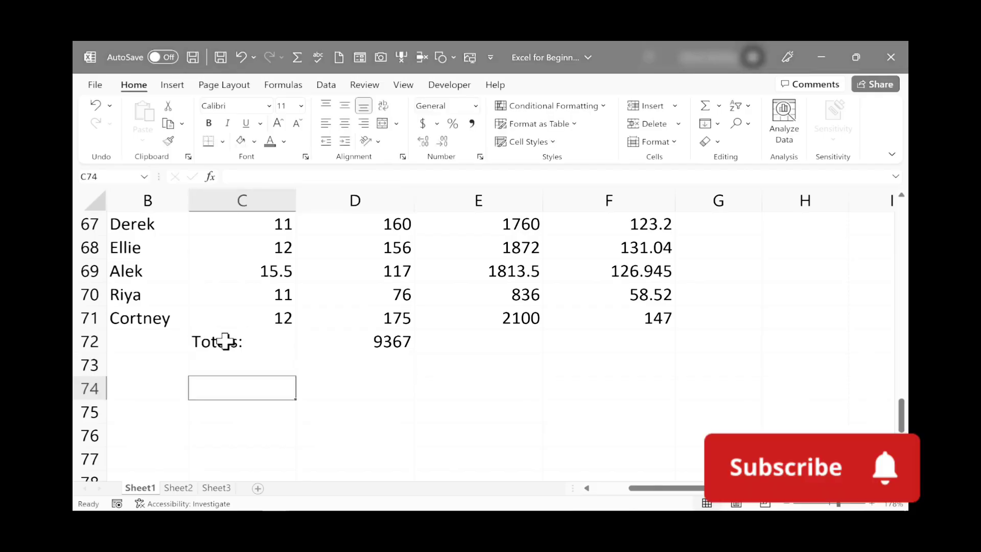
click(245, 338)
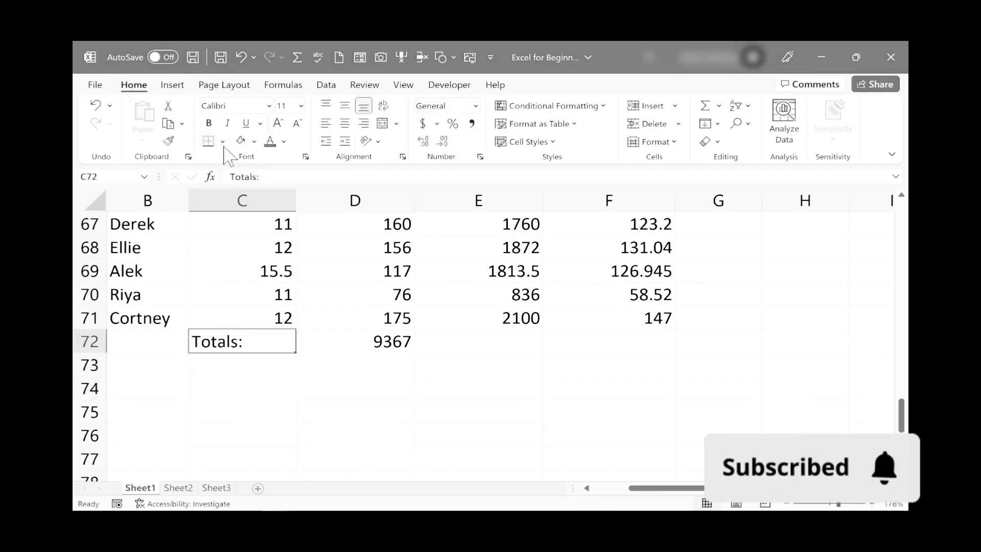
click(209, 124)
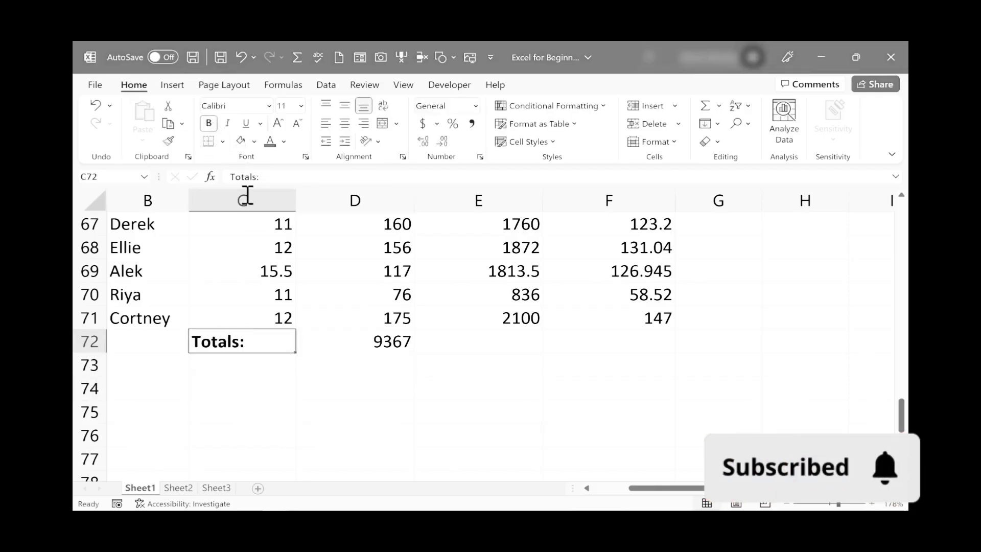
click(370, 131)
- Fill the D72 total formula across to E72 and compare the ranges in both formulas
click(480, 389)
scroll(486, 274, down, 3)
click(487, 274)
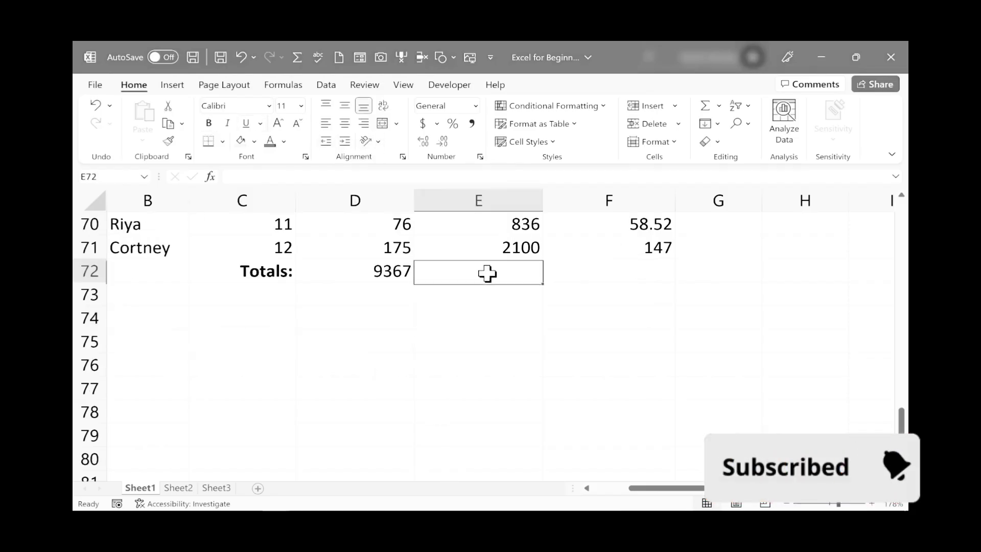
scroll(522, 310, up, 2)
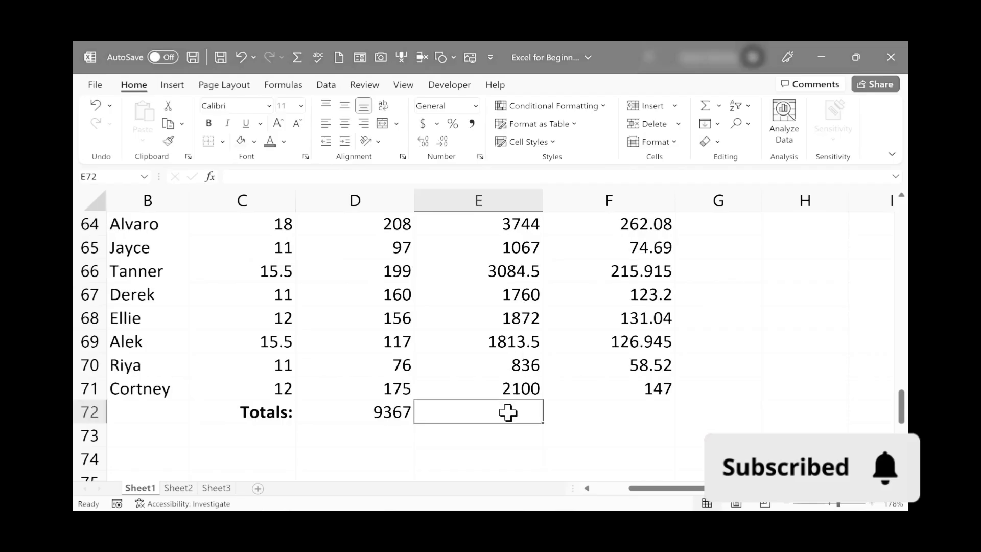
click(394, 417)
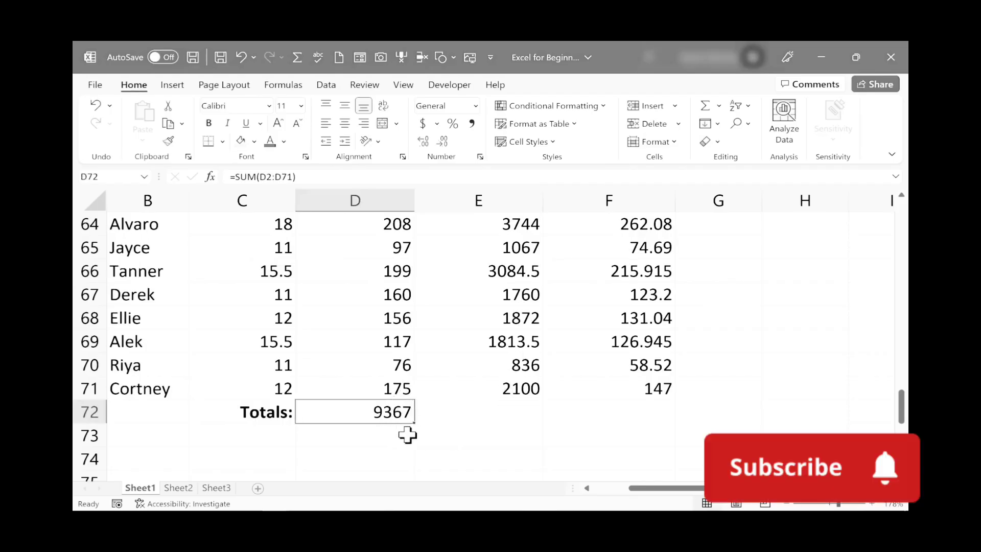
drag(417, 422, 526, 428)
double_click(508, 412)
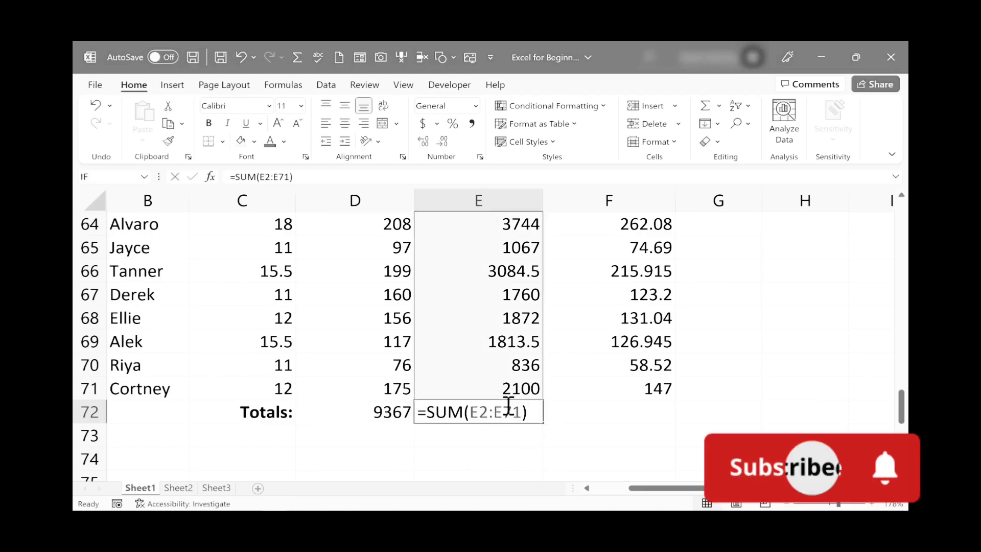
double_click(358, 411)
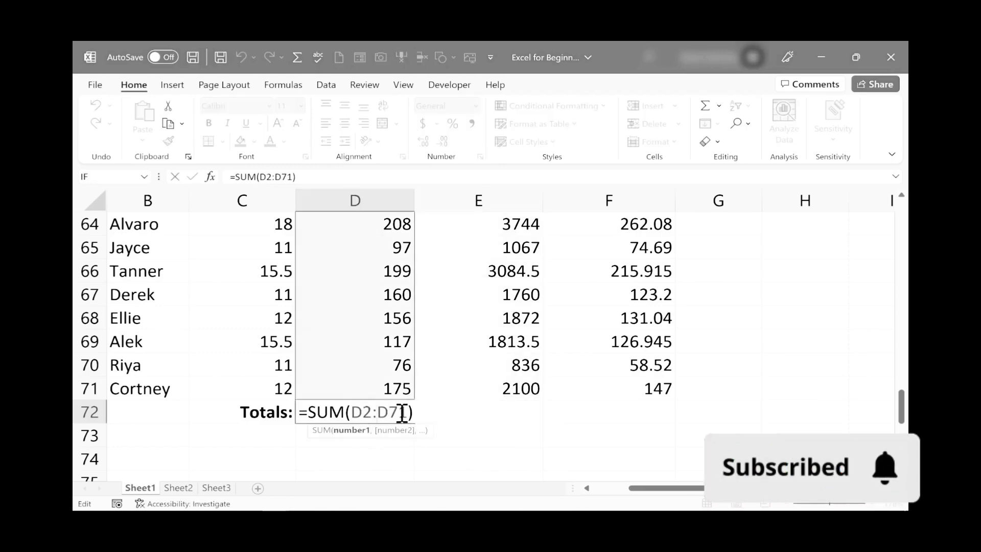
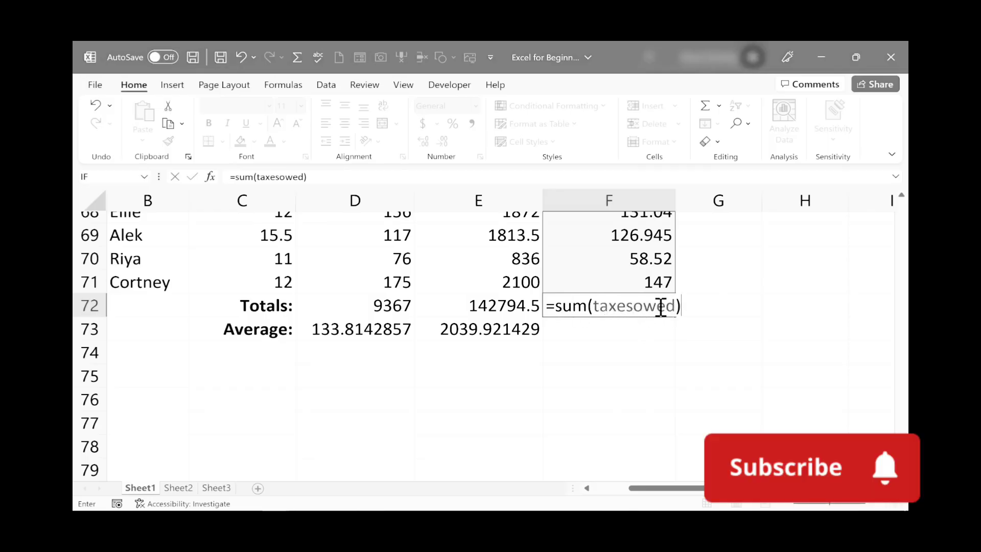
- Check which Taxes to Be Paid cells the TaxesOwed range covers while keeping =sum(taxesowed) in F72
scroll(889, 324, up, 7)
scroll(889, 323, up, 15)
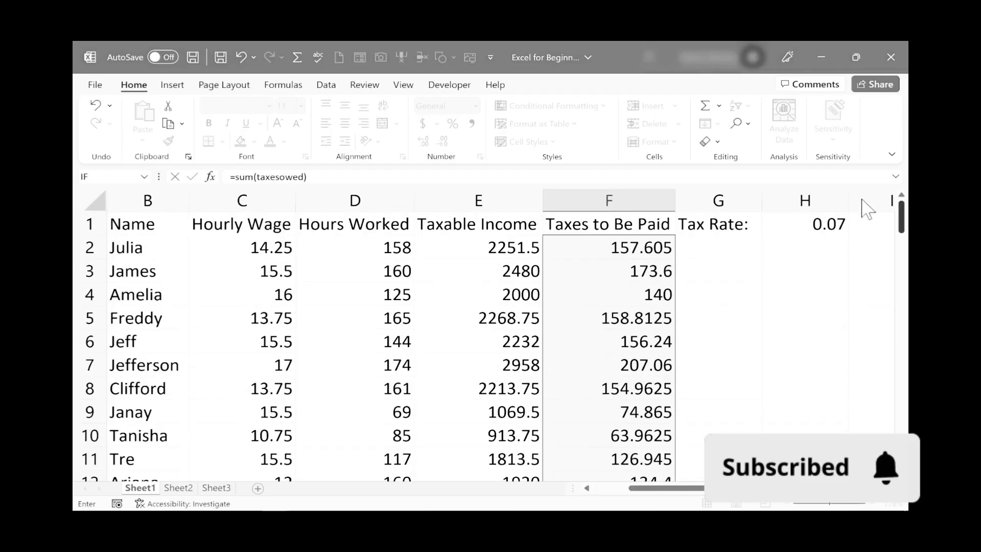
scroll(874, 307, down, 20)
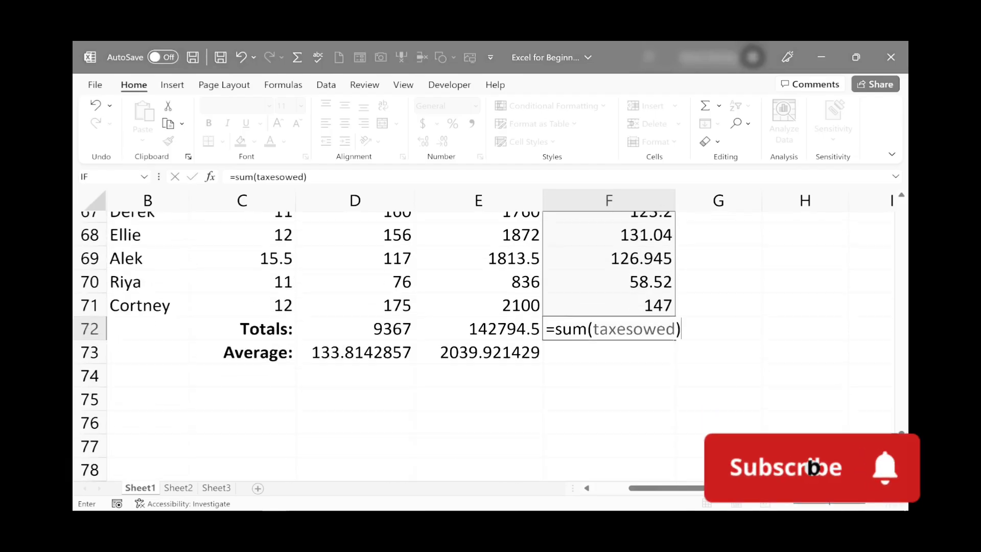
- Complete the TaxesOwed total in F72 and enter =average(taxesowed) in F73
key(Return)
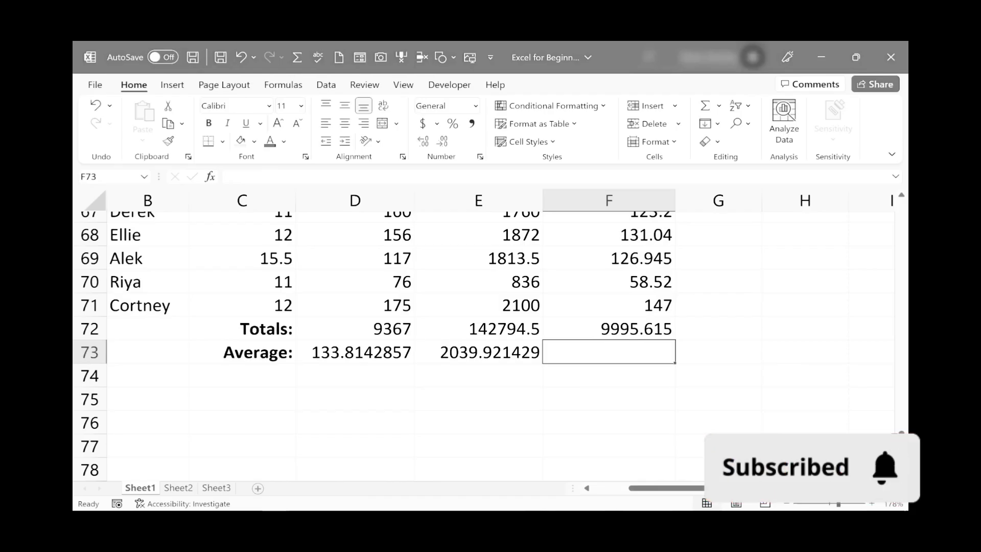
text(=a)
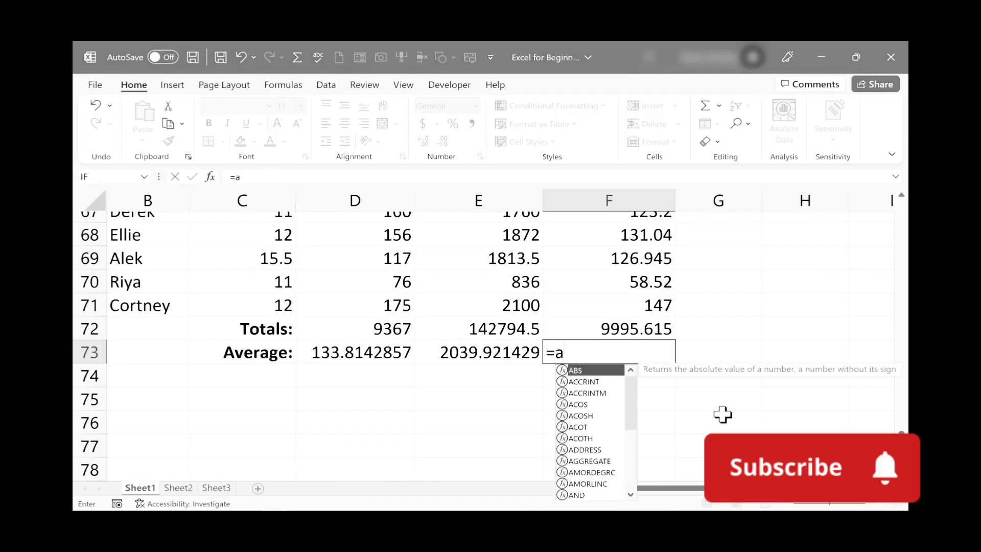
text(ver)
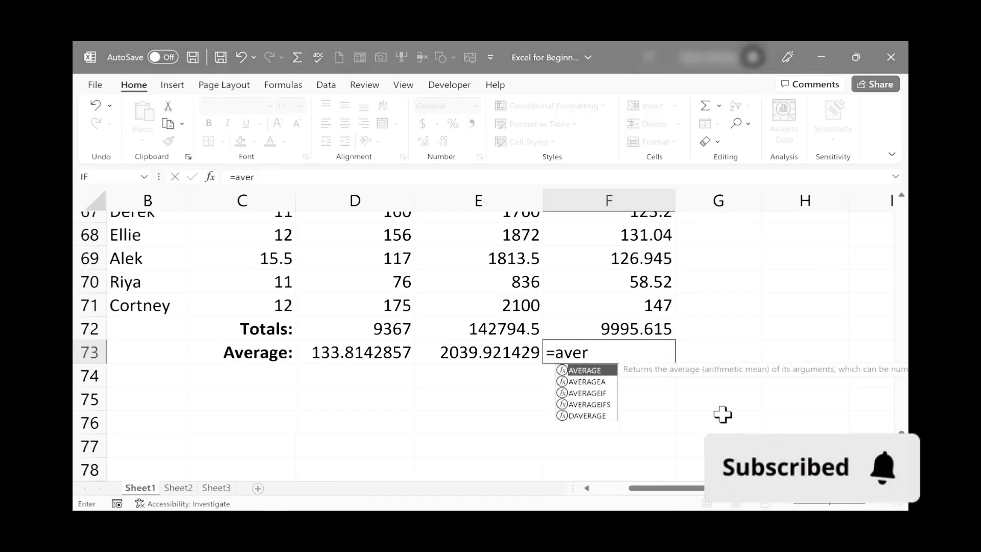
text(age(taxeso)
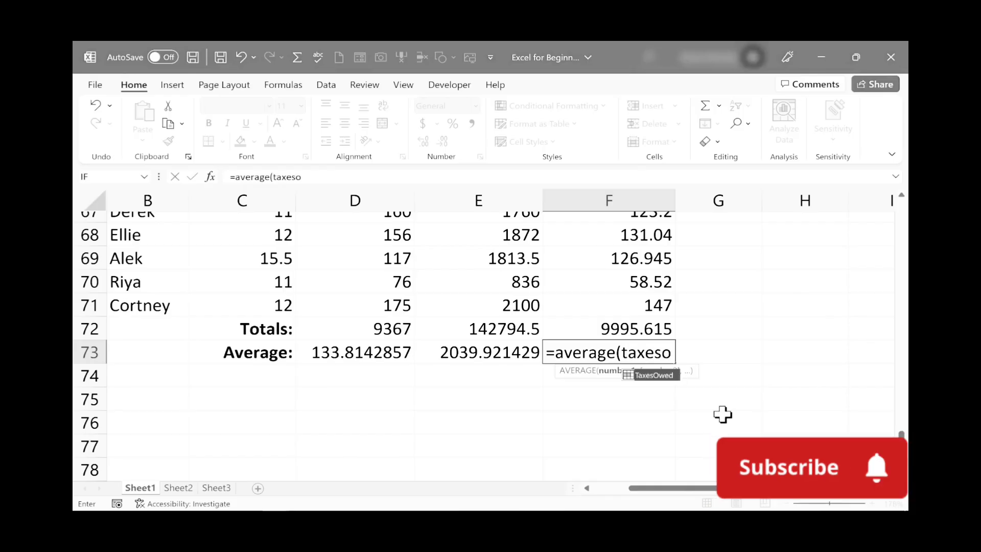
text(wed)
key(Return)
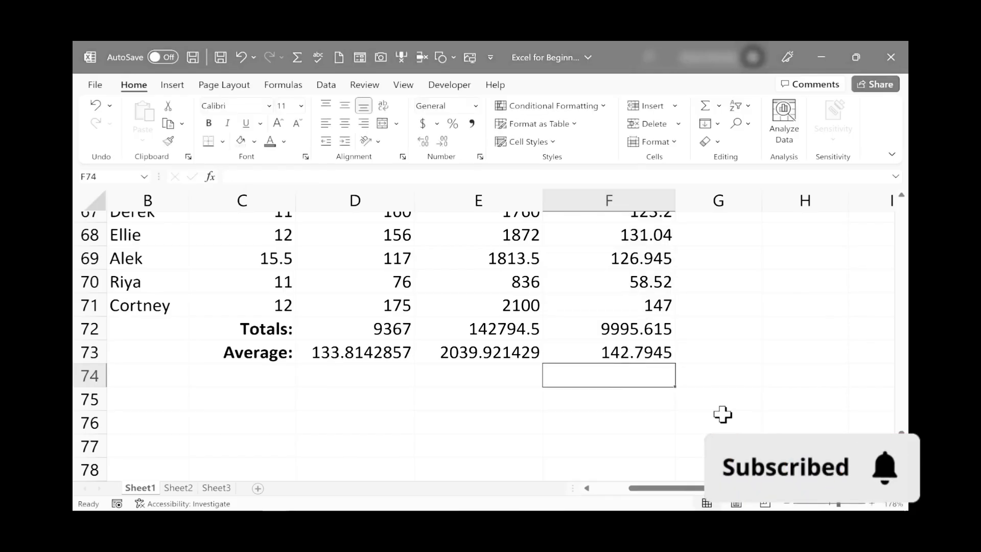
click(723, 414)
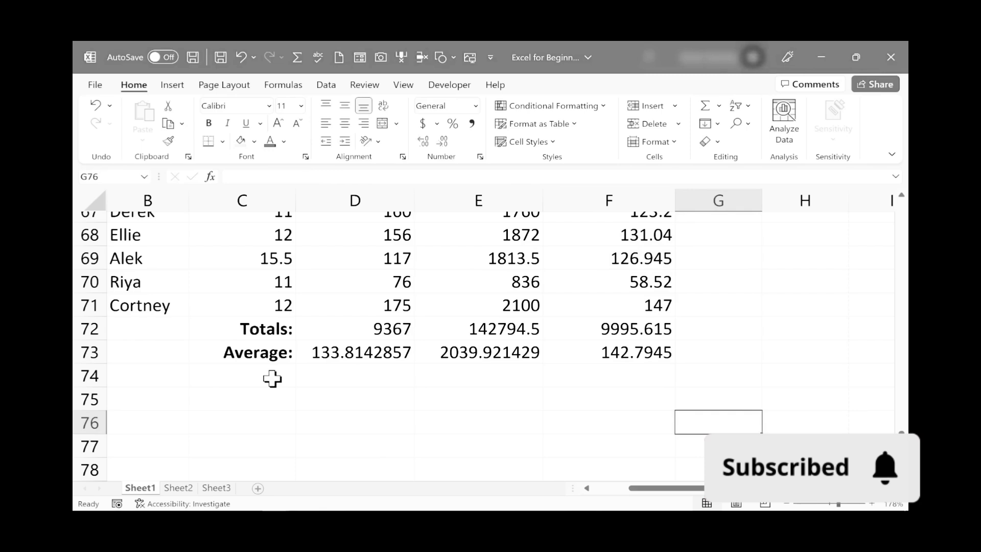
- Copy the formatted "Average:" label from C73 into C74, C75 and C76
click(253, 353)
key(ctrl+c)
click(245, 377)
key(ctrl+v)
click(254, 399)
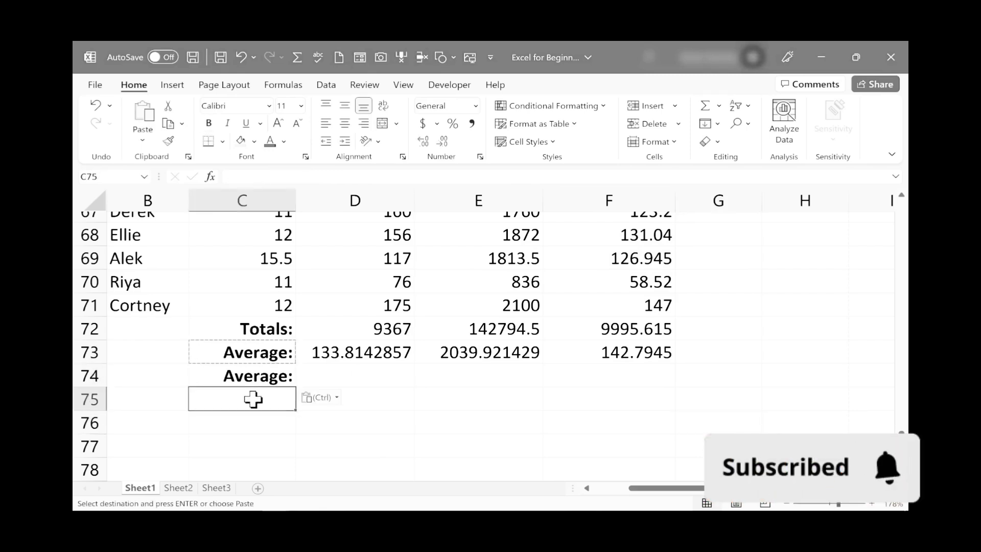
key(ctrl+v)
click(248, 428)
key(ctrl+v)
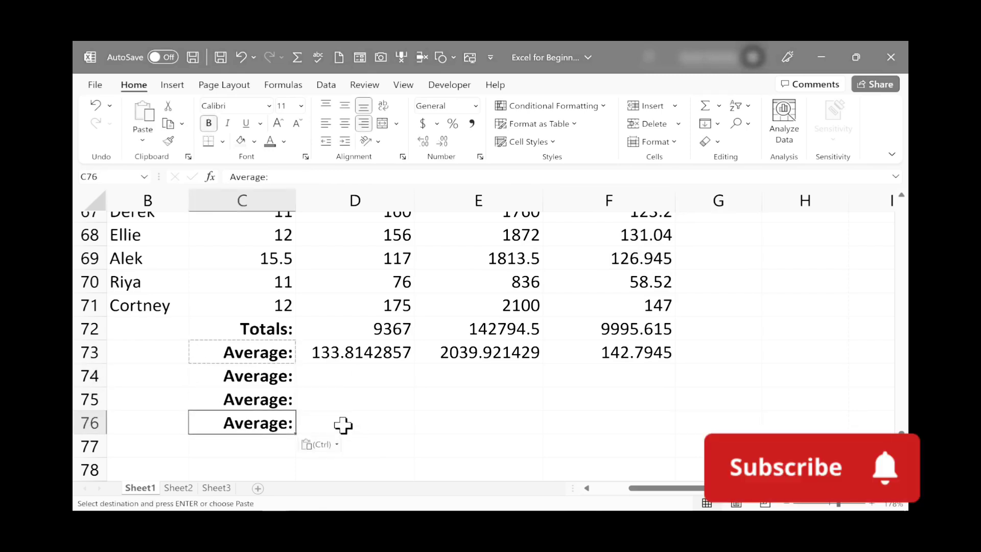
key(Escape)
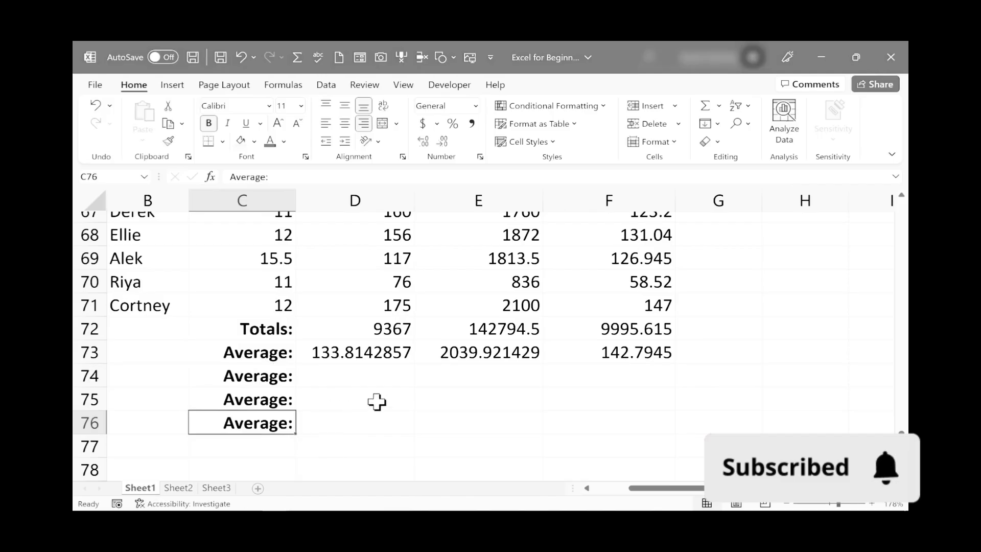
- Replace the copied labels in C74:C76 with "Highest:", "Lowest:" and "Number of Employees:"
click(265, 375)
text(Highest:)
key(Return)
text(Lowest:)
key(Return)
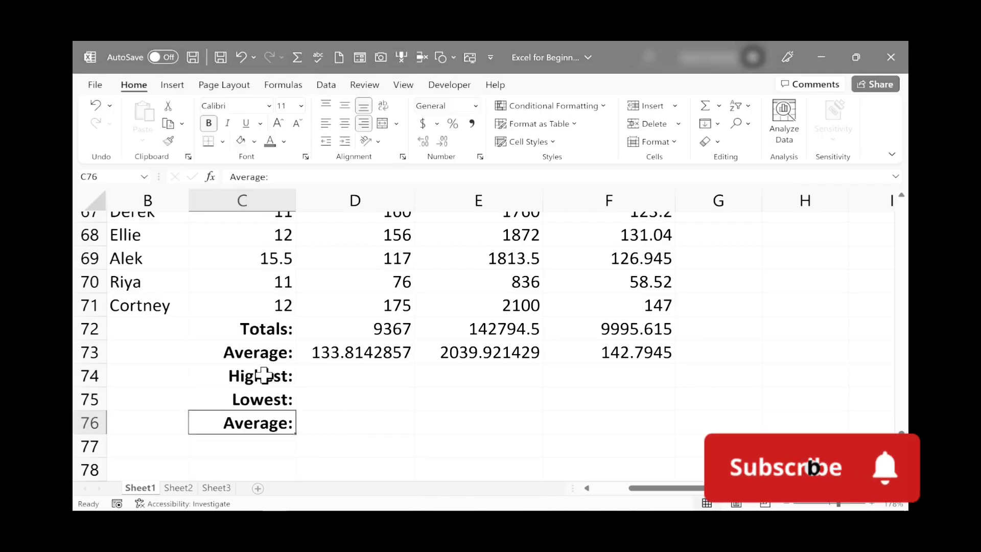
text(Number of Employees:)
click(305, 431)
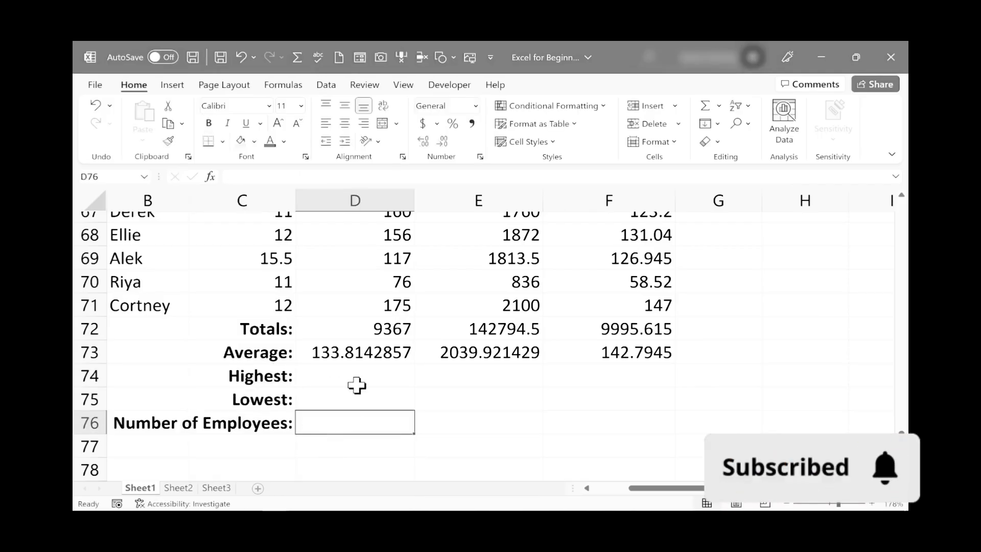
- Find the highest Hours Worked value in D74 with =max(d2:d71)
scroll(880, 241, up, 12)
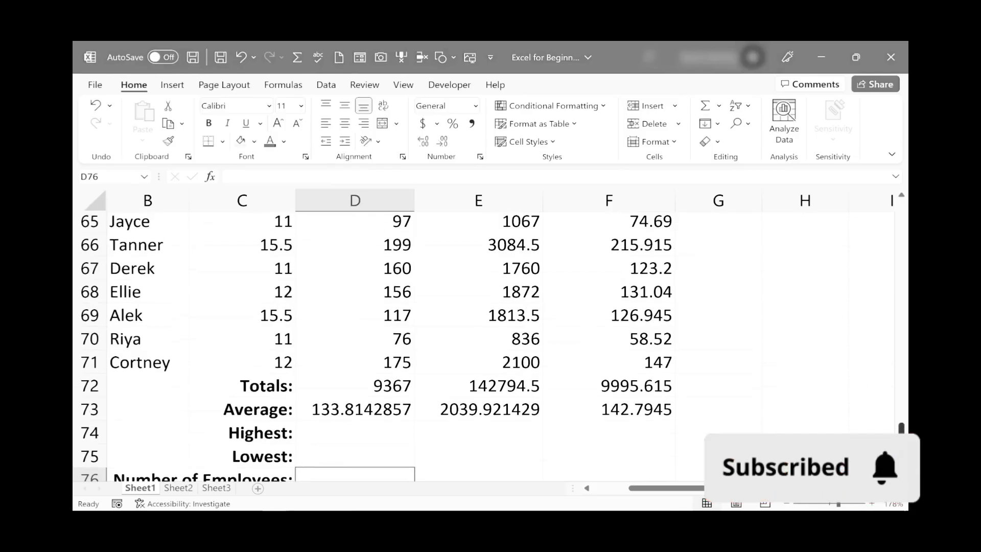
scroll(880, 241, up, 10)
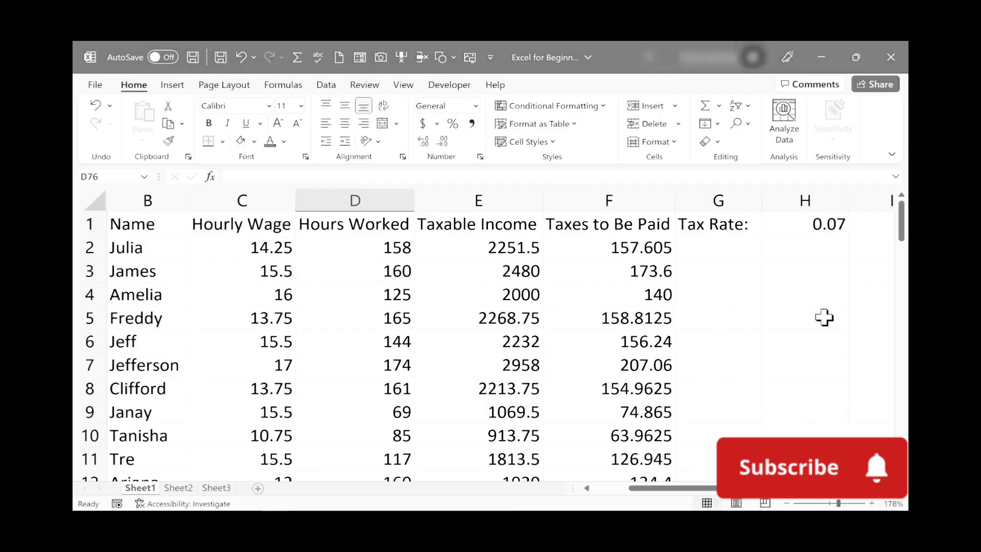
drag(901, 225, 901, 480)
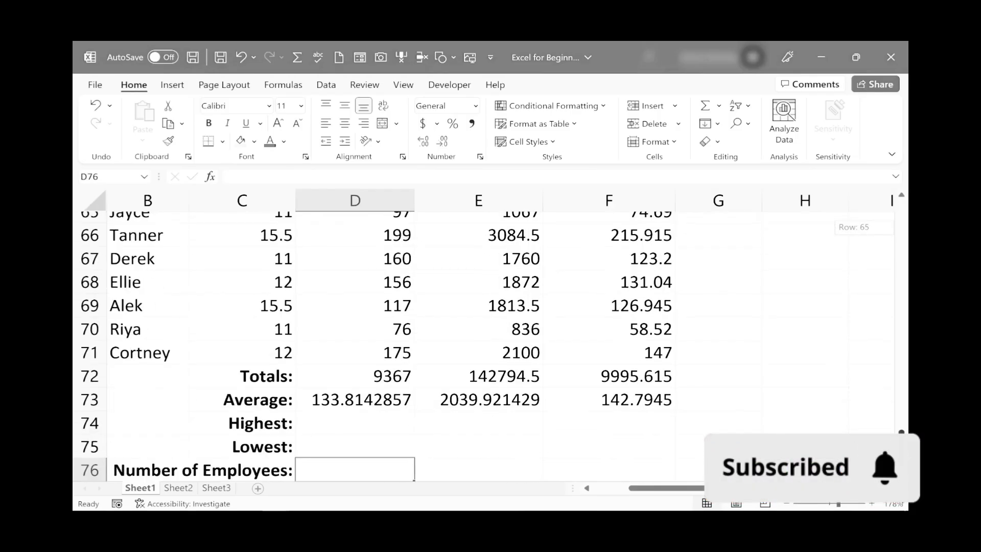
click(373, 417)
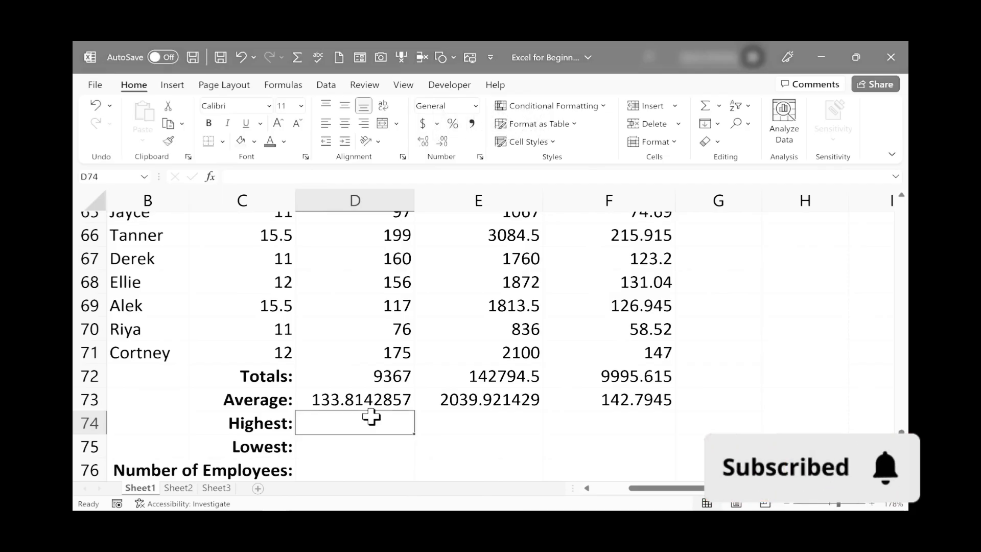
text(=max()
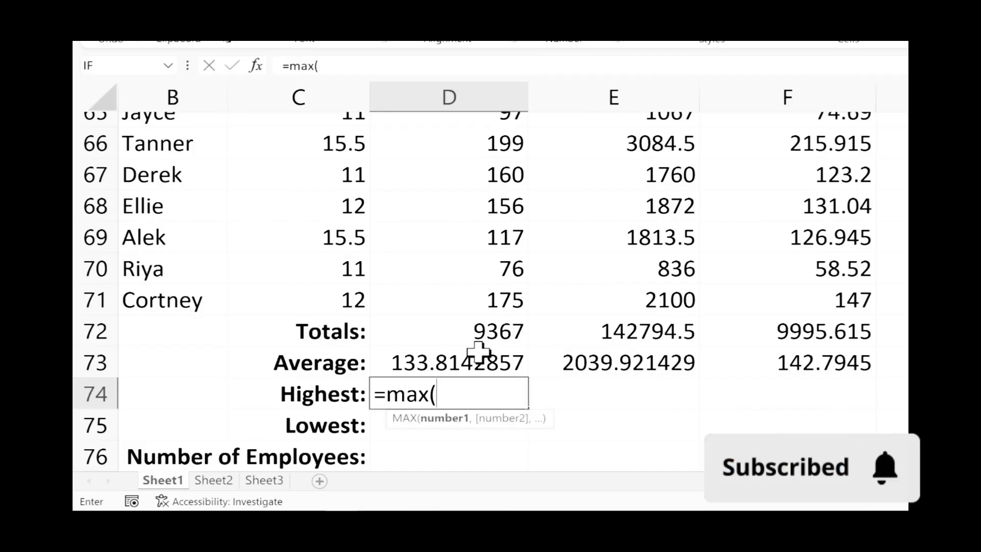
text(d2)
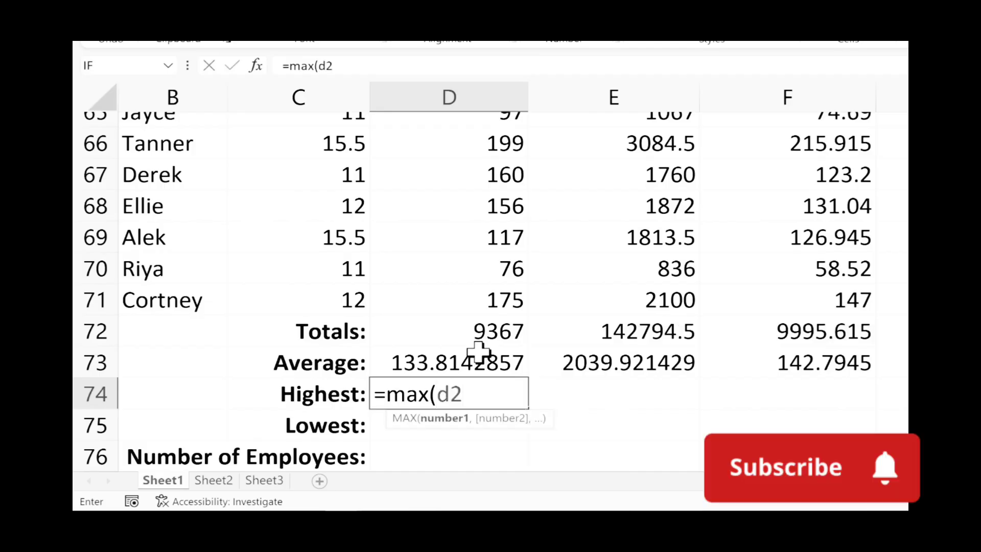
text(:d71)
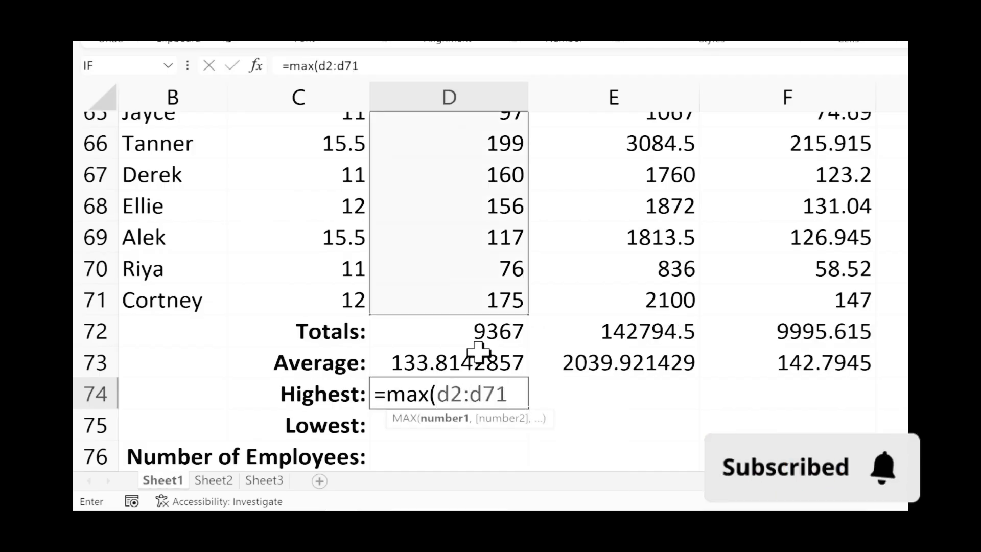
text())
key(Return)
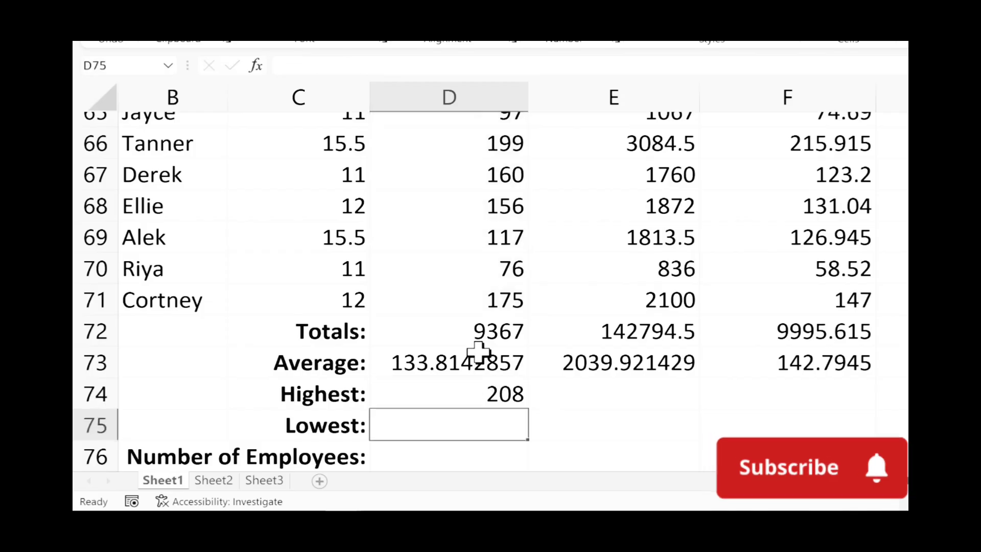
- Fill the D74 MAX formula across to F74 and check the results against the columns above
click(518, 404)
drag(528, 407, 833, 407)
click(783, 400)
scroll(657, 422, up, 2)
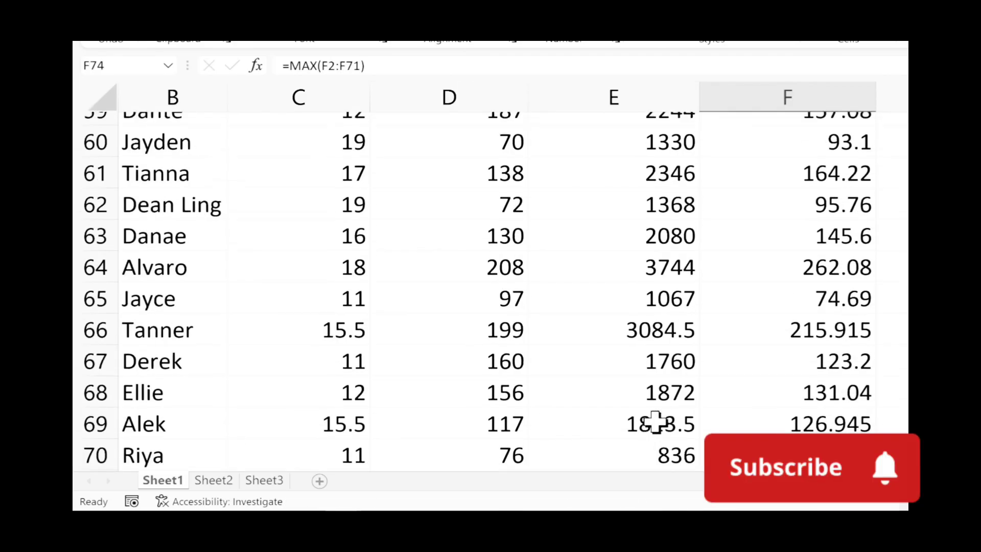
scroll(651, 401, down, 2)
click(652, 397)
click(849, 398)
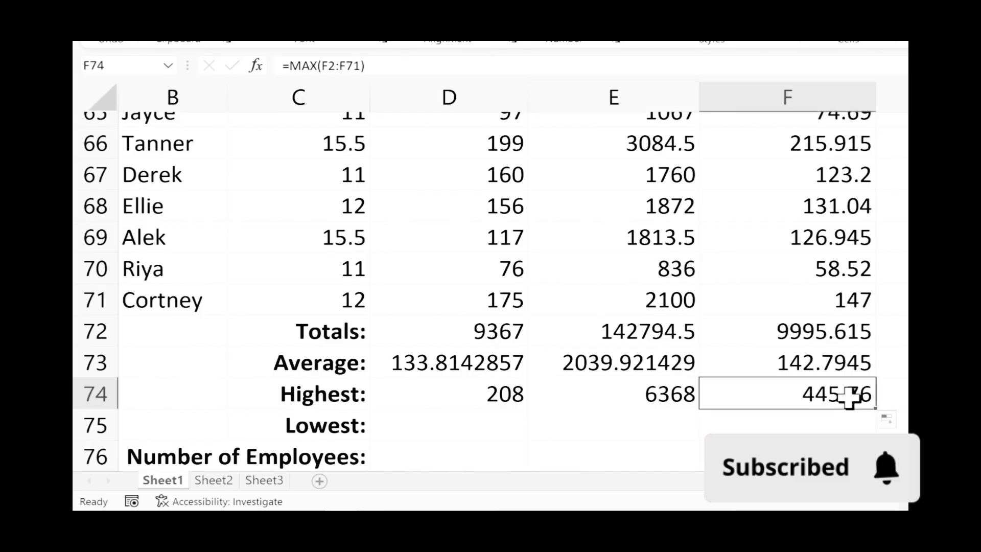
- Find the lowest Hours Worked value in D75 with =min(d2:d71) and fill the formula across to F75
scroll(679, 400, down, 1)
click(490, 335)
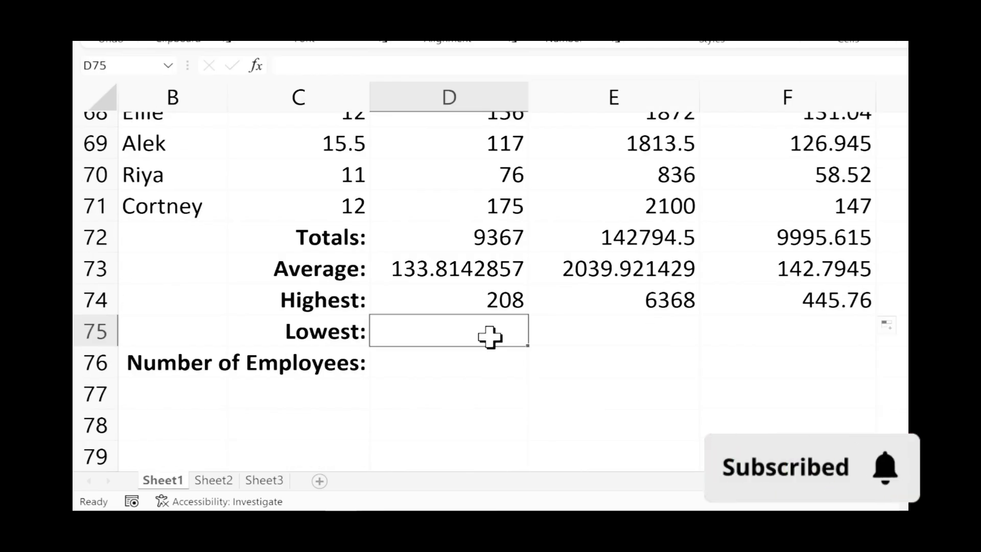
text(=)
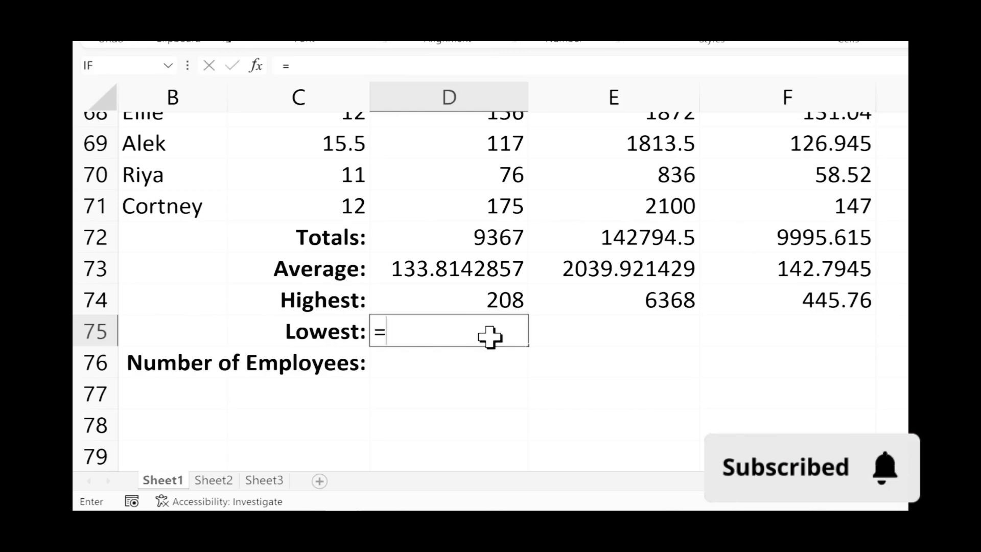
text(min)
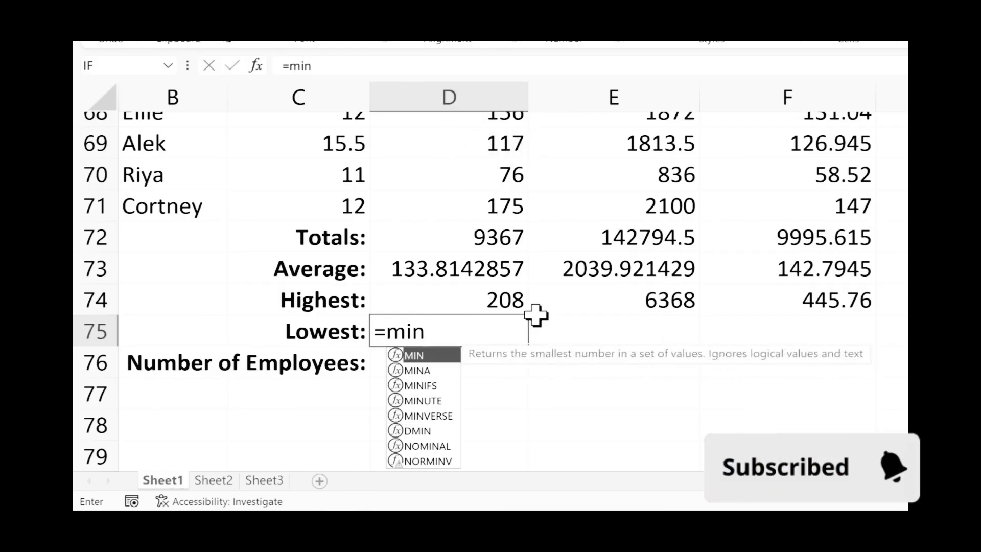
text((d)
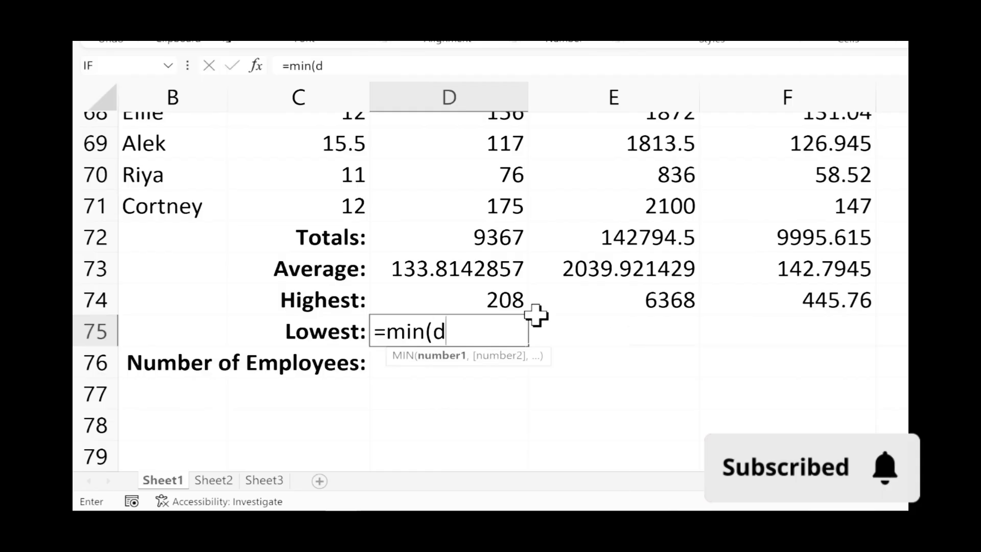
text(2:d7)
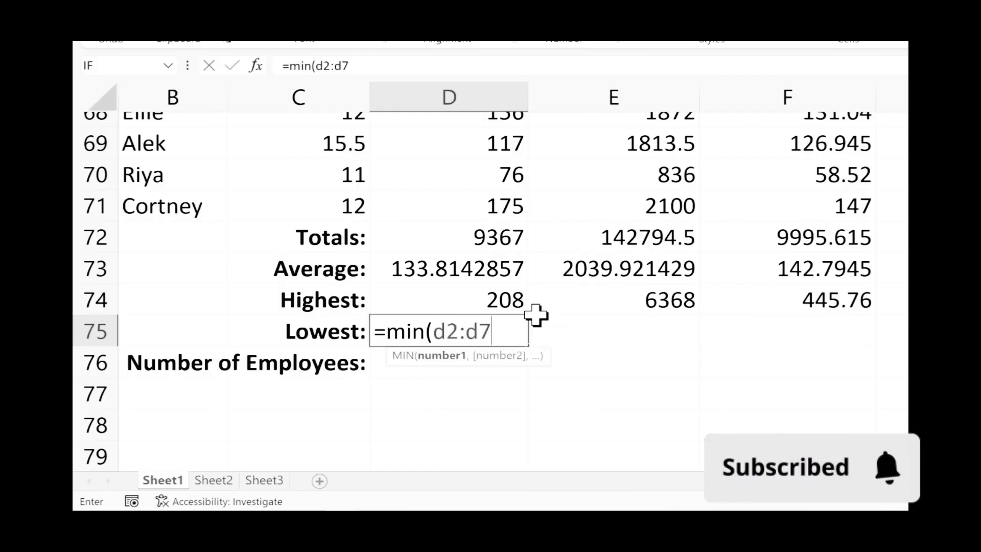
text(1)
key(Return)
click(524, 337)
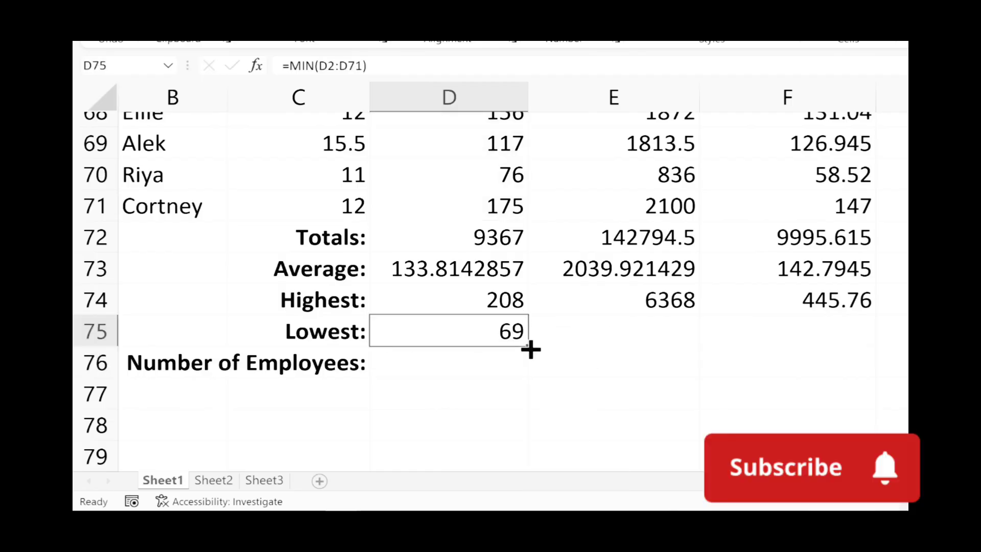
drag(531, 349, 864, 363)
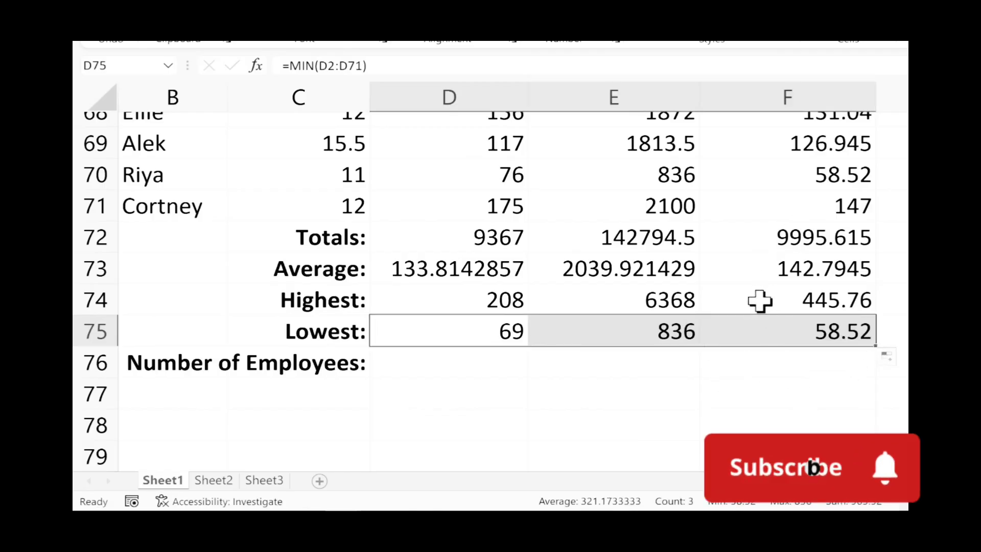
- Count the employees in D76 with =count(d2:d71)
click(459, 366)
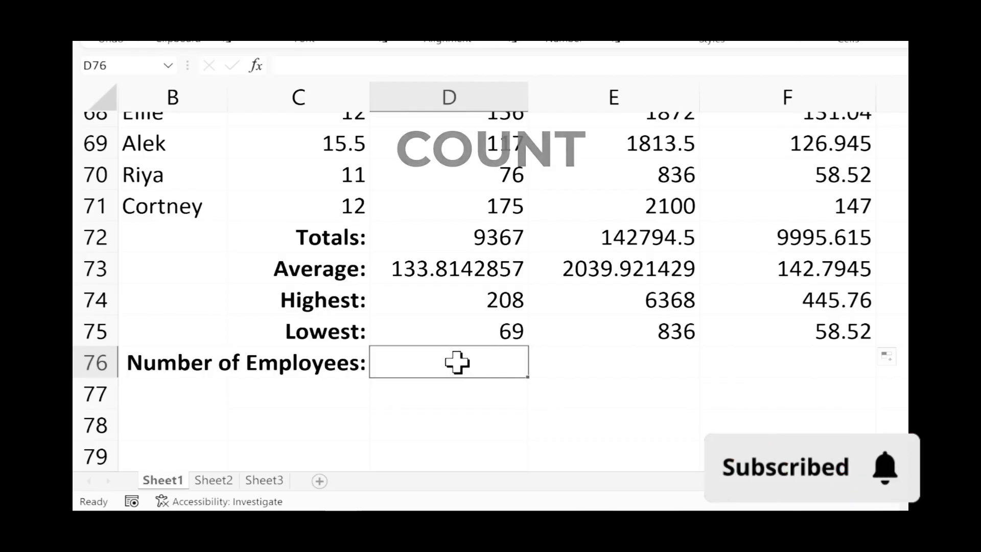
scroll(210, 198, left, 2)
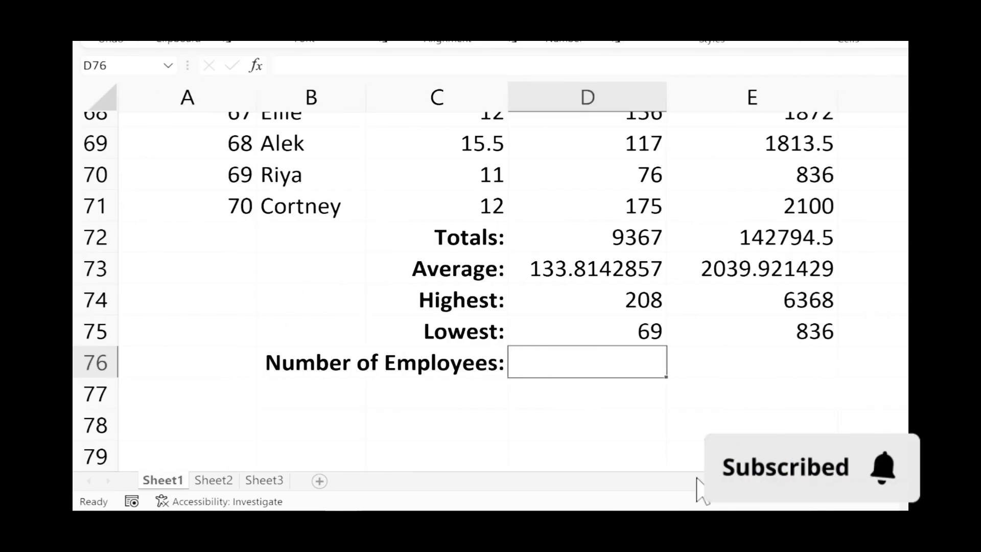
scroll(228, 210, right, 2)
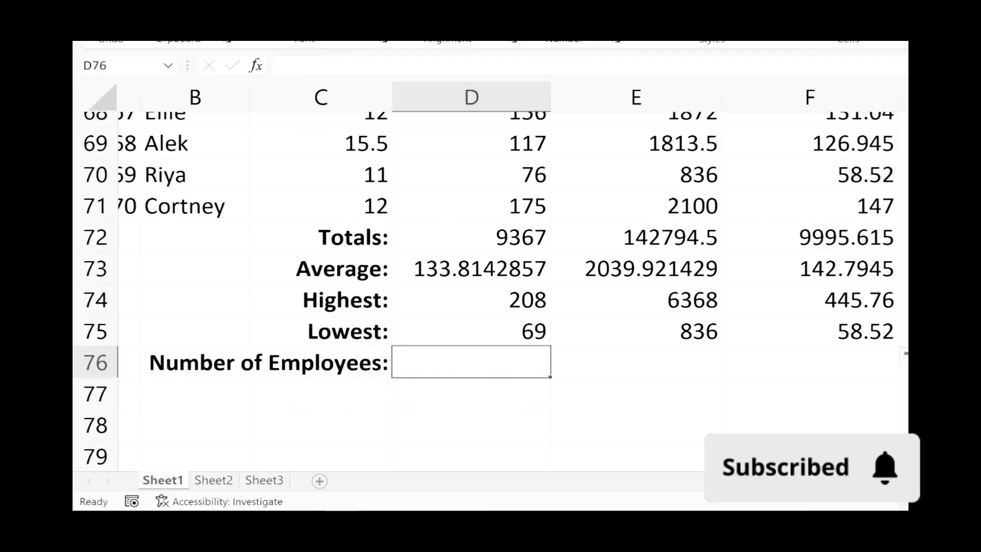
text(=coun)
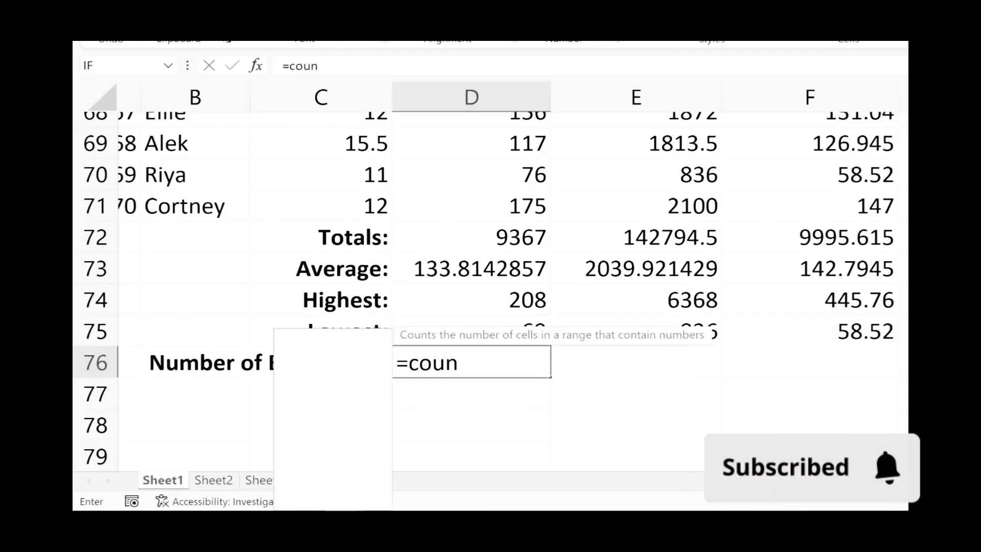
text(t)
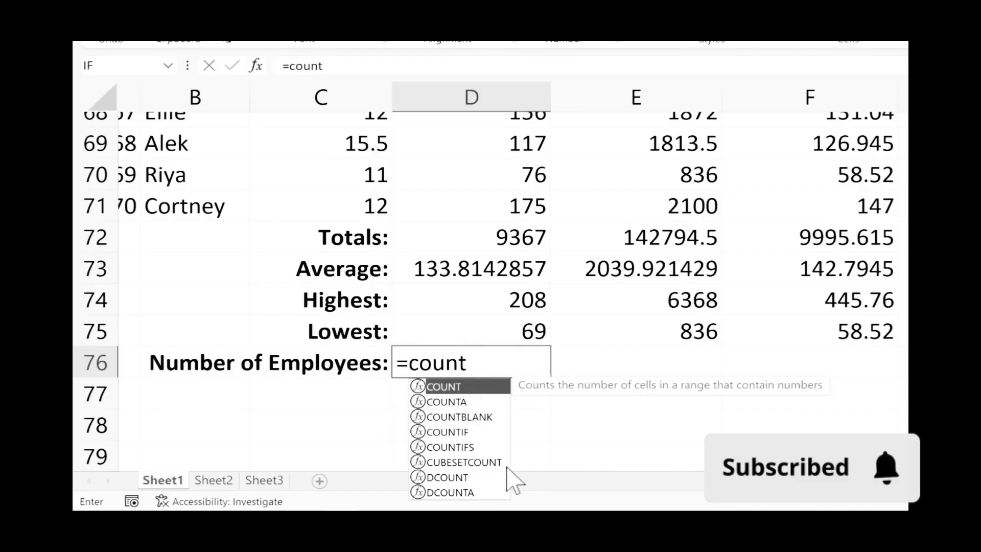
click(494, 371)
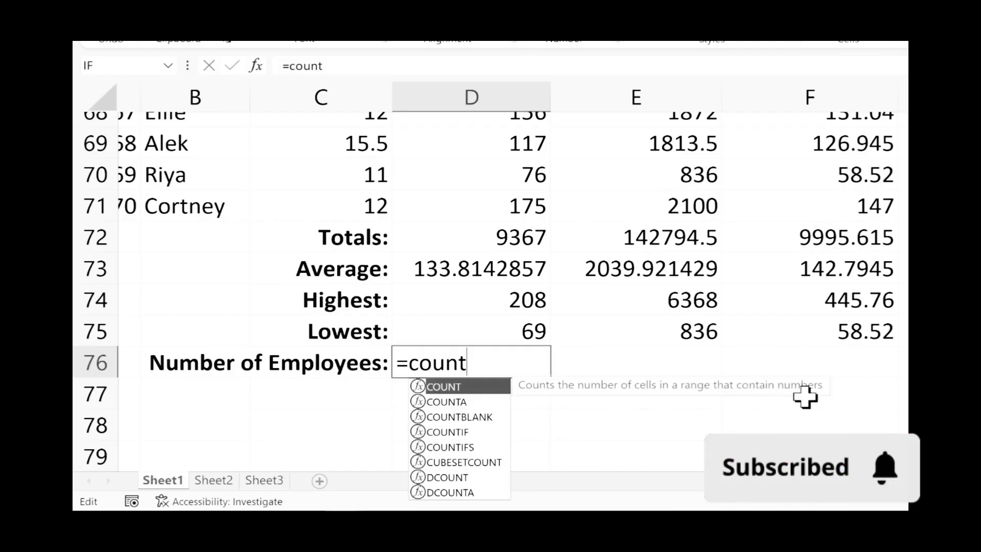
text(()
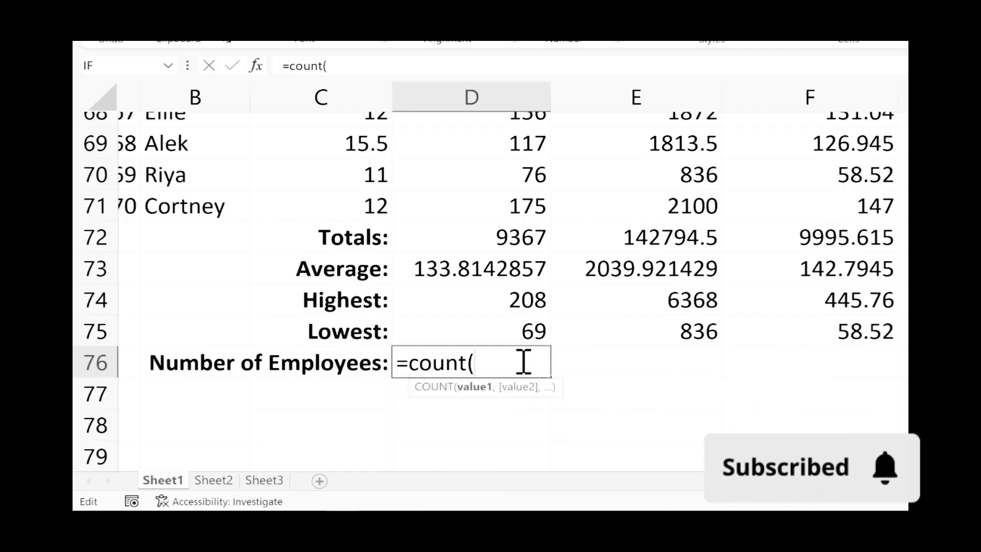
text(d2:d)
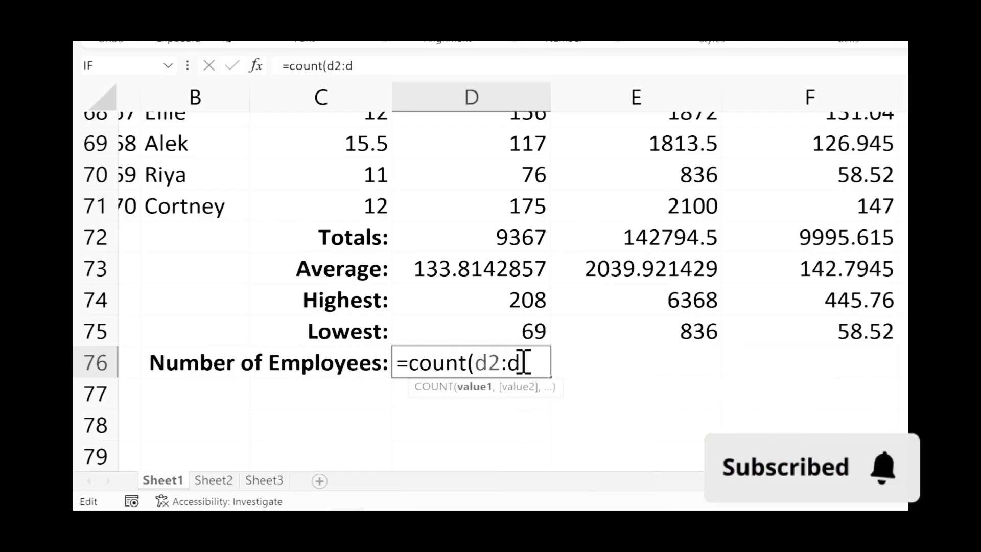
text(71))
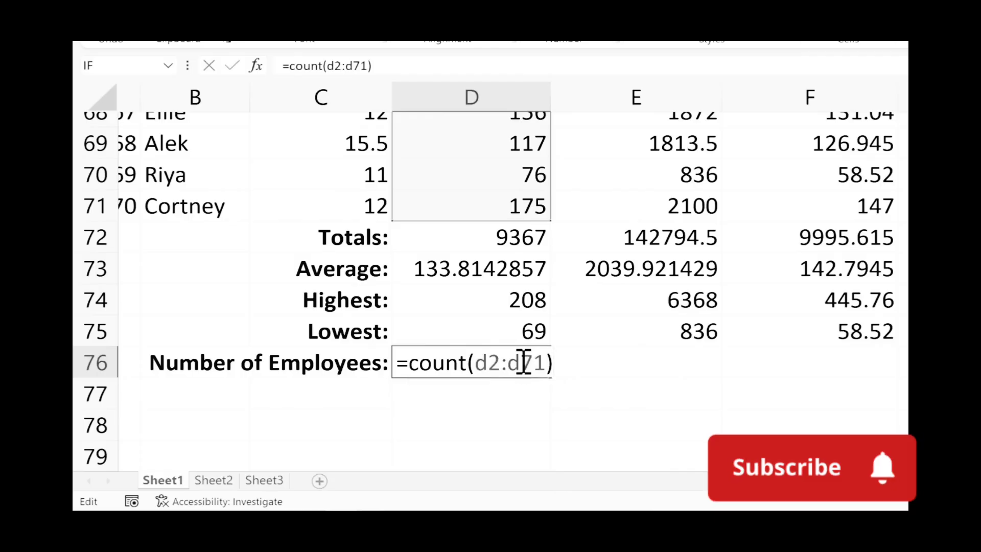
key(Return)
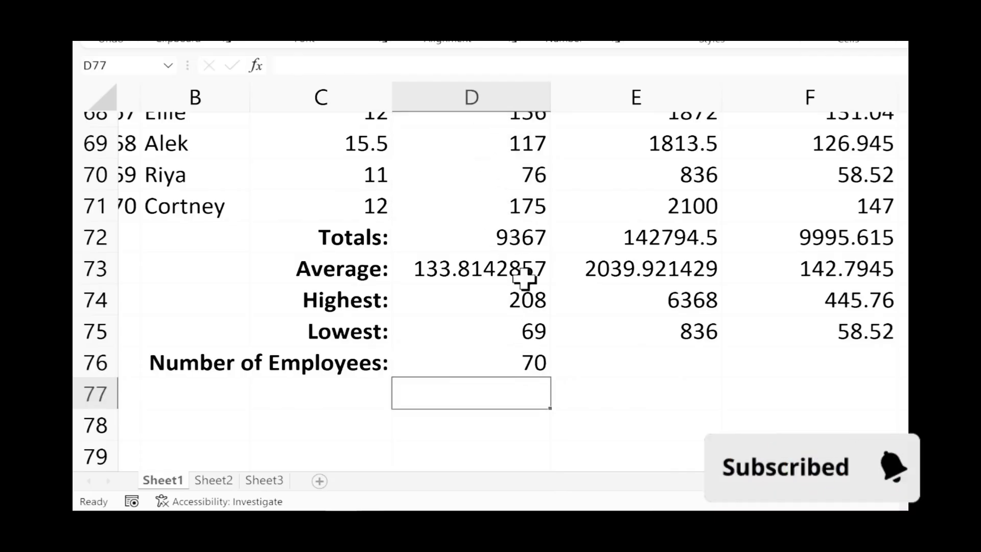
- Fill the D76 COUNT formula across to F76
click(548, 375)
drag(555, 378, 896, 388)
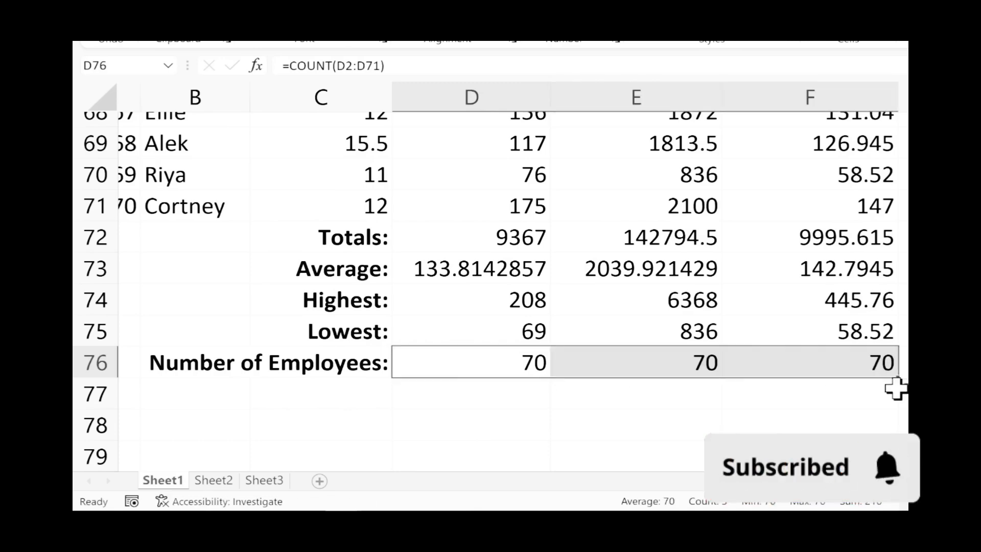
click(838, 383)
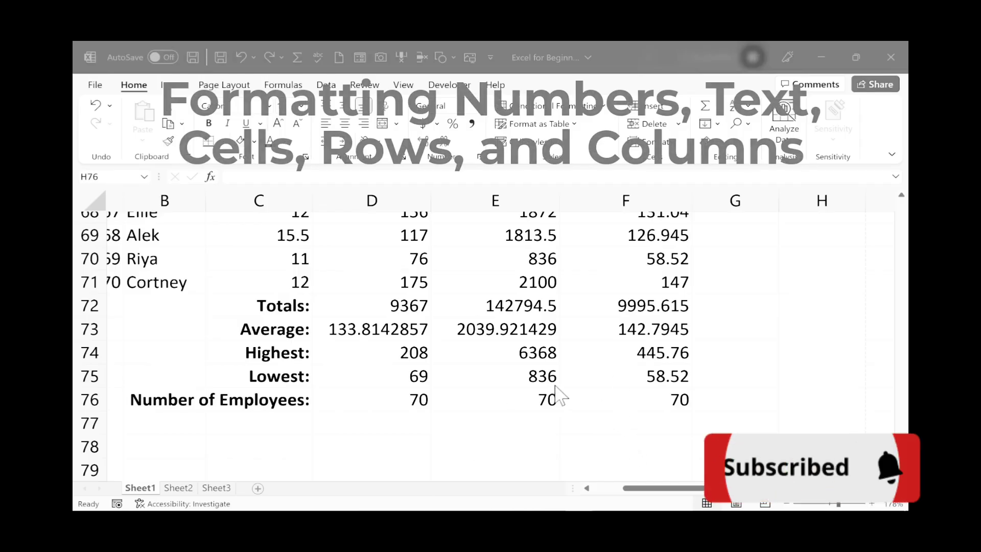
- Format the whole Hourly Wage column (C) with the Currency number format
scroll(625, 385, up, 20)
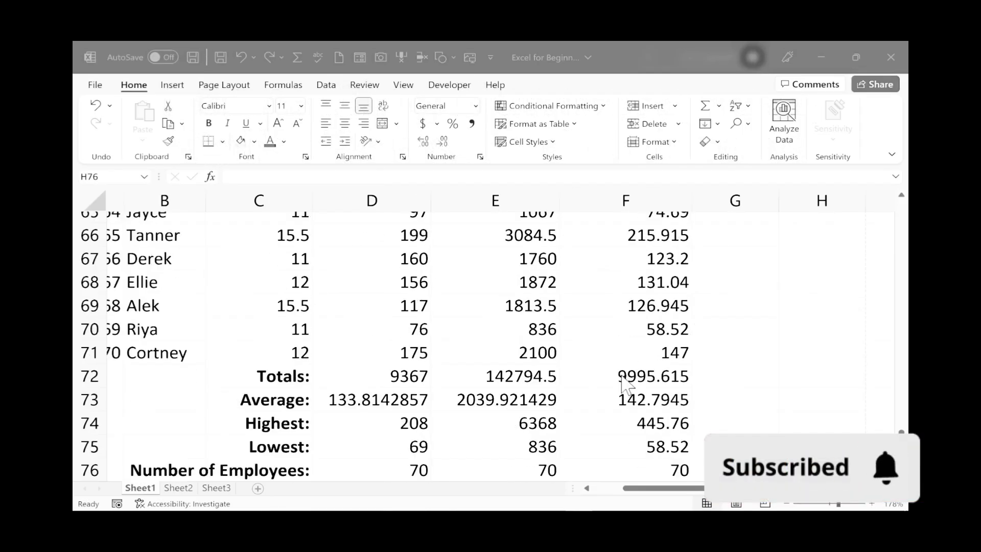
scroll(625, 384, up, 20)
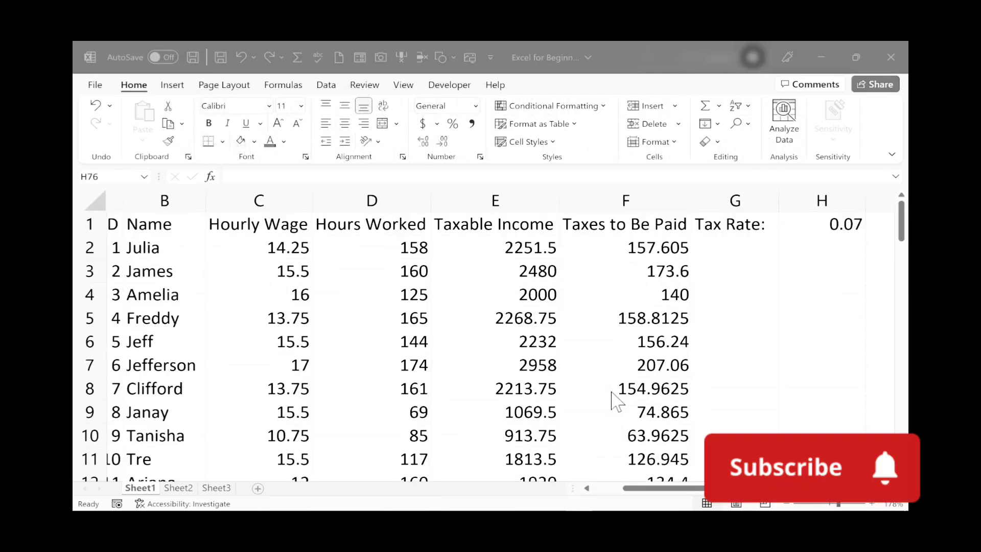
click(280, 247)
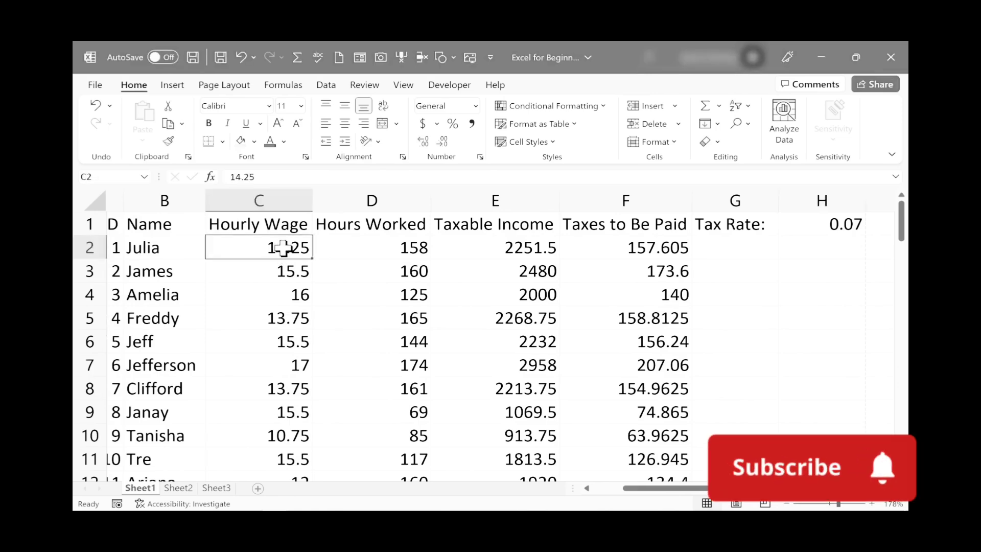
click(495, 250)
click(388, 248)
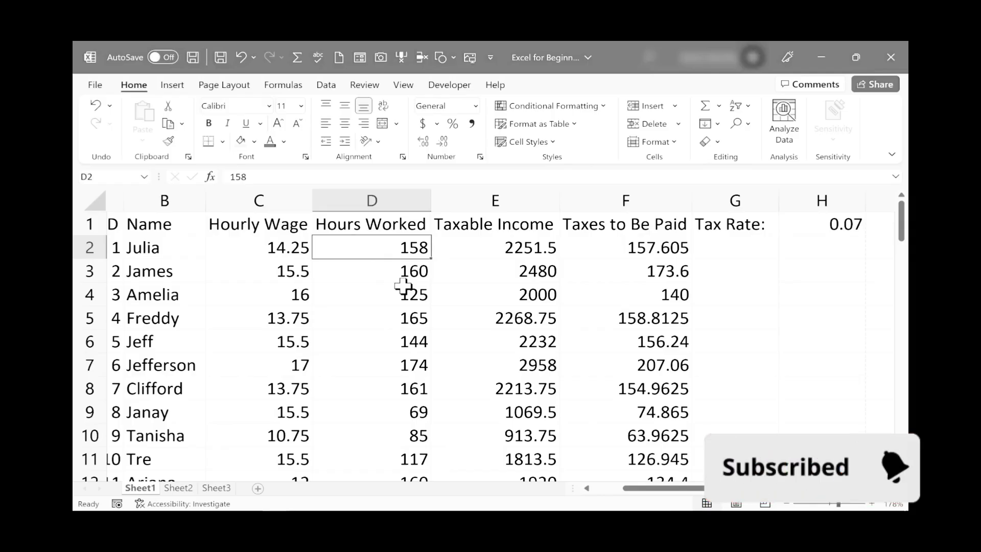
scroll(490, 347, left, 2)
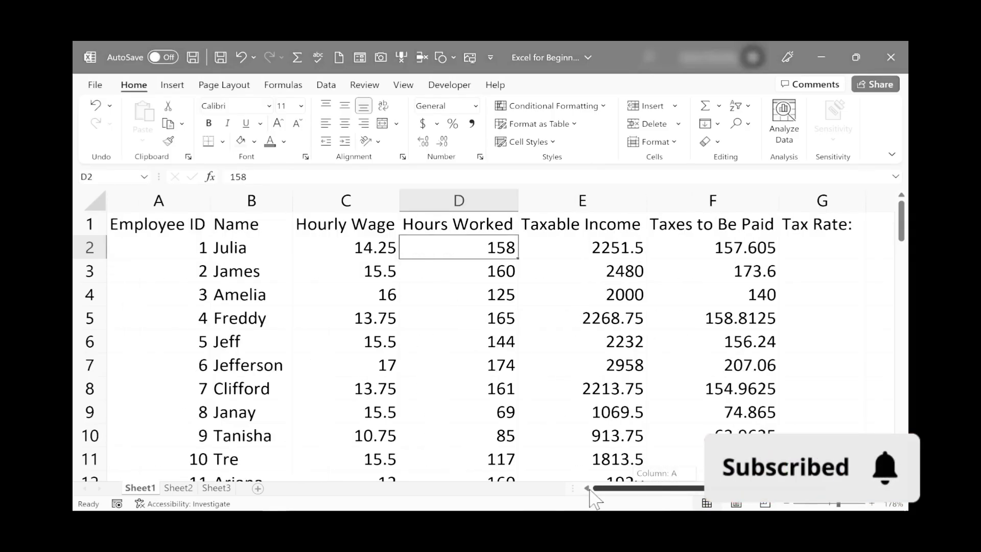
click(354, 199)
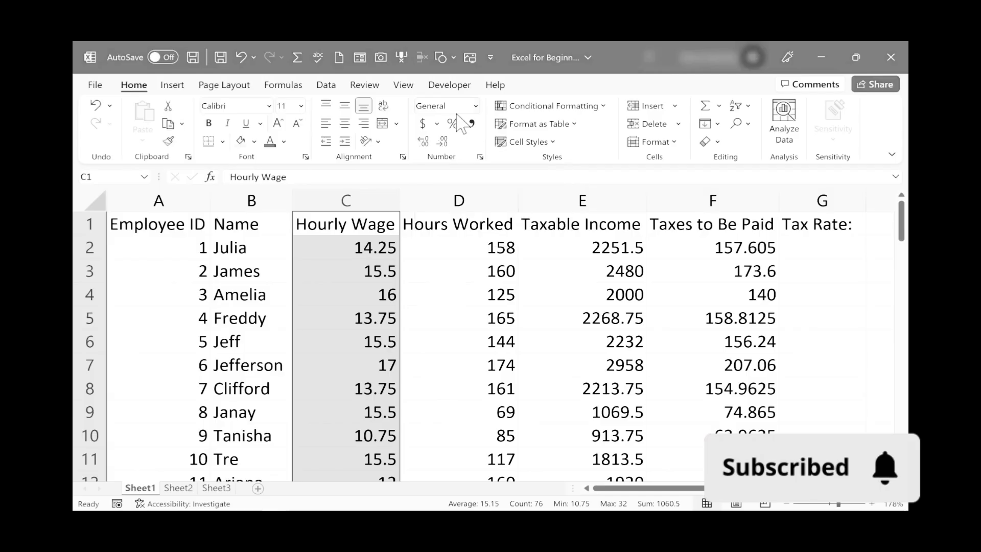
click(476, 107)
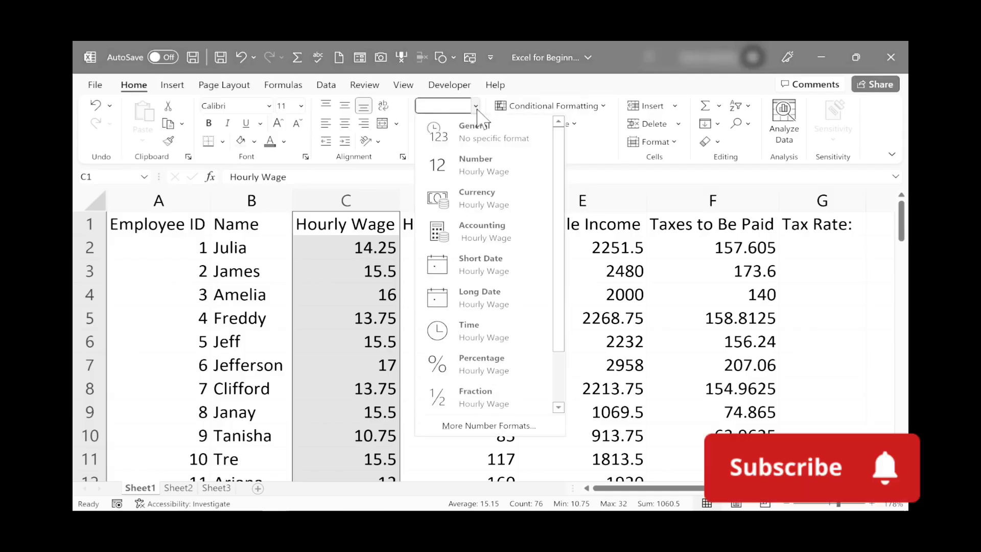
click(483, 199)
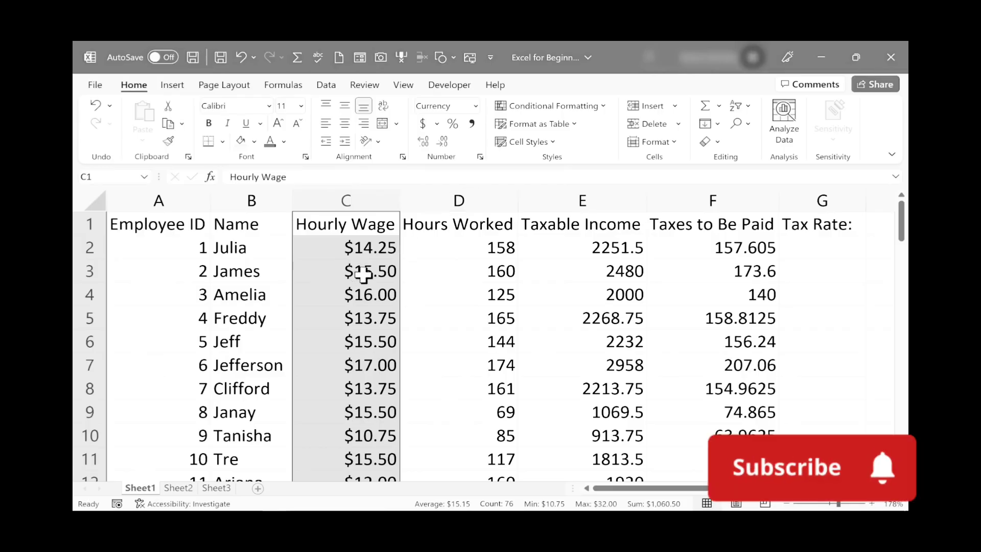
click(387, 274)
click(473, 266)
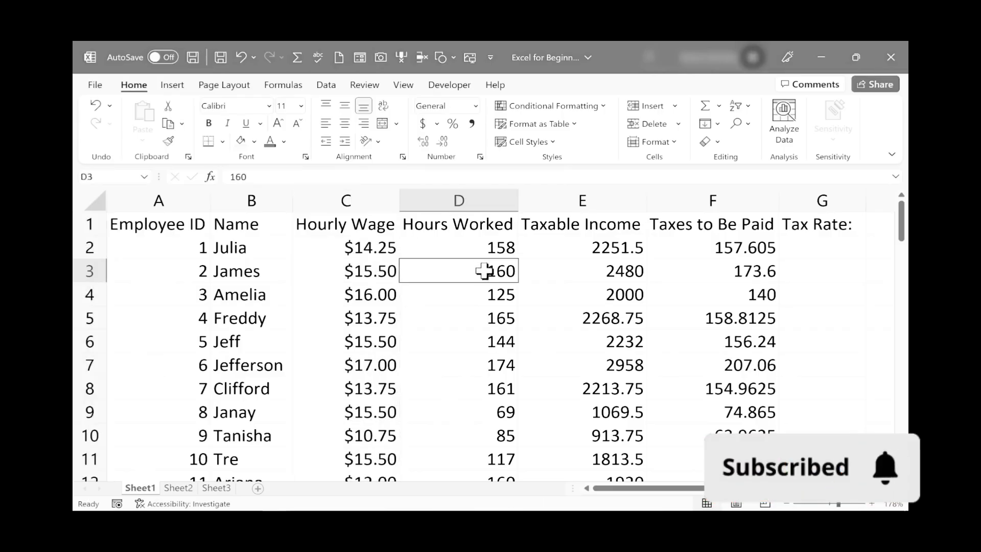
- Format the Taxable Income column (E) with the Accounting number format and compare its values with the Currency-formatted wages
click(593, 232)
key(ctrl+shift+Down)
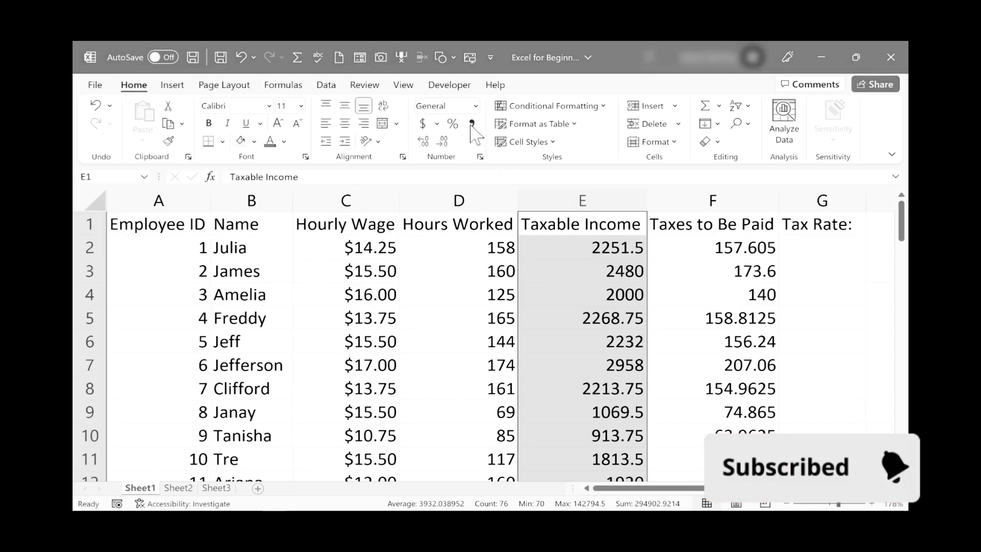
click(475, 106)
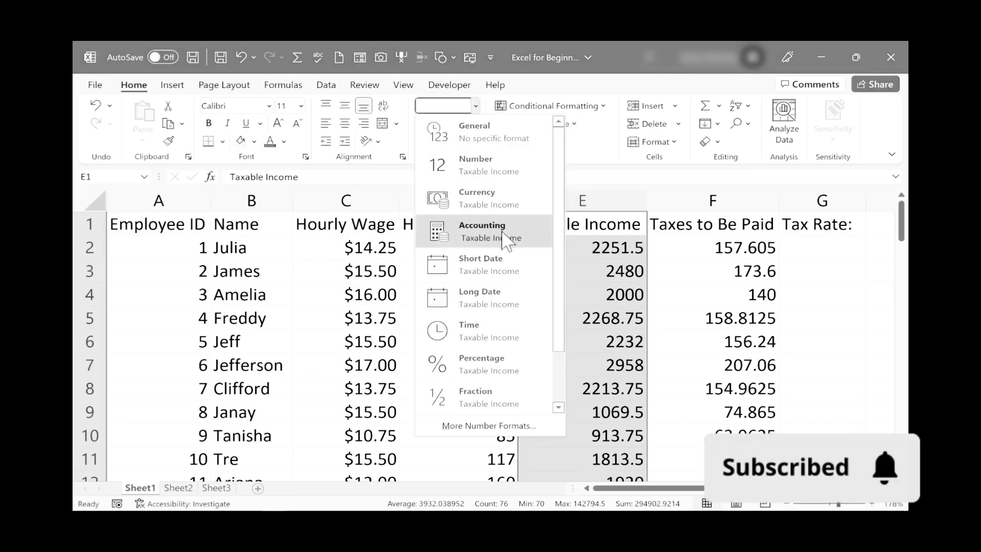
click(524, 249)
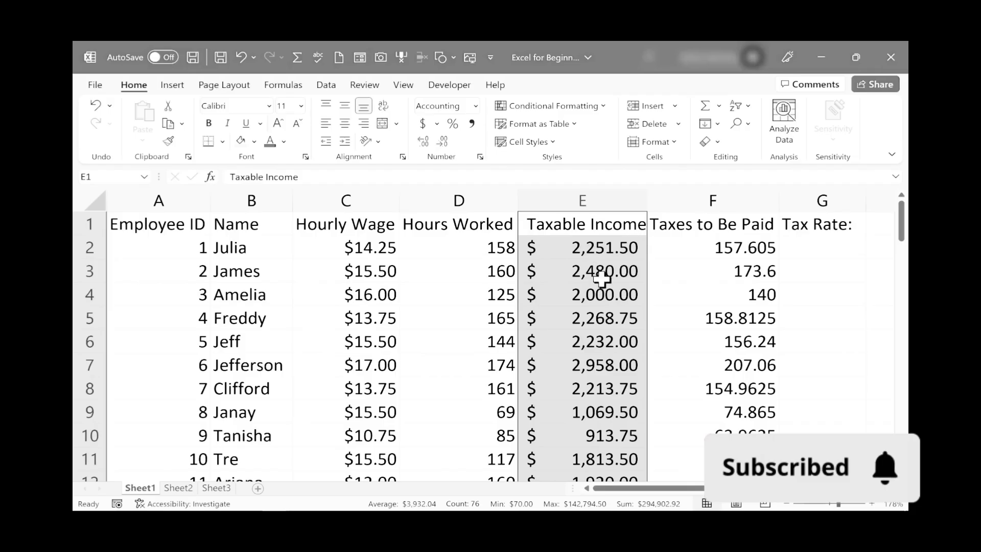
click(602, 278)
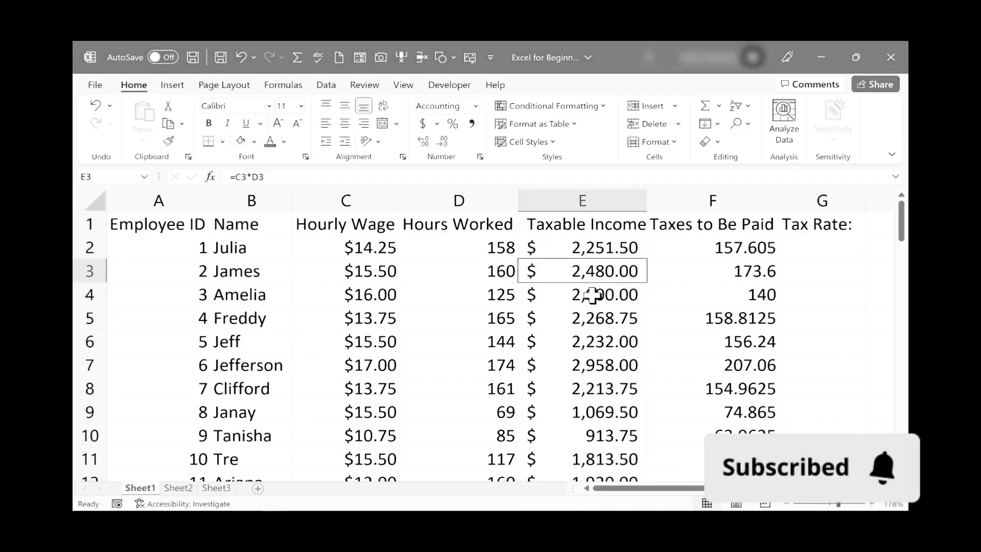
click(563, 249)
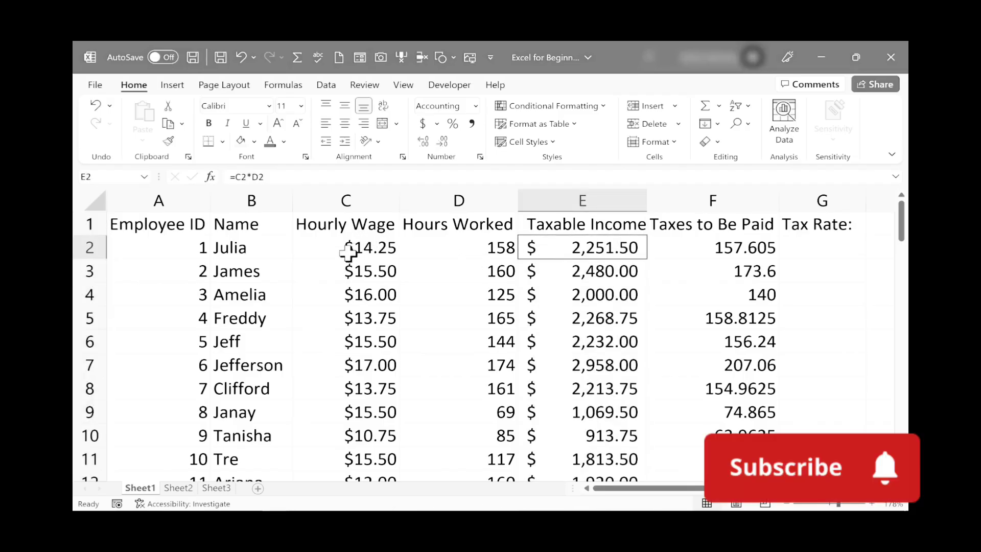
key(Down)
key(Down)
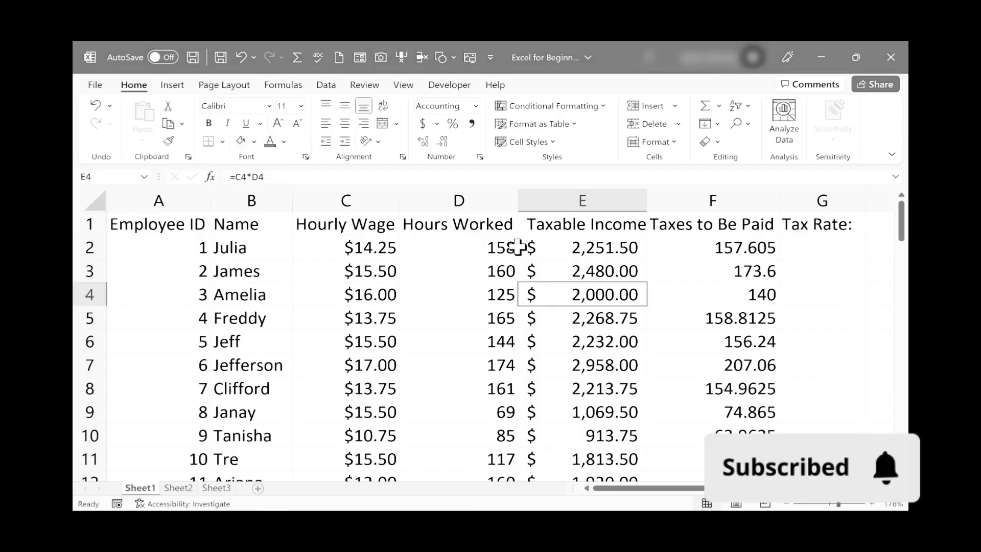
click(588, 255)
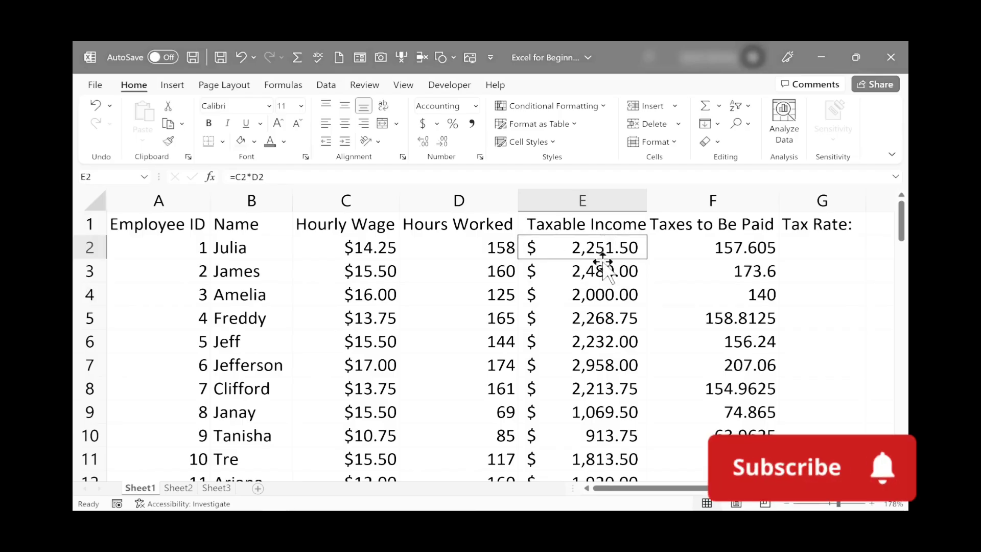
- Format the Taxes to Be Paid column (F) as Accounting and review the other available number formats
click(720, 203)
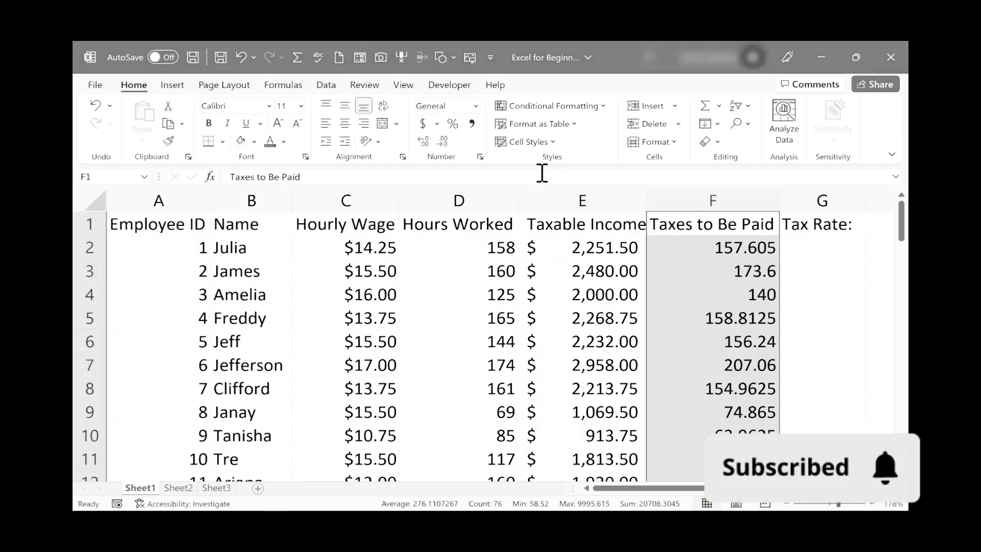
click(476, 108)
click(465, 225)
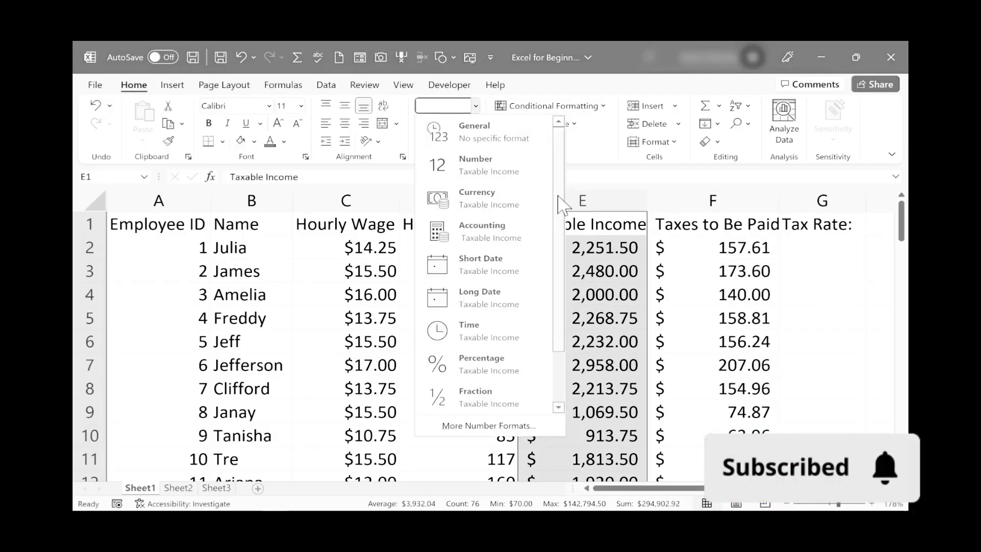
scroll(561, 205, down, 2)
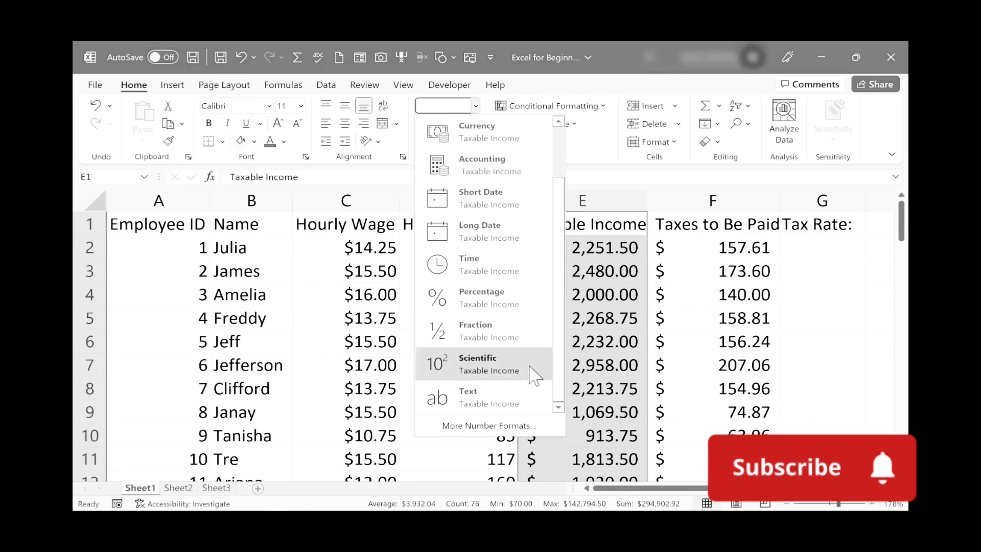
scroll(560, 169, up, 2)
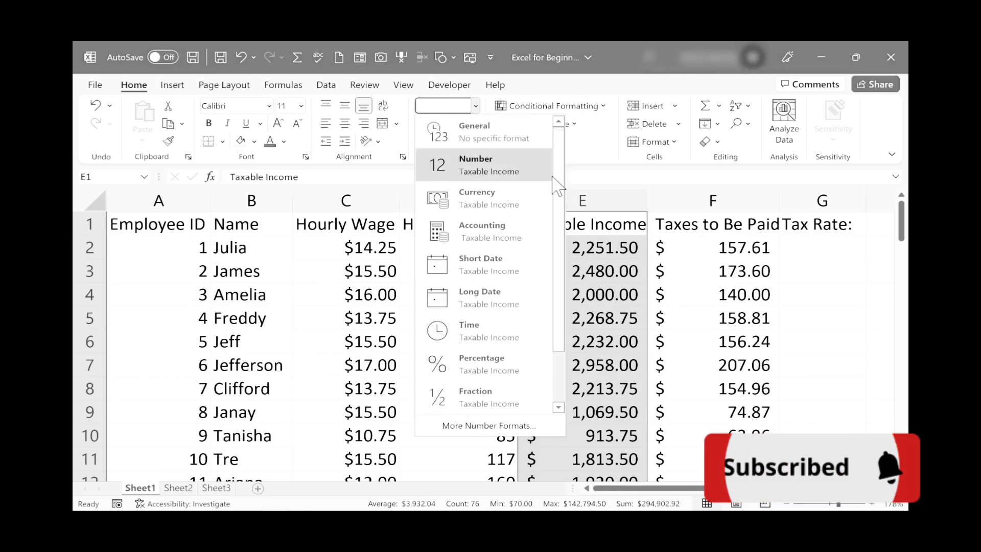
- Format the whole Name column (B) with the Text number format
click(252, 200)
click(476, 106)
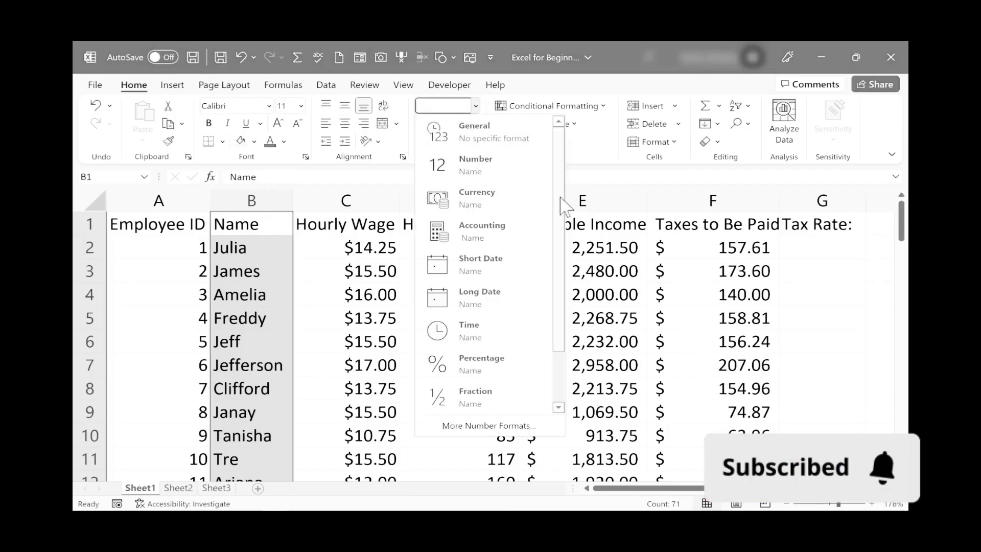
scroll(557, 201, down, 2)
click(480, 399)
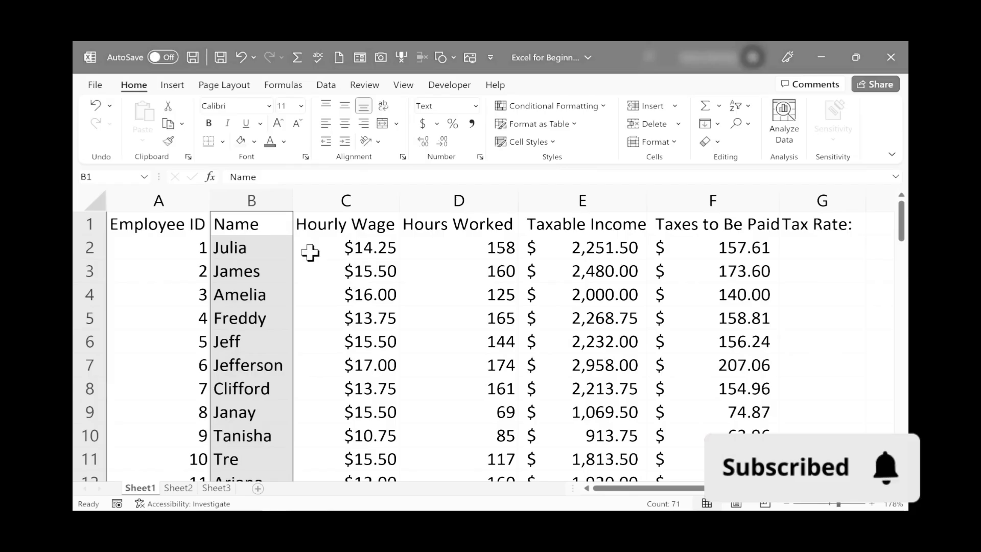
click(251, 273)
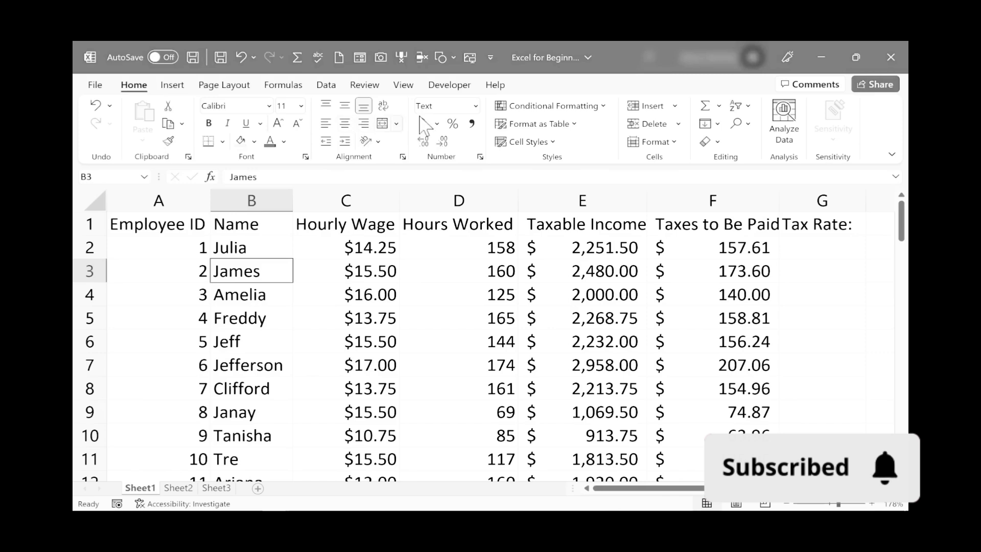
- Examine the Custom, Scientific, Time and Date categories in the full number format settings for cell B3
click(476, 106)
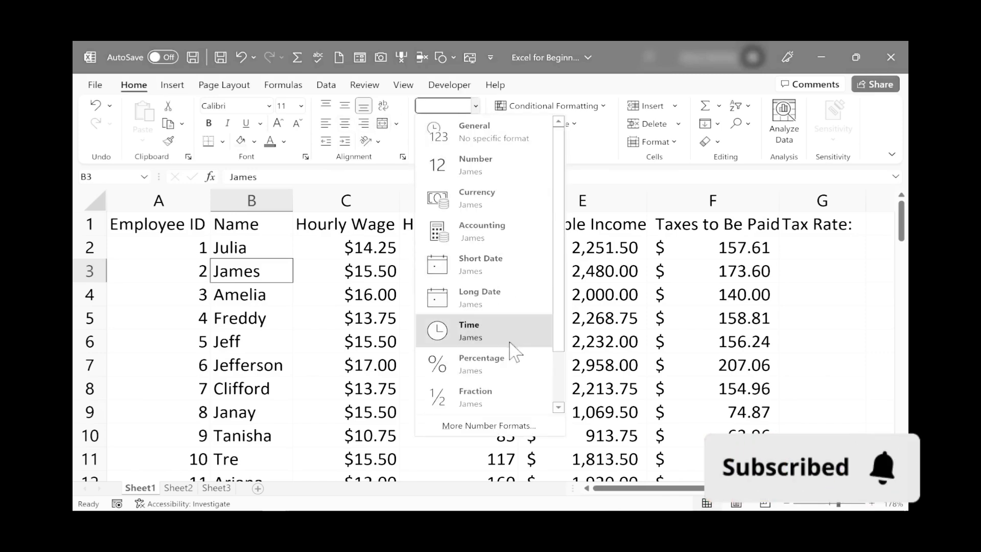
click(517, 425)
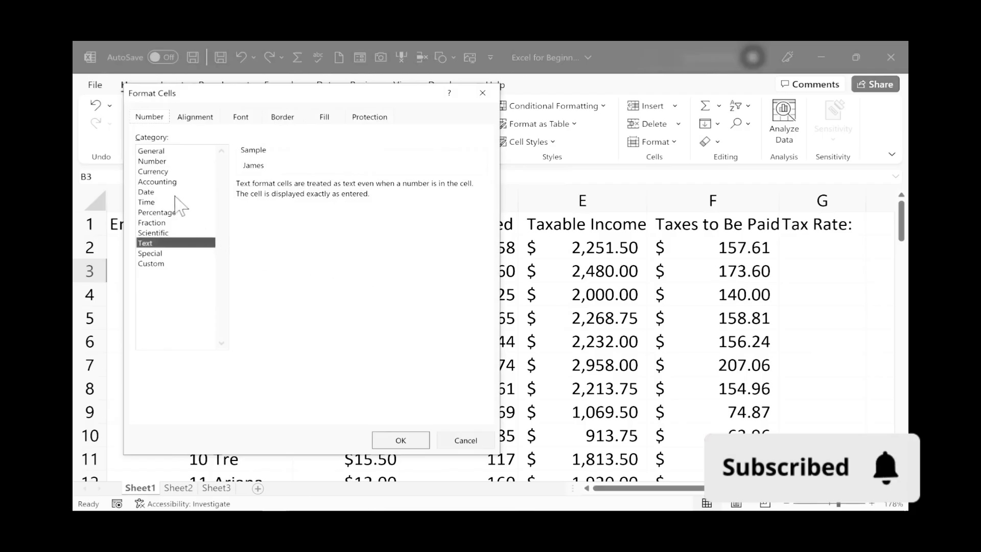
click(155, 263)
click(165, 232)
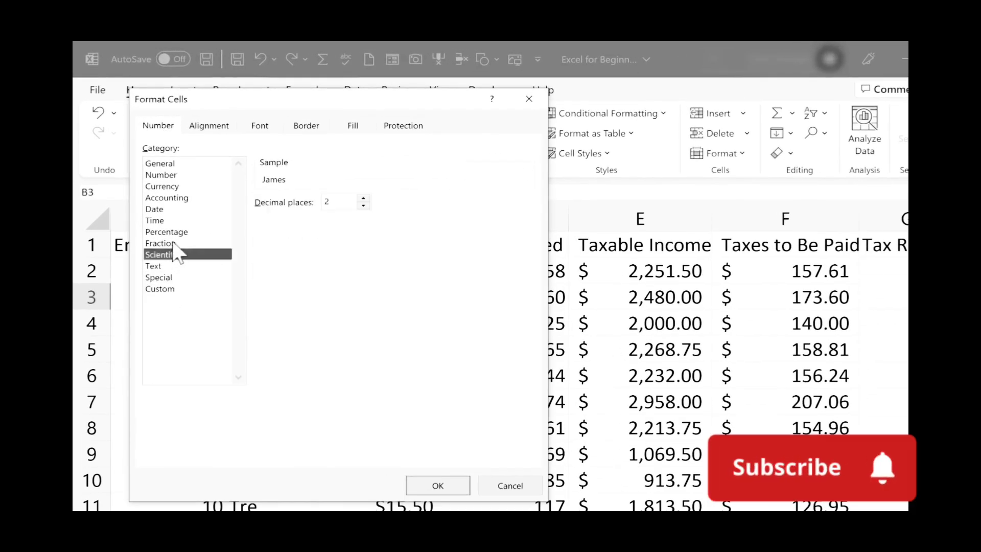
click(155, 221)
click(158, 209)
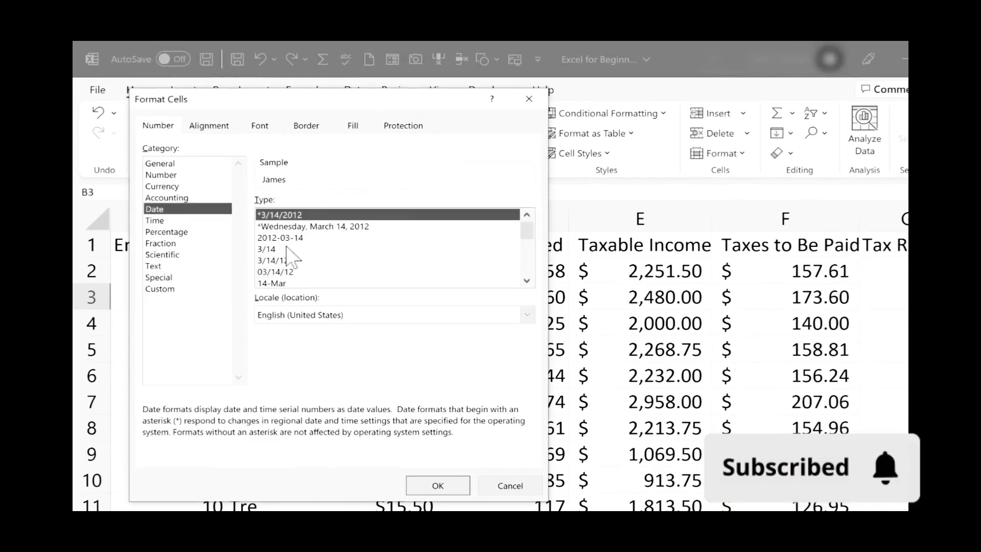
click(510, 486)
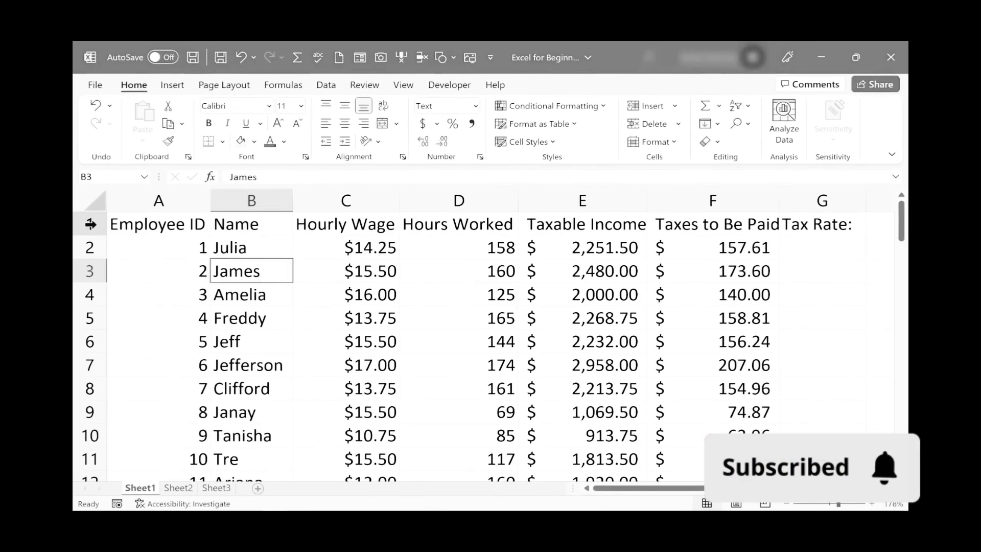
- Make the entire header row (row 1) bold
click(90, 224)
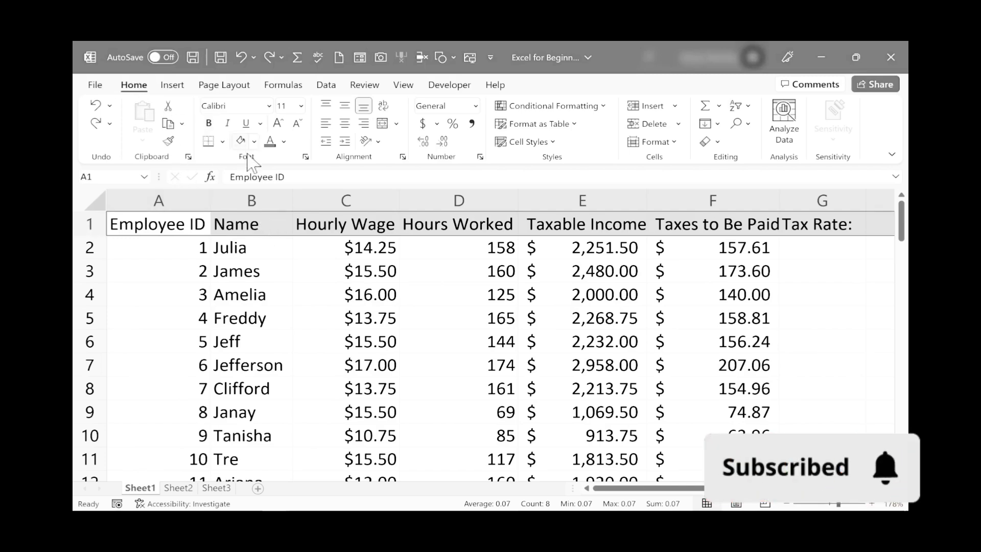
click(209, 124)
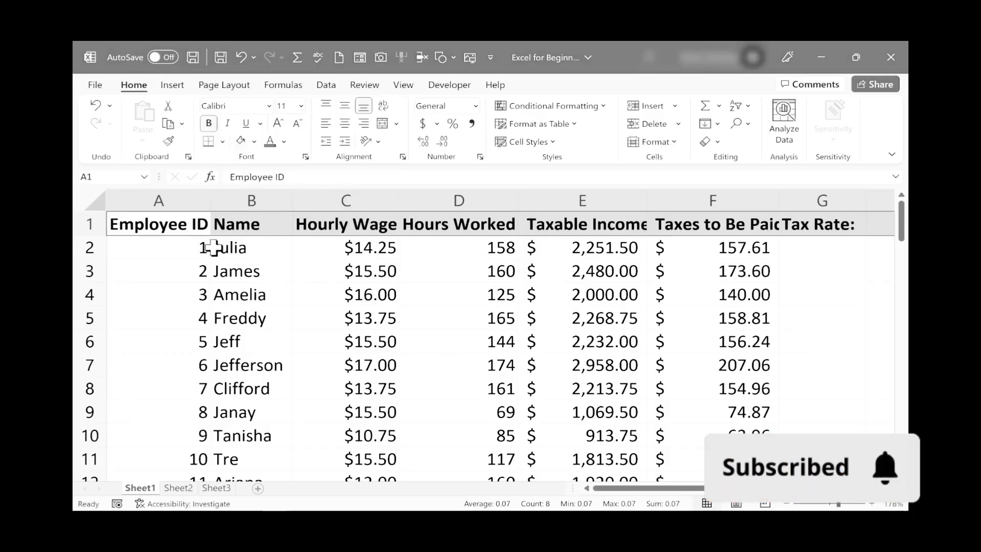
- Enter the test word "Hello" in empty cell I1 to check the bold formatting of row 1
scroll(889, 228, right, 1)
click(881, 227)
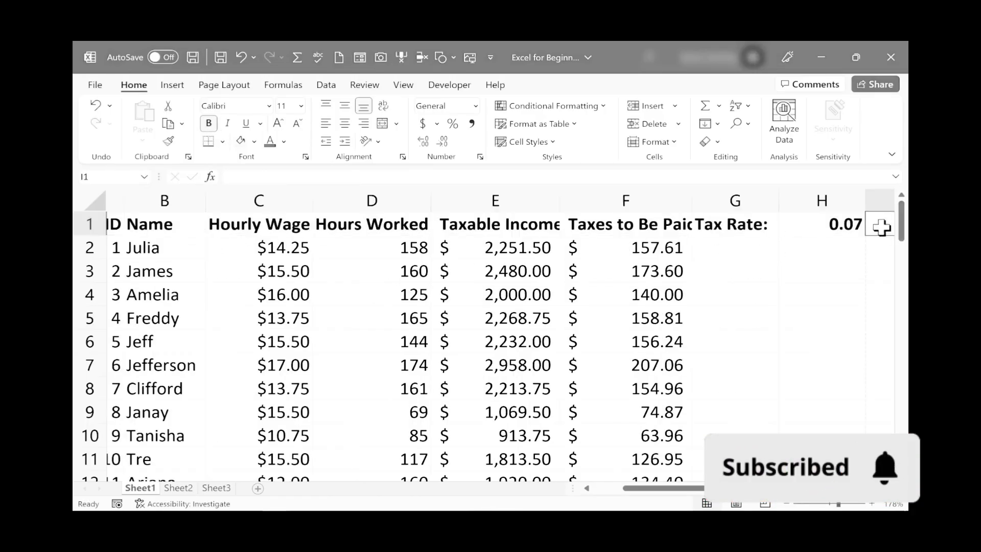
scroll(821, 225, right, 1)
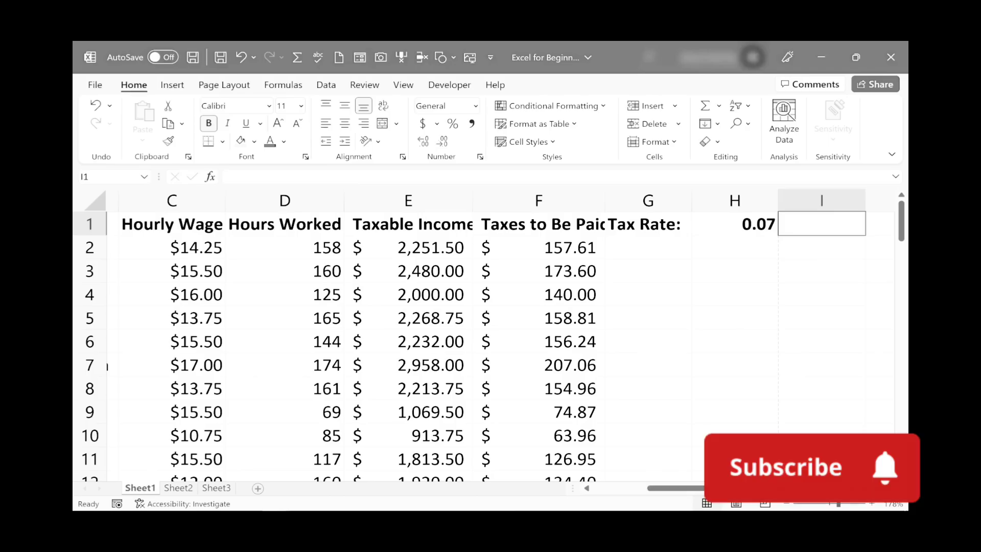
text(Hello)
key(ctrl+Return)
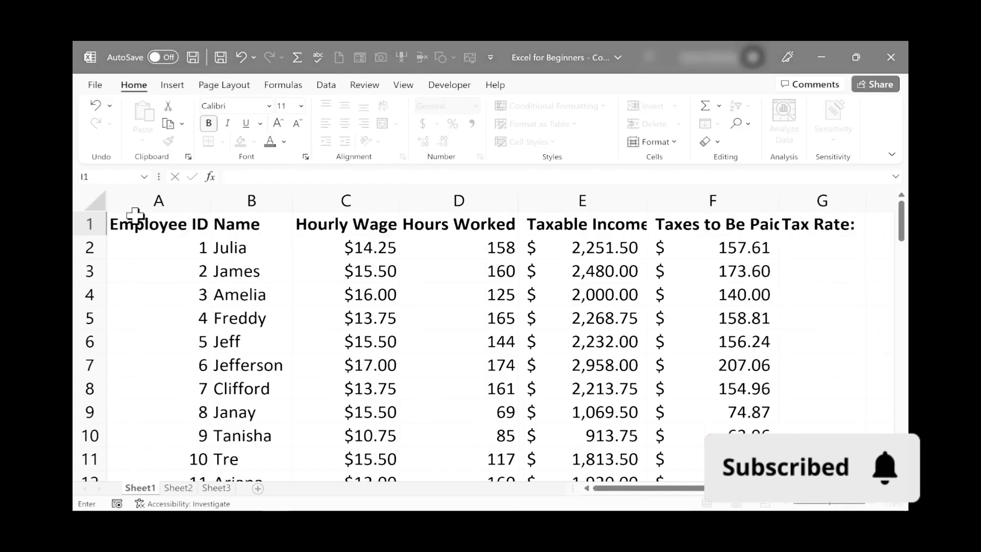
- Center the headings across row 1 horizontally and choose a theme fill color for the row
click(90, 223)
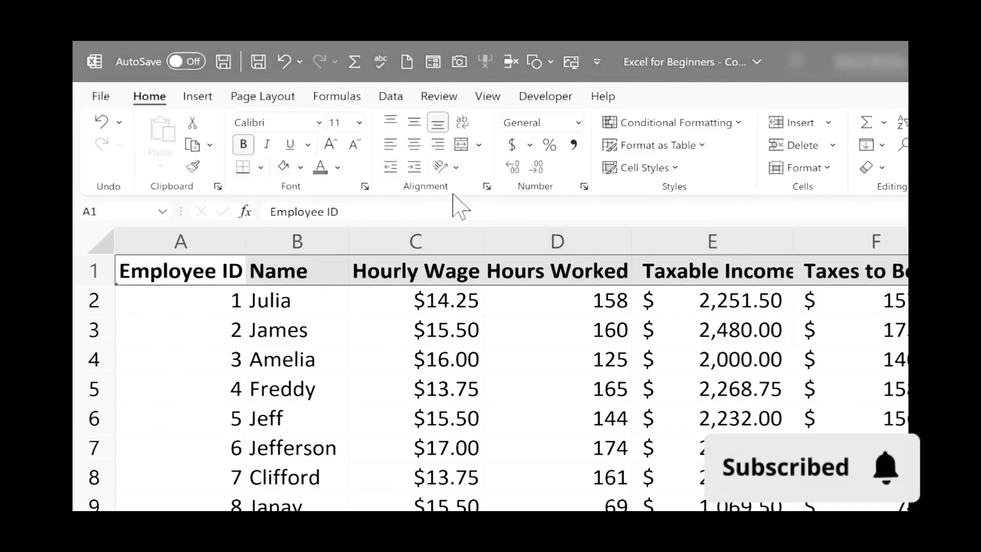
click(414, 145)
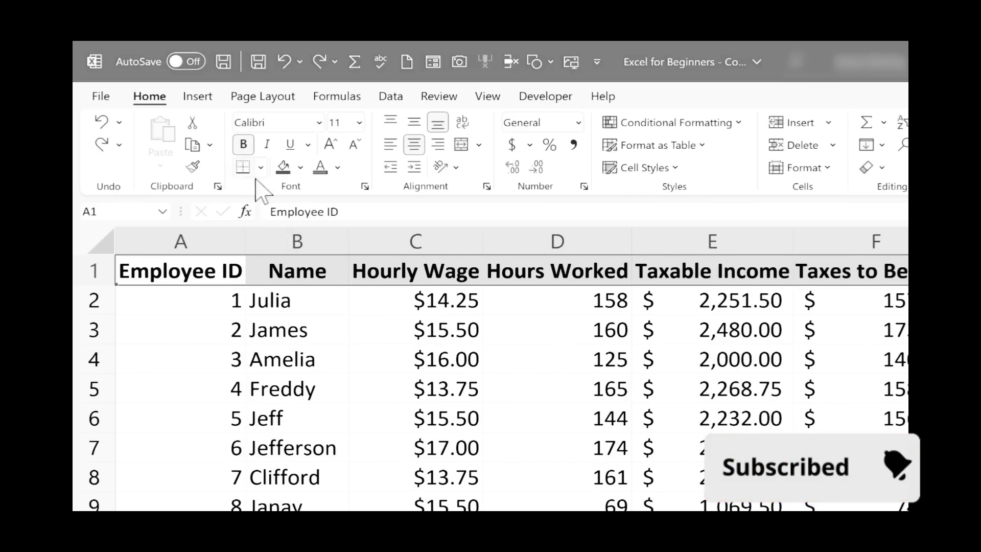
click(301, 168)
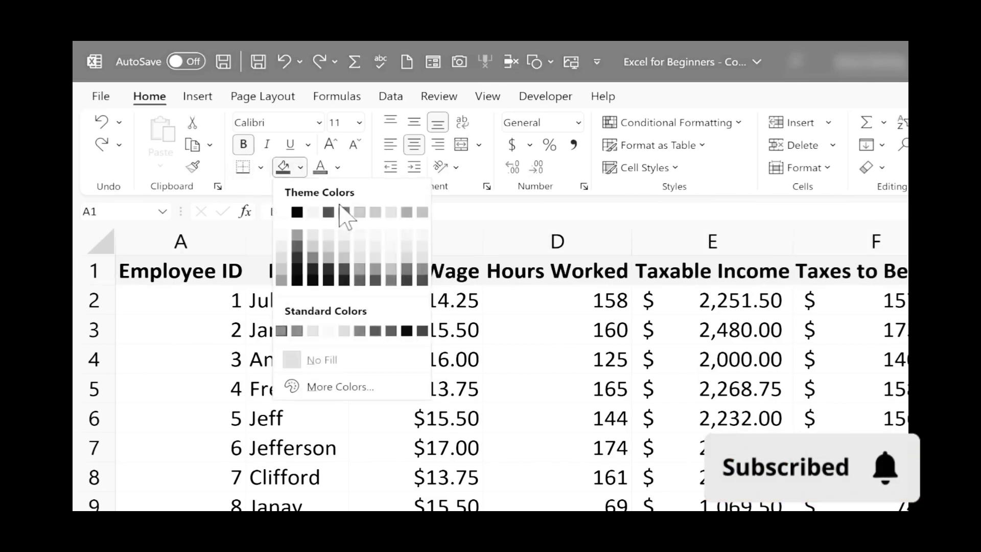
click(416, 213)
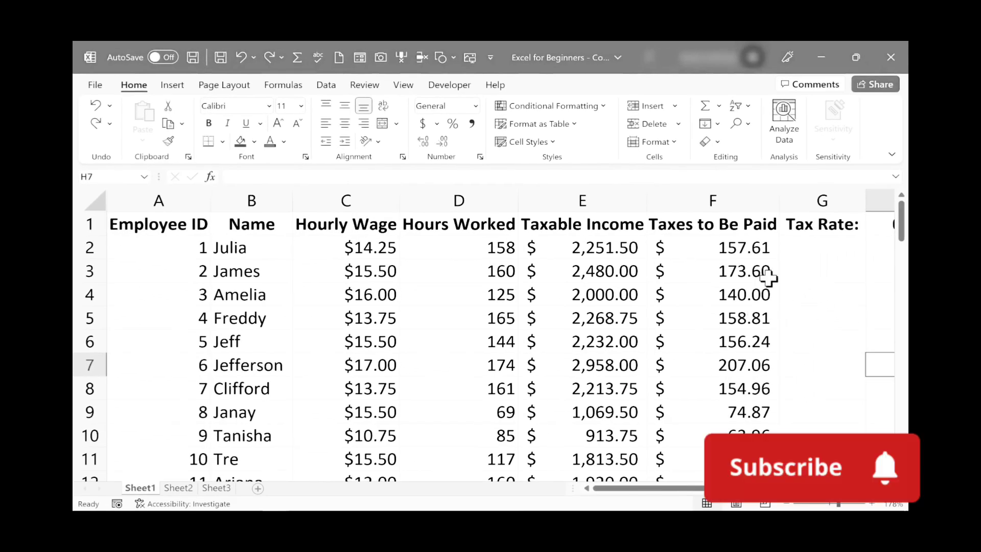
- Copy the Hourly Wage heading's formatting from C1 to cell B3 with Format Painter
click(356, 220)
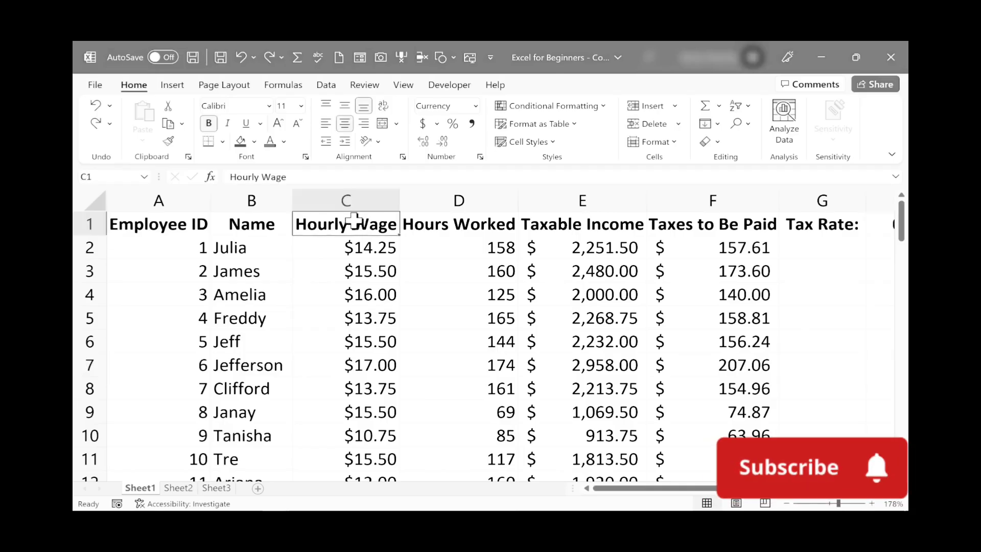
click(241, 318)
click(361, 228)
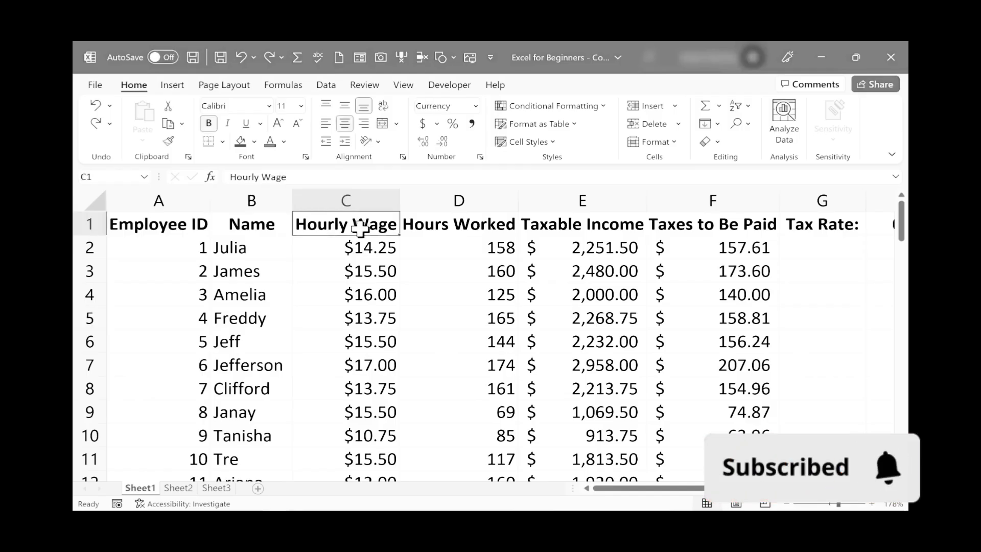
click(191, 165)
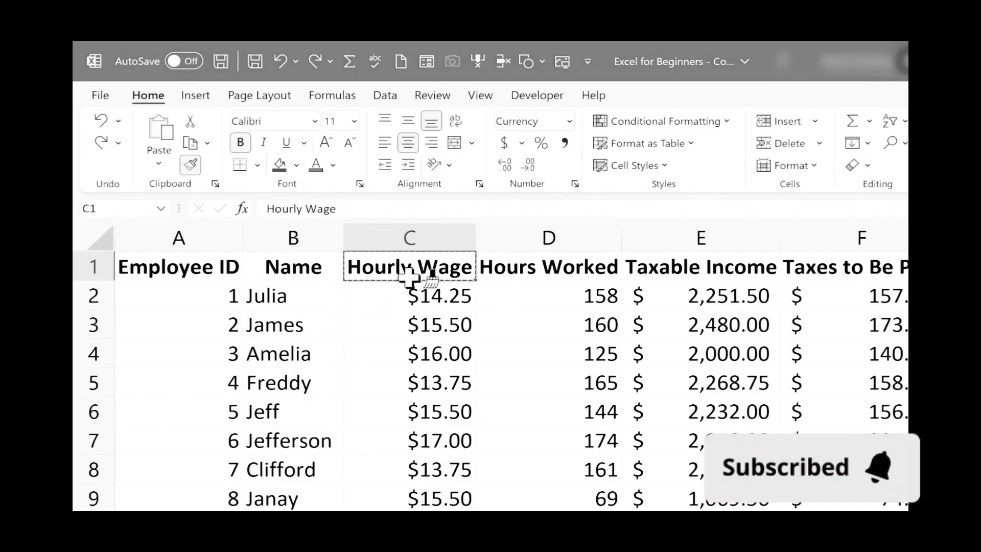
click(274, 325)
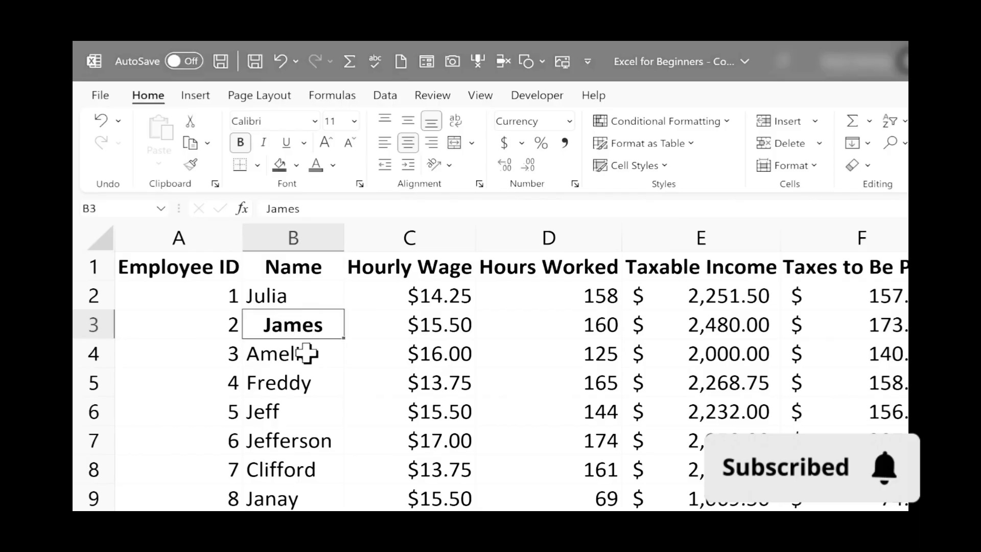
click(308, 385)
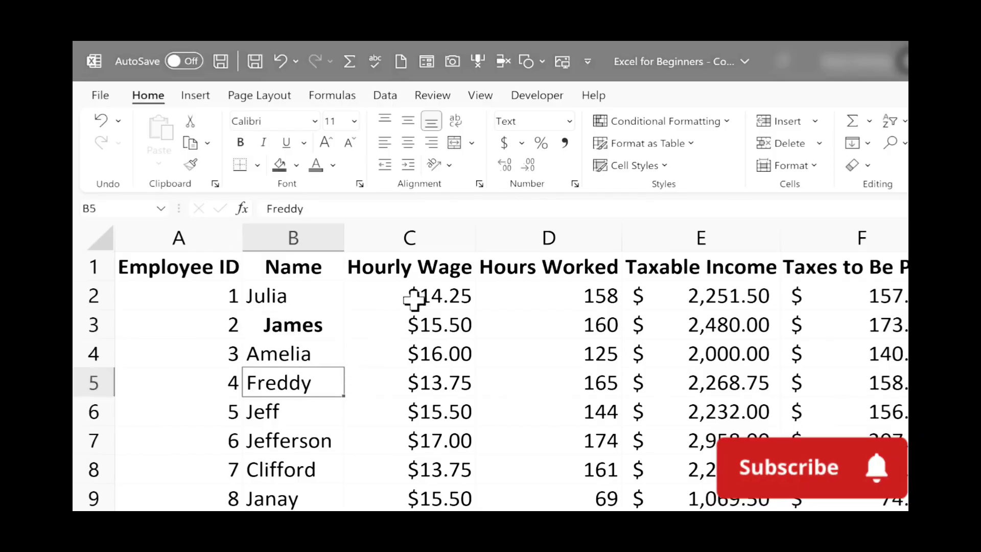
- Apply the Hourly Wage heading's formatting with a locked Format Painter to several name cells, including B4, B5 and the range B11:B17
click(406, 273)
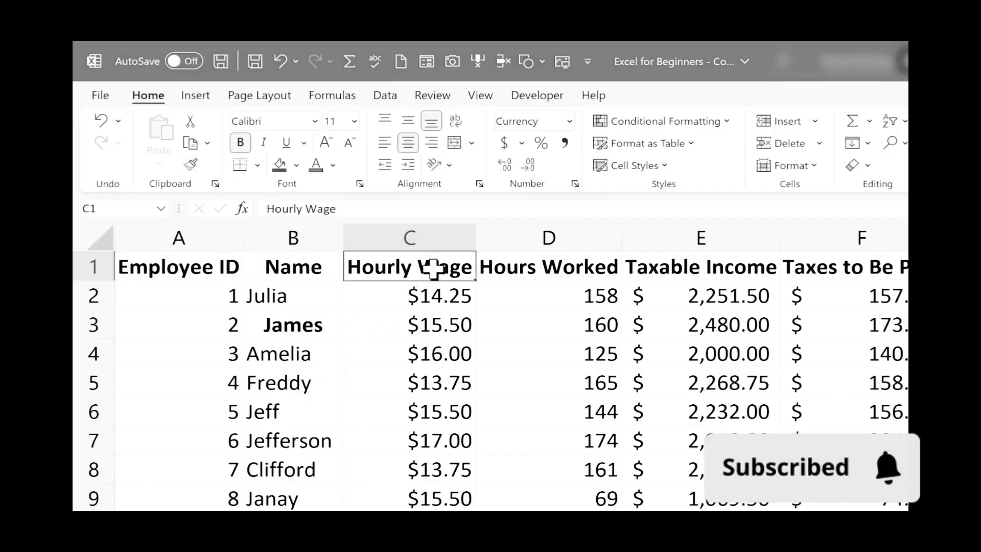
click(191, 165)
click(286, 380)
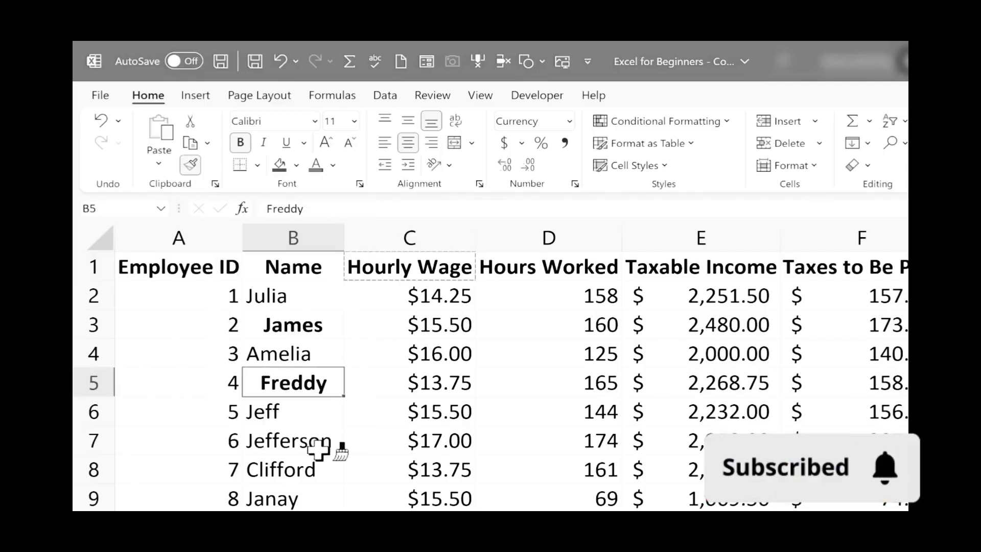
click(314, 459)
click(310, 444)
click(282, 350)
scroll(284, 300, down, 3)
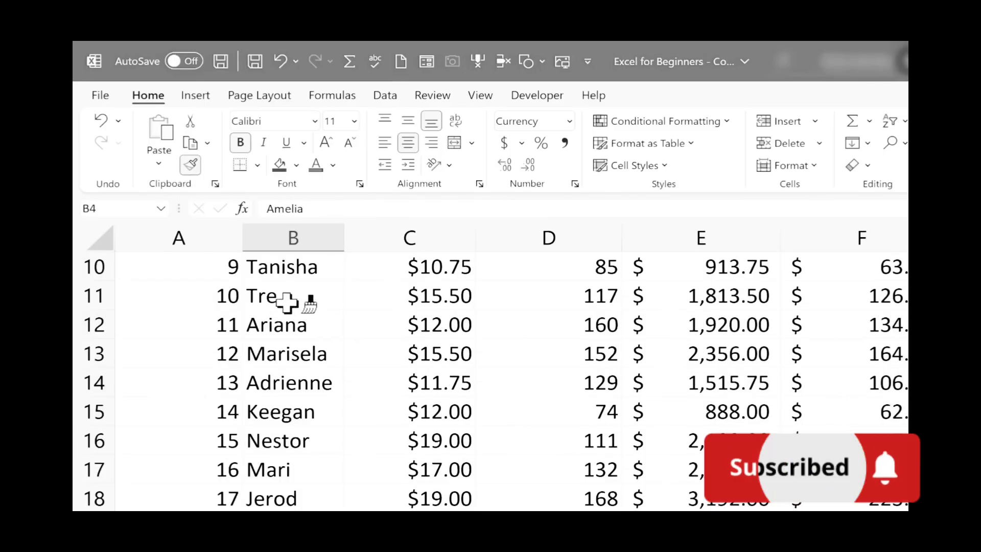
mouse_move(266, 294)
mouse_down()
mouse_move(258, 292)
mouse_move(300, 328)
mouse_move(307, 412)
mouse_move(293, 478)
mouse_up()
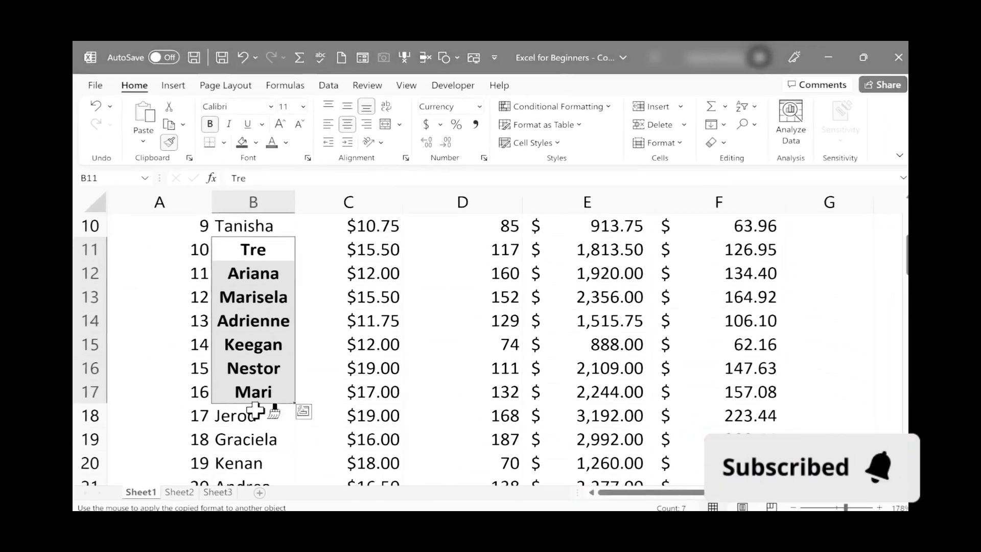
- Undo all the Format Painter changes made to the names in column B
scroll(255, 495, up, 3)
key(ctrl+z)
key(ctrl+z)
key(ctrl+z)
key(ctrl+z)
key(ctrl+z)
key(ctrl+z)
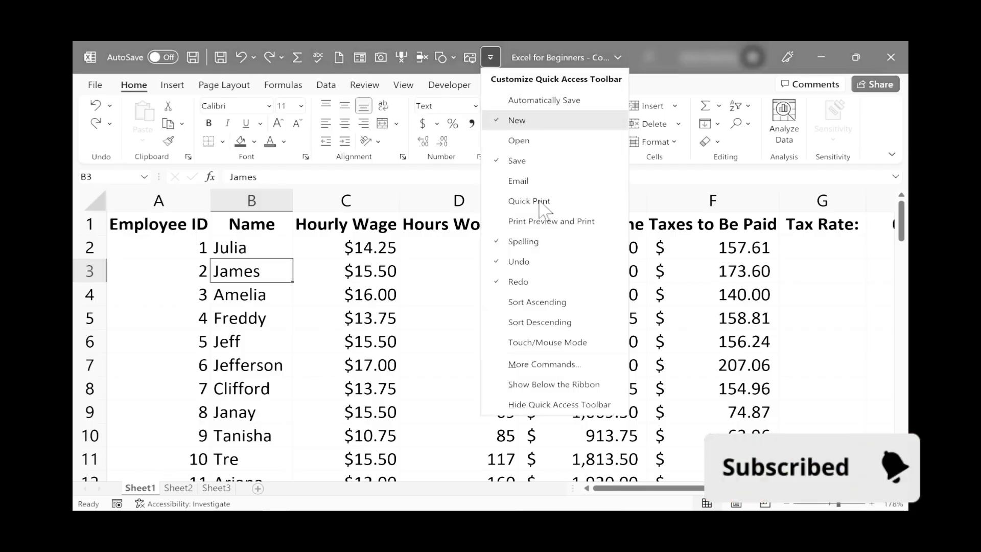
- Add the AutoFormat command from All Commands to the Quick Access Toolbar for all documents
click(563, 365)
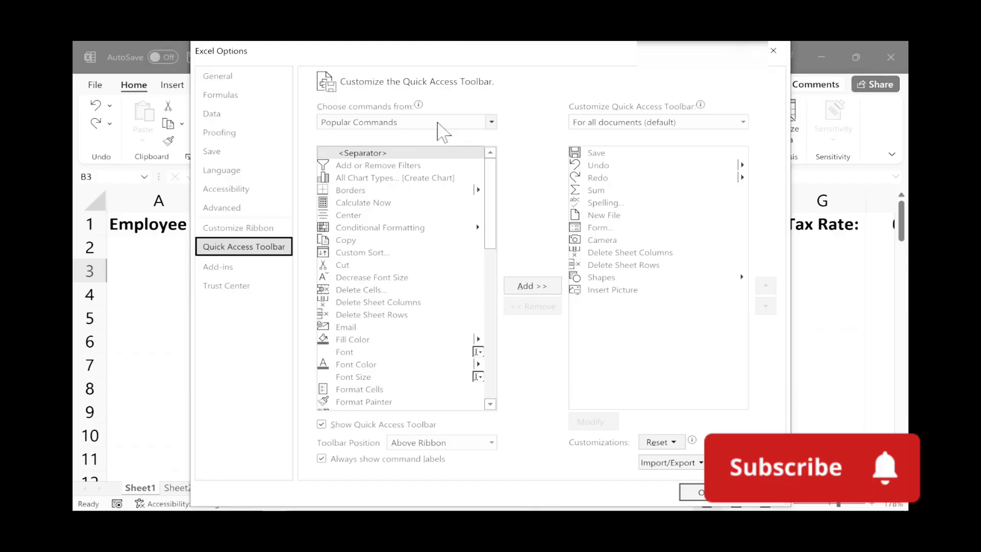
click(482, 123)
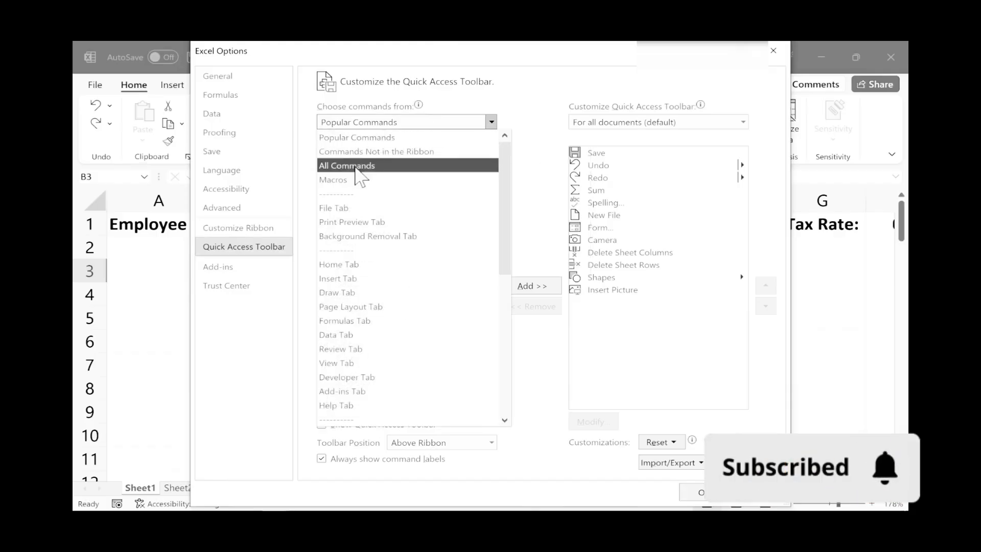
click(357, 166)
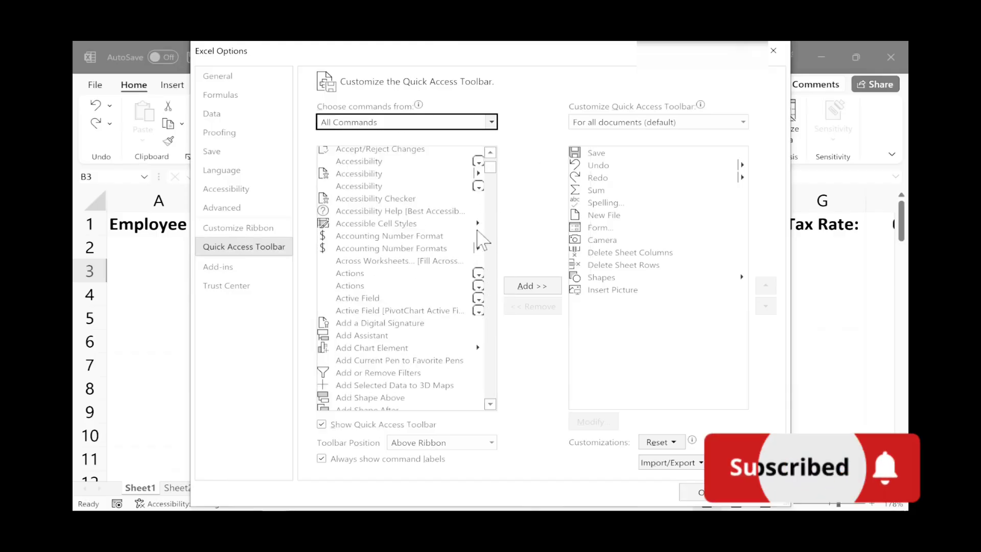
drag(490, 169, 490, 181)
click(347, 237)
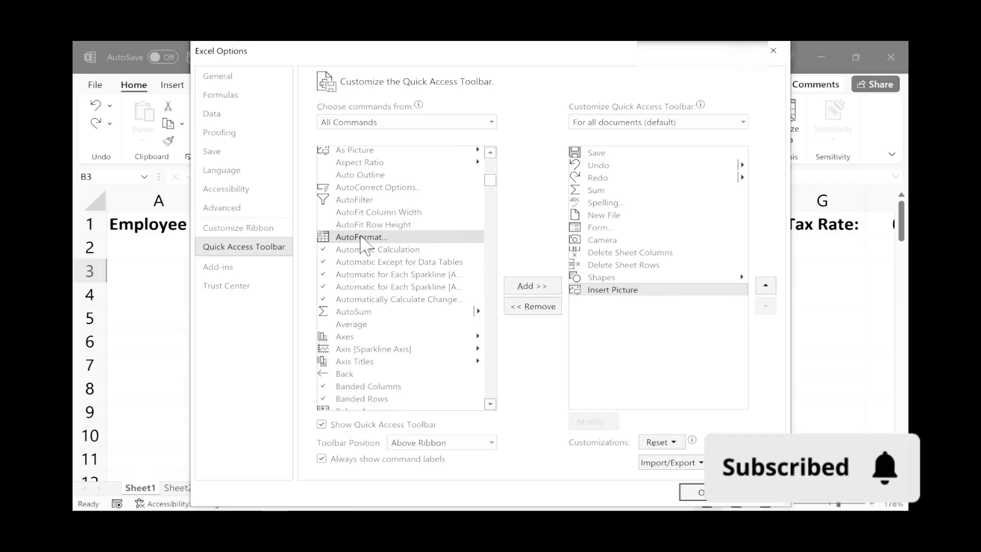
click(533, 286)
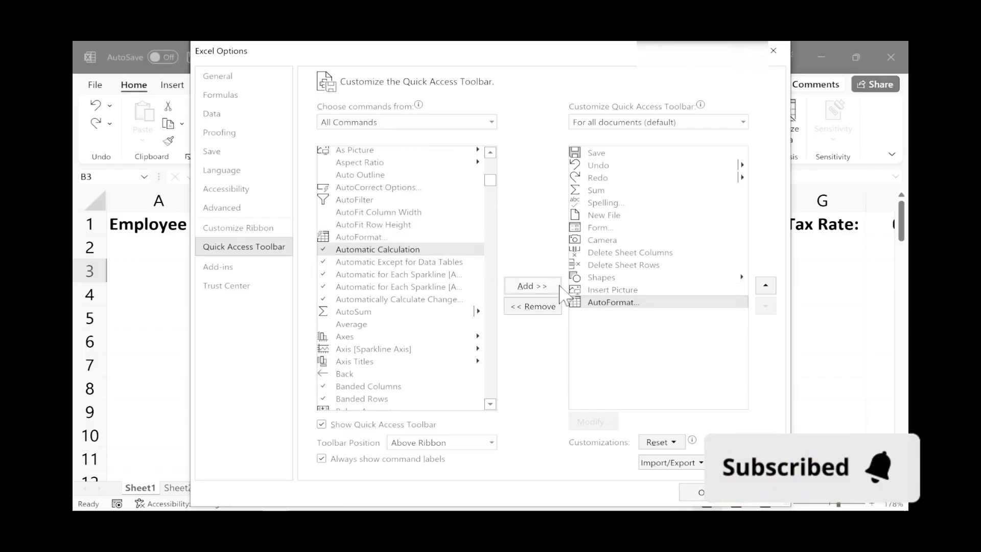
click(715, 500)
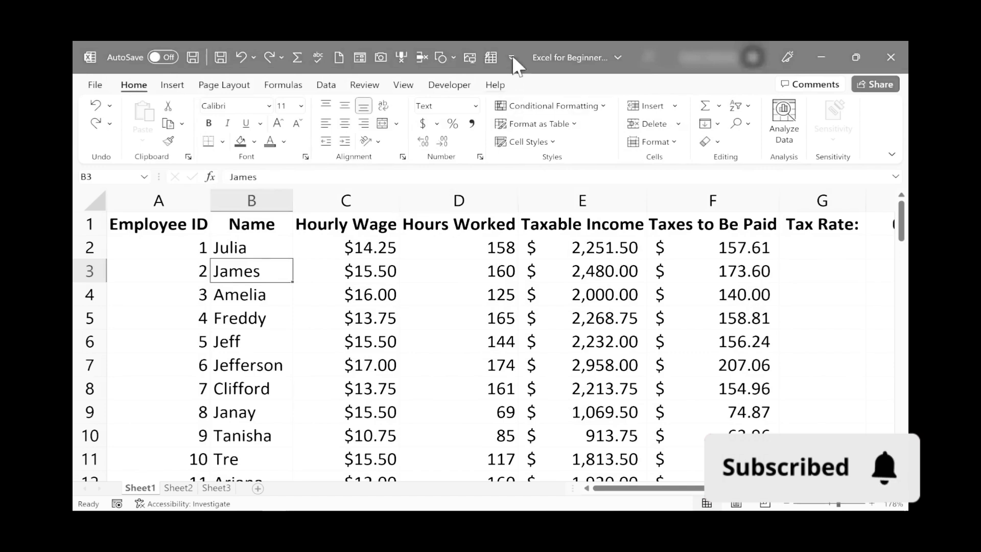
- Apply the List 2 AutoFormat style to the payroll table
key(Down)
key(Down)
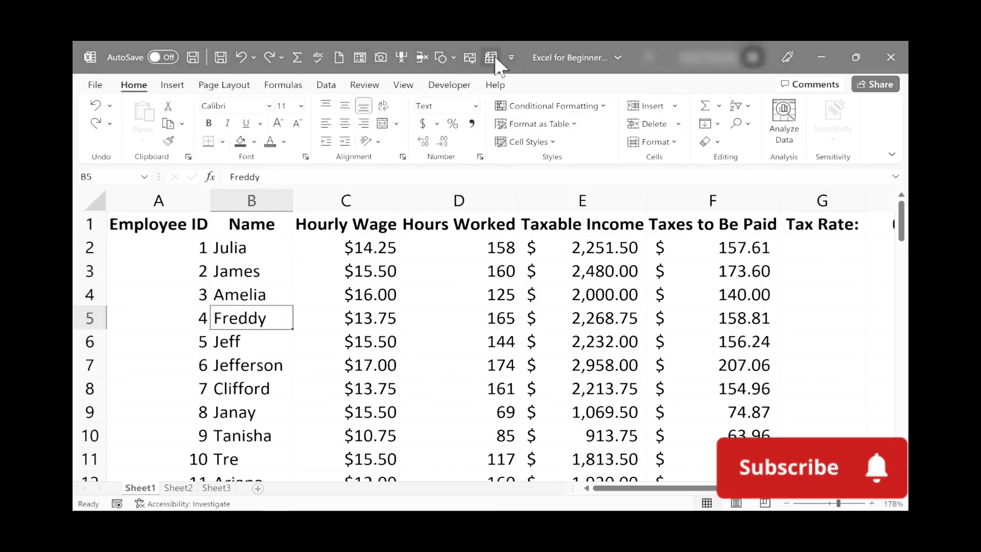
key(Up)
key(Up)
key(Up)
key(Right)
key(Right)
click(329, 309)
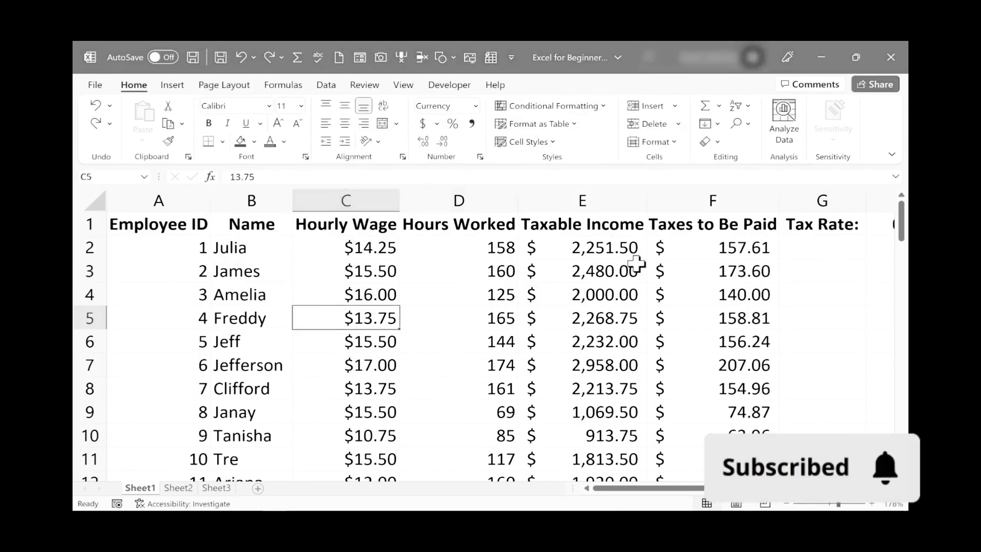
click(491, 57)
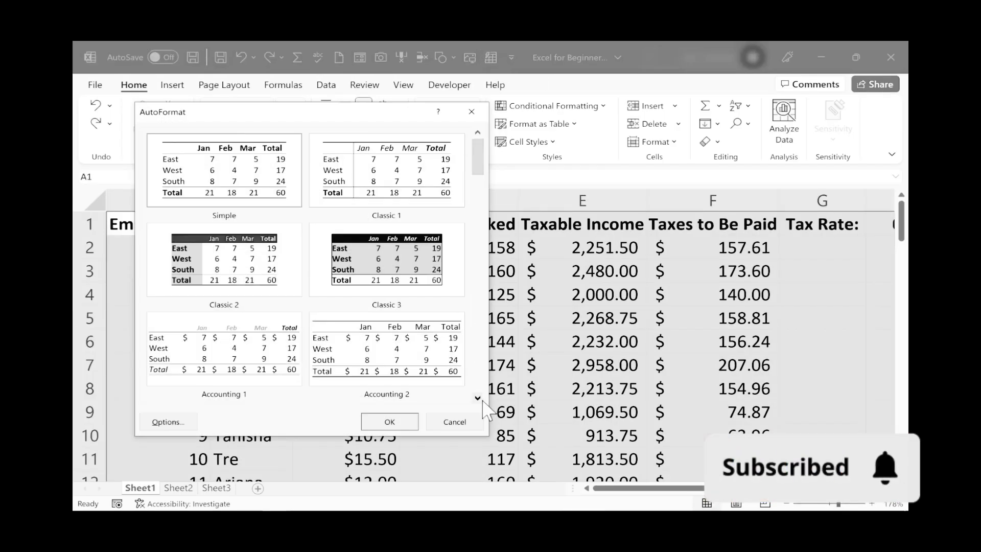
scroll(483, 403, down, 5)
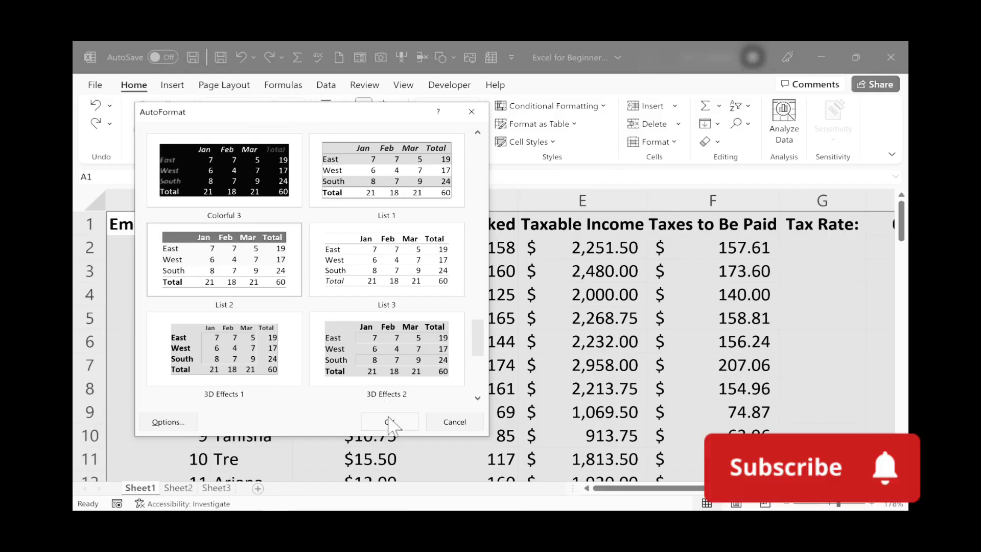
click(389, 421)
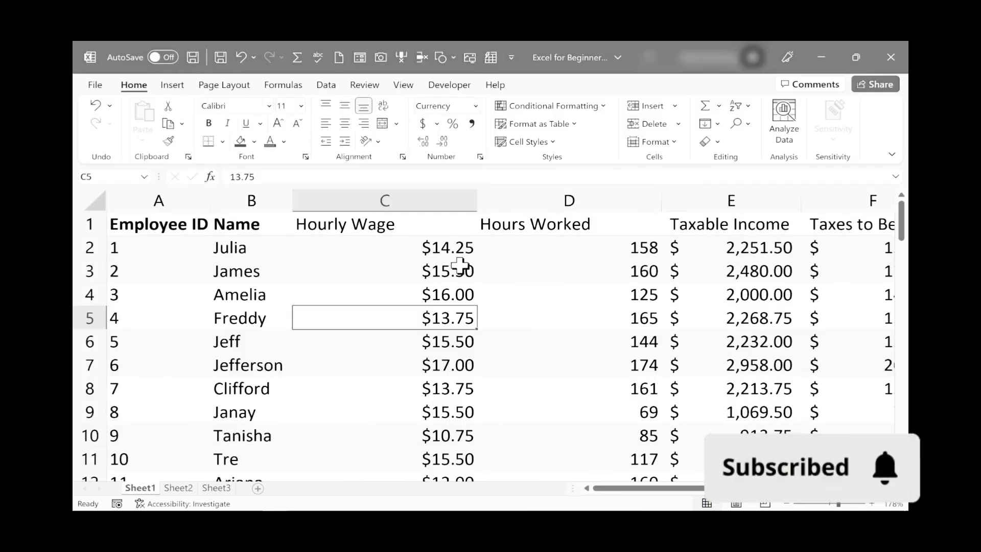
- Undo the List 2 AutoFormat applied to the payroll table
scroll(462, 263, down, 2)
scroll(462, 263, up, 2)
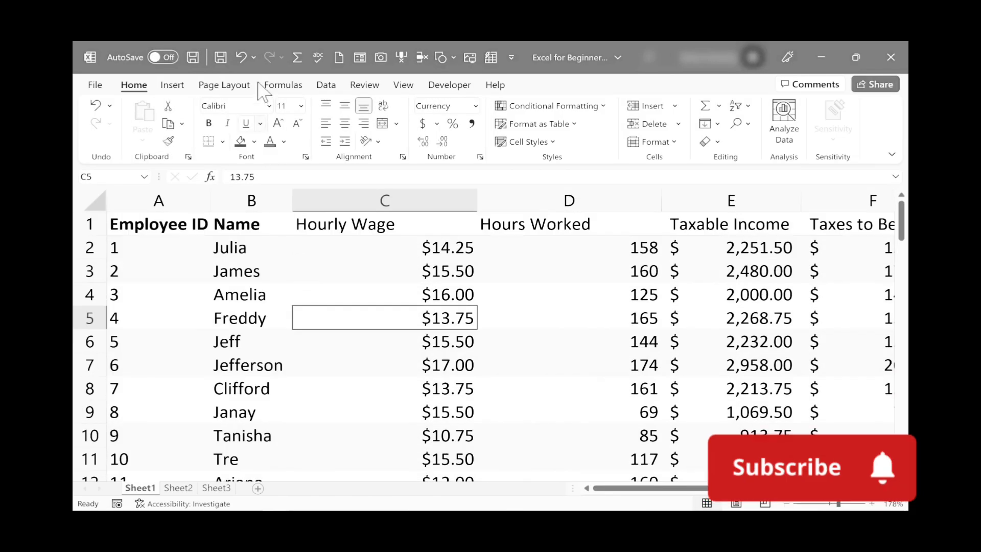
click(242, 57)
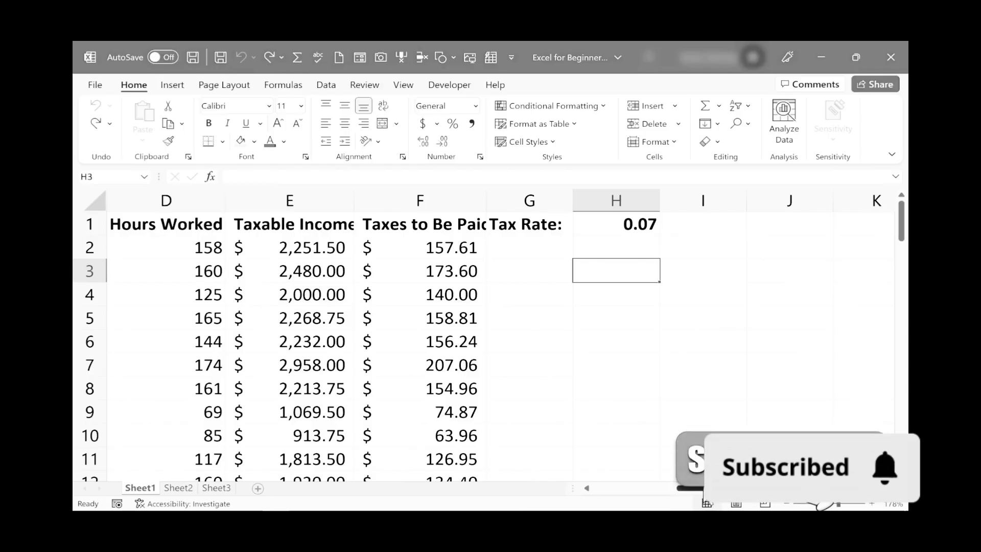
click(598, 492)
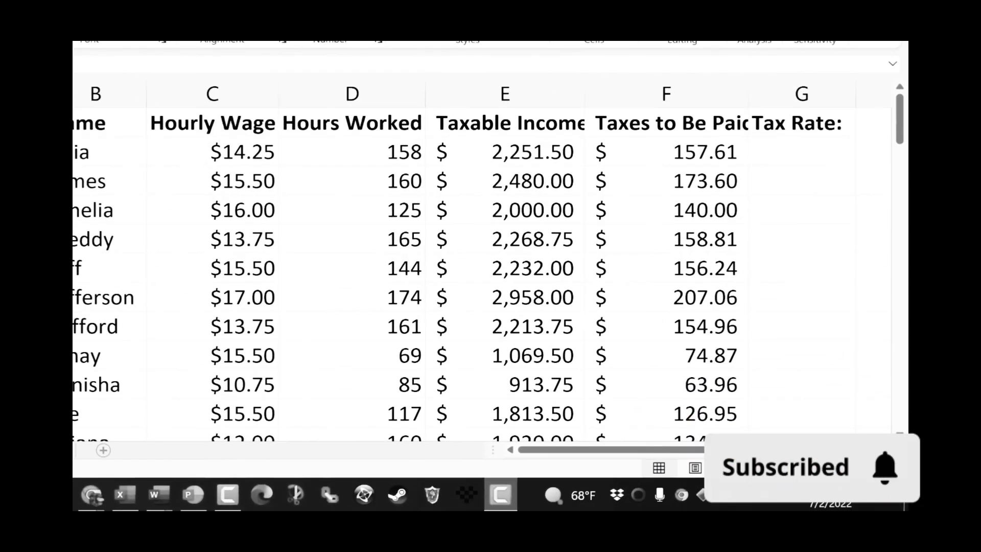
click(873, 180)
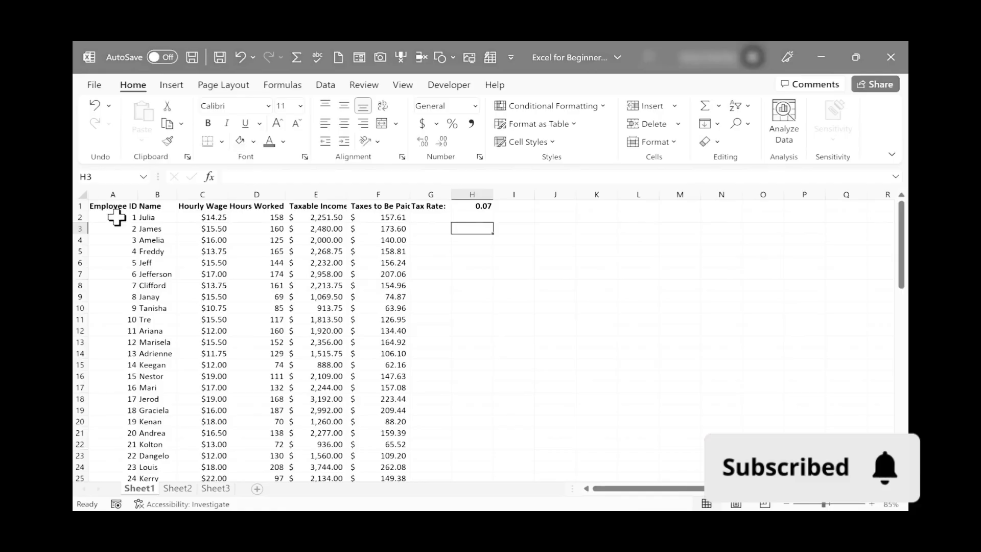
- Insert a default chart from the payroll data in columns A to F and enlarge it from two opposite corners
drag(105, 206, 355, 397)
key(alt+F1)
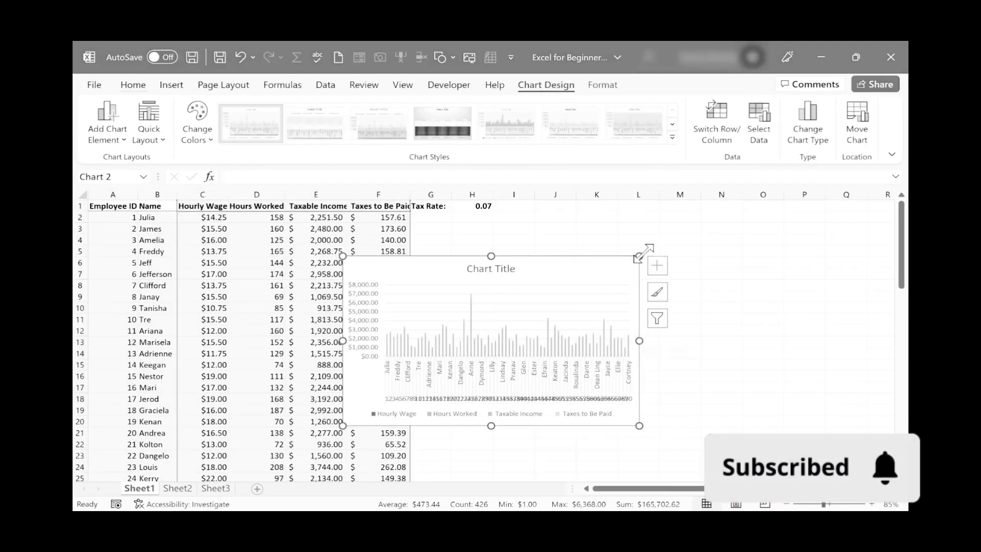
drag(640, 256, 766, 214)
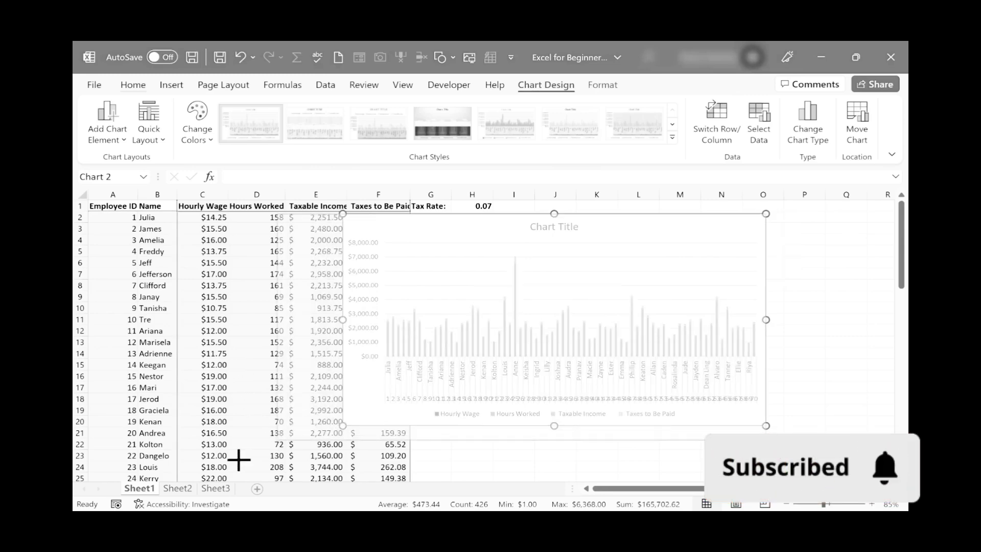
drag(239, 460, 216, 469)
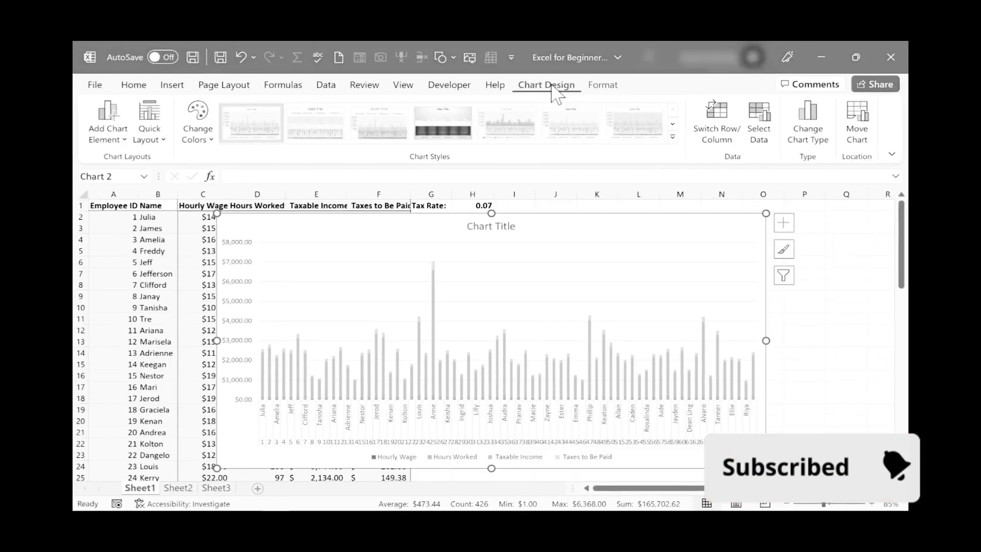
- Try changing the payroll chart to the Clustered Column type
click(813, 133)
click(441, 135)
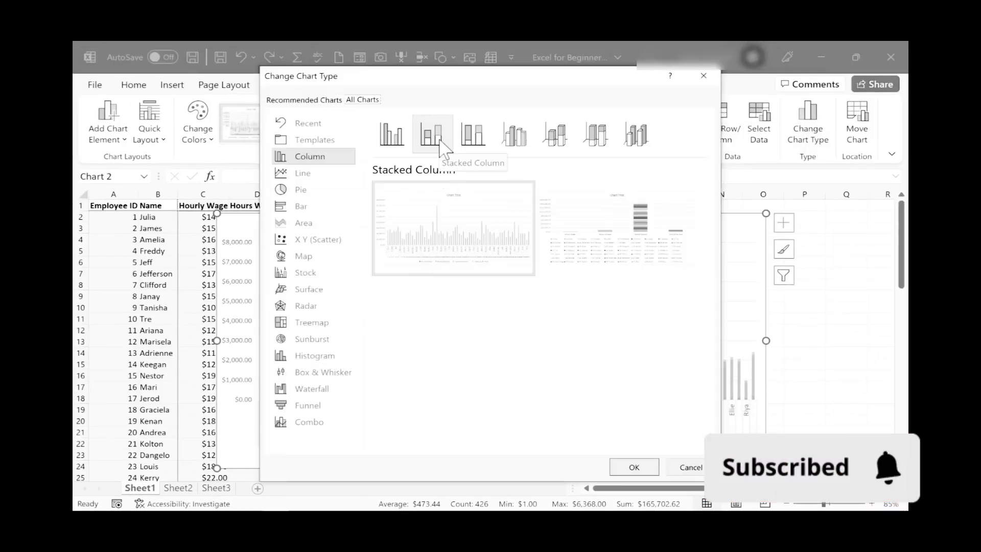
click(401, 138)
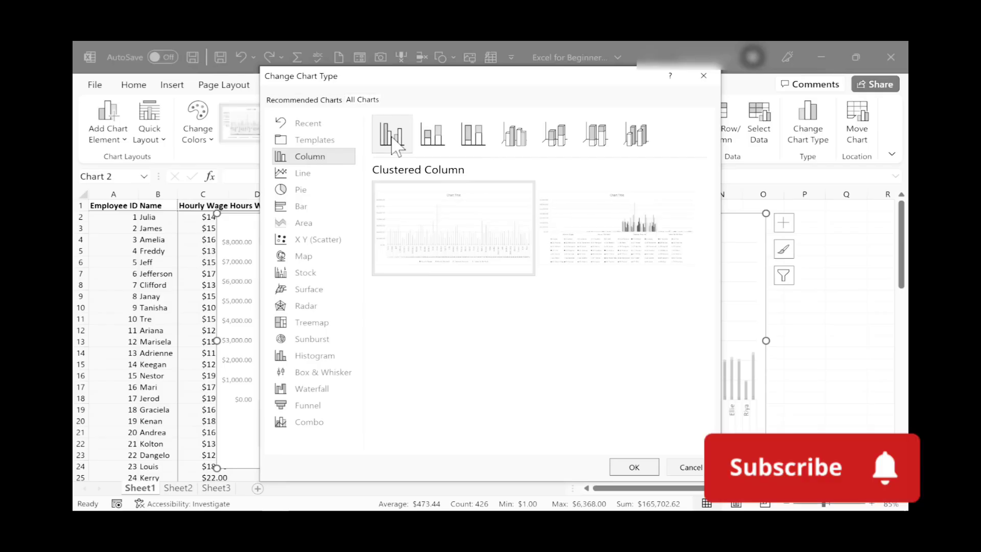
key(Return)
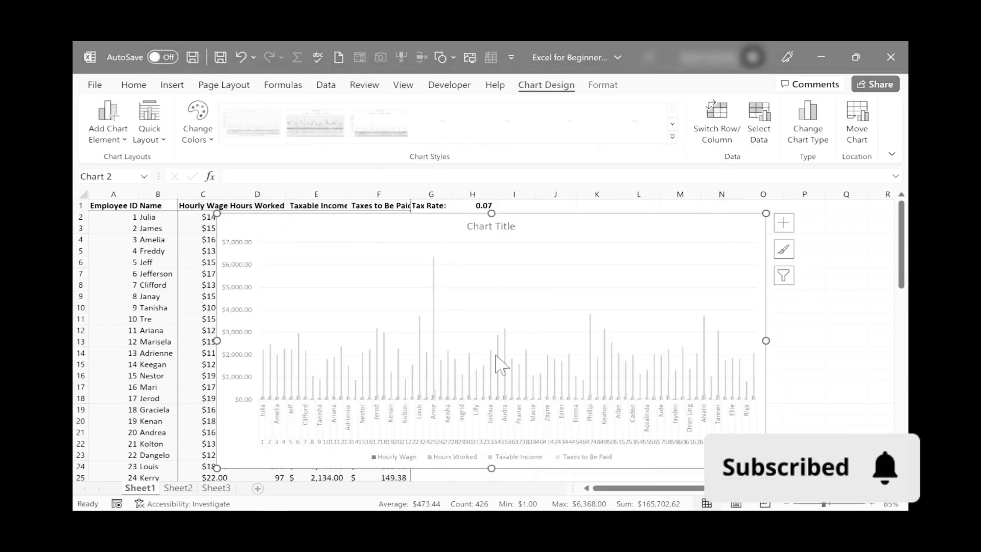
- Try changing the payroll chart to the basic Pie type
click(498, 356)
click(603, 87)
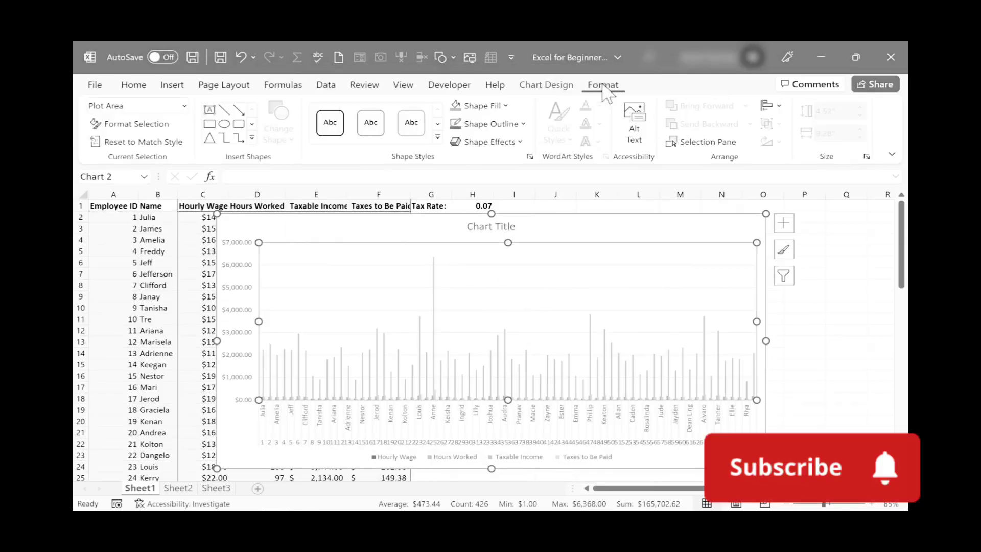
click(562, 86)
click(813, 130)
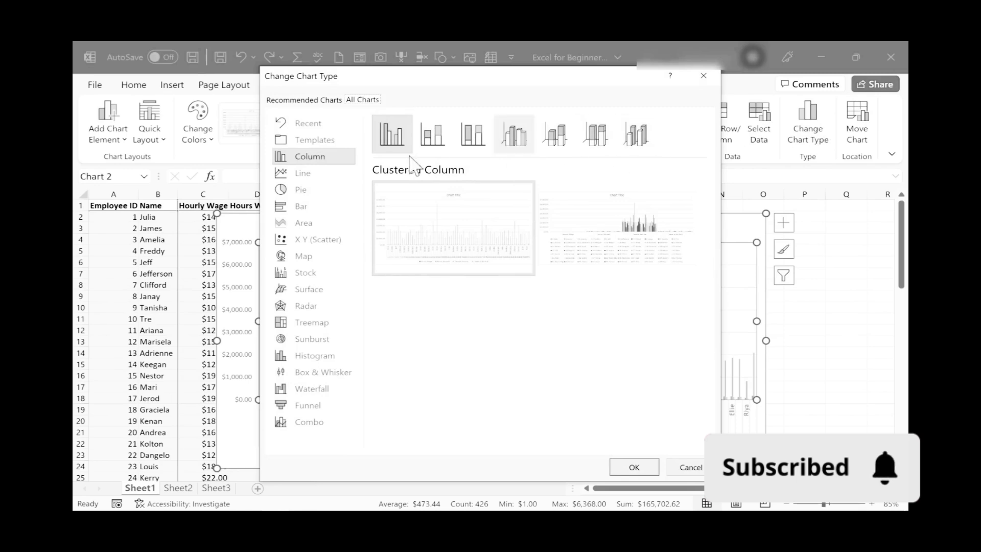
click(302, 206)
click(301, 190)
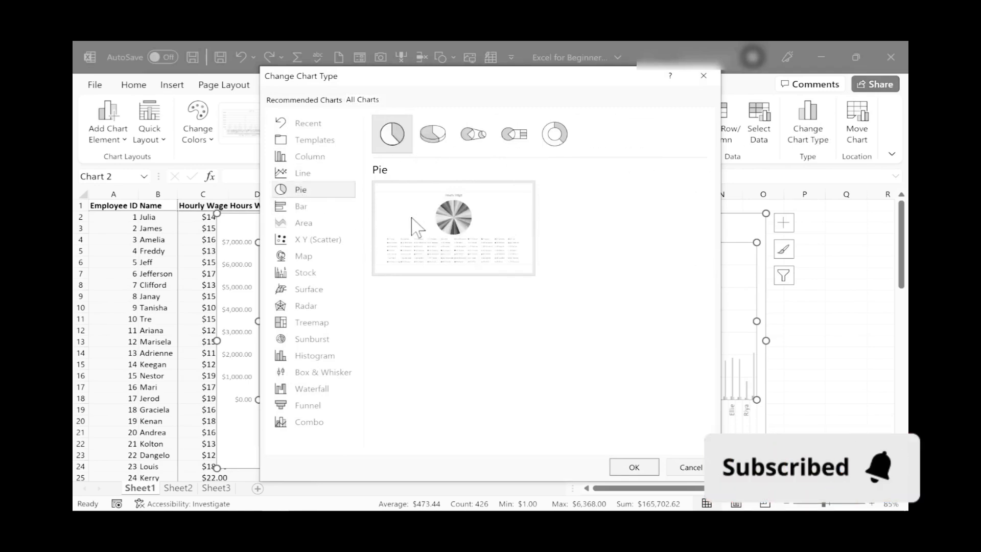
double_click(416, 227)
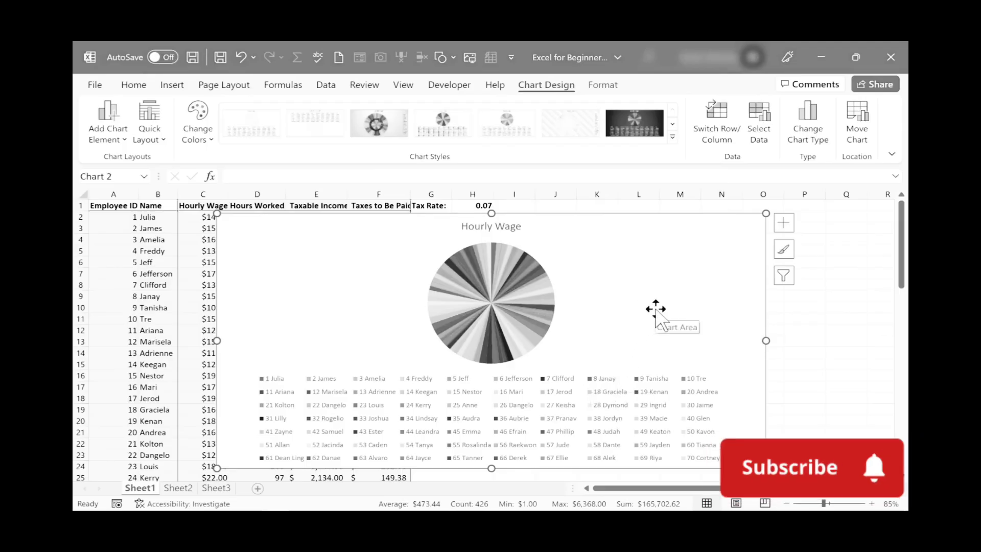
drag(722, 241, 722, 240)
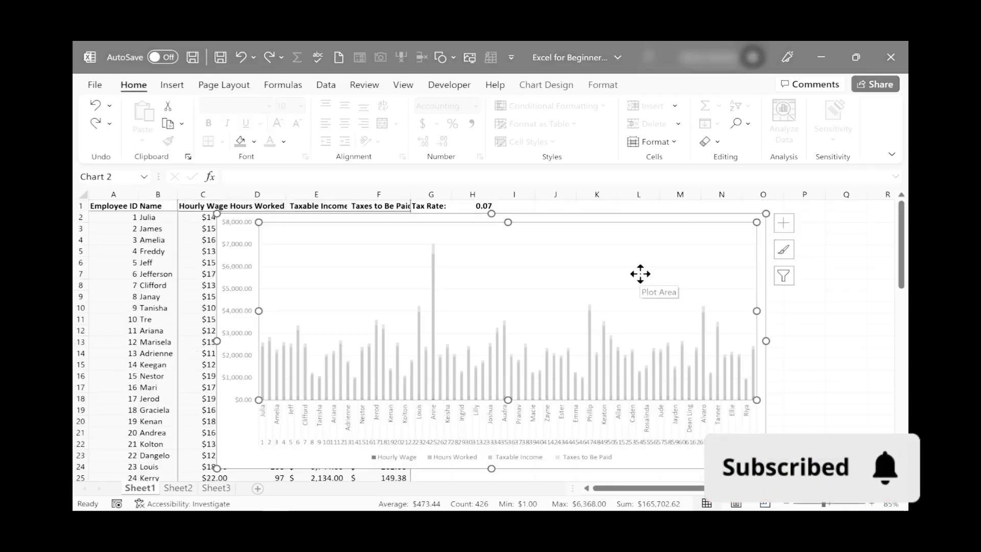
- Add a title above the chart and set its text to "Summary Chart"
click(554, 84)
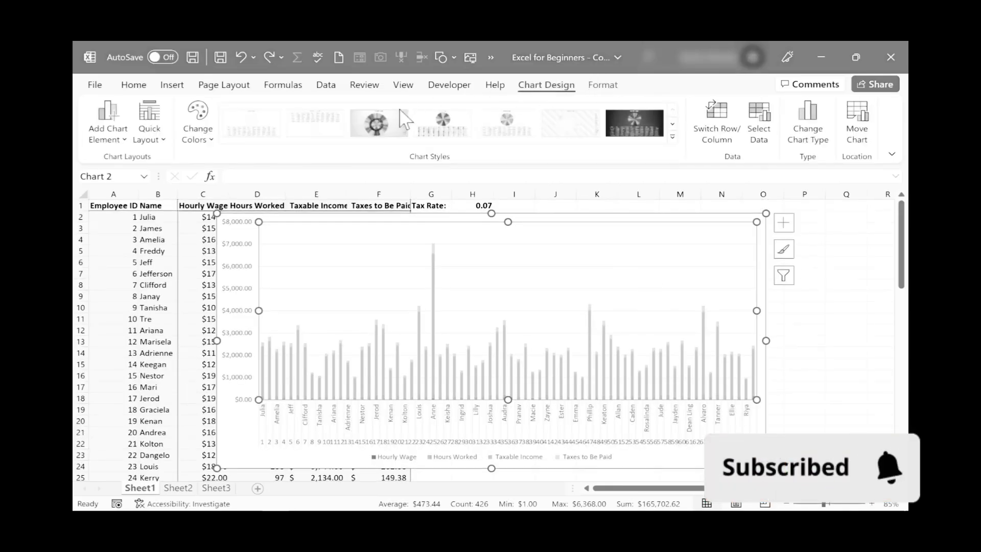
click(114, 143)
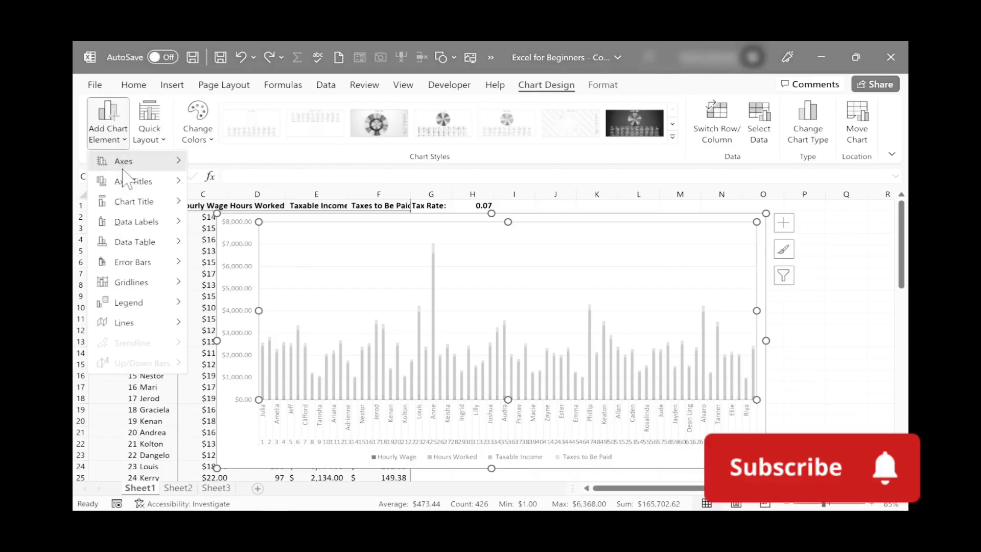
mouse_move(128, 204)
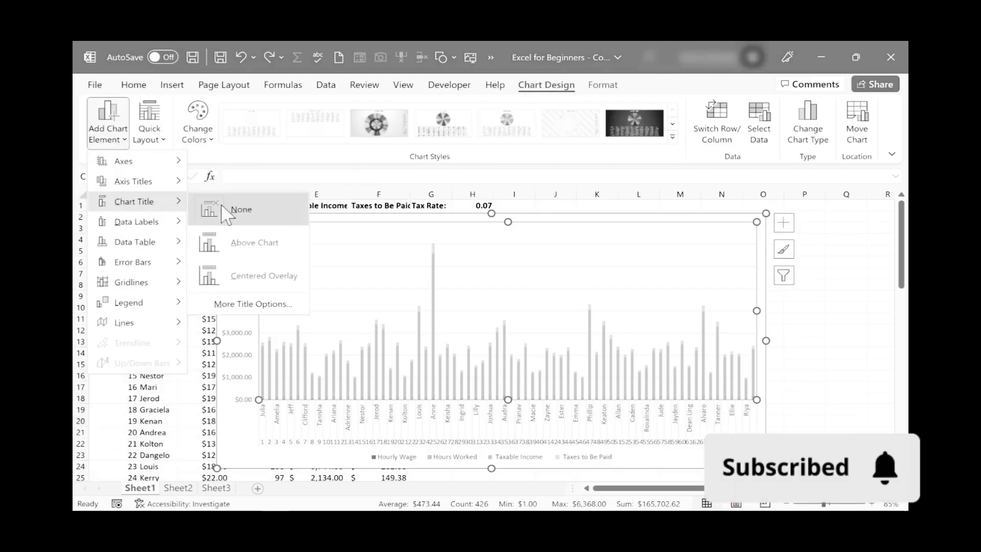
click(256, 244)
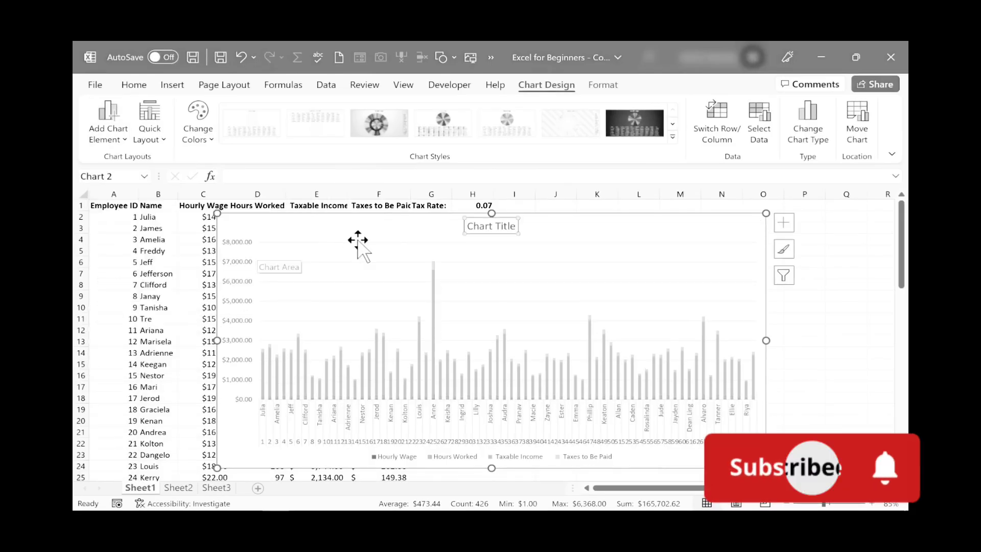
triple_click(481, 225)
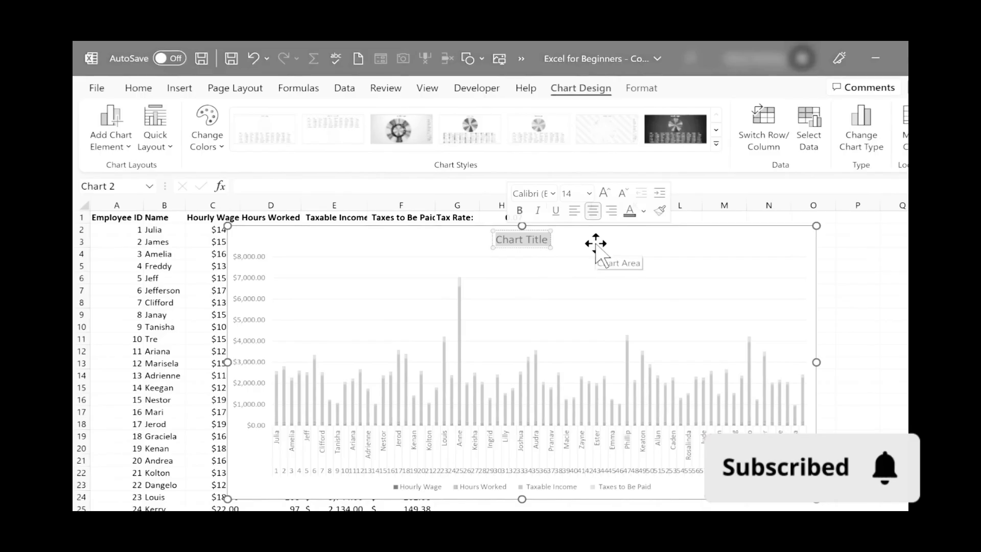
text(Summary)
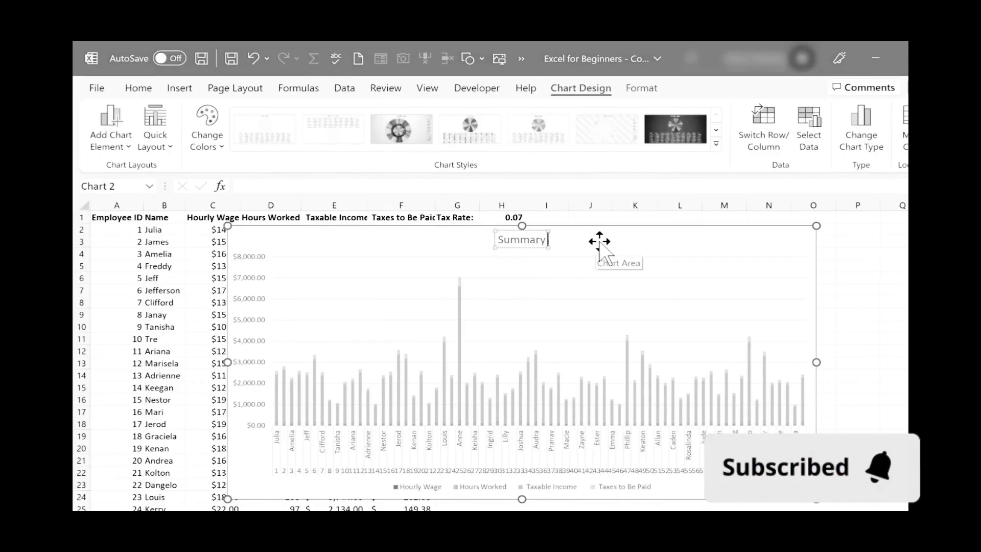
text( Chart)
click(600, 250)
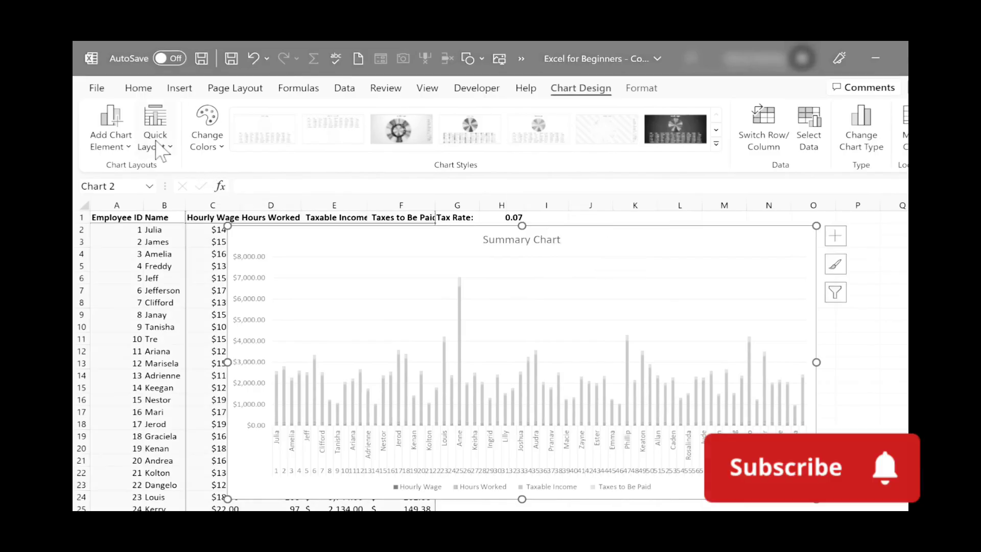
- Add a primary horizontal axis title to the chart reading "Employees"
click(110, 131)
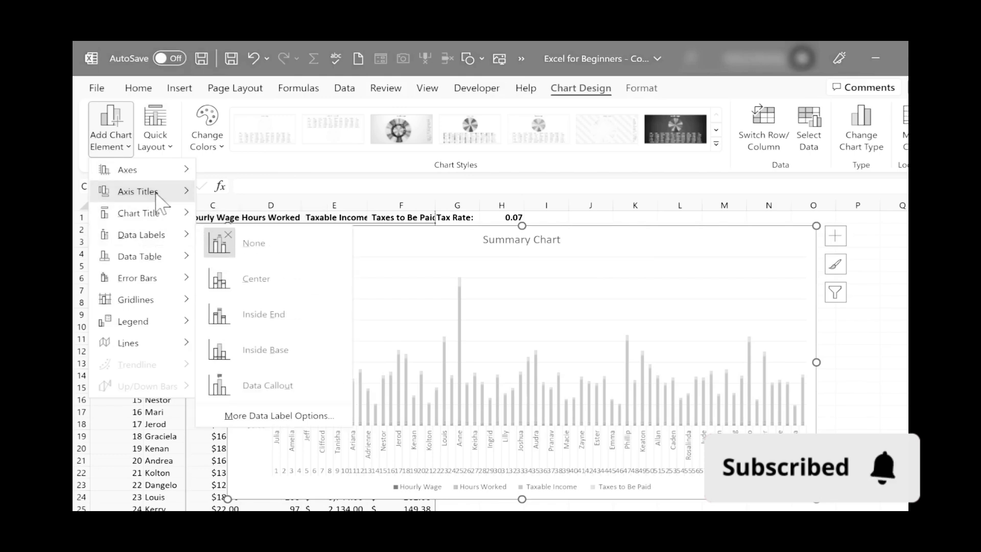
mouse_move(169, 192)
click(256, 201)
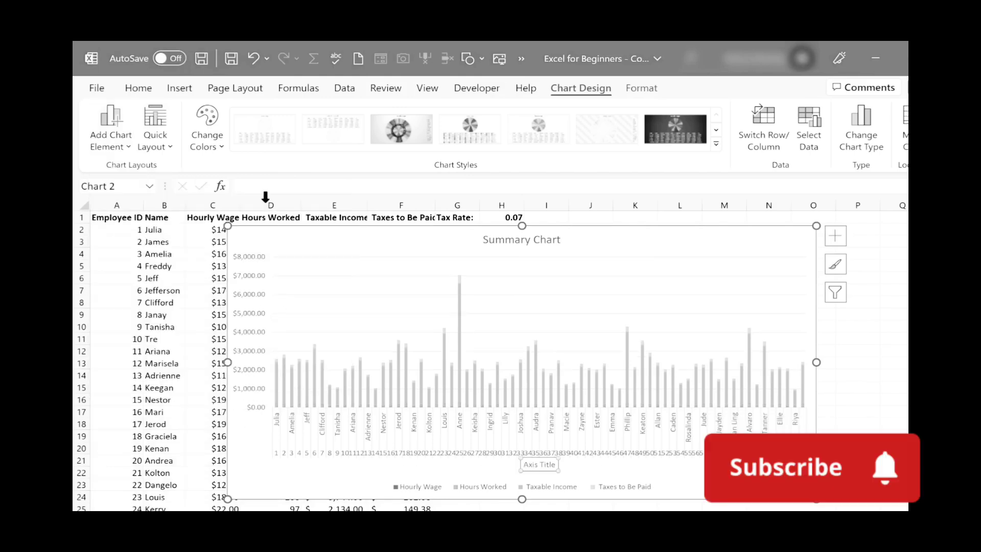
triple_click(541, 465)
text(Employees)
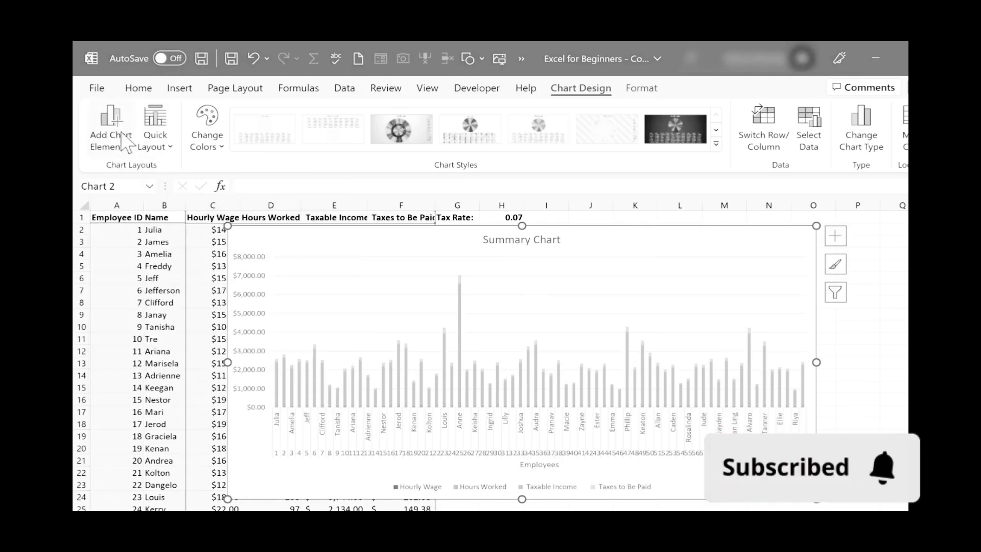
- Add a primary vertical axis title to the chart reading "Taxable Income, Taxes Owed, etc."
click(121, 138)
mouse_move(138, 190)
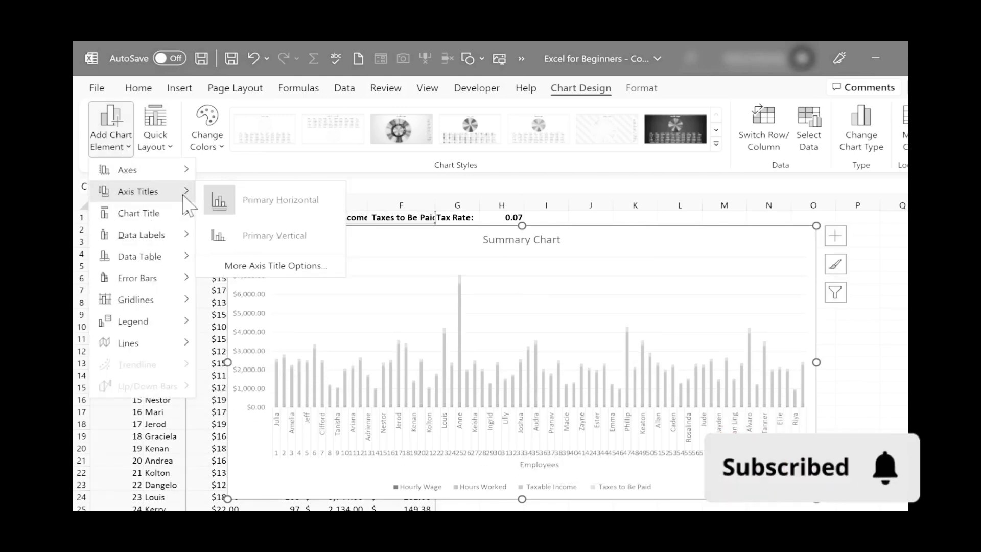
click(261, 240)
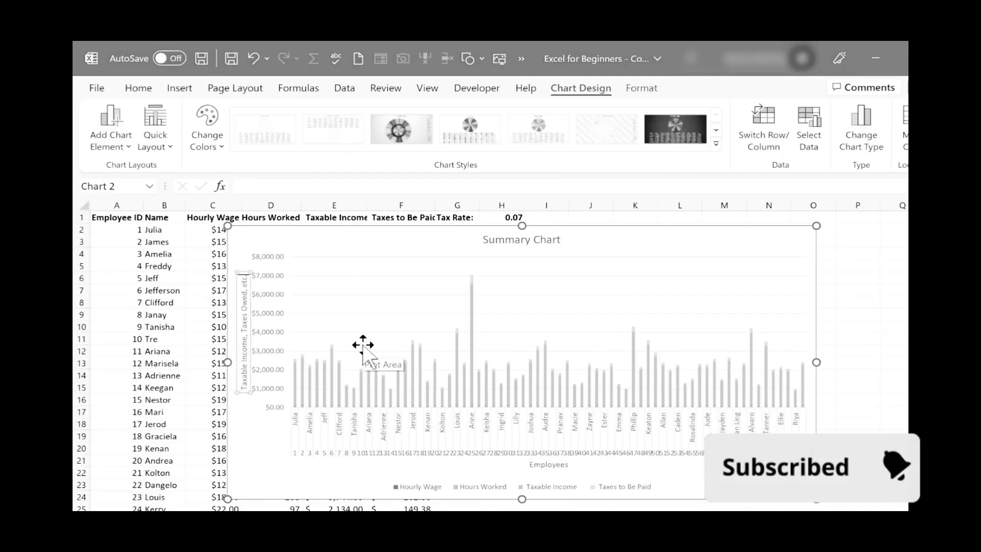
click(680, 262)
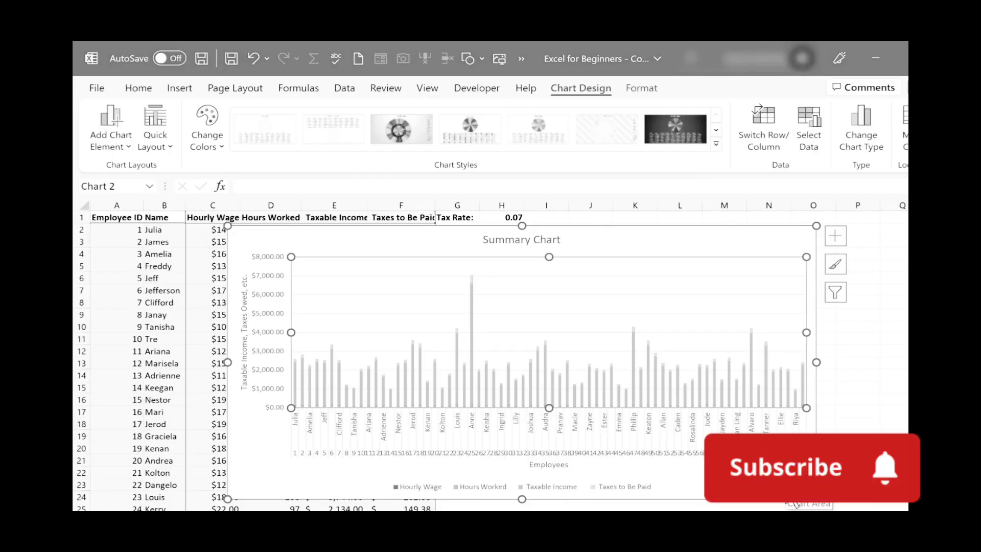
- Move the Summary Chart off the payroll data into the empty columns beside it and shrink it
key(alt+F1)
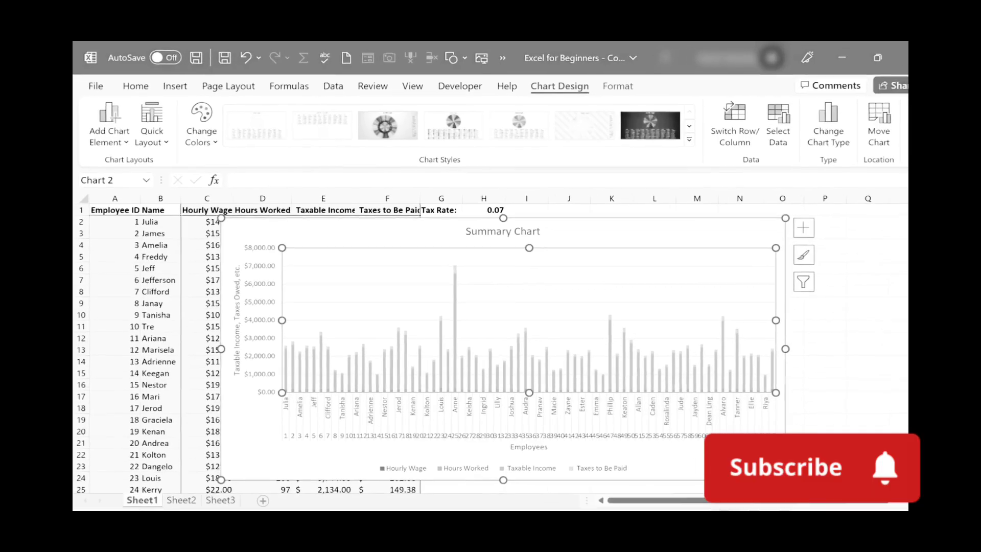
drag(298, 236, 521, 225)
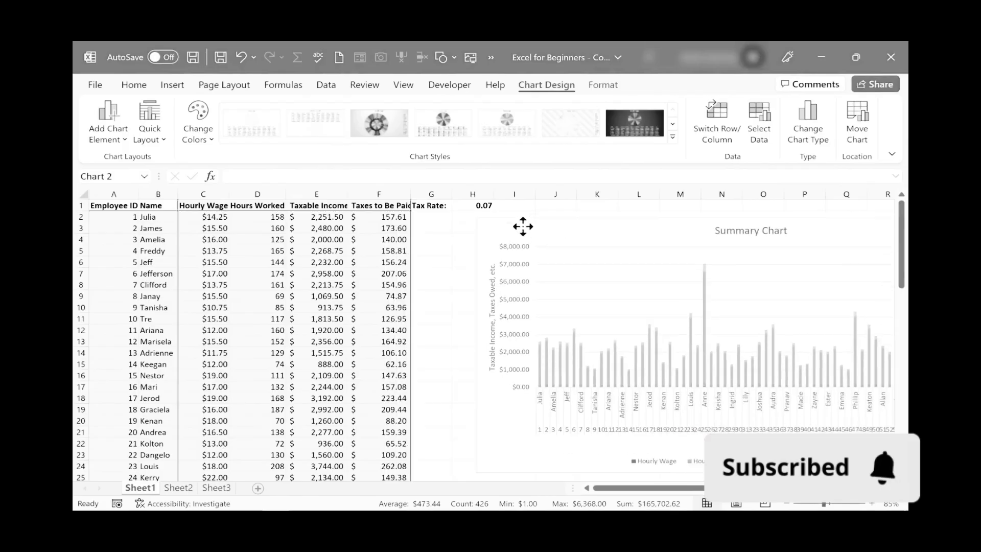
drag(444, 216, 606, 271)
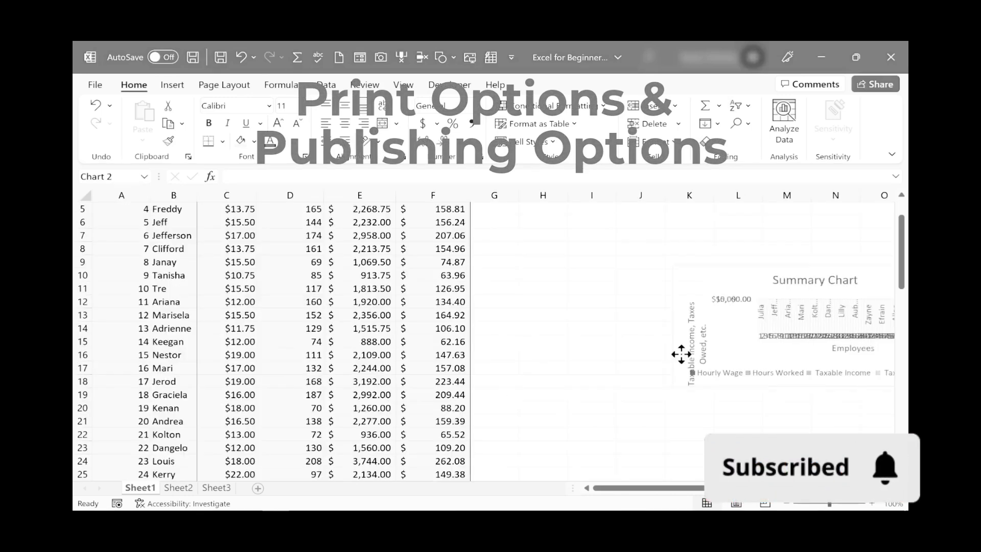
- Move the Summary Chart beside the payroll table, starting in column G at row 11, and enlarge it to column N, row 23
drag(681, 353, 480, 381)
click(592, 408)
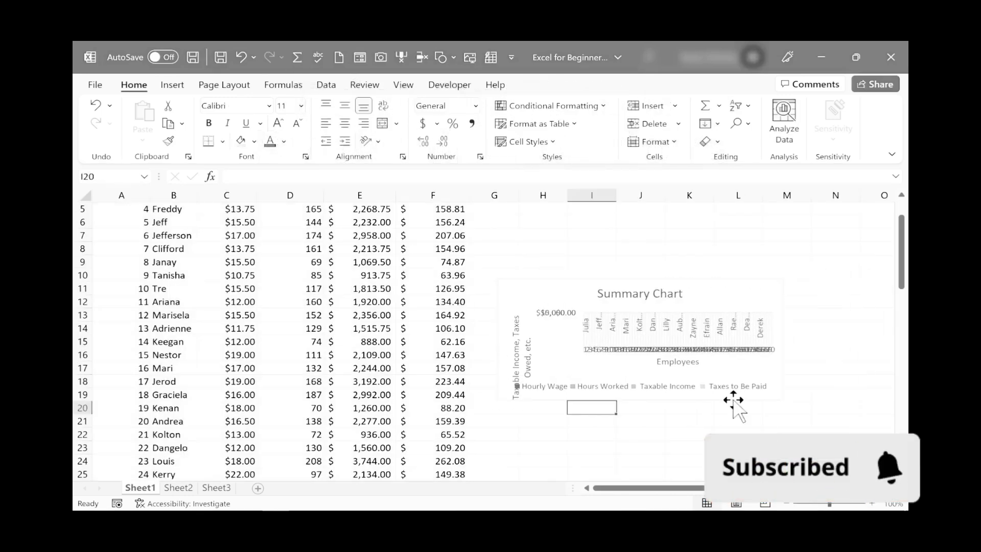
click(757, 391)
drag(784, 400, 852, 449)
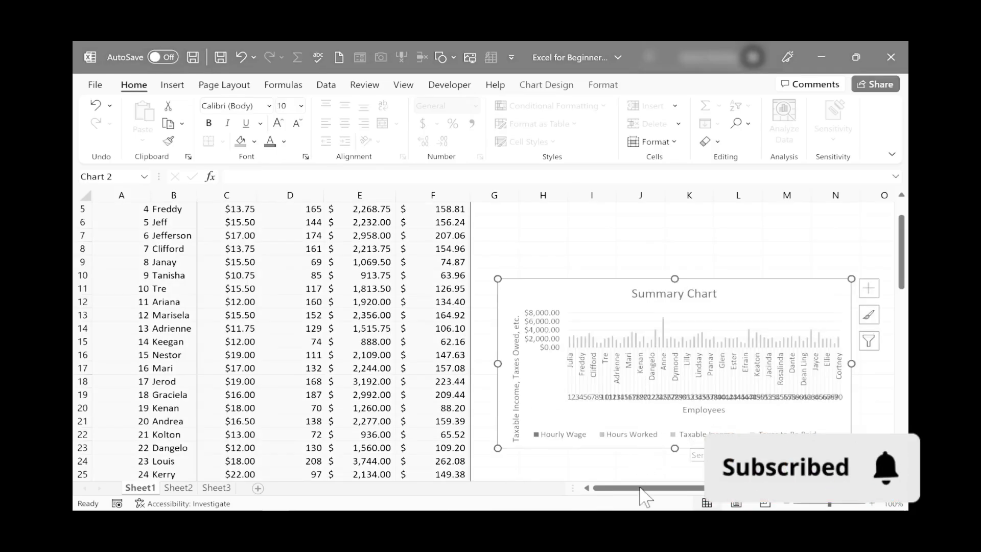
- Open the print preview of the payroll sheet and examine how the table and Summary Chart are split across the pages
click(507, 261)
scroll(506, 262, up, 2)
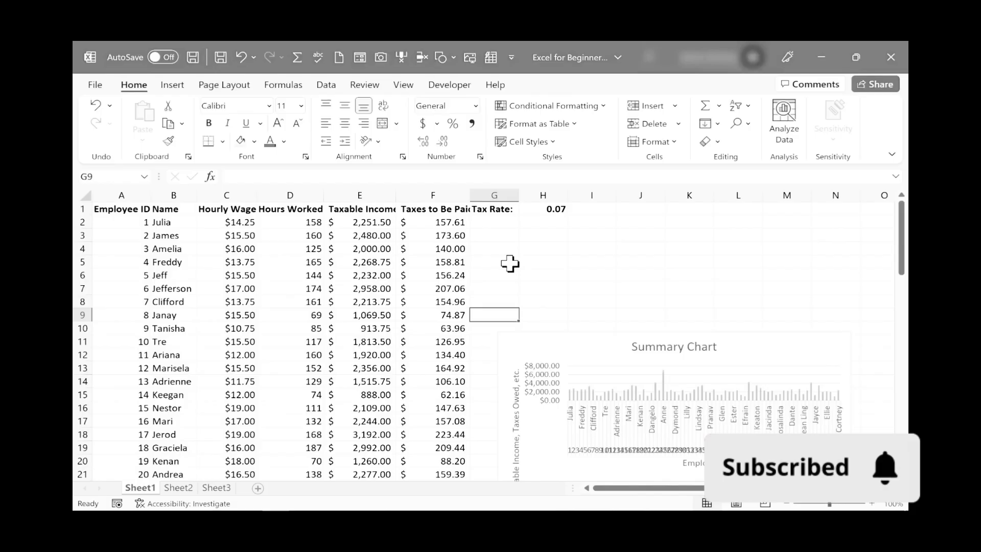
click(403, 84)
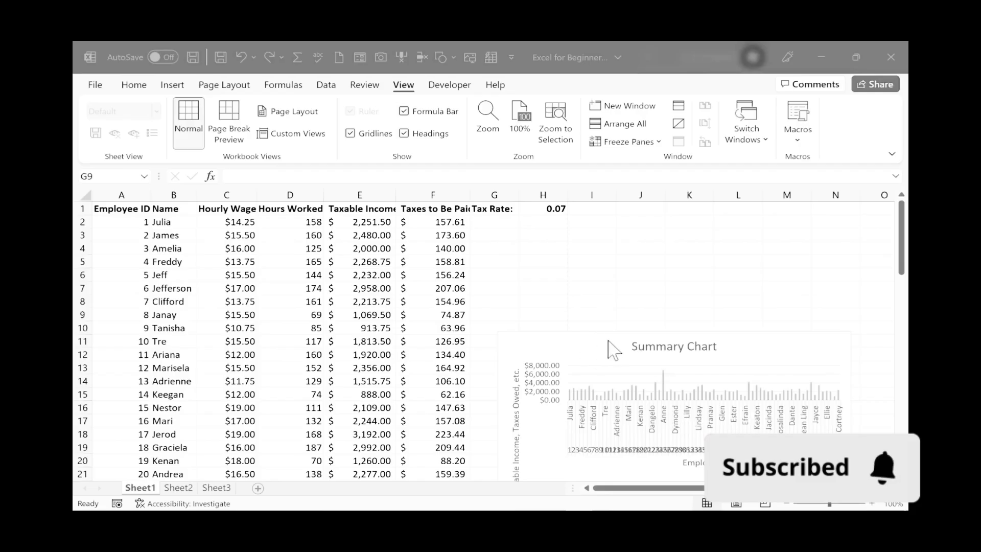
click(96, 84)
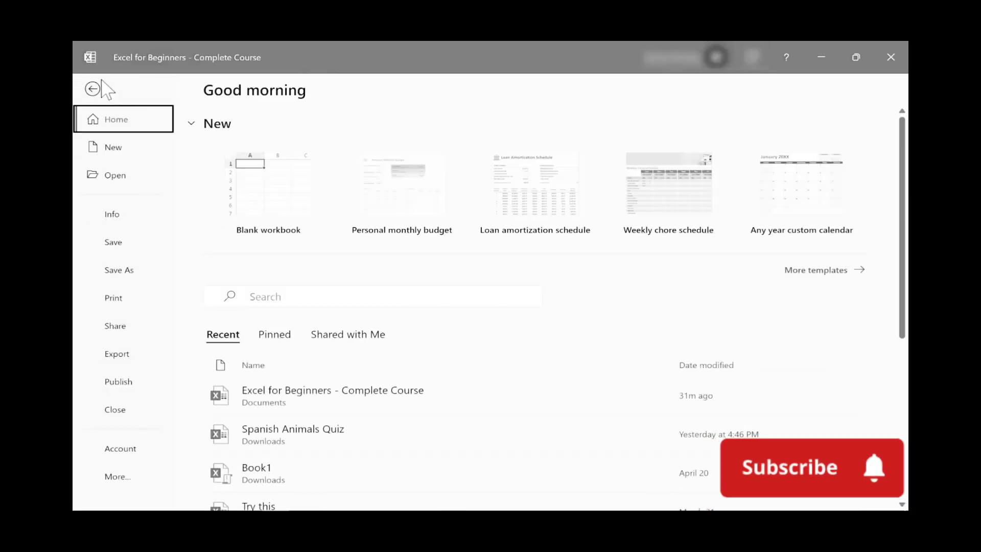
click(126, 302)
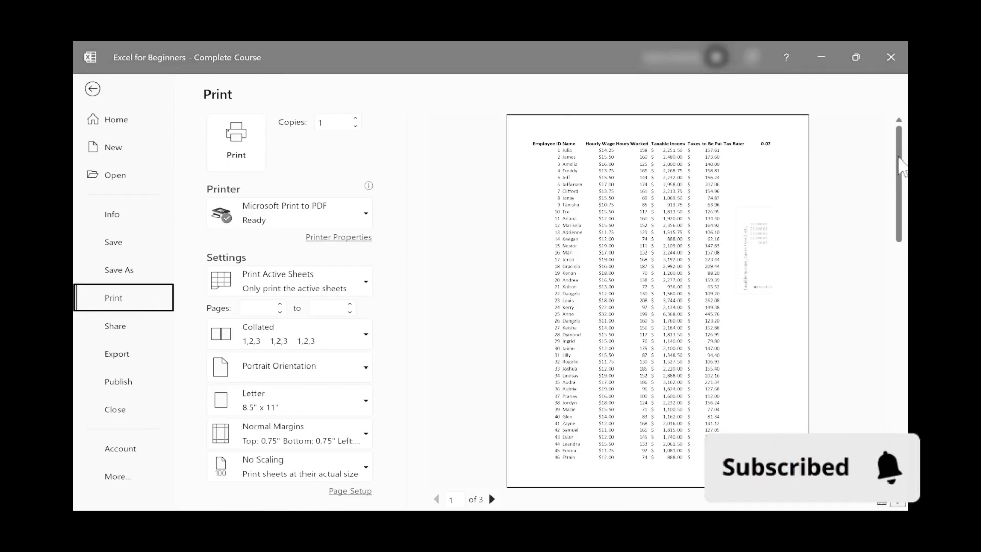
scroll(732, 360, down, 2)
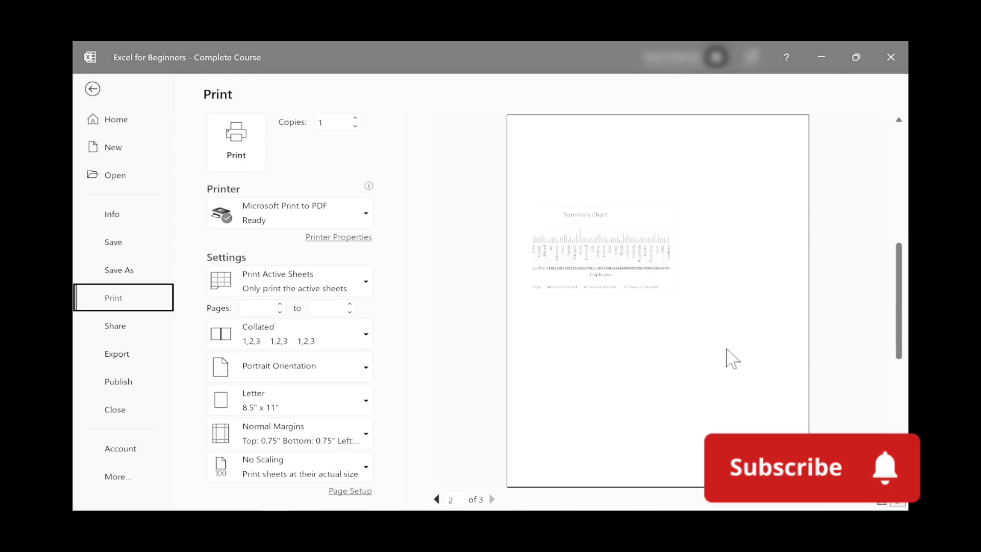
scroll(639, 208, up, 1)
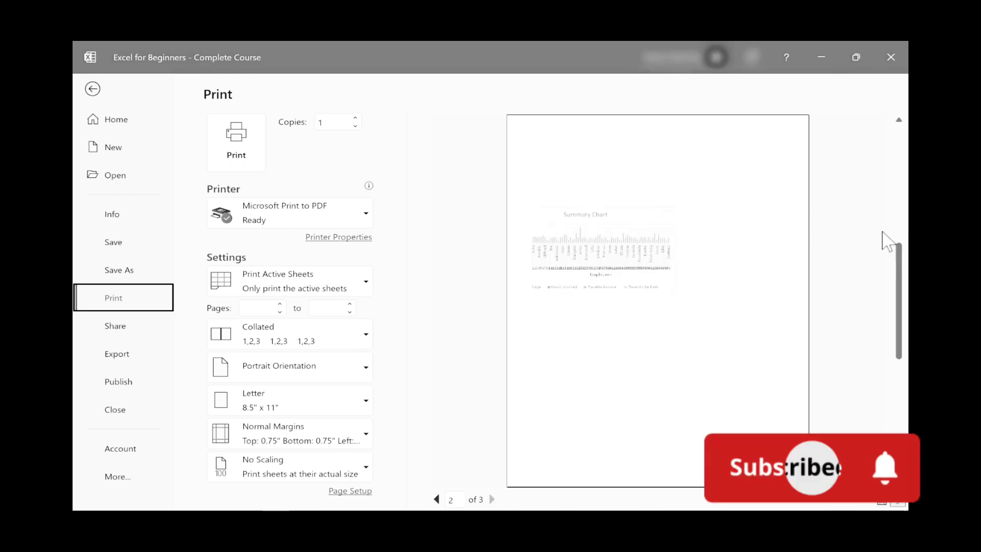
scroll(882, 235, up, 2)
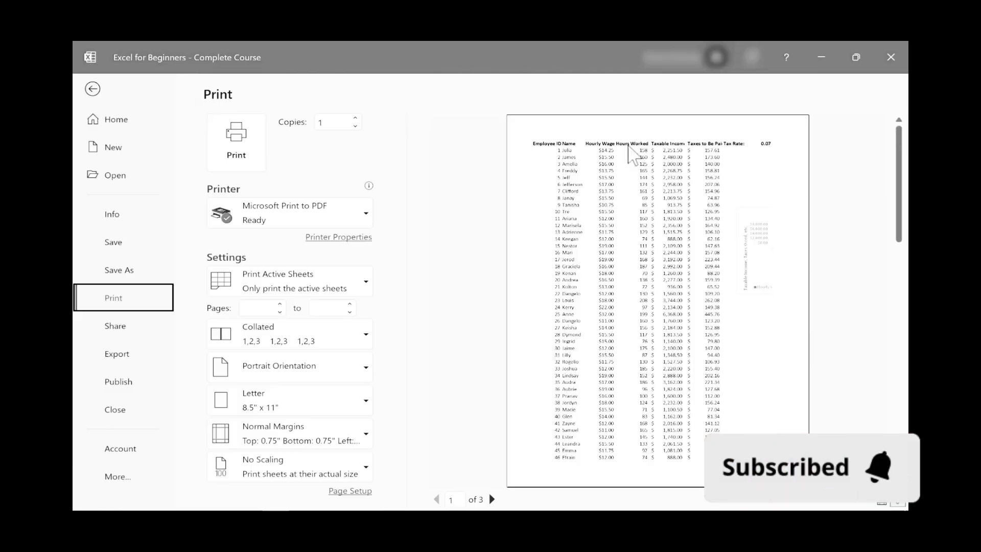
click(92, 89)
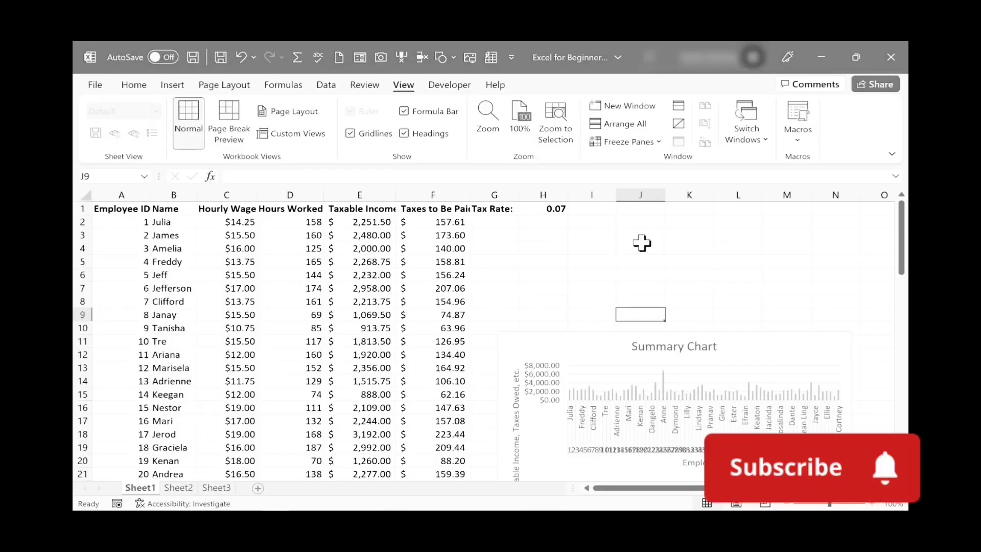
- Enter "Hello" in cell I1 and check in the print preview which page it falls on
click(598, 214)
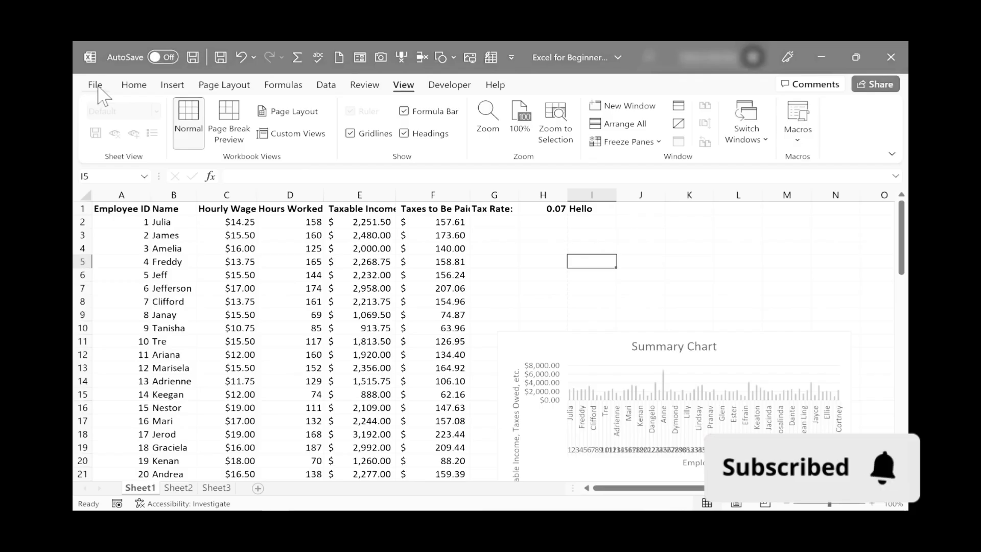
click(95, 85)
click(114, 297)
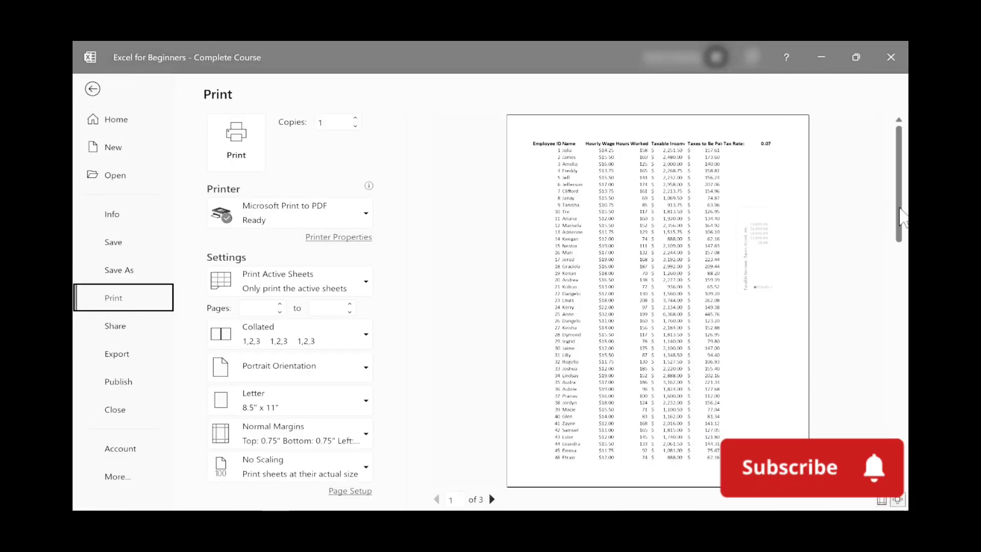
scroll(658, 301, down, 1)
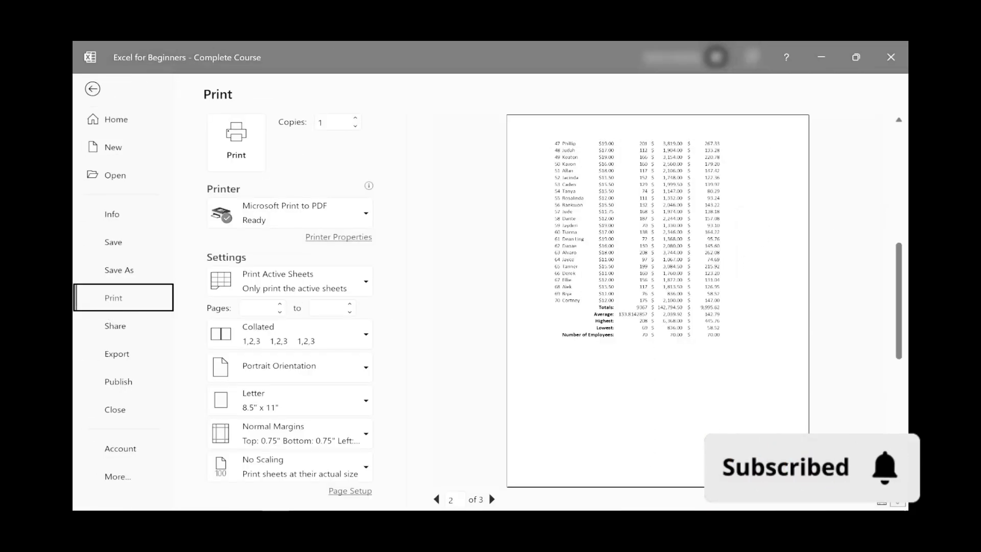
scroll(736, 343, down, 1)
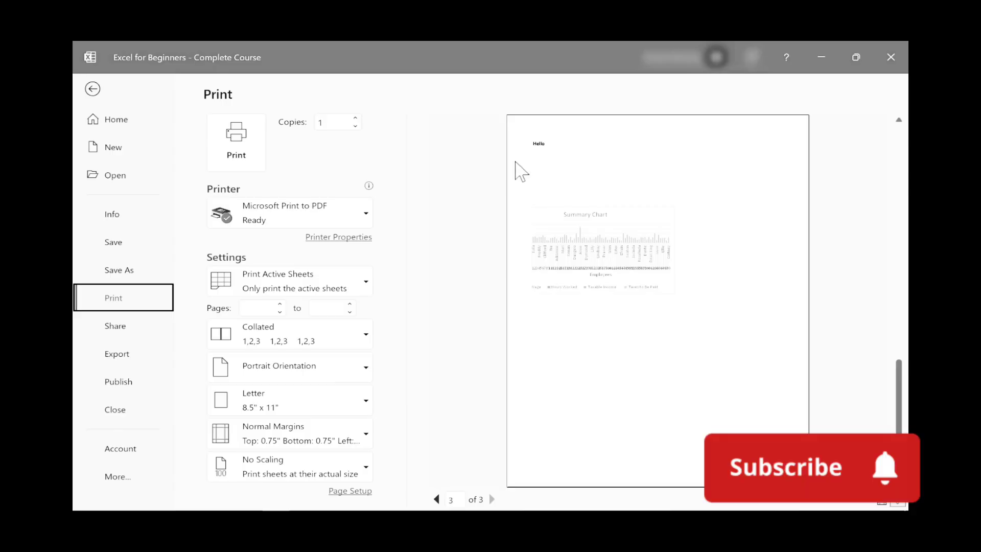
click(93, 89)
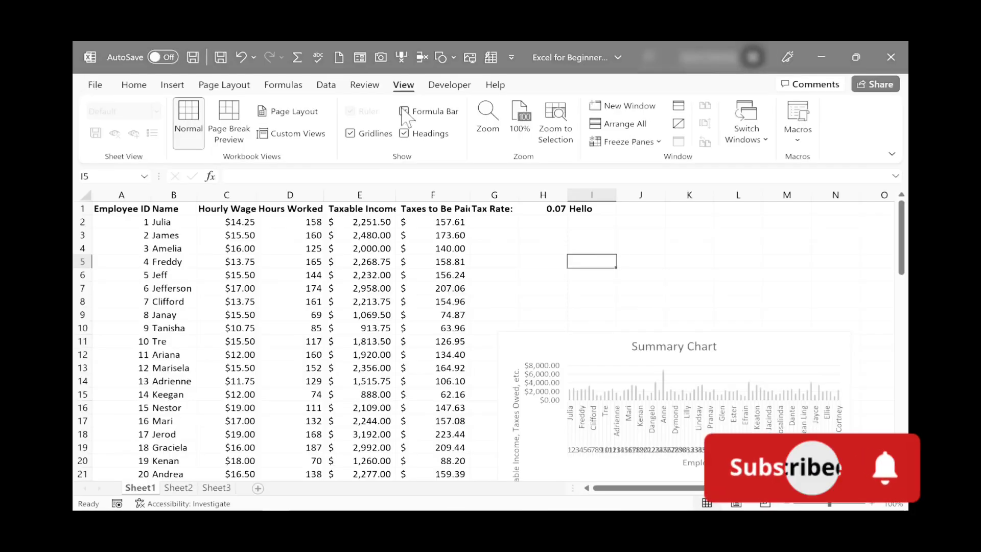
- Set the page orientation to Landscape and review all pages in the print preview
click(221, 86)
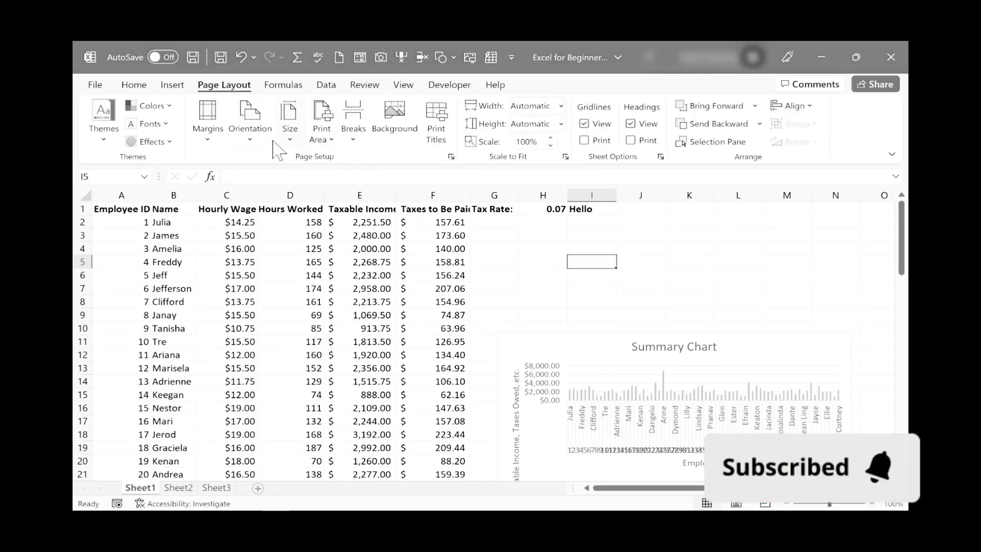
click(254, 144)
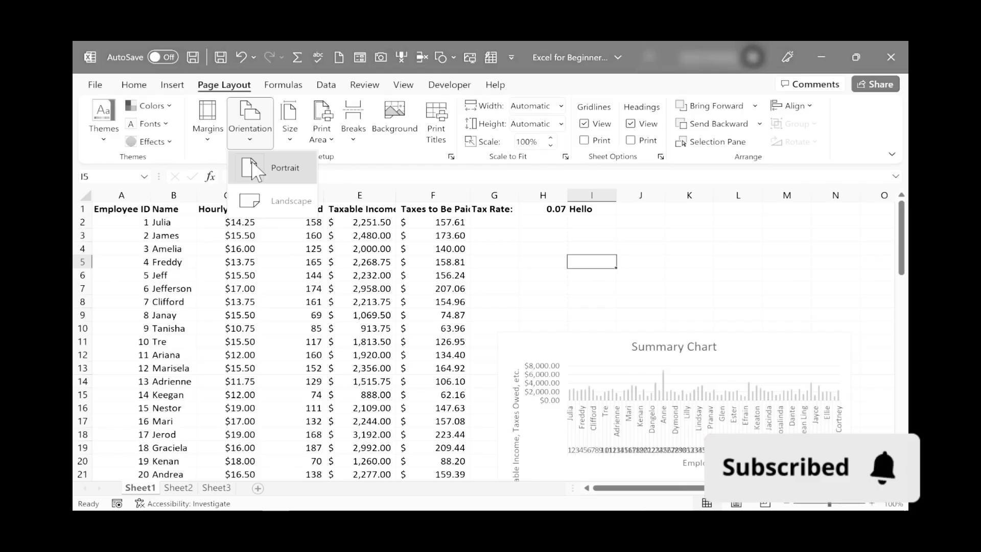
click(245, 200)
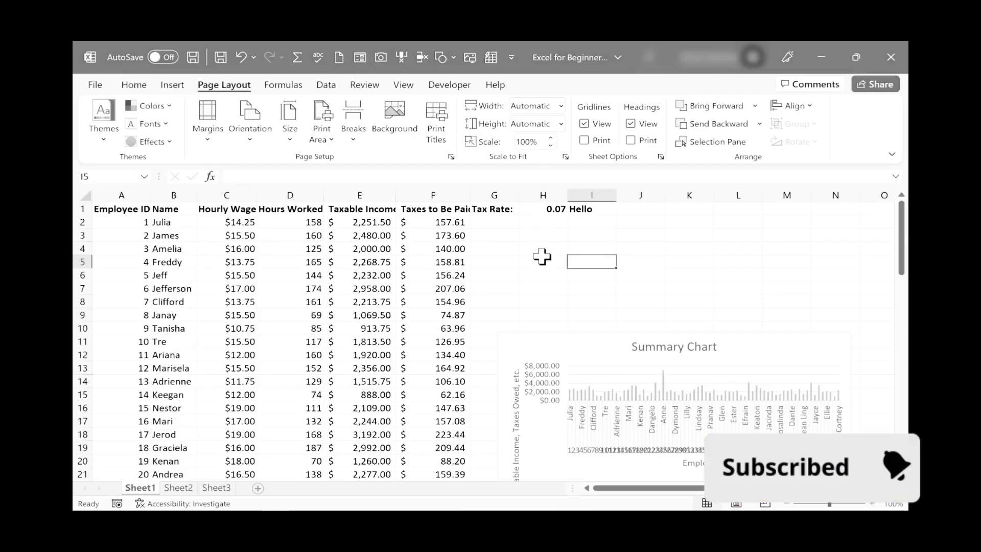
click(99, 87)
click(112, 298)
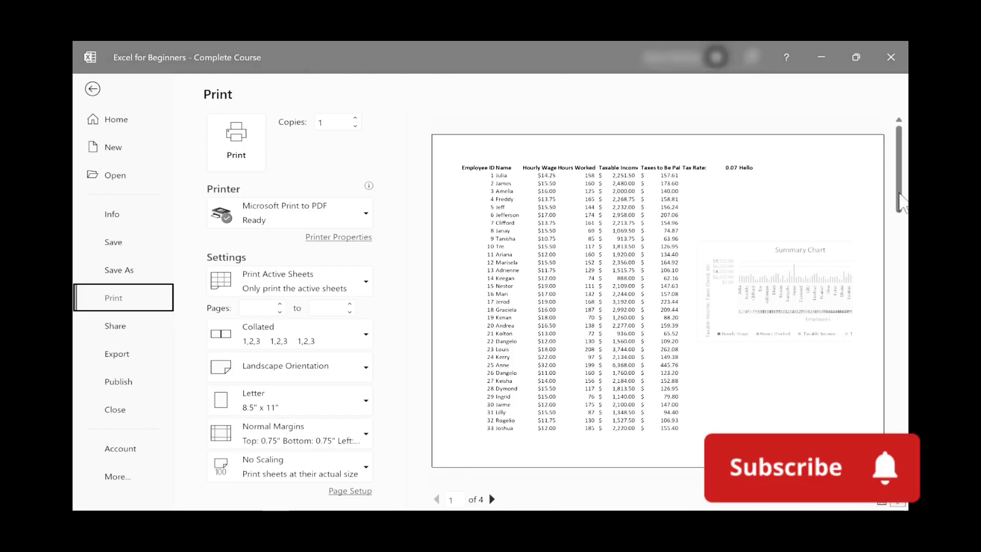
drag(896, 194, 902, 388)
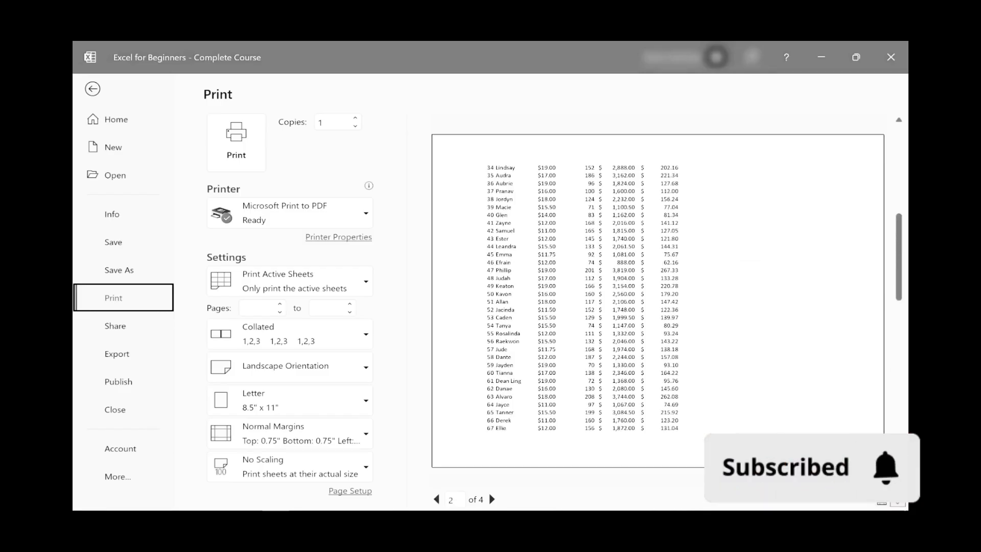
click(899, 482)
click(899, 481)
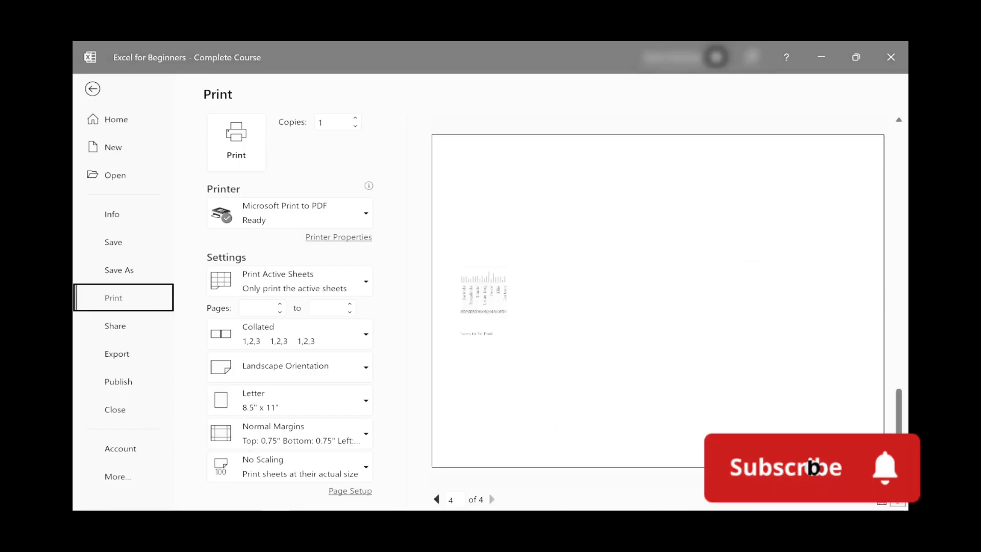
click(94, 90)
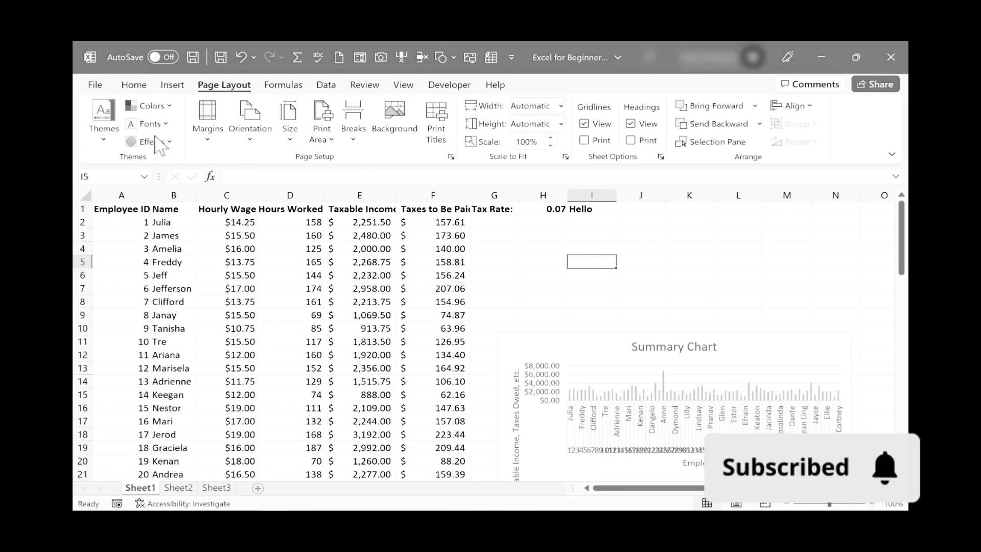
- In Page Break Preview, move the vertical page break from between columns L and M to the right edge of column N
click(404, 85)
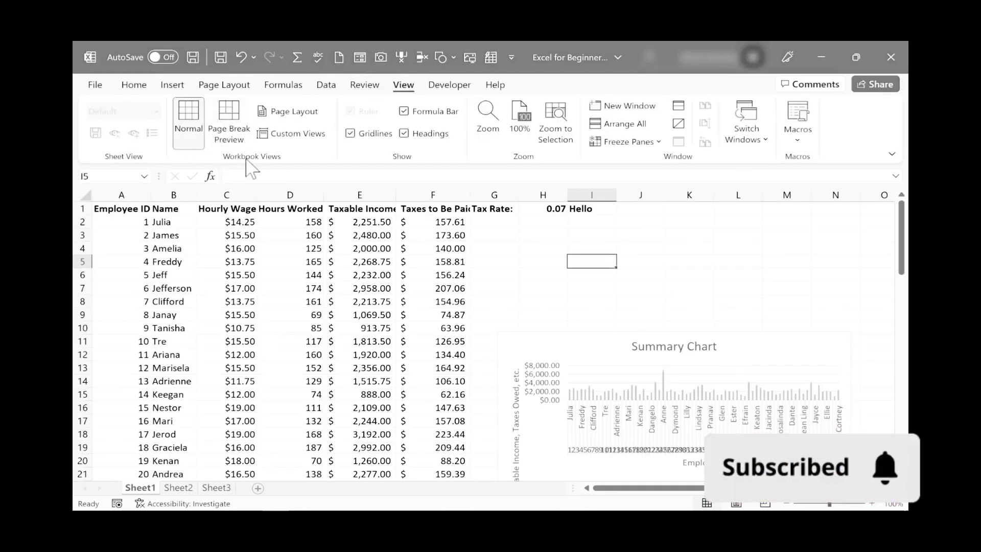
click(241, 136)
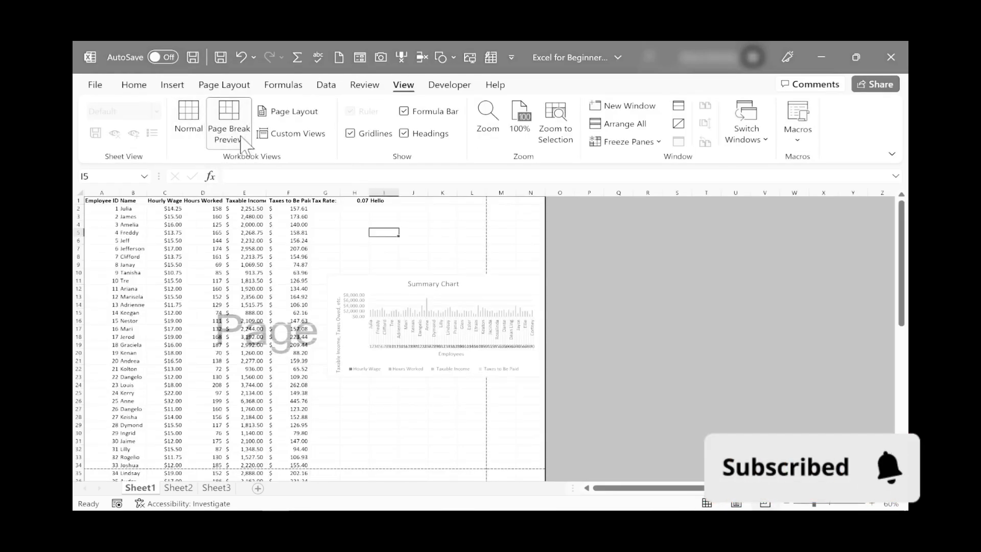
scroll(288, 360, down, 3)
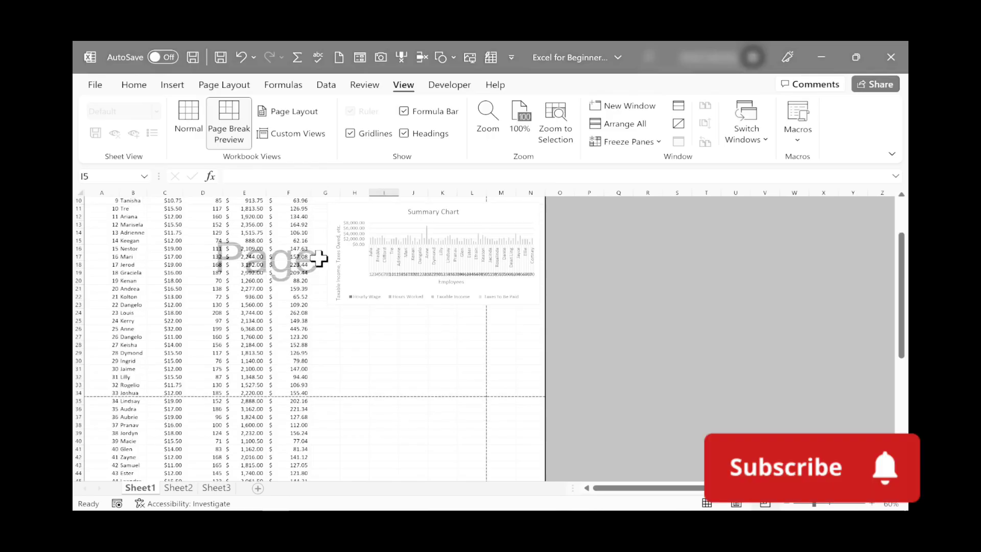
scroll(305, 268, down, 13)
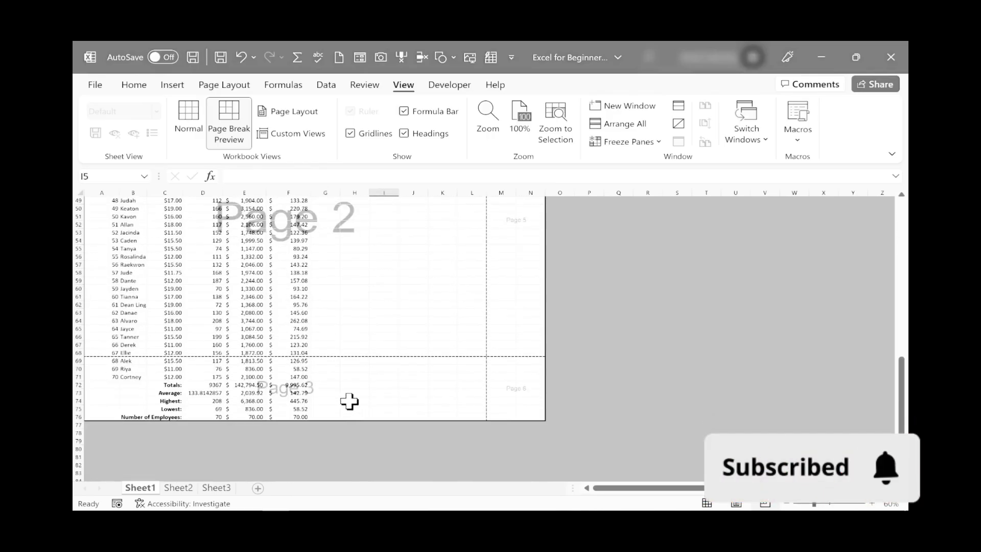
scroll(351, 393, down, 6)
scroll(350, 392, up, 20)
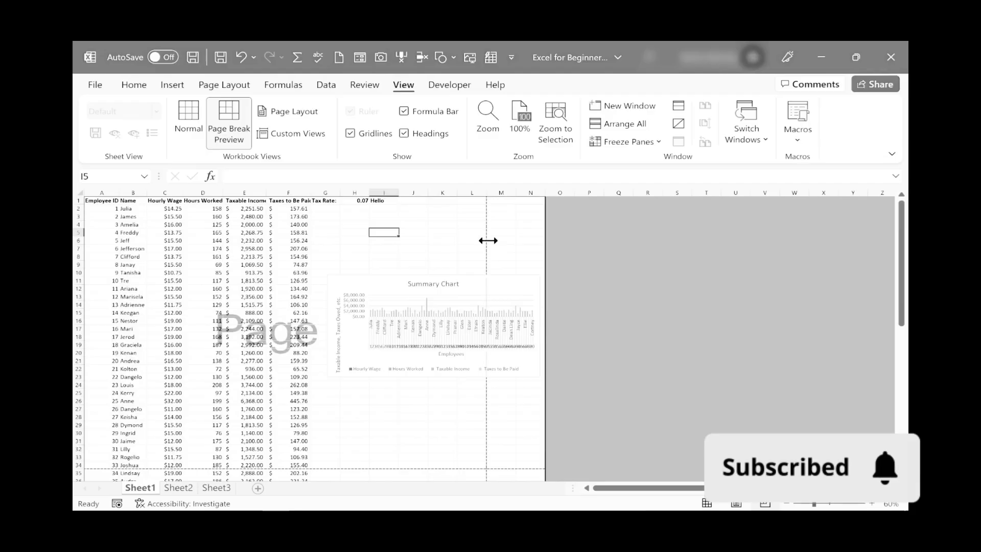
drag(488, 240, 546, 249)
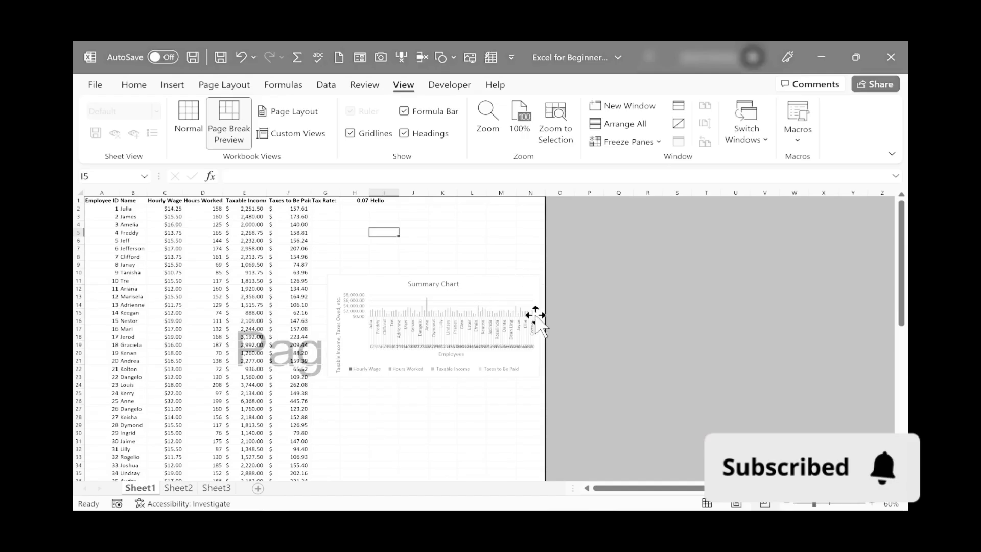
- Return the sheet to Normal view and open the print preview to check the adjusted page layout
click(187, 120)
click(95, 84)
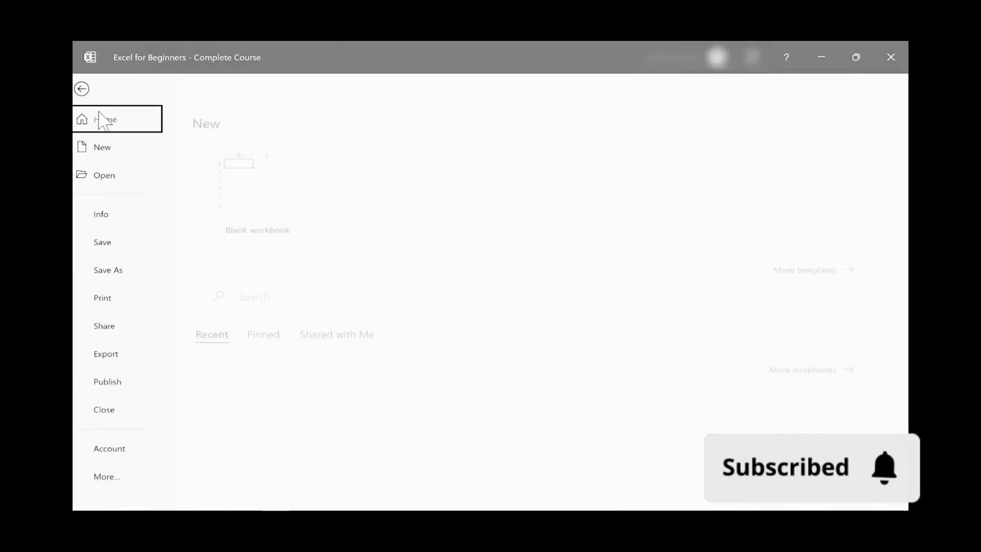
click(105, 299)
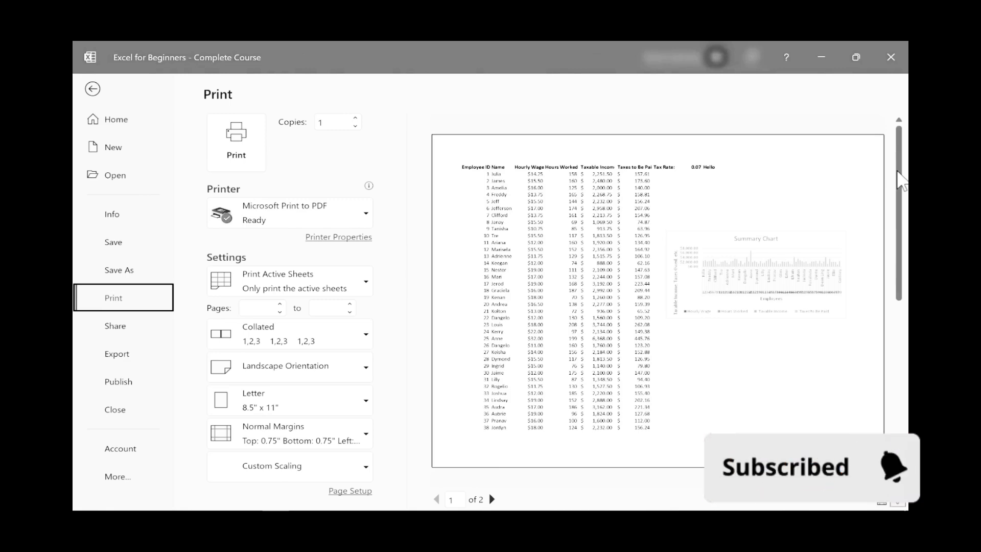